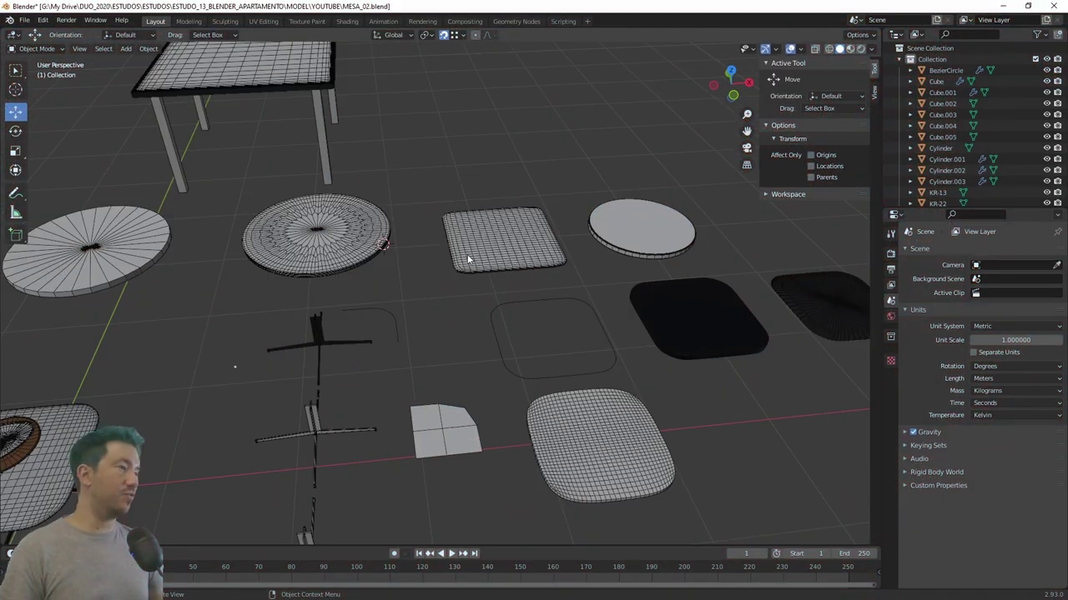
Select the seven rounded-square and table-top pieces together.
click(411, 307)
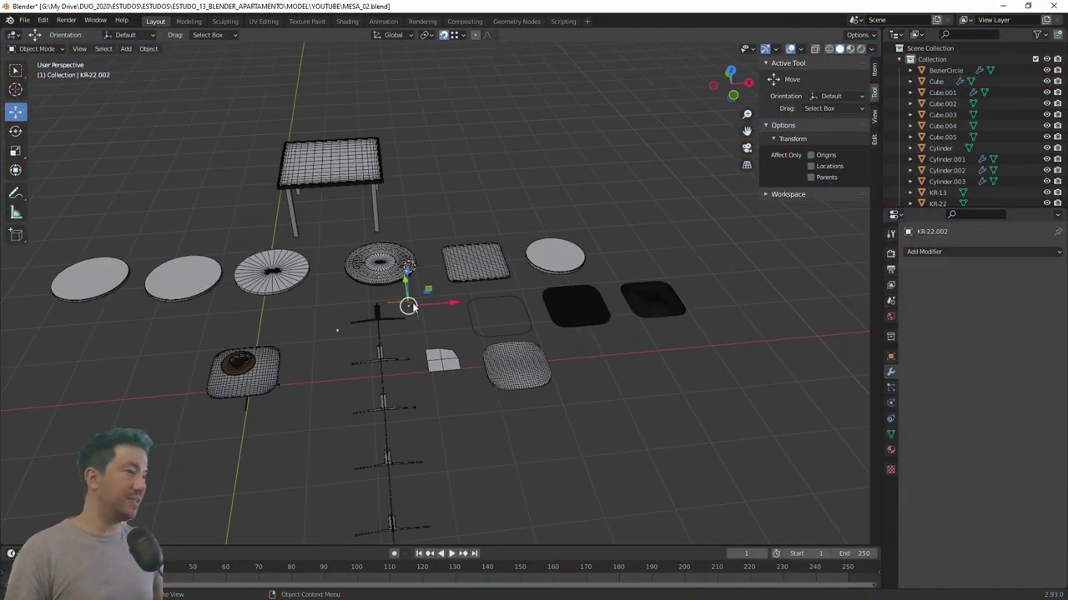
shift+click(467, 317)
shift+click(575, 305)
shift+click(667, 301)
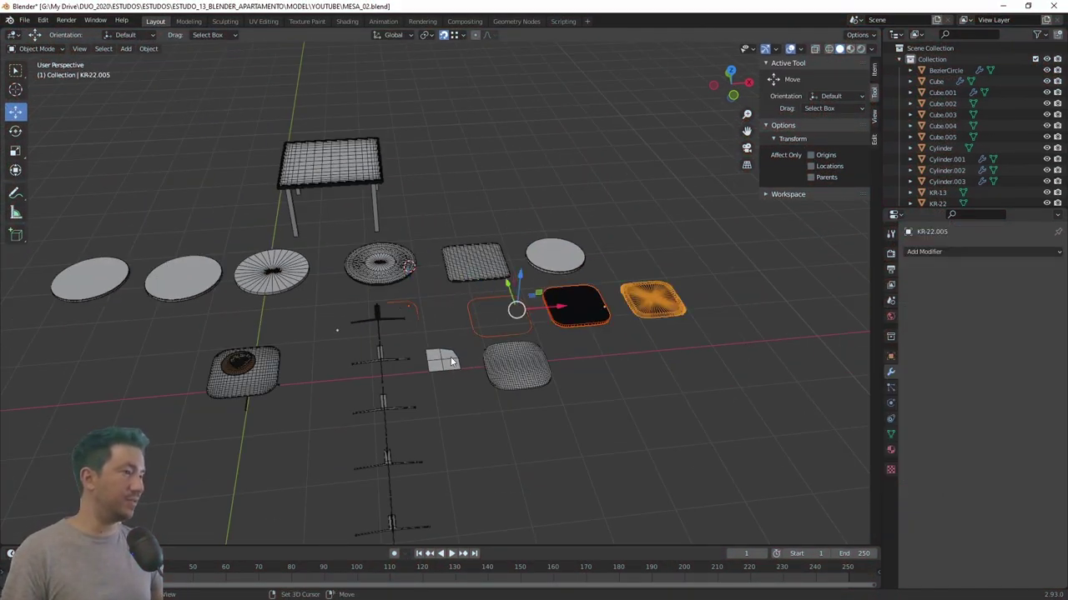
shift+click(517, 365)
shift+click(445, 360)
shift+click(272, 357)
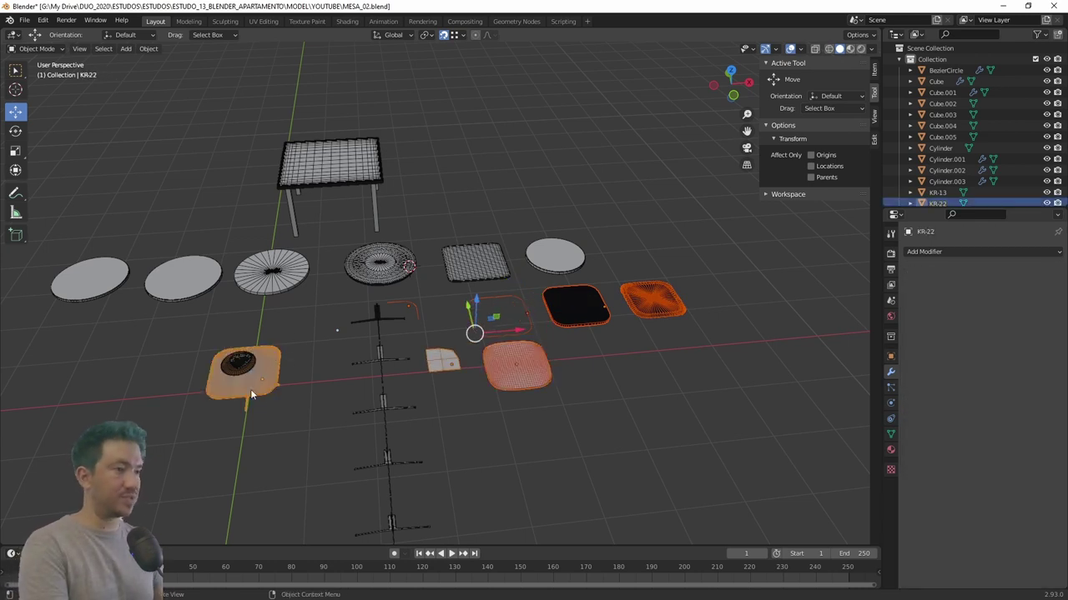
key(KP_Divide)
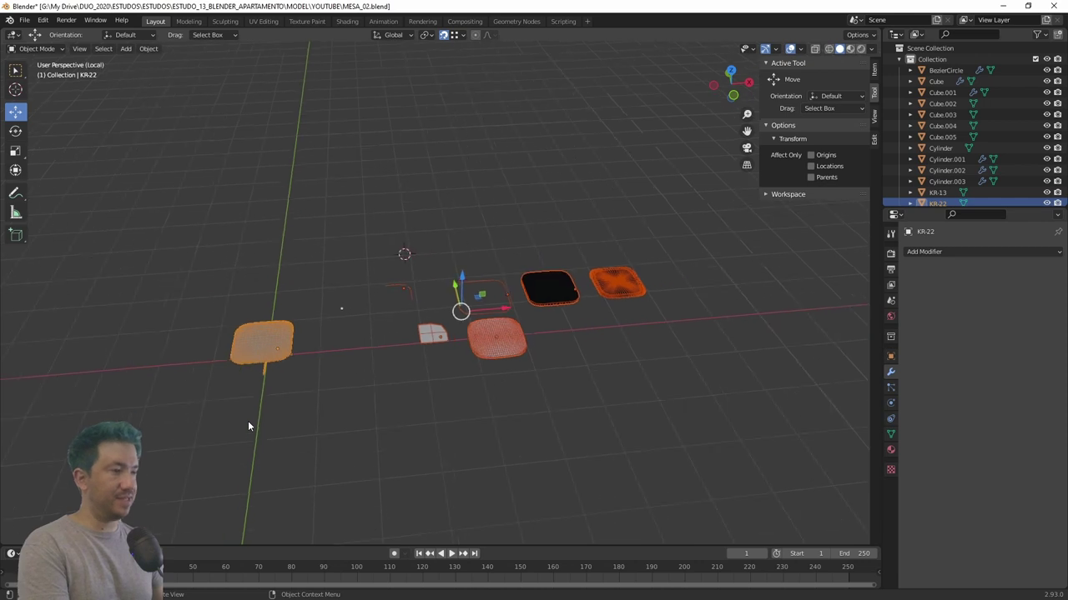
scroll(251, 341, up, 6)
shift+middle_drag(267, 333, 358, 304)
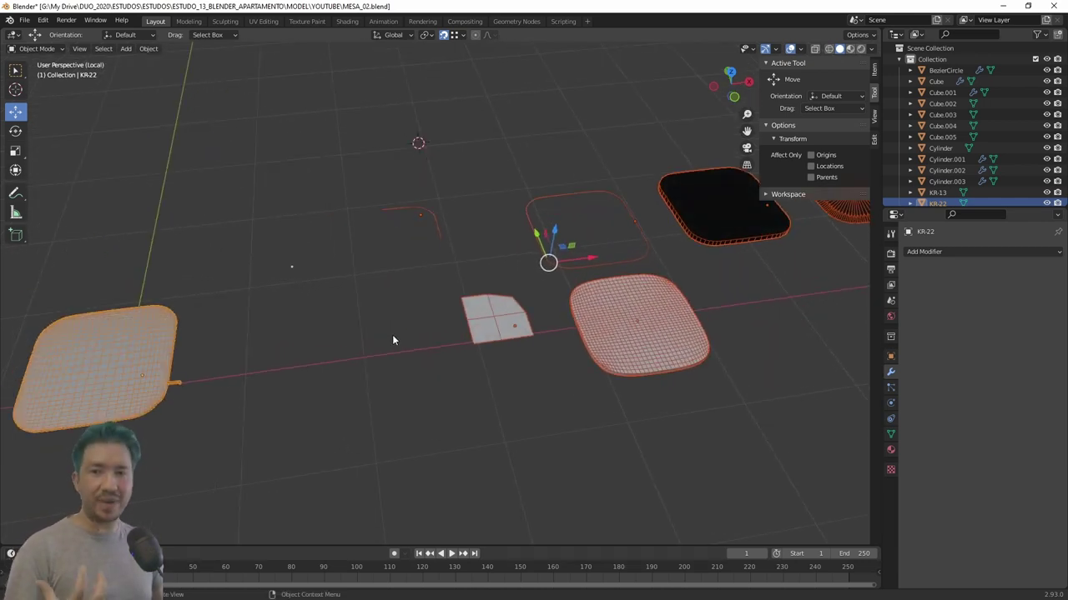
click(390, 289)
scroll(354, 280, down, 2)
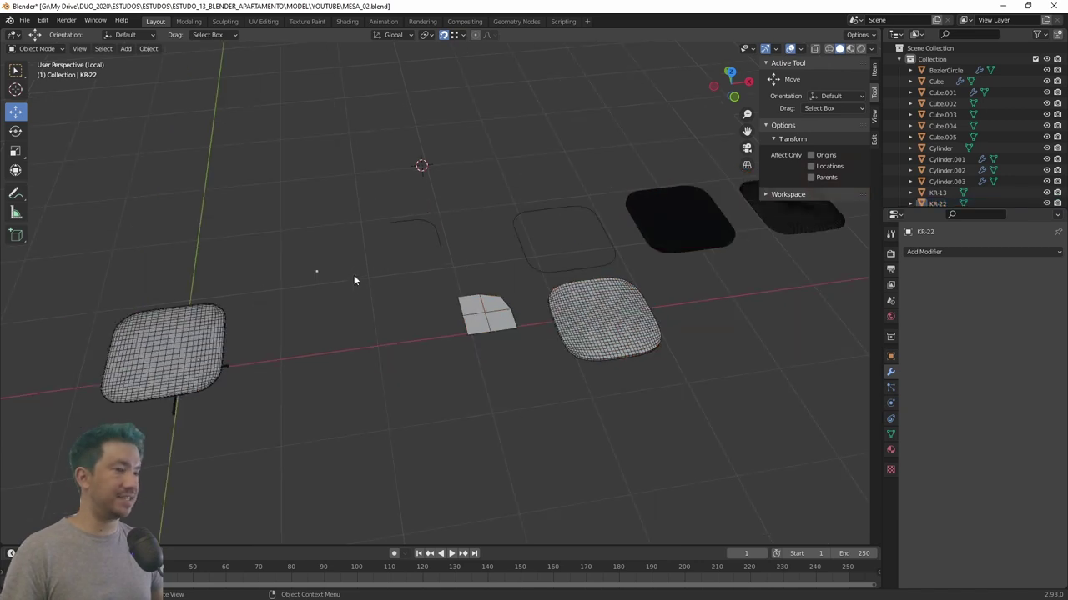
mouse_move(353, 280)
middle_down()
mouse_move(312, 331)
mouse_move(298, 298)
mouse_move(312, 333)
mouse_move(392, 290)
middle_up()
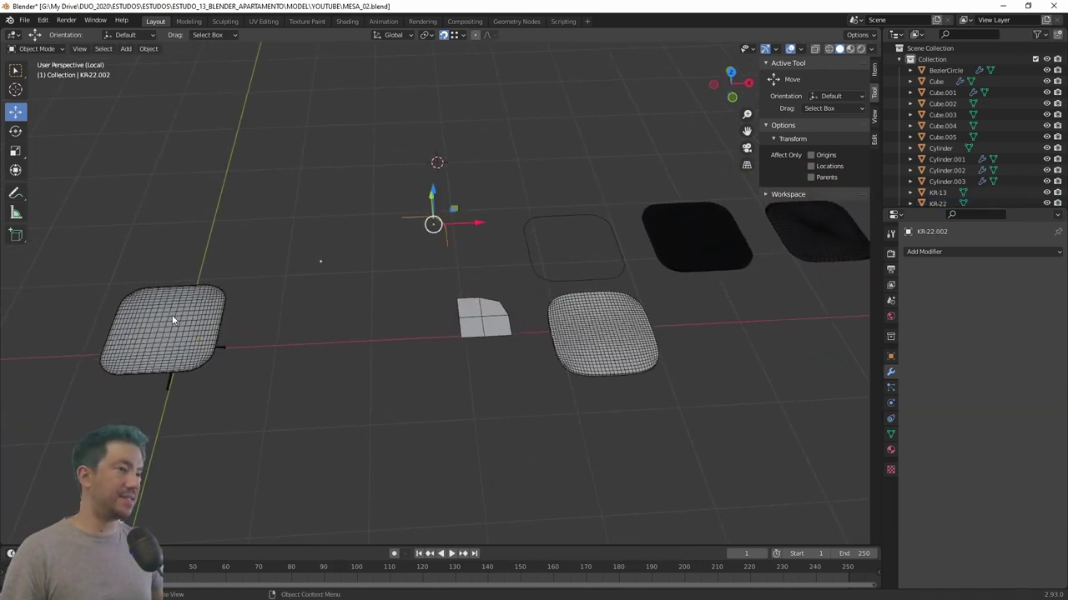
shift+middle_drag(765, 237, 549, 243)
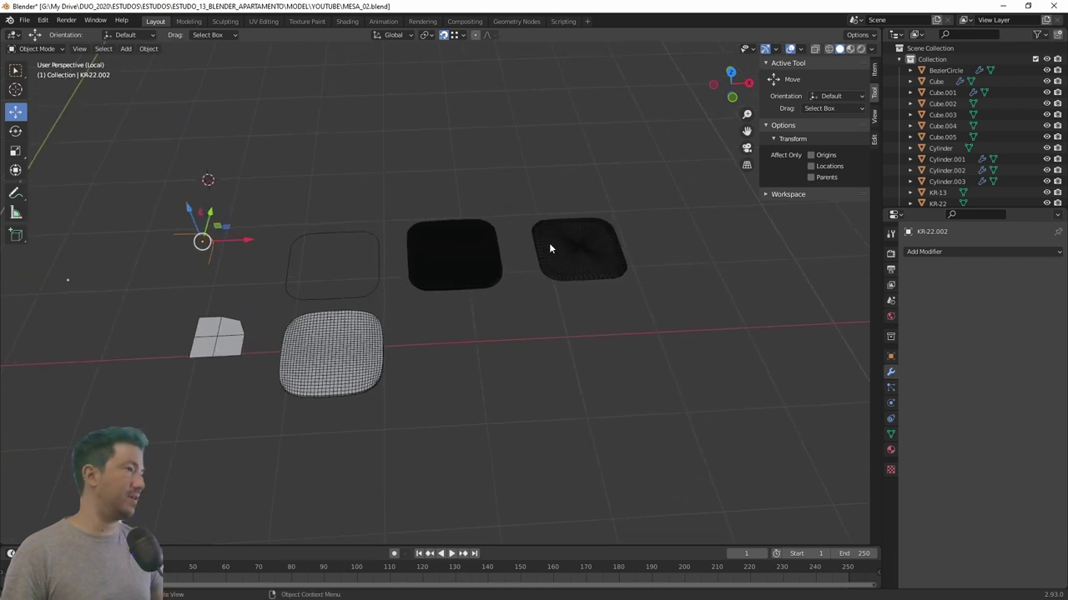
click(549, 243)
scroll(589, 224, up, 2)
scroll(591, 225, up, 2)
scroll(590, 224, down, 3)
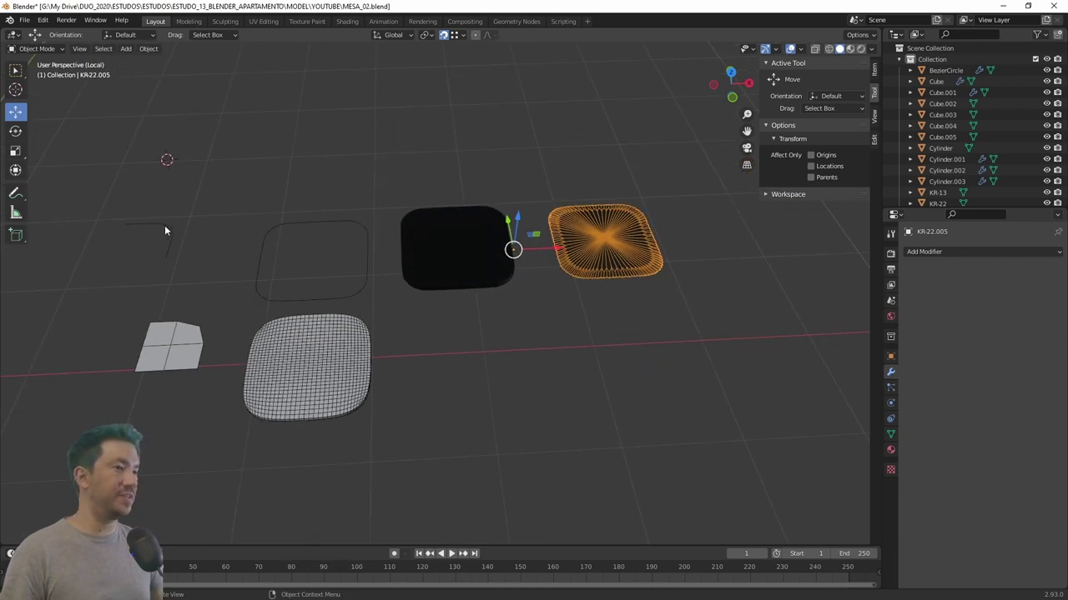
mouse_move(144, 255)
shift+middle_down()
mouse_move(327, 280)
mouse_move(425, 223)
shift+middle_up()
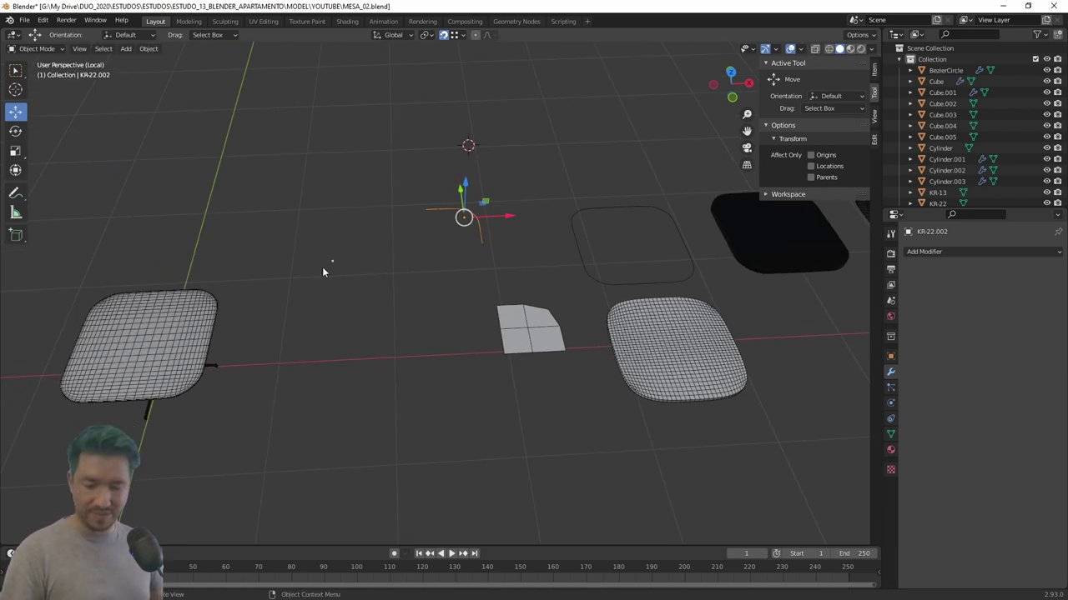
Add a NURBS path and delete its two right-hand control points.
key(shift+a)
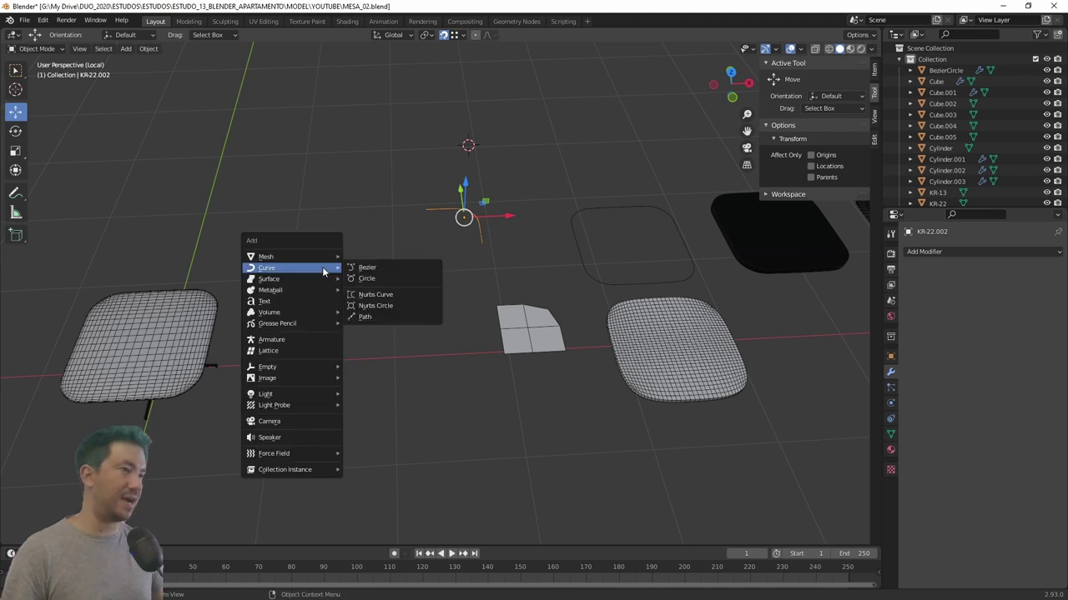
click(372, 319)
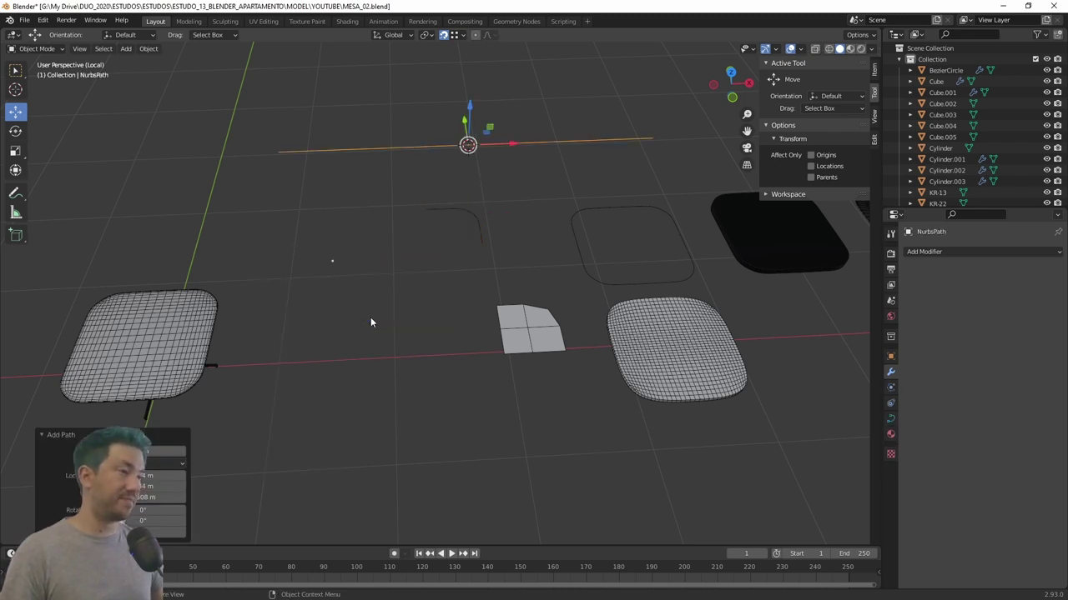
key(Tab)
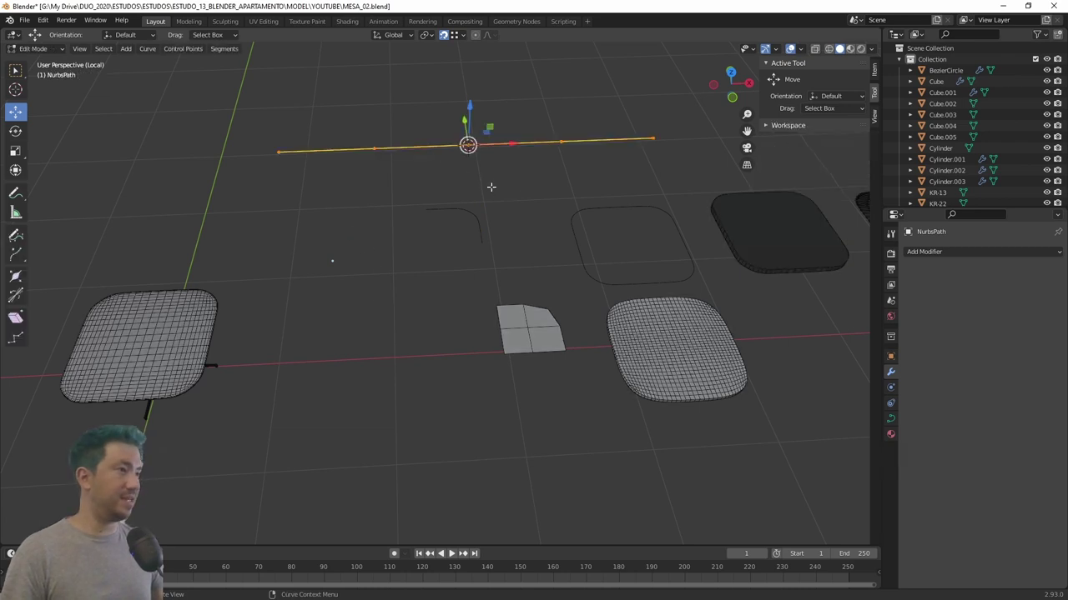
drag(493, 75, 676, 199)
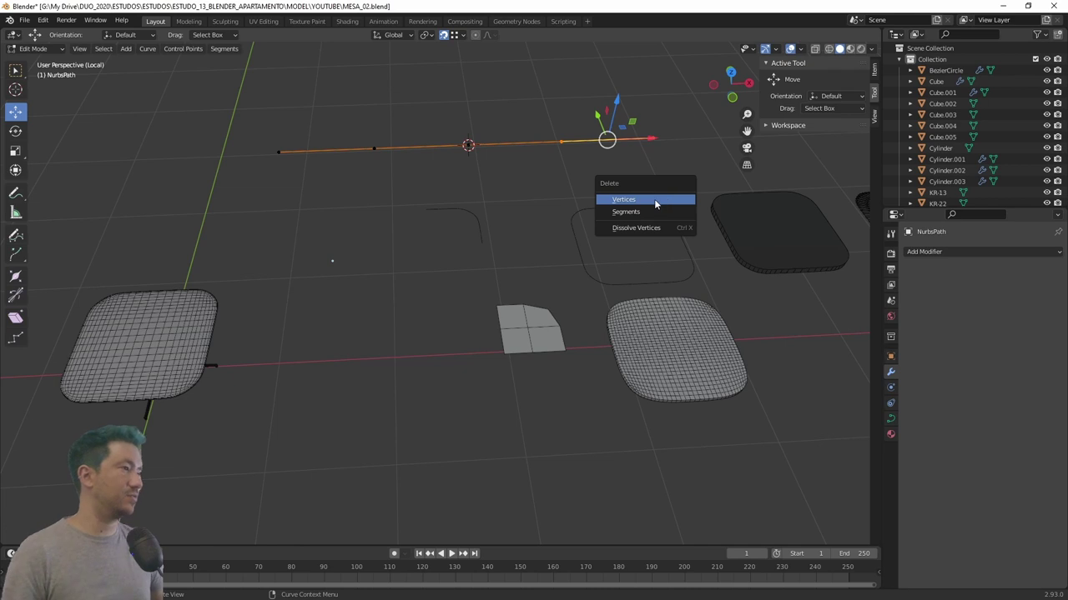
click(654, 198)
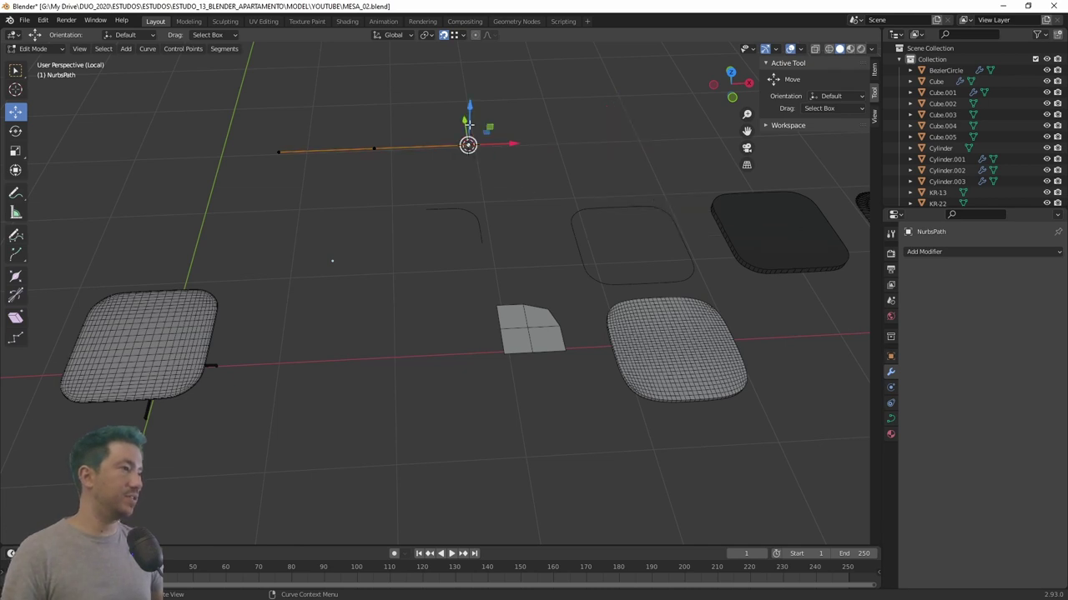
Move the path's end point down toward the grey plane and set its shape to 2D.
drag(469, 123, 473, 178)
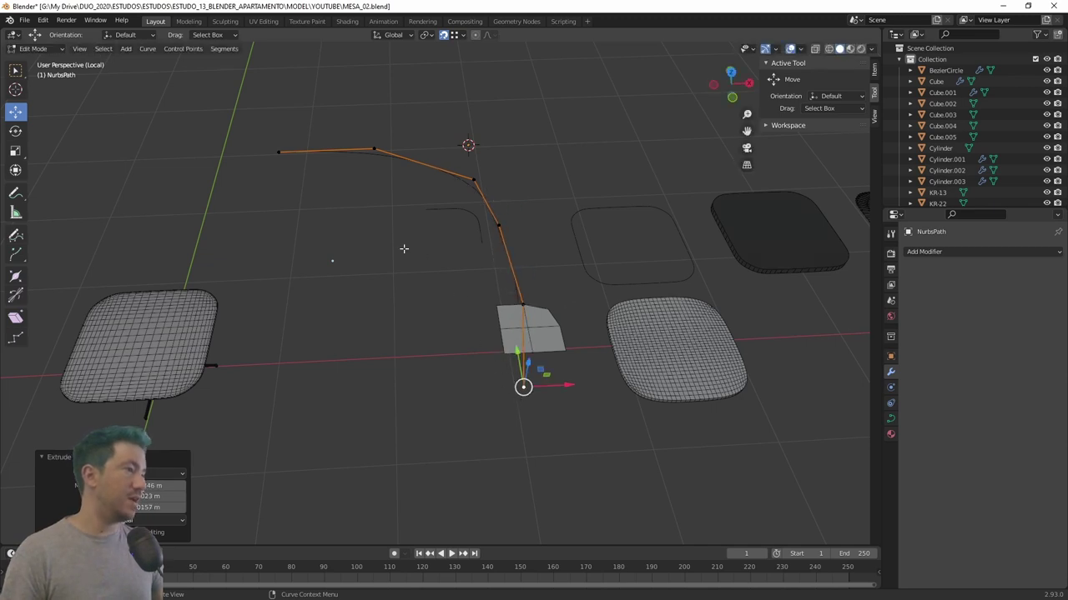
middle_drag(404, 248, 421, 260)
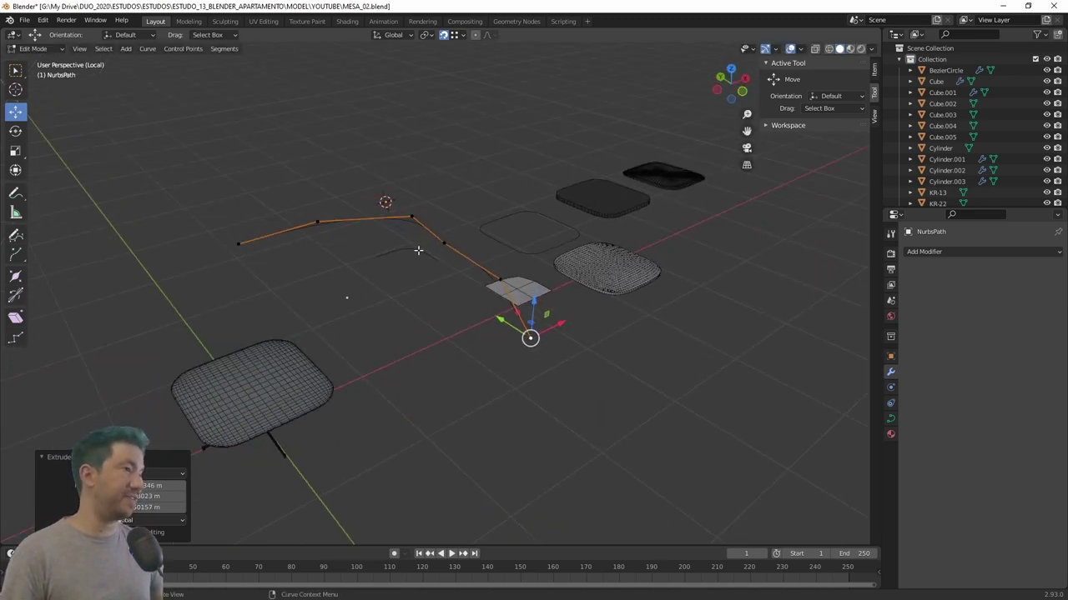
click(891, 419)
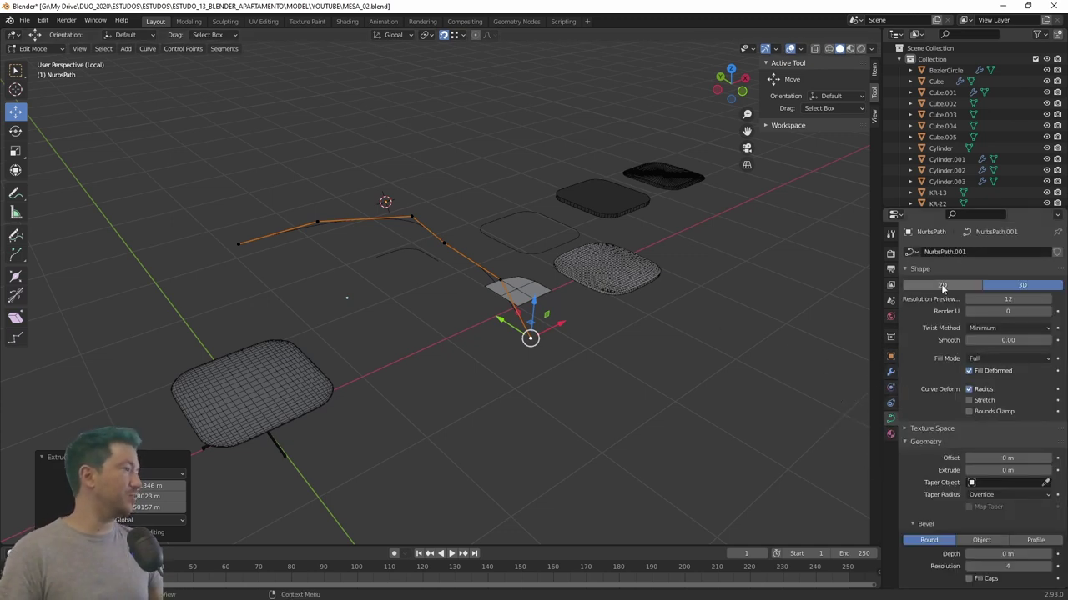
mouse_move(398, 220)
middle_down()
mouse_move(409, 231)
mouse_move(342, 219)
middle_up()
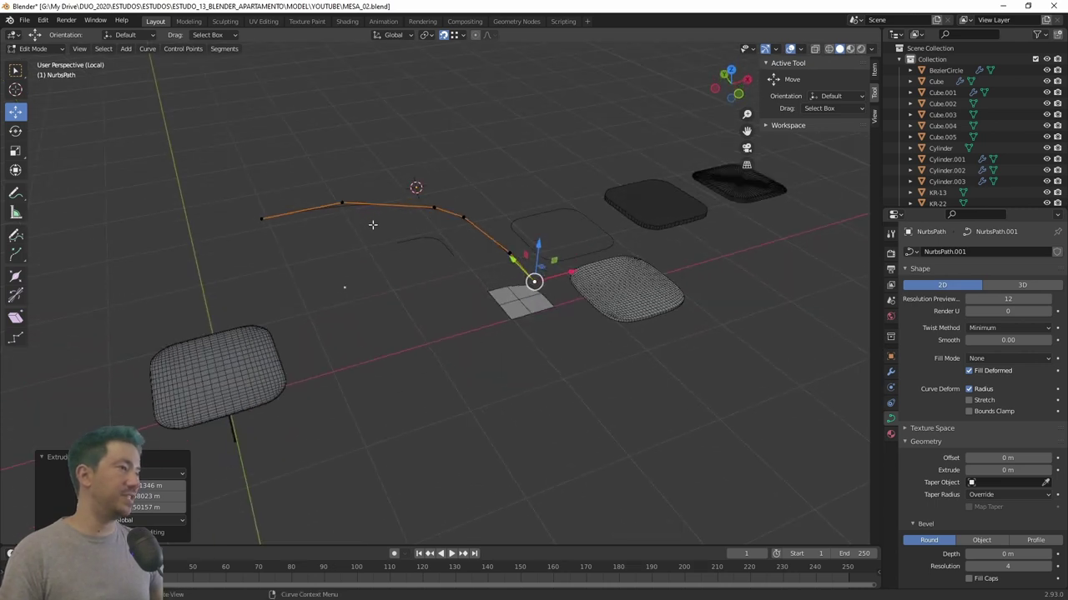
key(Tab)
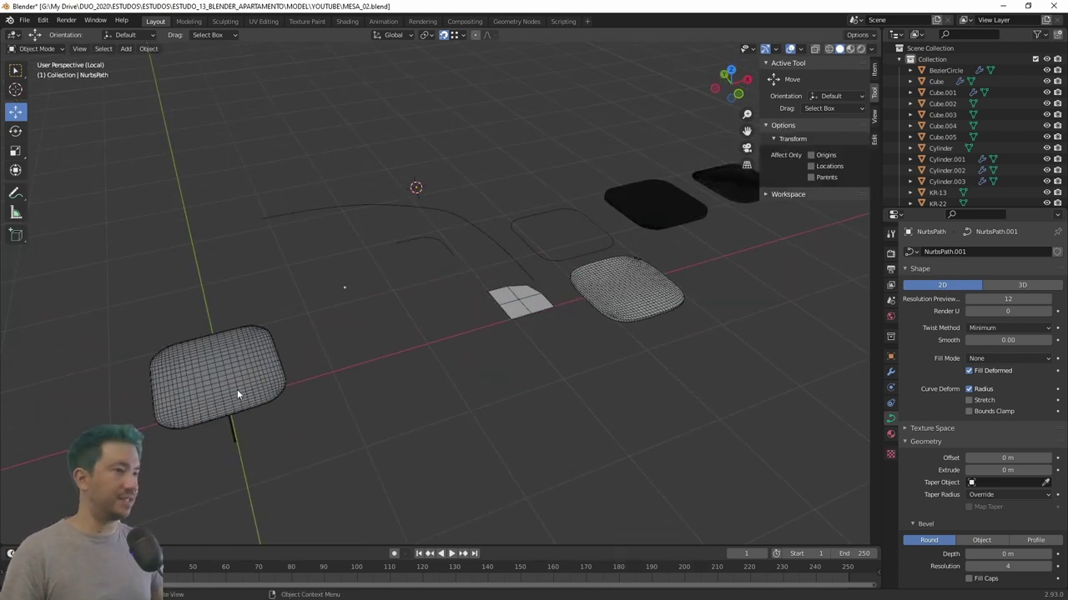
Select the small curved arc KR-22.002 and zoom in on it.
middle_drag(223, 340, 394, 197)
click(395, 192)
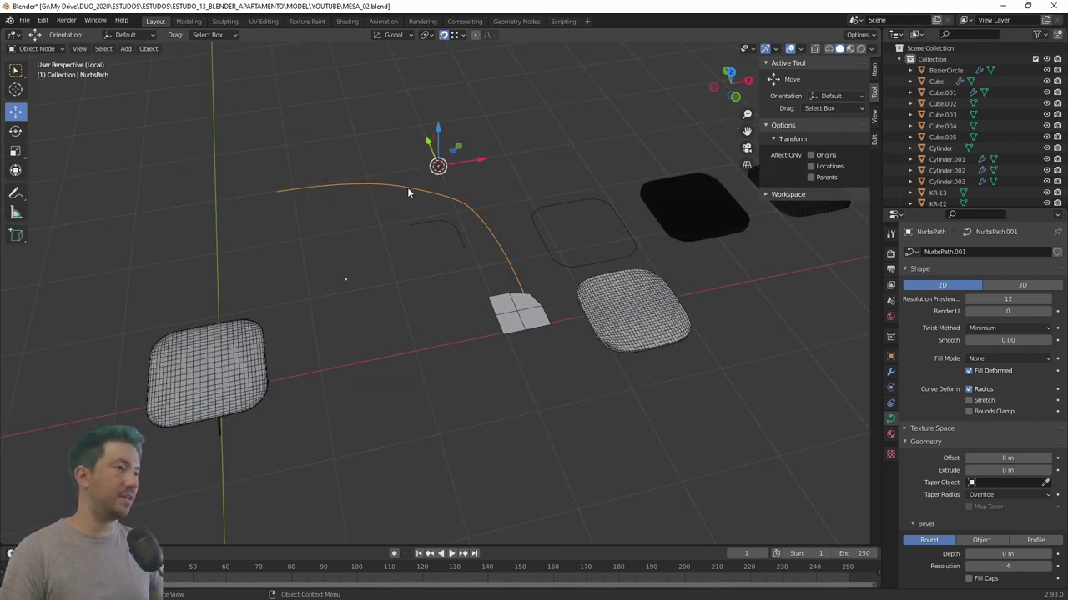
right_click(407, 192)
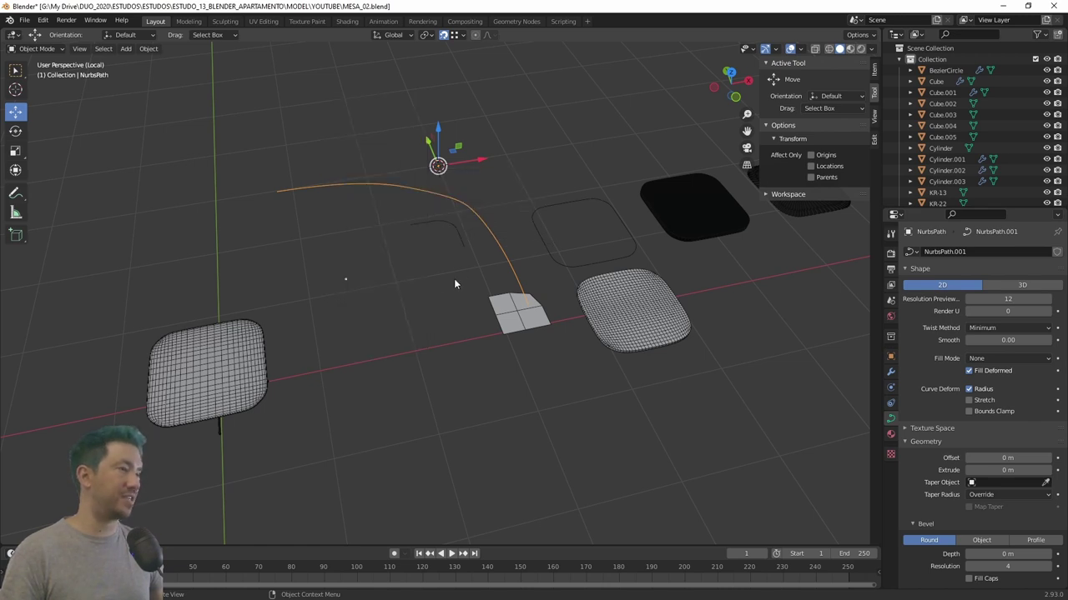
click(418, 190)
click(452, 228)
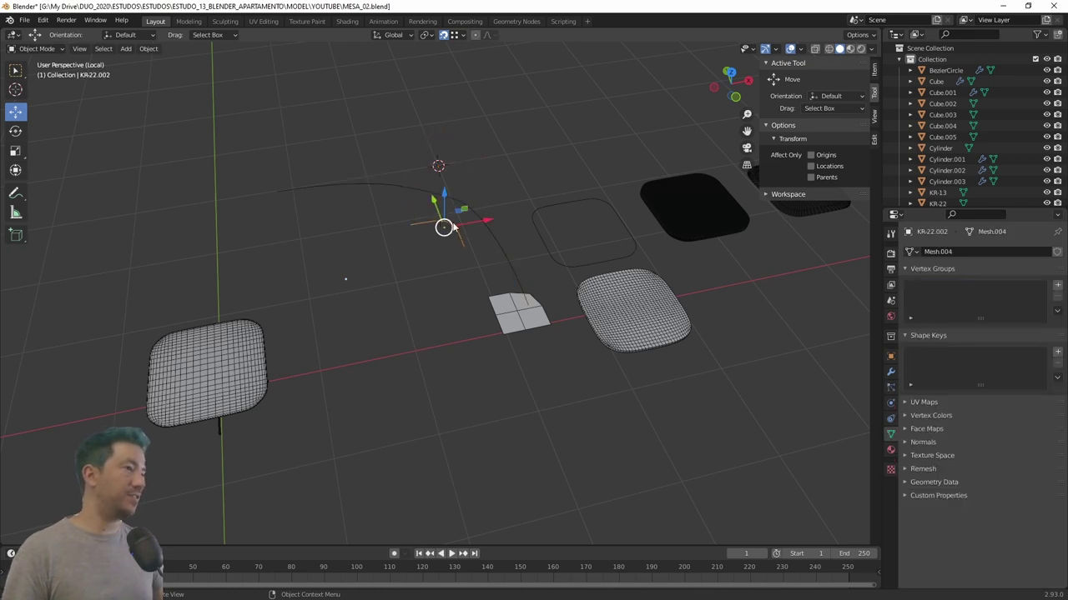
scroll(425, 211, up, 3)
shift+middle_drag(425, 211, 442, 212)
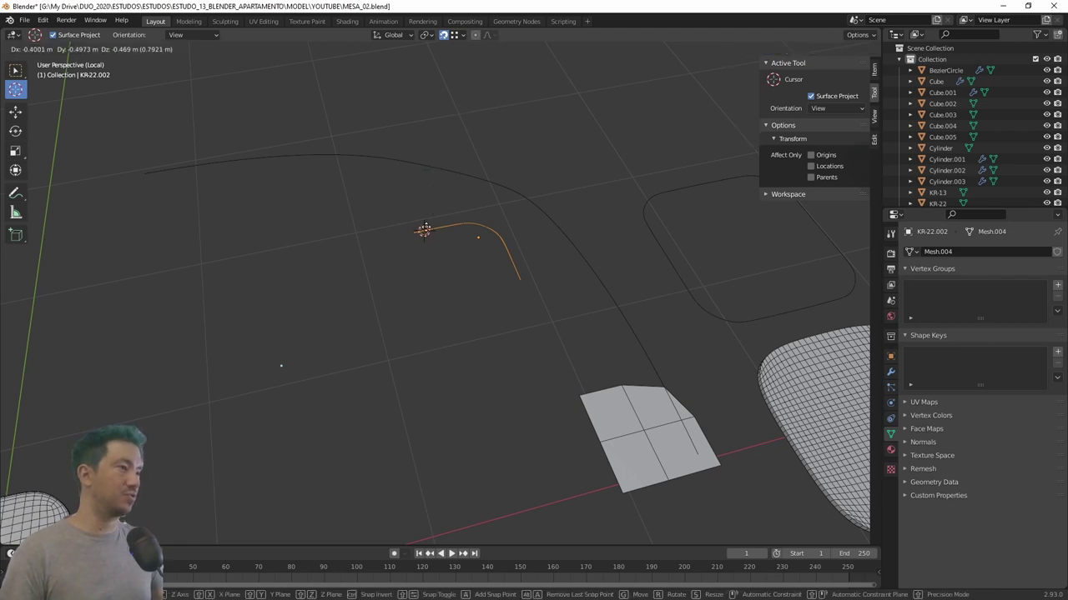
click(410, 233)
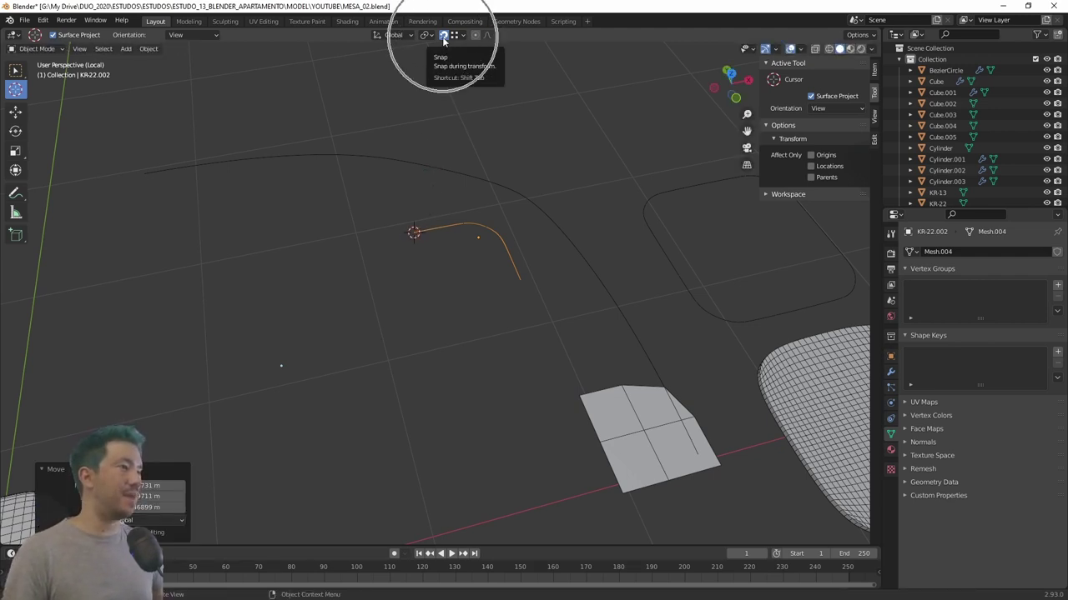
Enable vertex snapping and snap the 3D cursor onto the arc's left end vertex.
click(457, 37)
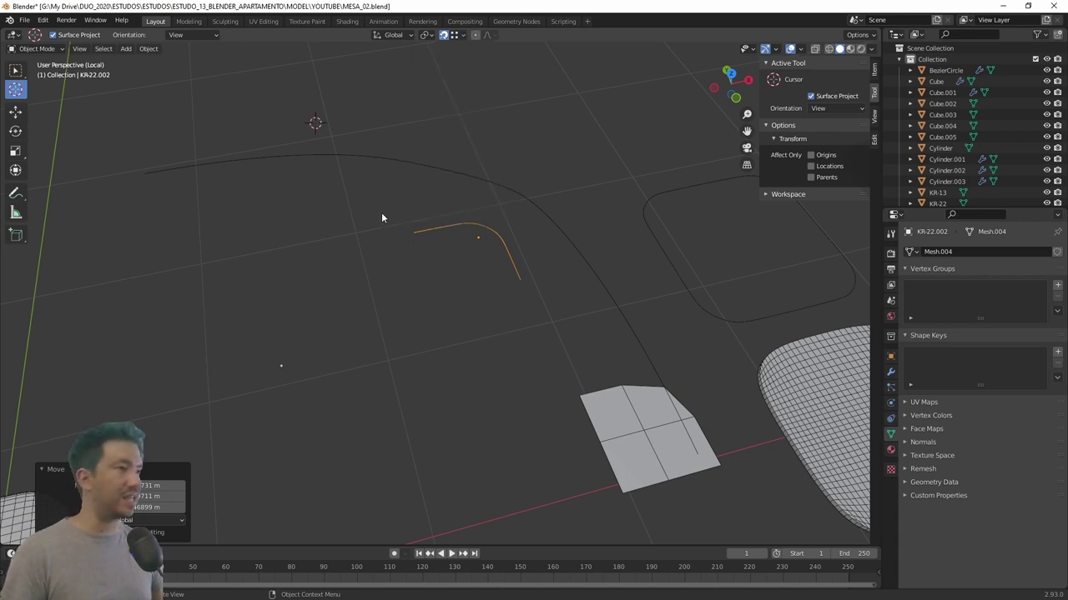
drag(315, 124, 362, 198)
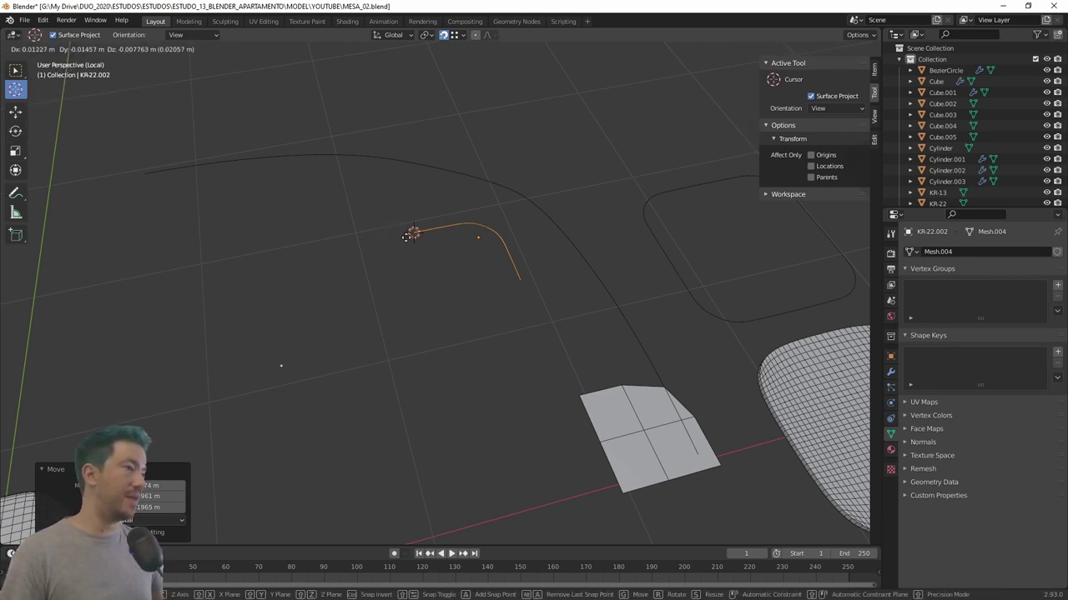
scroll(413, 225, up, 3)
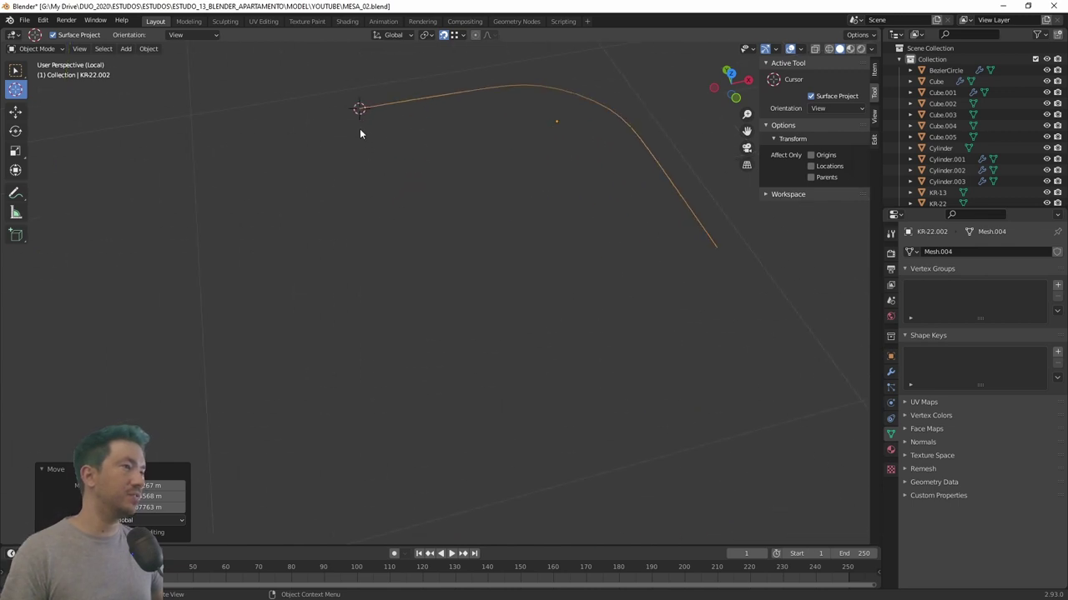
click(345, 111)
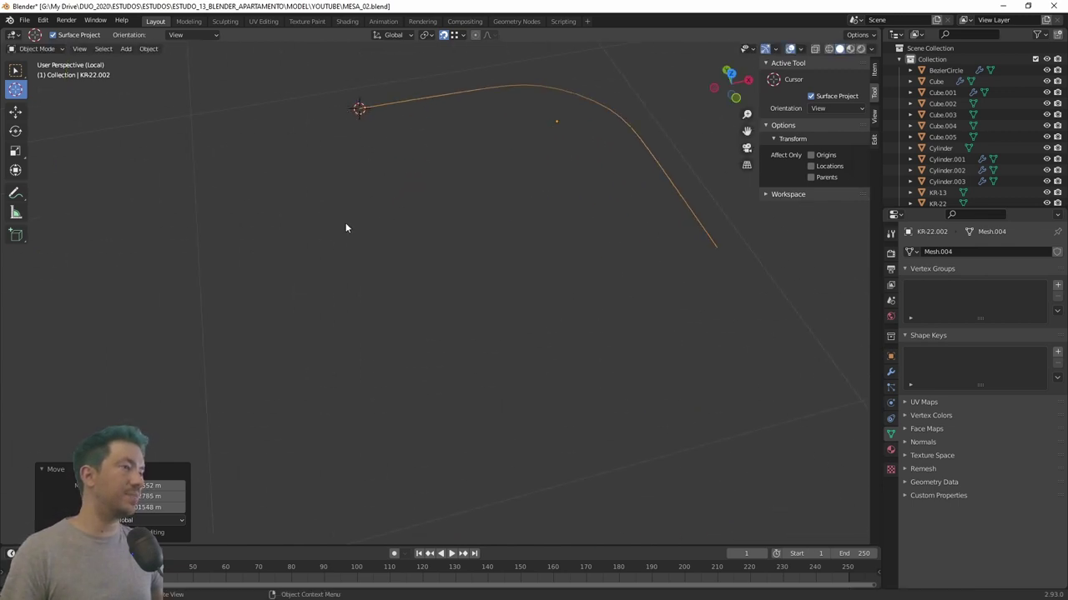
scroll(355, 250, down, 3)
scroll(364, 267, down, 4)
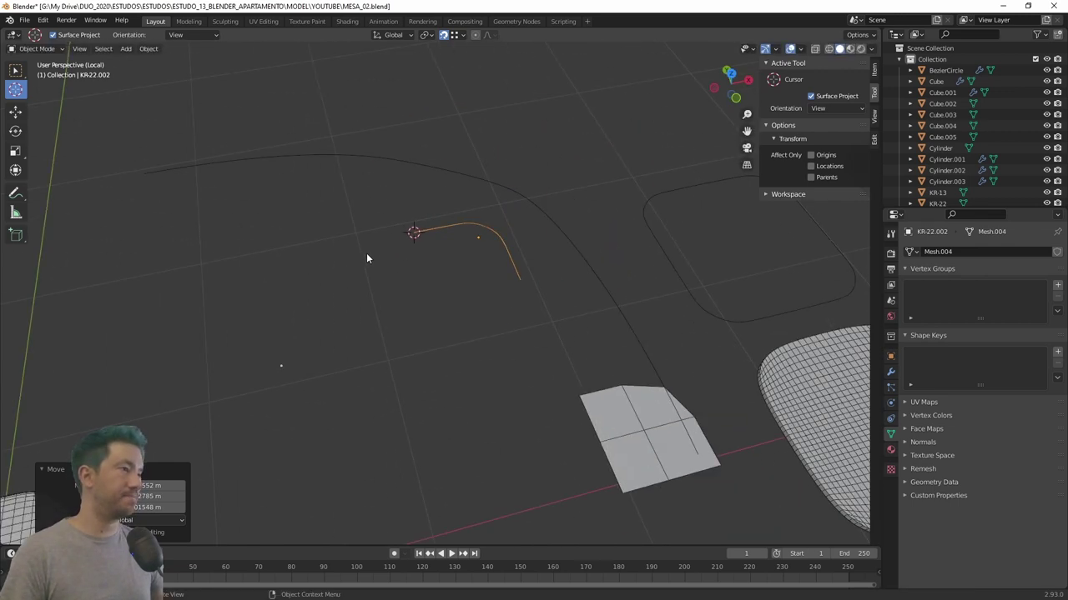
Set KR-22.002's origin to the 3D cursor and add a Mirror modifier.
right_click(438, 228)
mouse_move(387, 229)
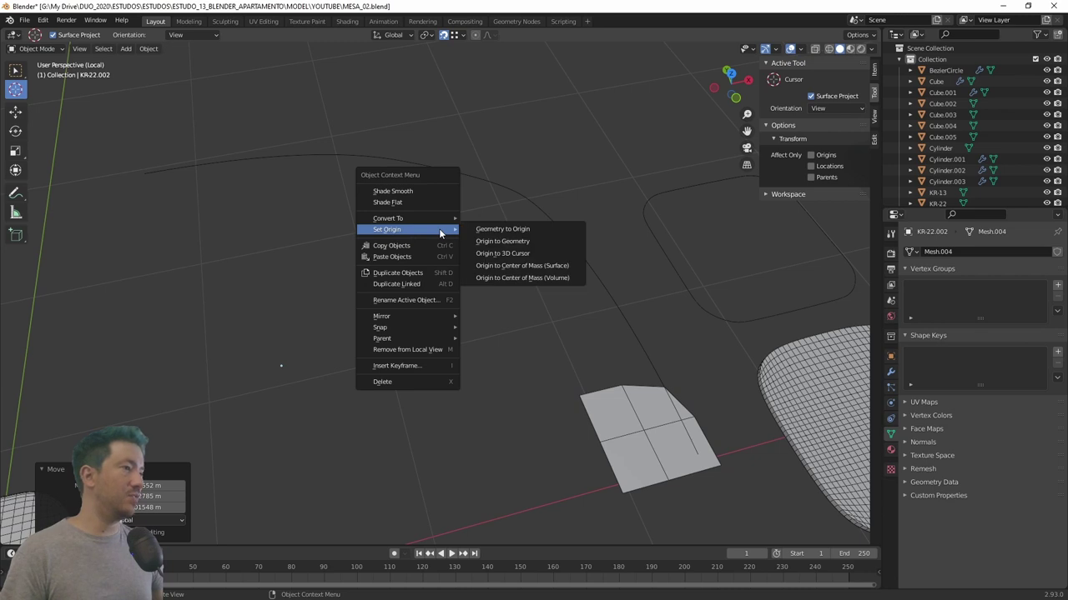
click(492, 253)
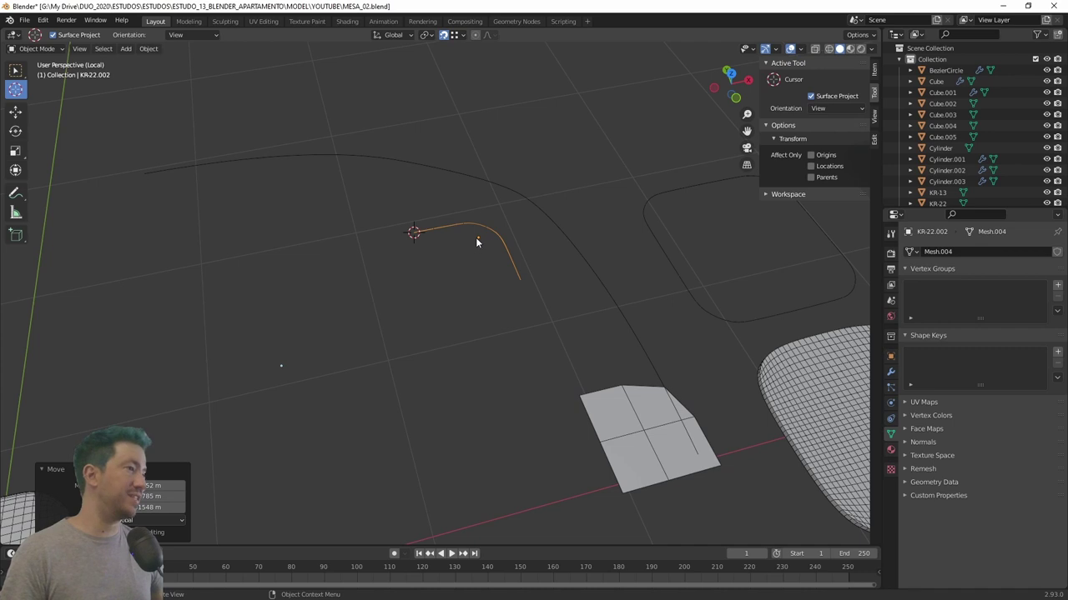
click(890, 373)
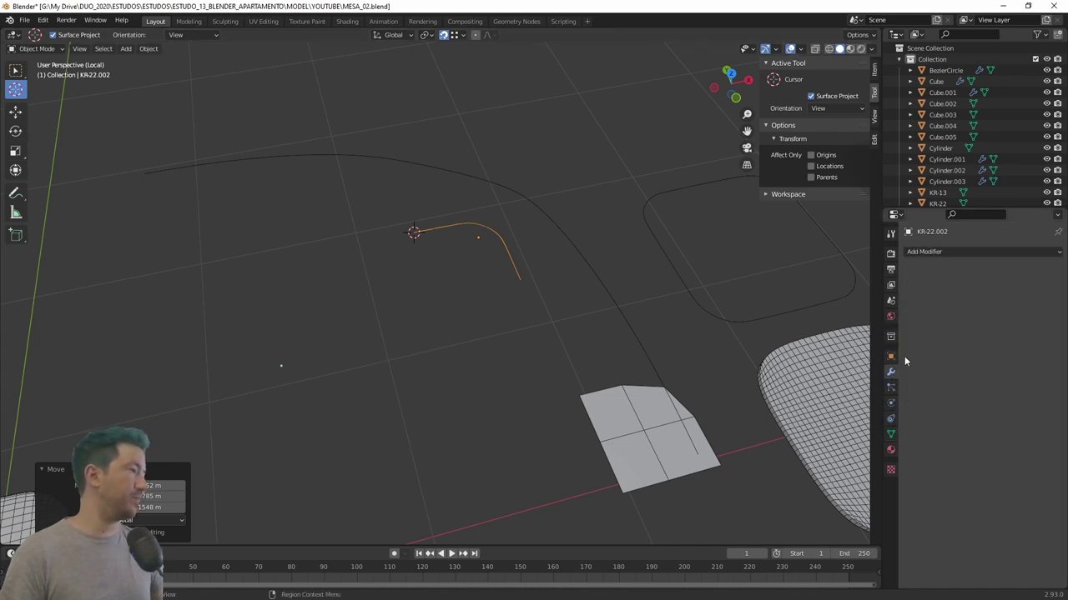
click(922, 252)
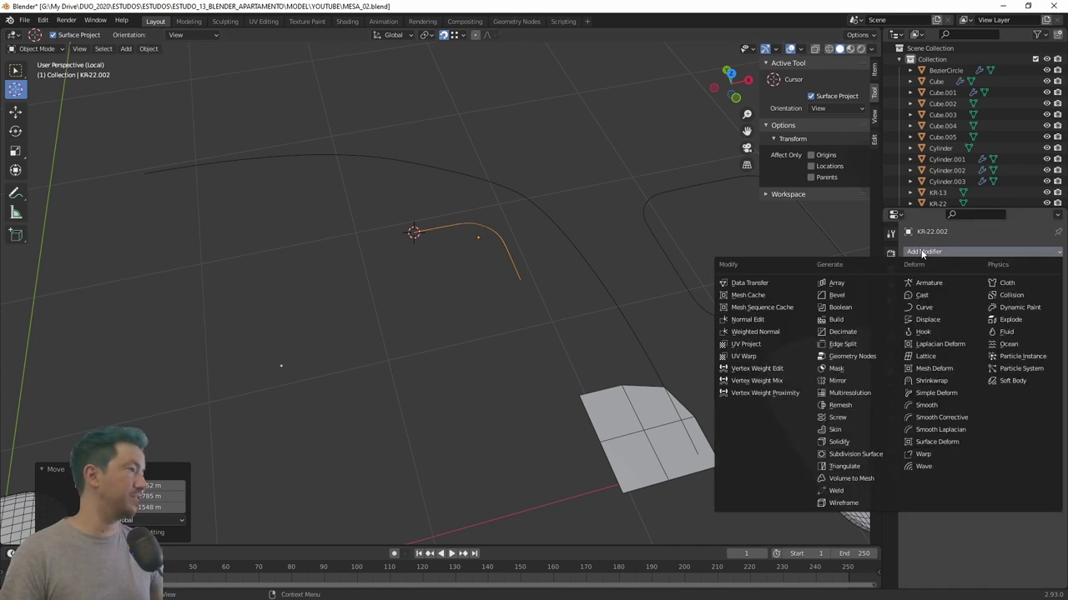
click(830, 381)
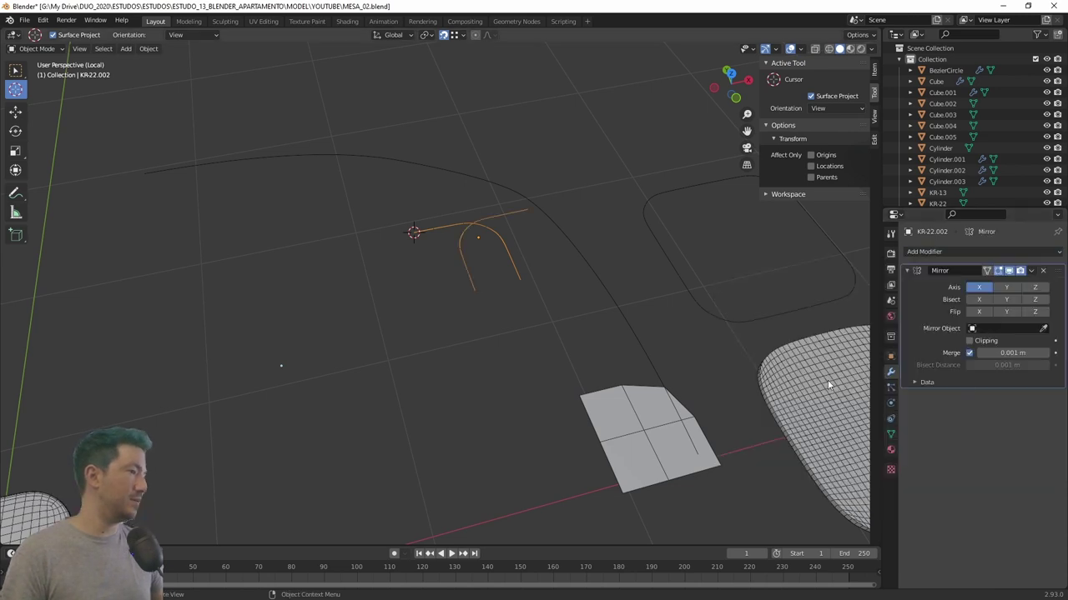
Reset the origin to the 3D cursor and apply the Mirror modifier.
right_click(437, 232)
mouse_move(386, 228)
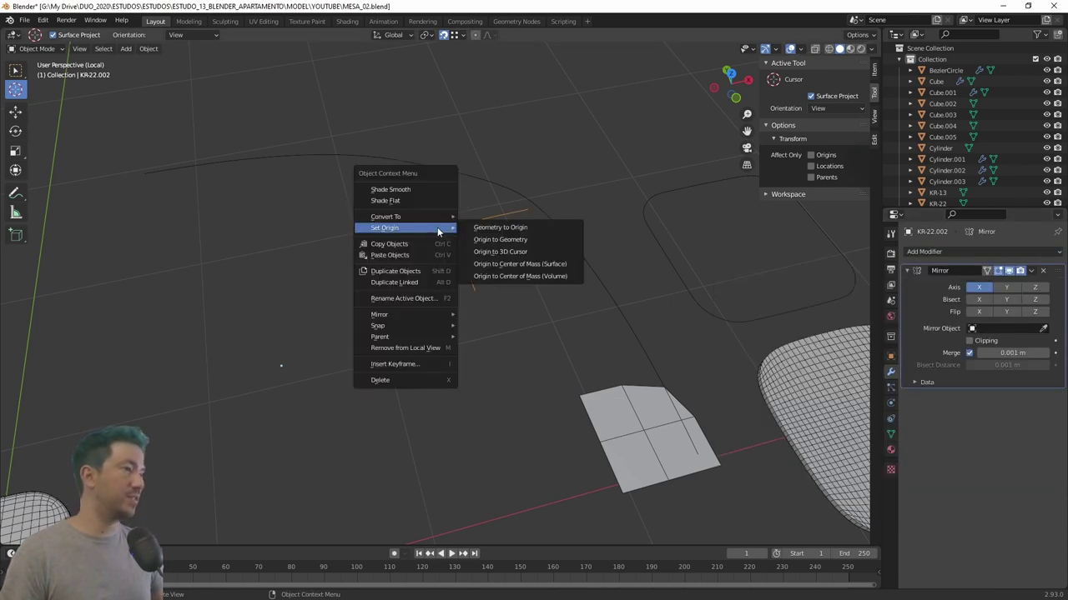
click(486, 253)
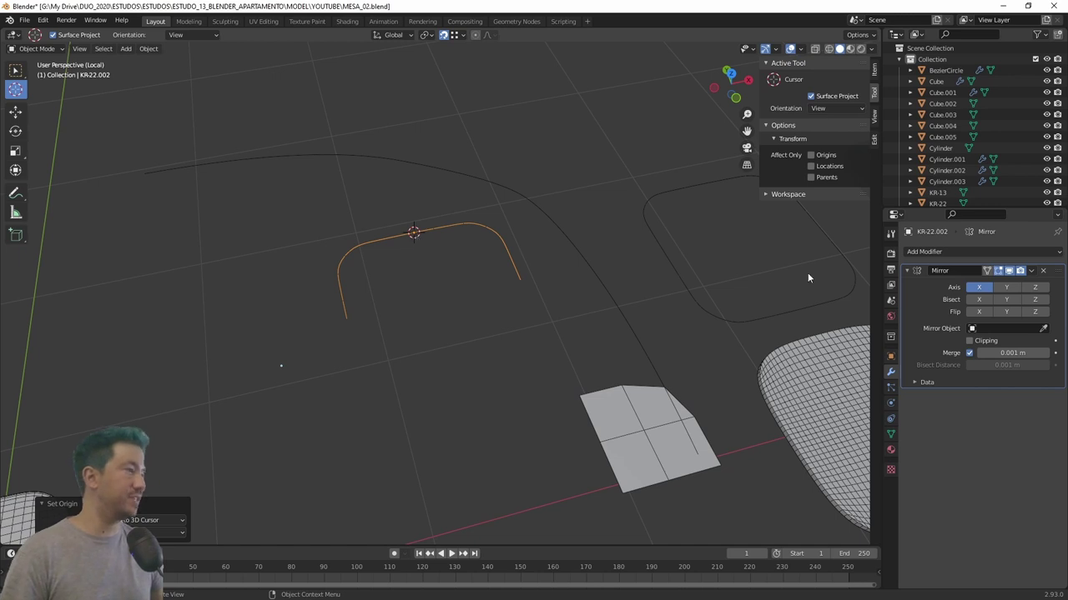
click(1042, 270)
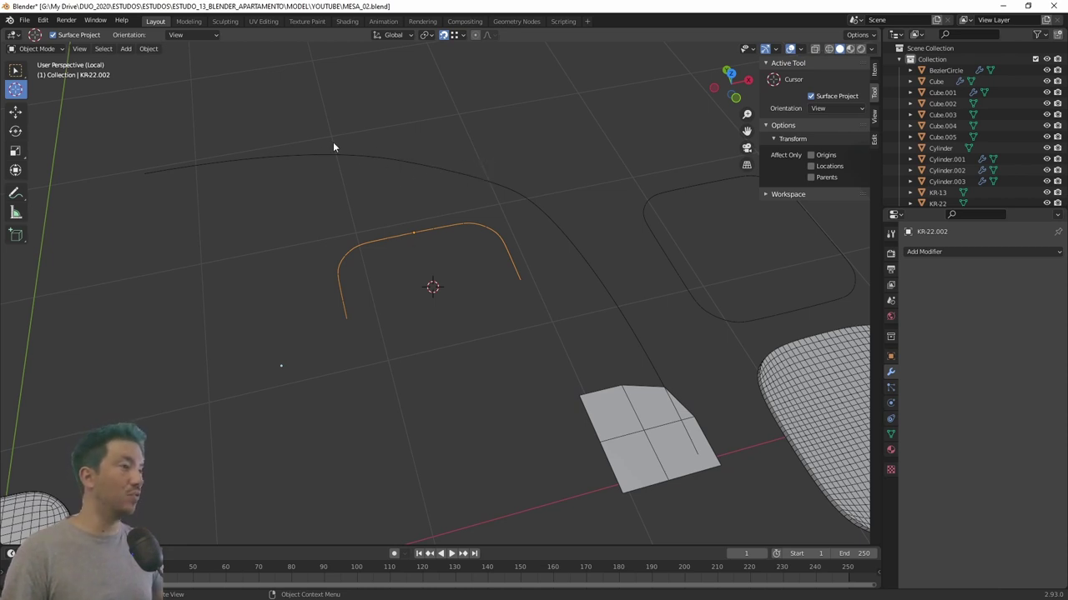
Snap the 3D cursor to the curve's right end and set the origin there.
scroll(350, 159, up, 2)
drag(377, 171, 550, 276)
right_click(482, 223)
mouse_move(427, 195)
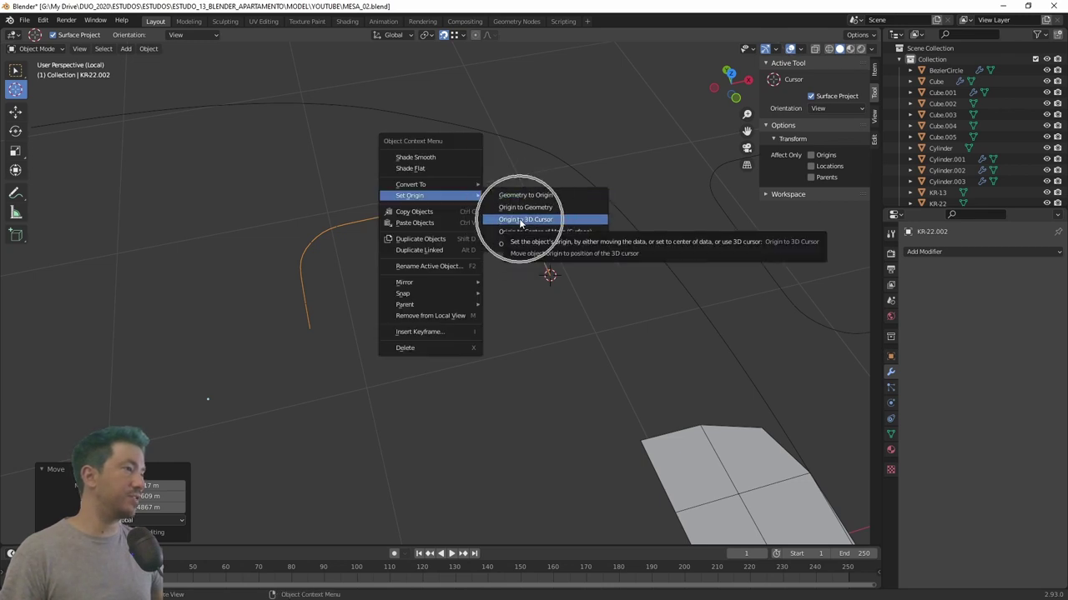
click(521, 223)
Add a Z-axis Mirror modifier, apply it to close the loop, and enter Edit Mode.
click(916, 252)
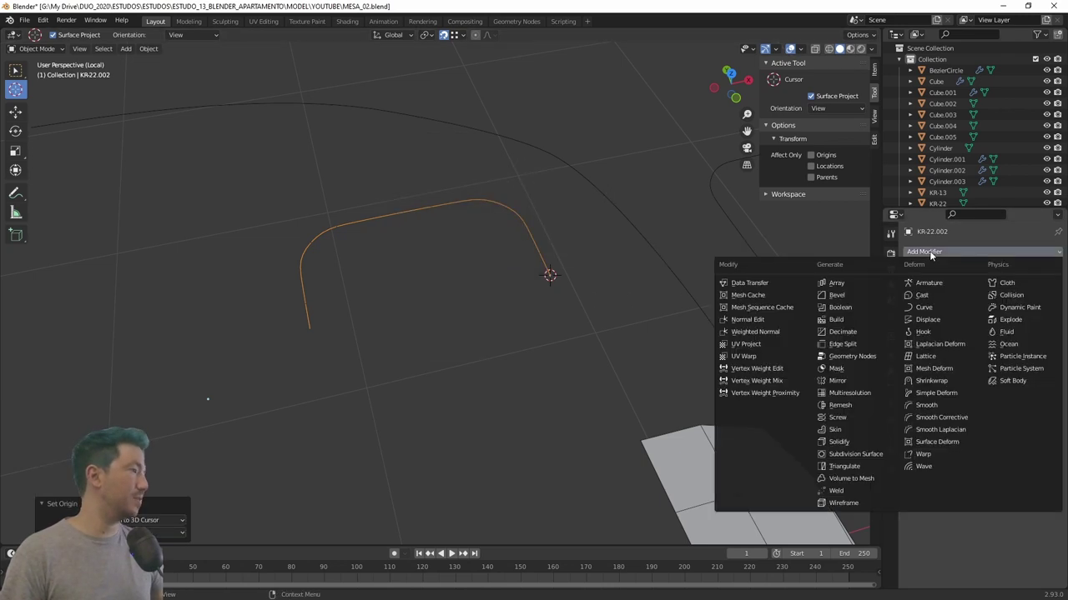
click(837, 380)
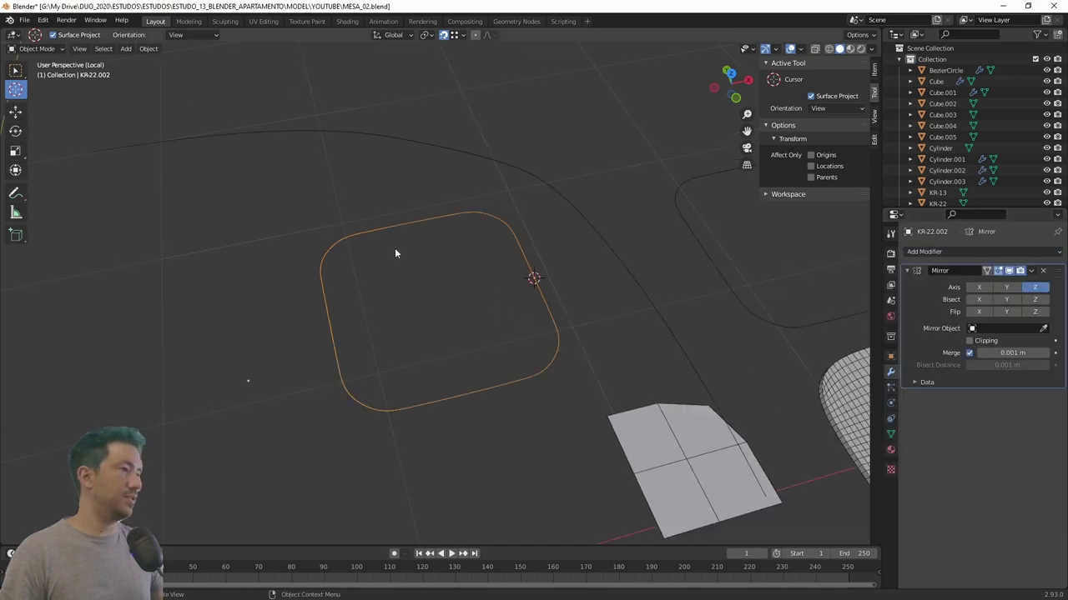
mouse_move(394, 248)
middle_down()
mouse_move(381, 244)
mouse_move(431, 303)
middle_up()
click(1031, 271)
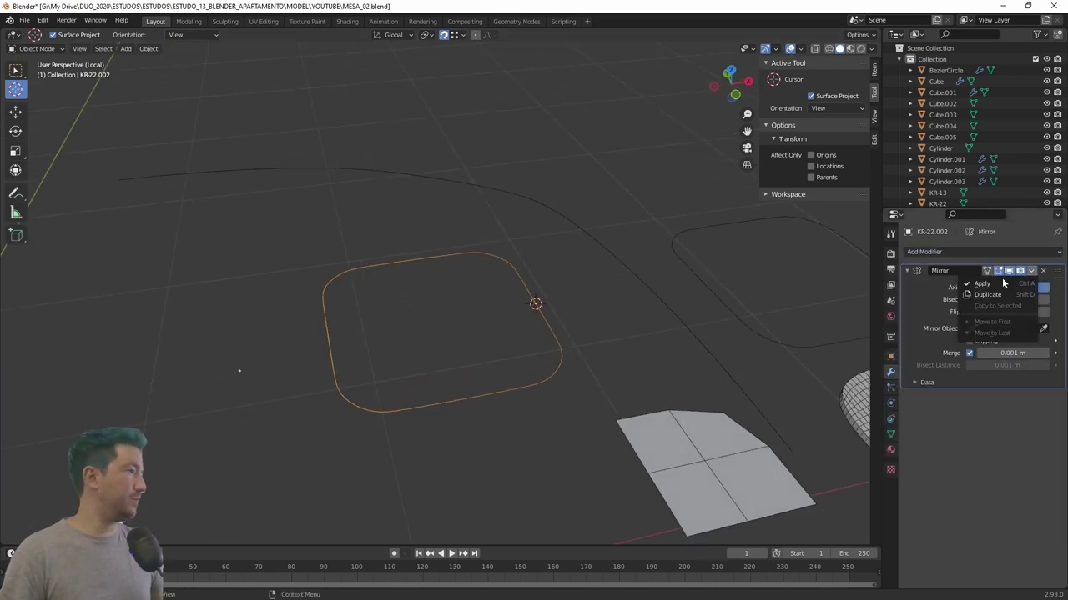
click(984, 284)
key(Tab)
middle_drag(333, 209, 166, 138)
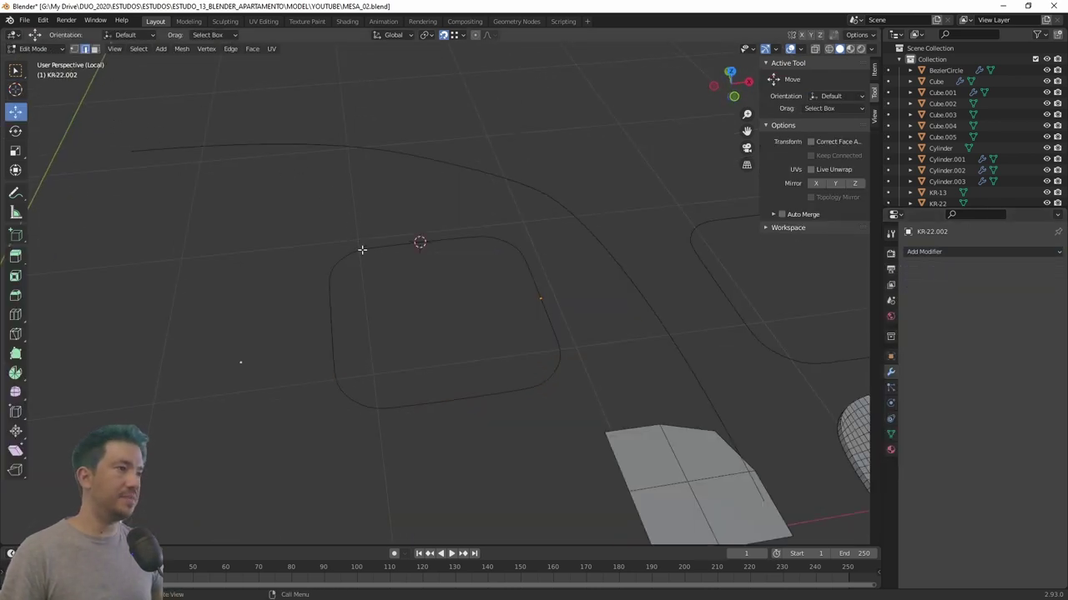
Select all the loop's points, fill them with a face, and return to Object Mode.
key(a)
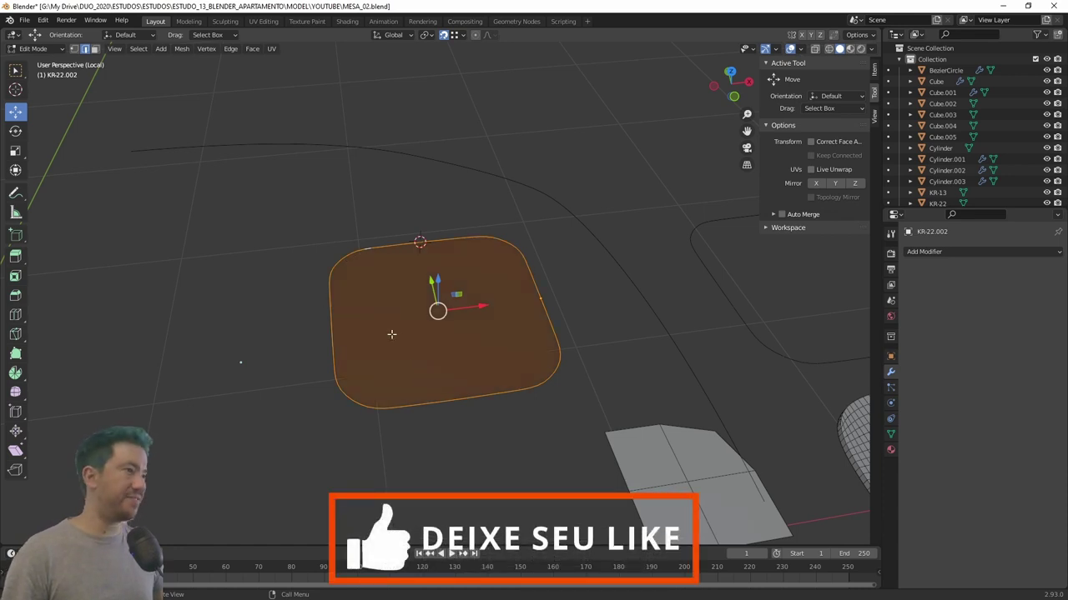
mouse_move(391, 333)
middle_down()
mouse_move(391, 381)
mouse_move(253, 240)
middle_up()
key(Tab)
click(382, 443)
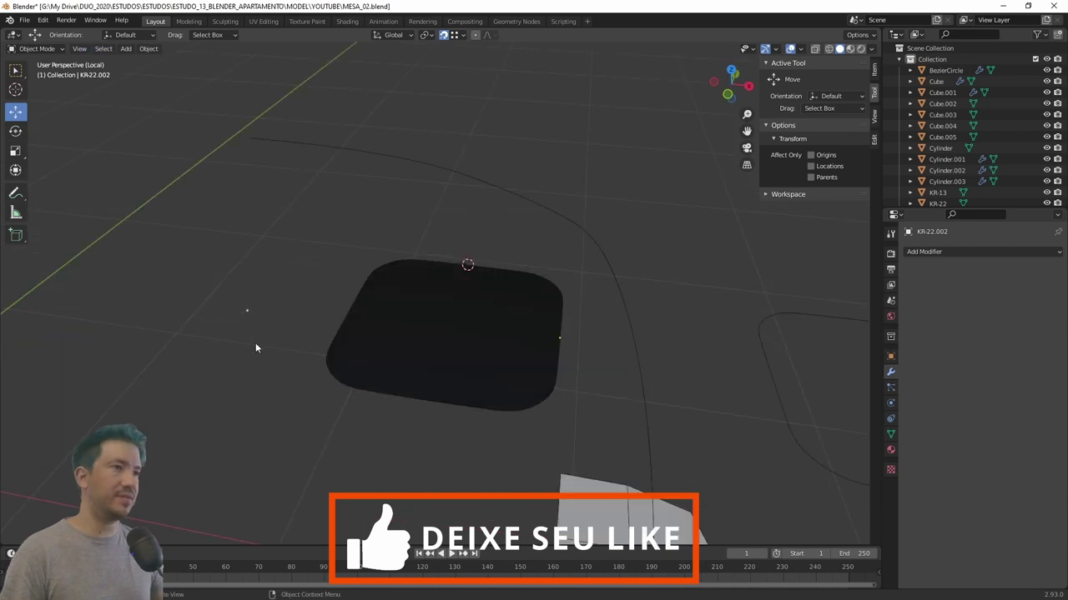
Add a Solidify modifier and reduce its thickness to 0.05 m.
click(983, 251)
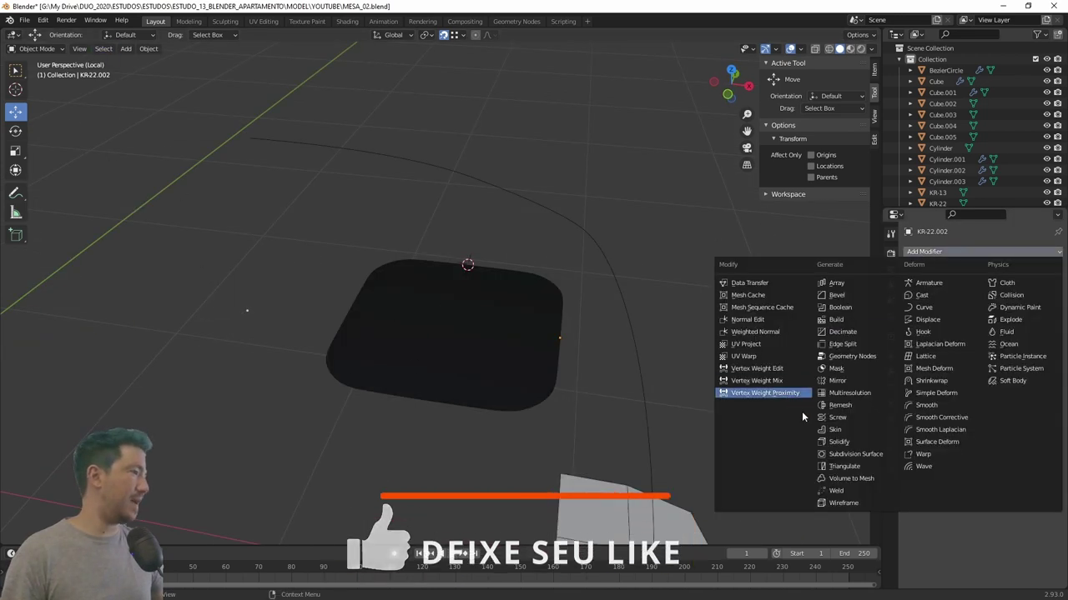
click(838, 441)
middle_drag(505, 359, 467, 371)
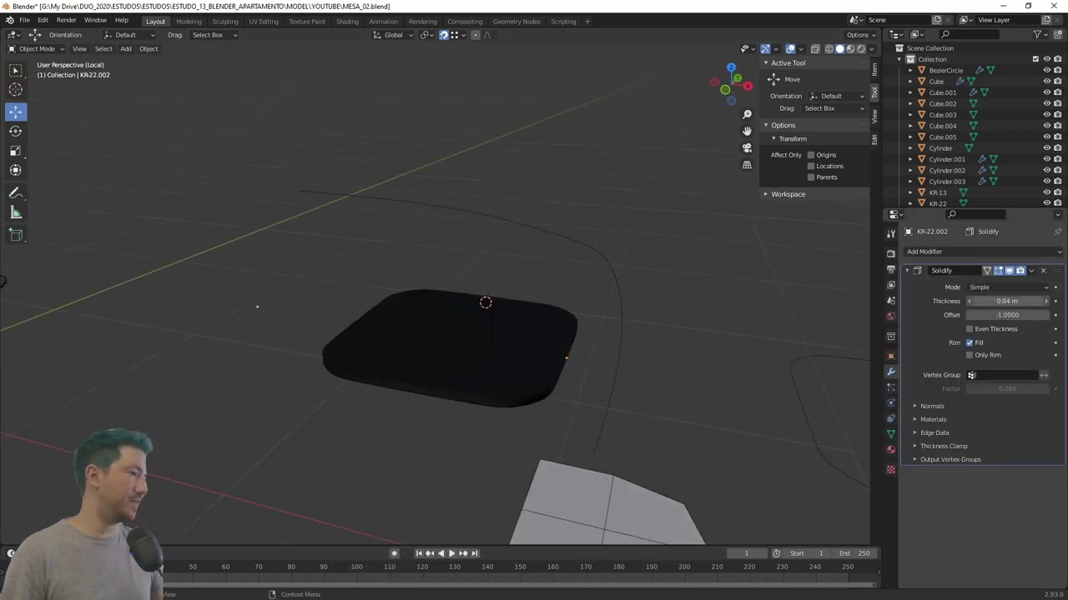
drag(1007, 301, 988, 301)
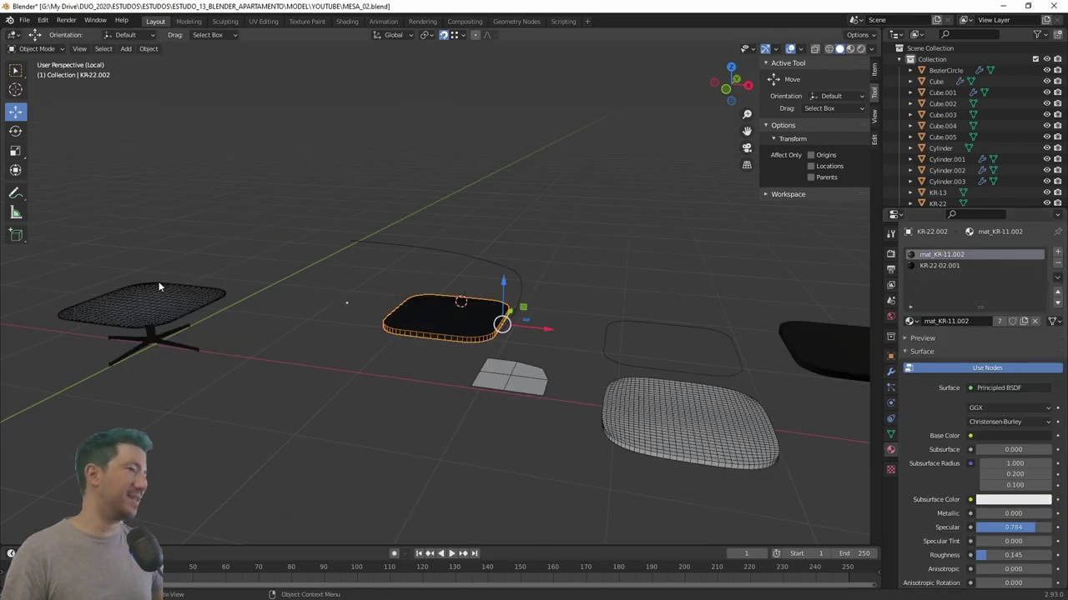
Remove both material slots from the slab.
click(1058, 264)
click(1057, 263)
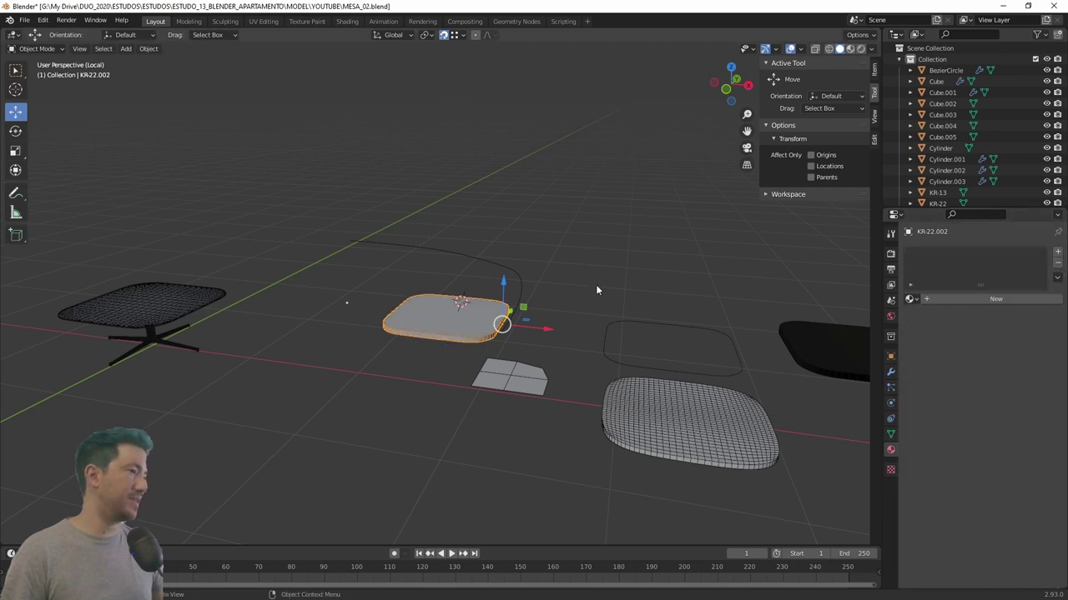
scroll(451, 326, up, 2)
scroll(451, 325, up, 2)
scroll(474, 362, up, 1)
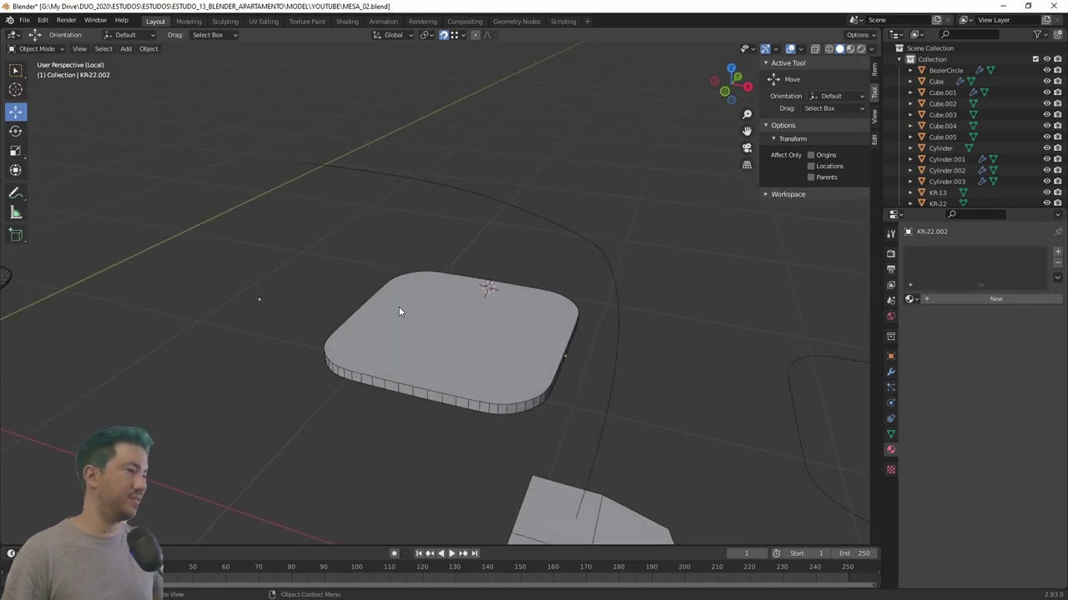
middle_drag(403, 334, 352, 248)
scroll(367, 287, down, 2)
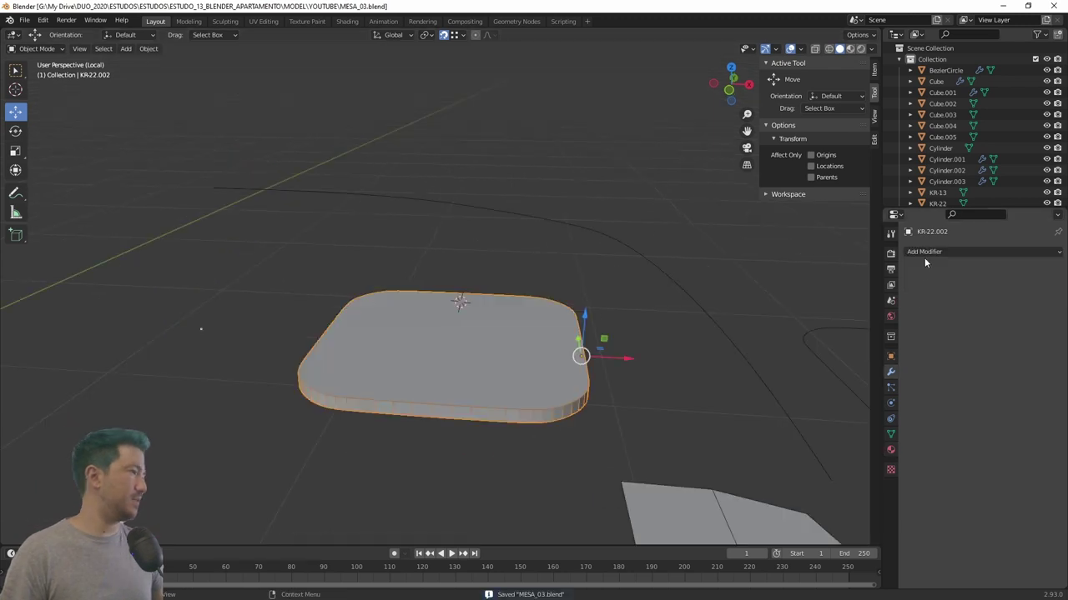
Add Subdivision Surface smoothing to the slab and inspect its edges.
click(926, 251)
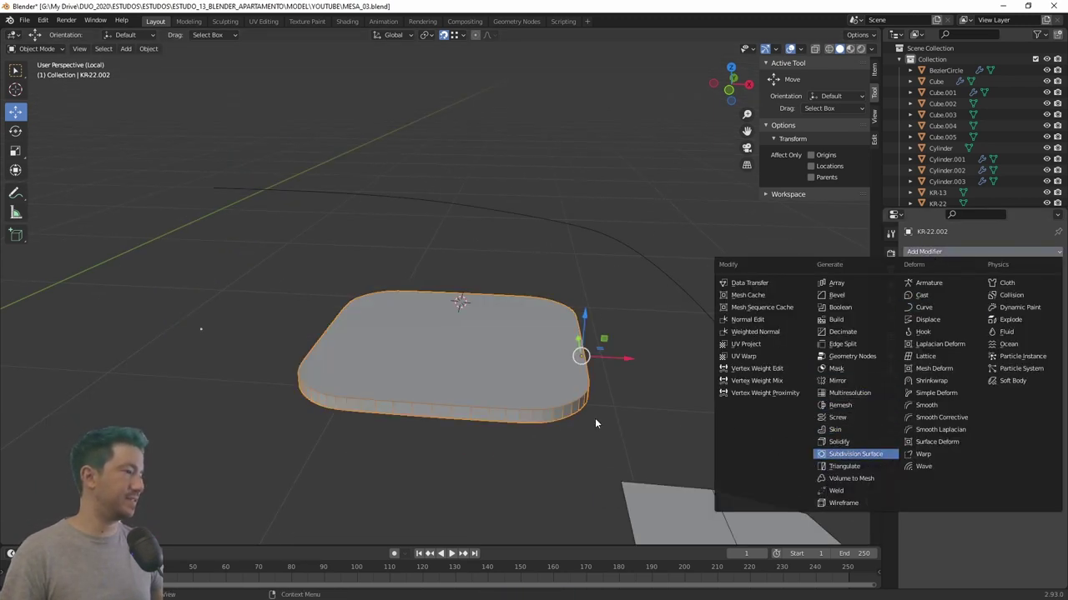
key(ctrl+1)
middle_drag(595, 423, 528, 387)
click(777, 50)
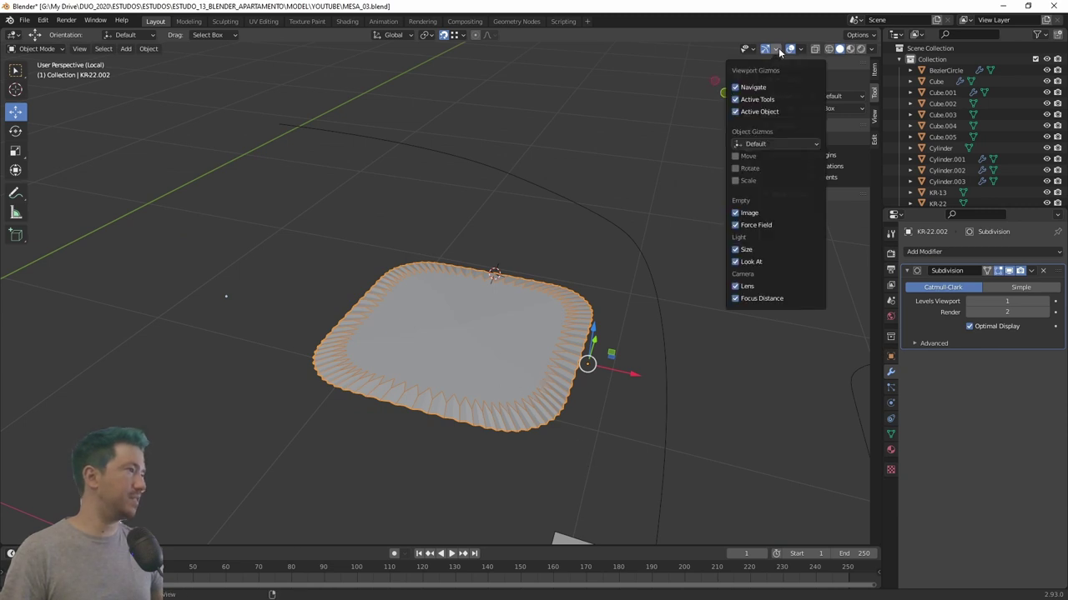
key(n)
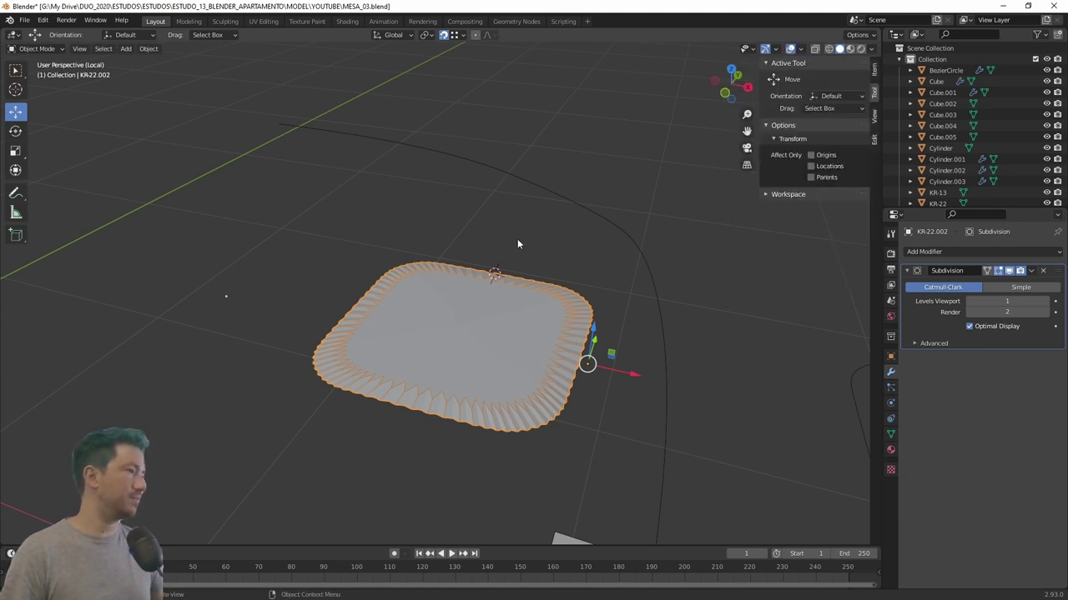
middle_drag(517, 239, 516, 334)
mouse_move(479, 397)
middle_down()
mouse_move(481, 364)
mouse_move(503, 375)
middle_up()
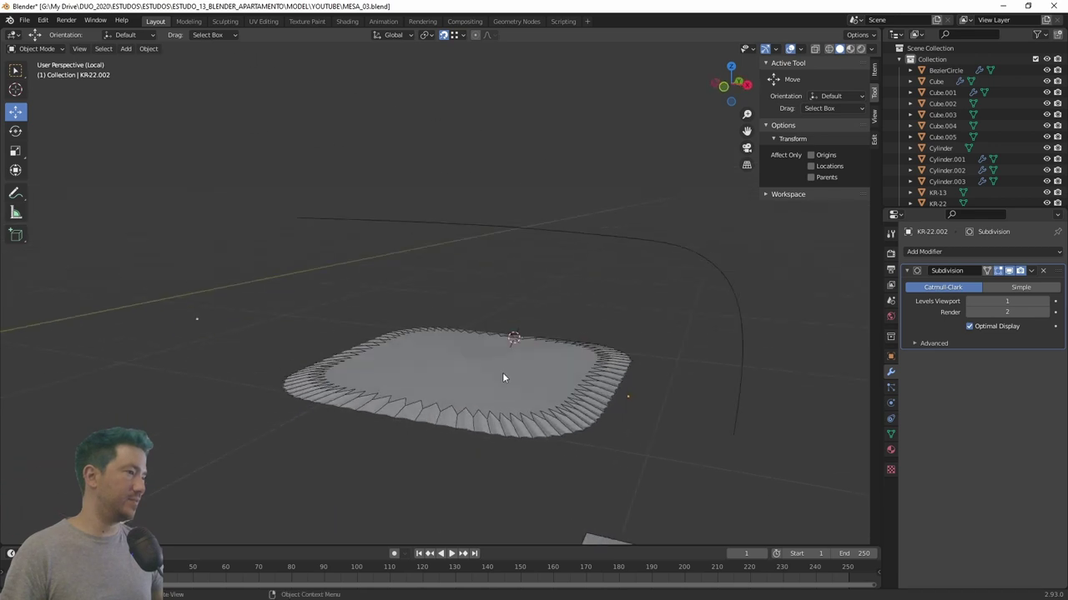
scroll(585, 441, up, 2)
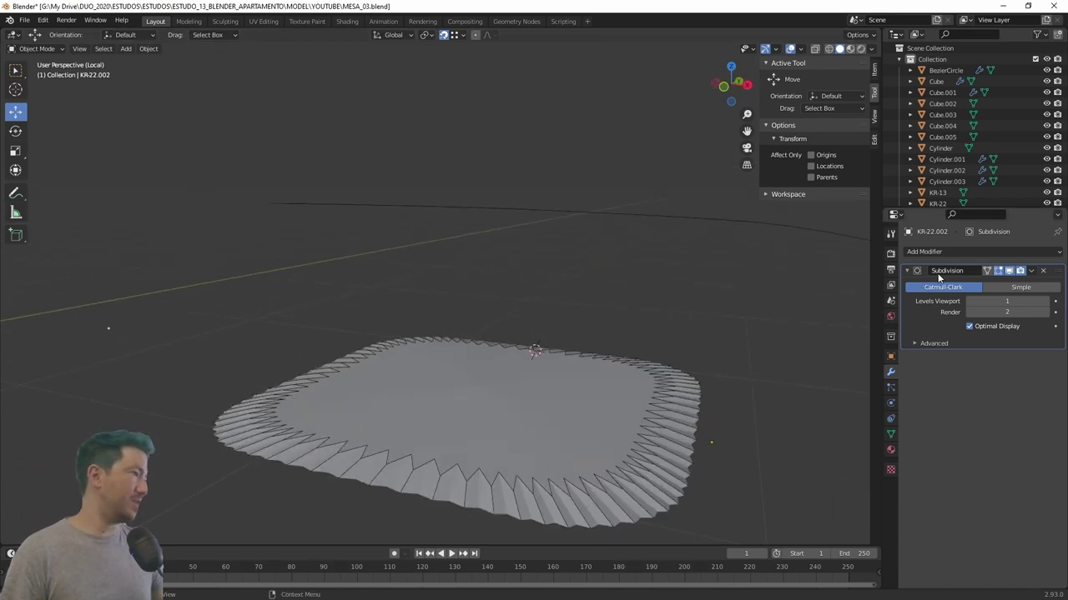
Add a Bevel modifier and move it above the Subdivision modifier.
click(963, 250)
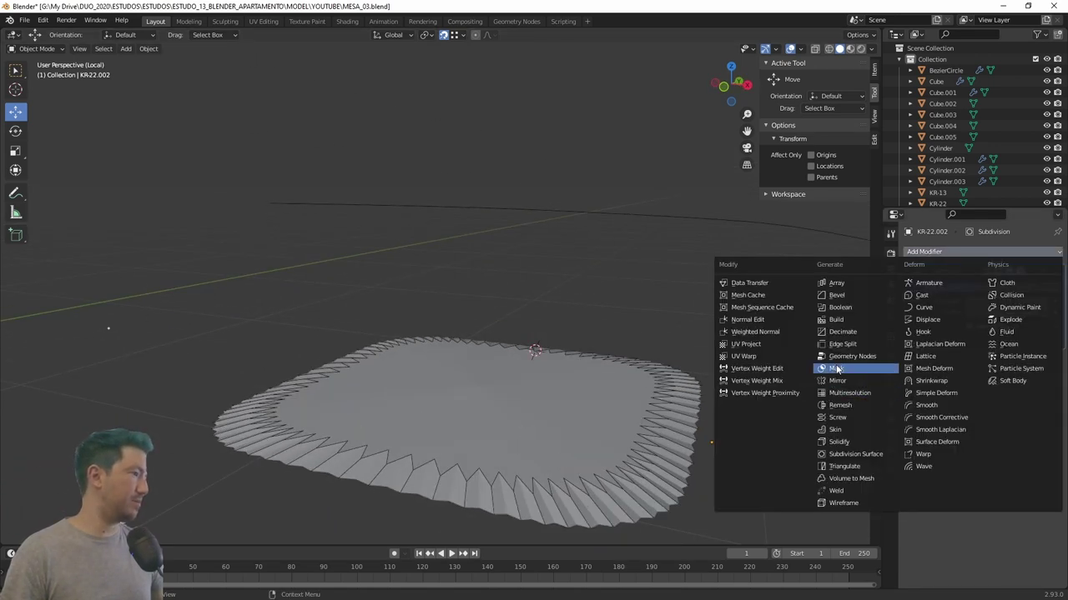
click(839, 295)
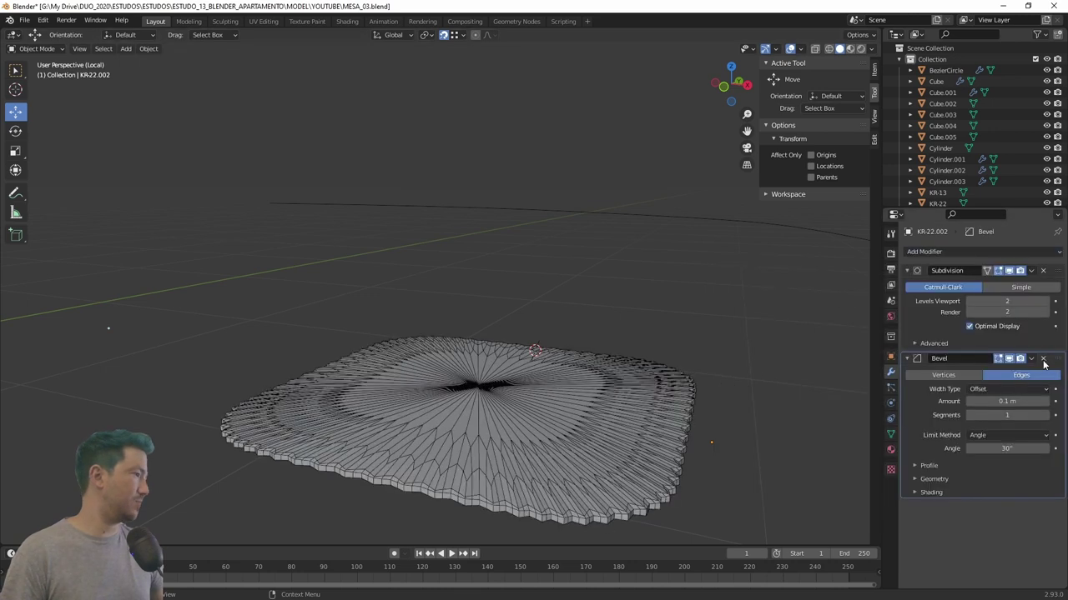
drag(1057, 360, 1056, 272)
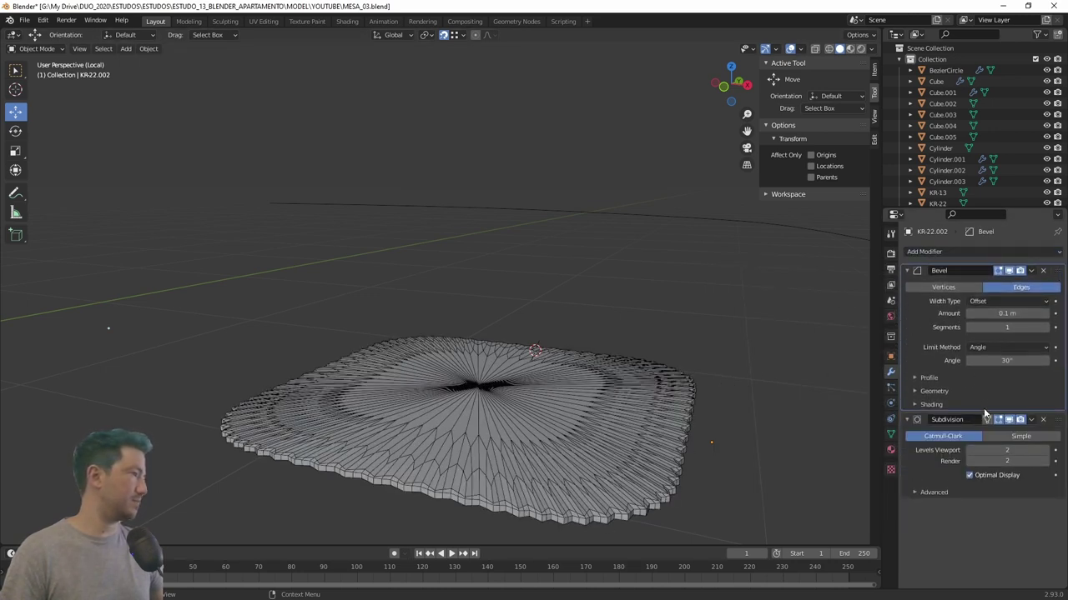
click(1008, 419)
mouse_move(653, 503)
middle_down()
mouse_move(528, 336)
mouse_move(624, 496)
mouse_move(568, 365)
middle_up()
scroll(573, 402, up, 3)
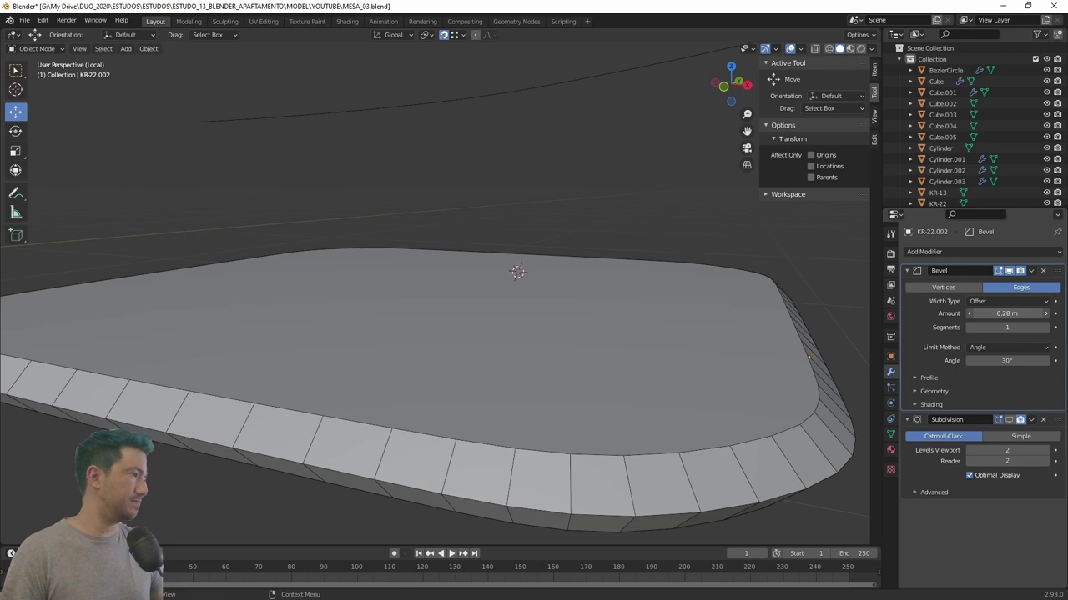
Set bevel Amount 0.01 m with 3 segments and show Subdivision in edit mode.
key(BackSpace)
mouse_move(1007, 313)
mouse_down()
mouse_move(997, 313)
mouse_move(1010, 312)
mouse_up()
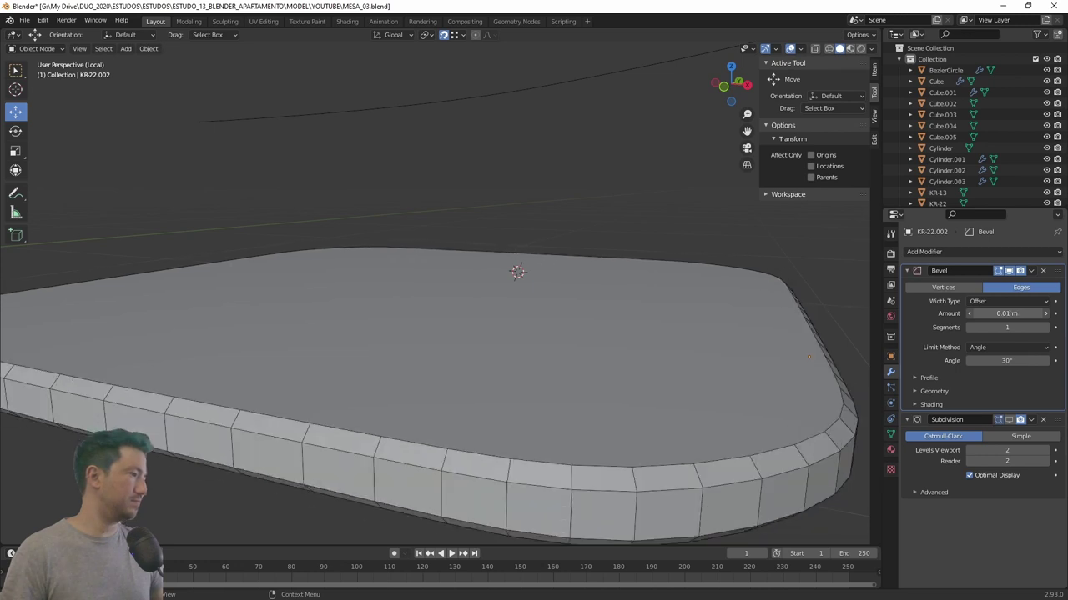
click(1044, 327)
click(1044, 327)
scroll(669, 346, down, 1)
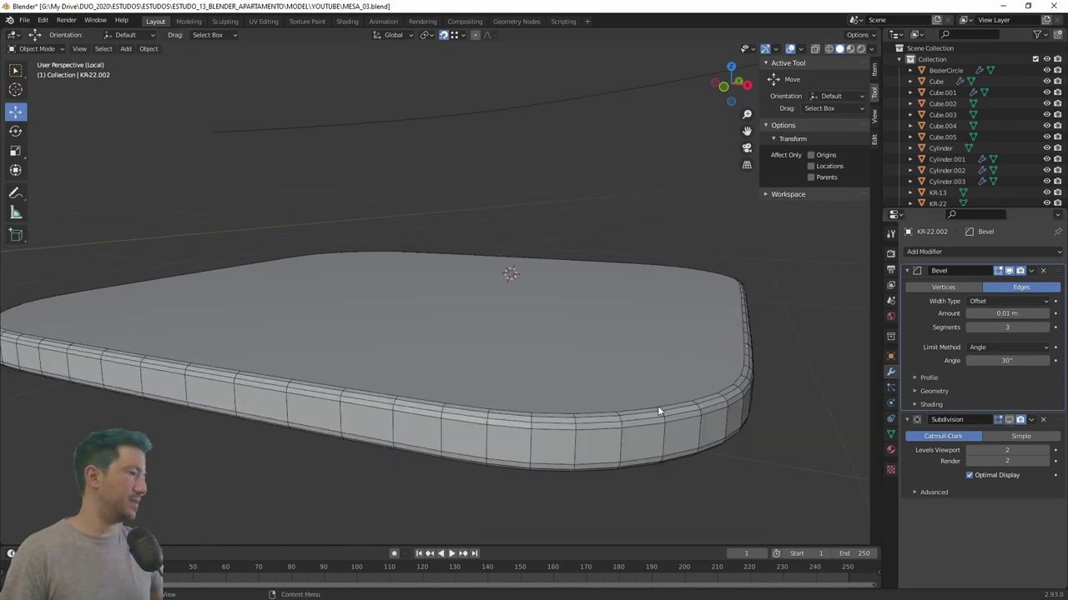
click(1009, 423)
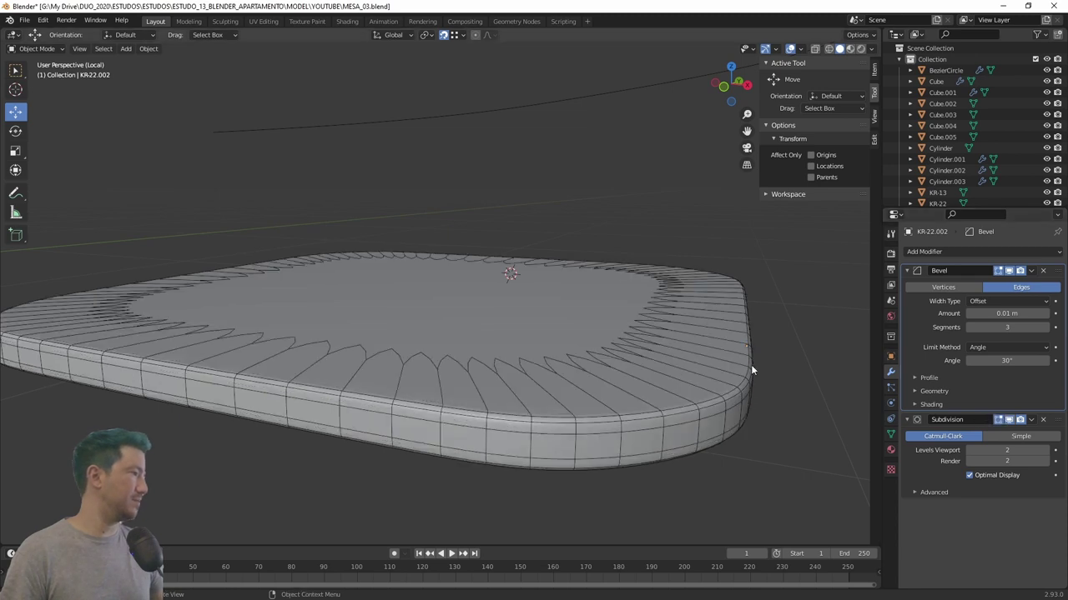
scroll(684, 374, down, 3)
scroll(567, 397, down, 1)
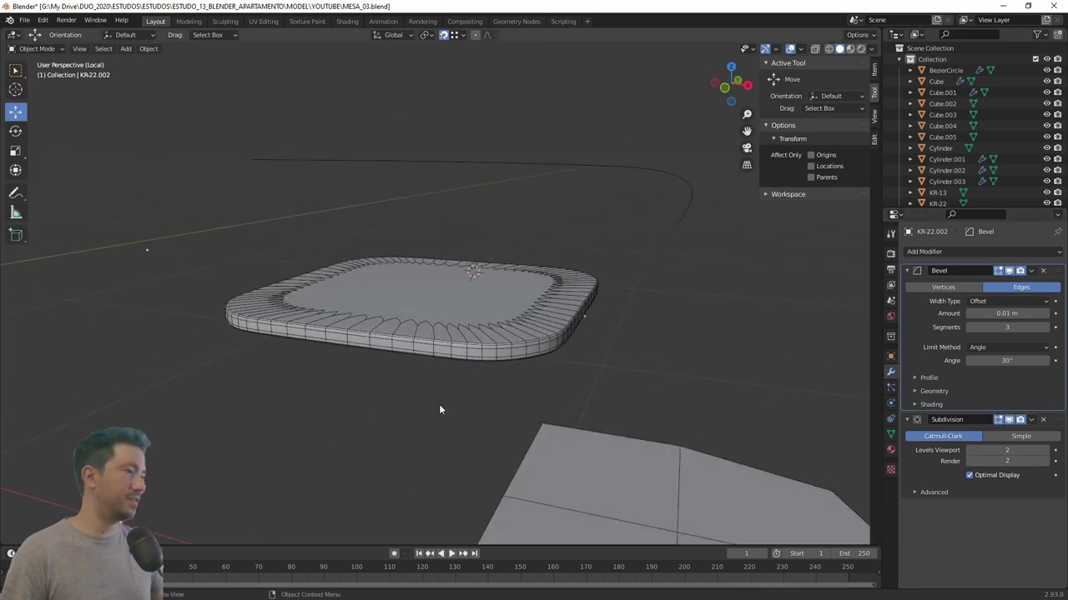
scroll(432, 386, up, 2)
scroll(477, 405, up, 2)
scroll(497, 433, up, 2)
mouse_move(498, 434)
middle_down()
mouse_move(526, 405)
mouse_move(517, 438)
mouse_move(443, 186)
middle_up()
scroll(328, 252, down, 4)
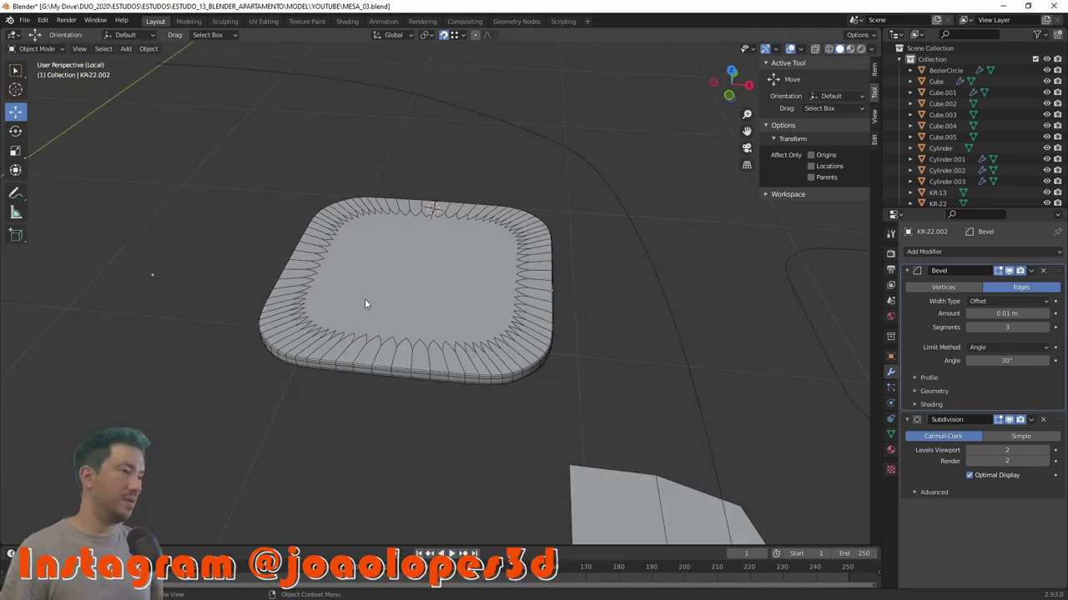
scroll(490, 254, down, 1)
scroll(633, 190, down, 2)
mouse_move(634, 190)
middle_down()
mouse_move(200, 334)
mouse_move(453, 321)
middle_up()
scroll(190, 329, up, 2)
scroll(125, 354, up, 2)
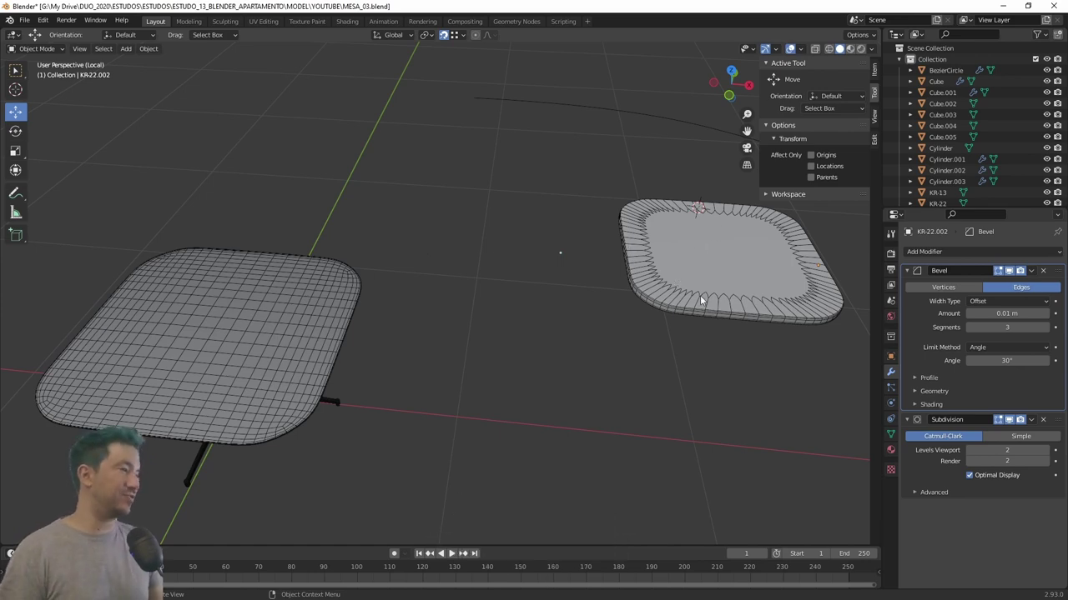
scroll(742, 294, up, 2)
scroll(746, 293, down, 3)
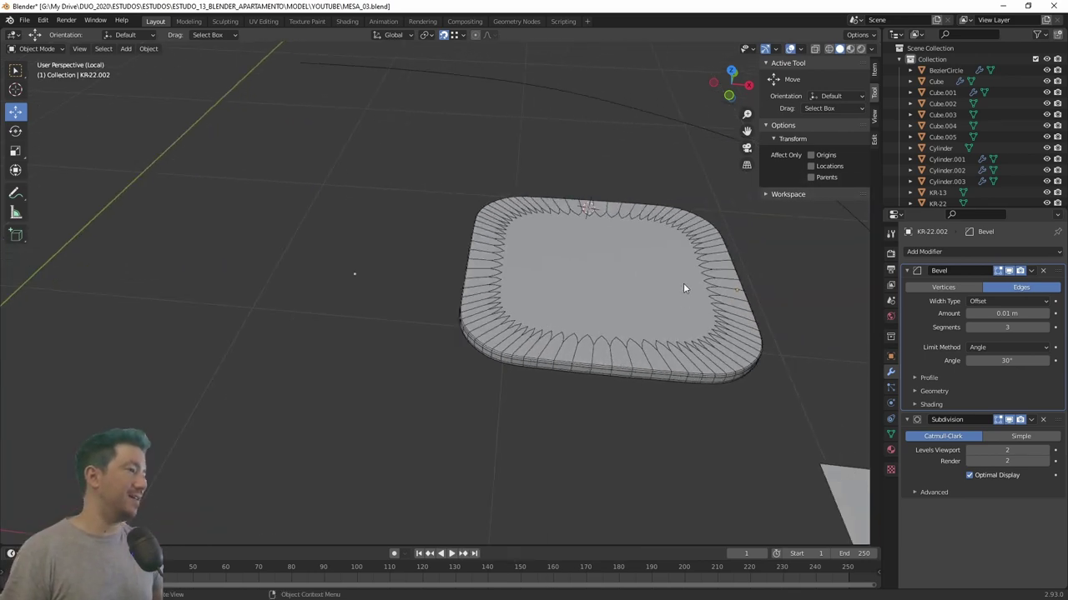
scroll(666, 276, down, 2)
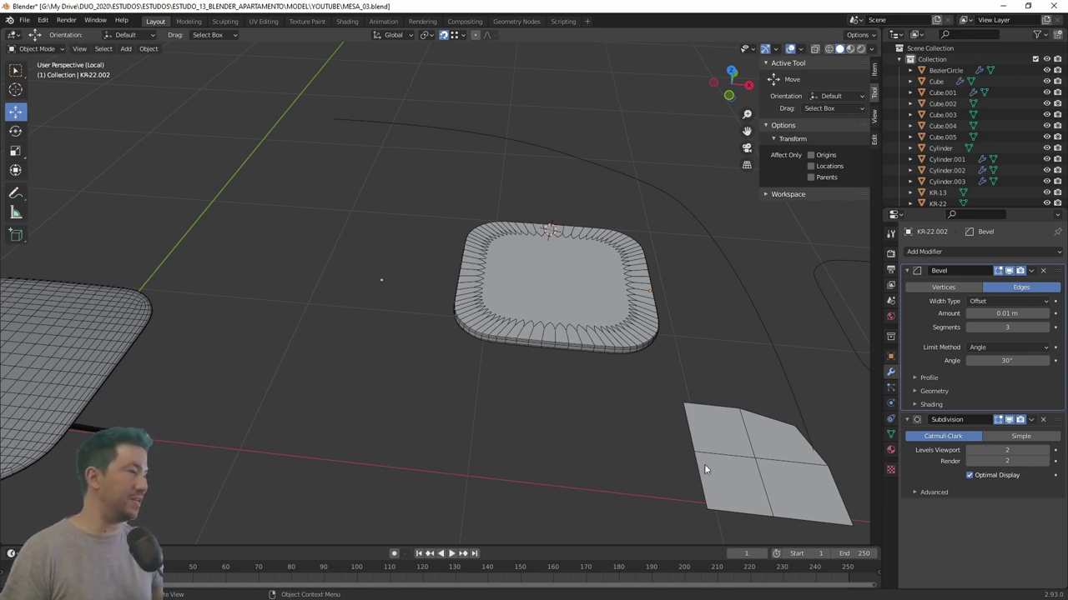
key(ctrl+z)
key(ctrl+shift+z)
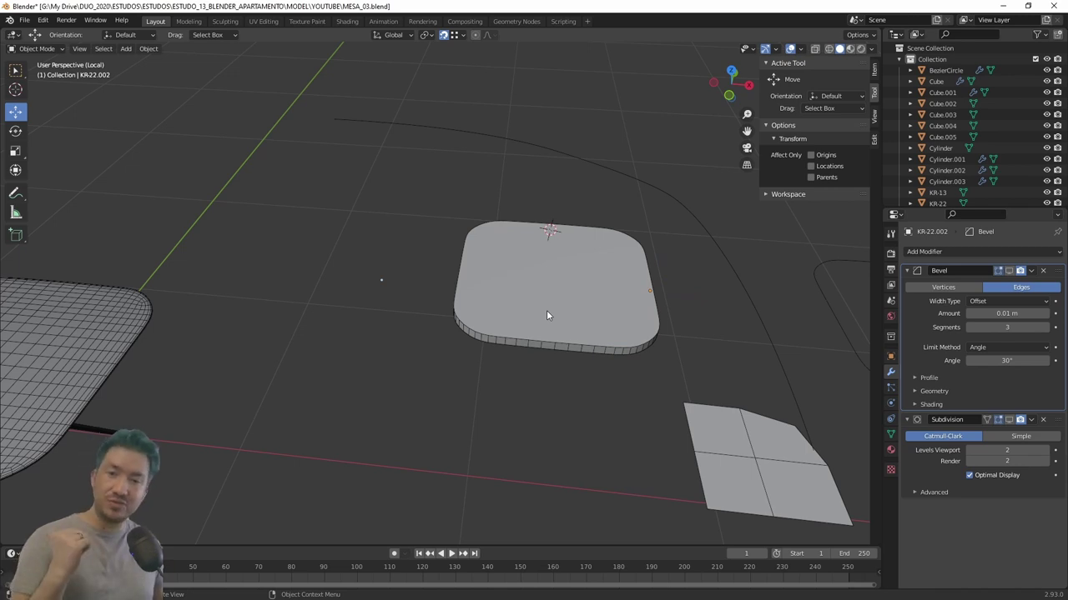
middle_drag(582, 279, 518, 277)
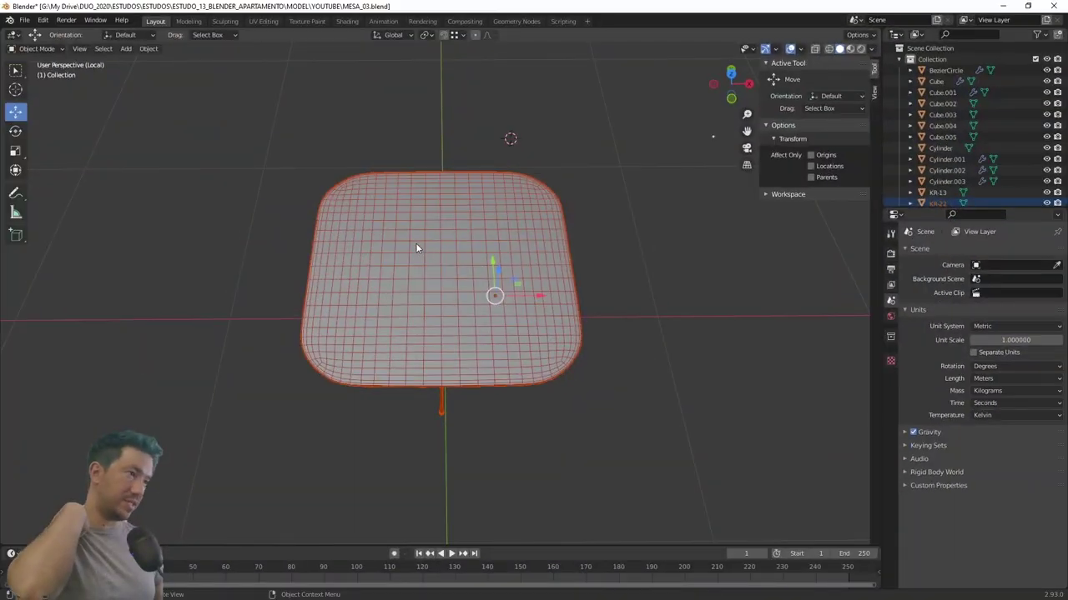
Add a new plane and scale it down in top view.
middle_drag(415, 242, 401, 285)
key(shift+a)
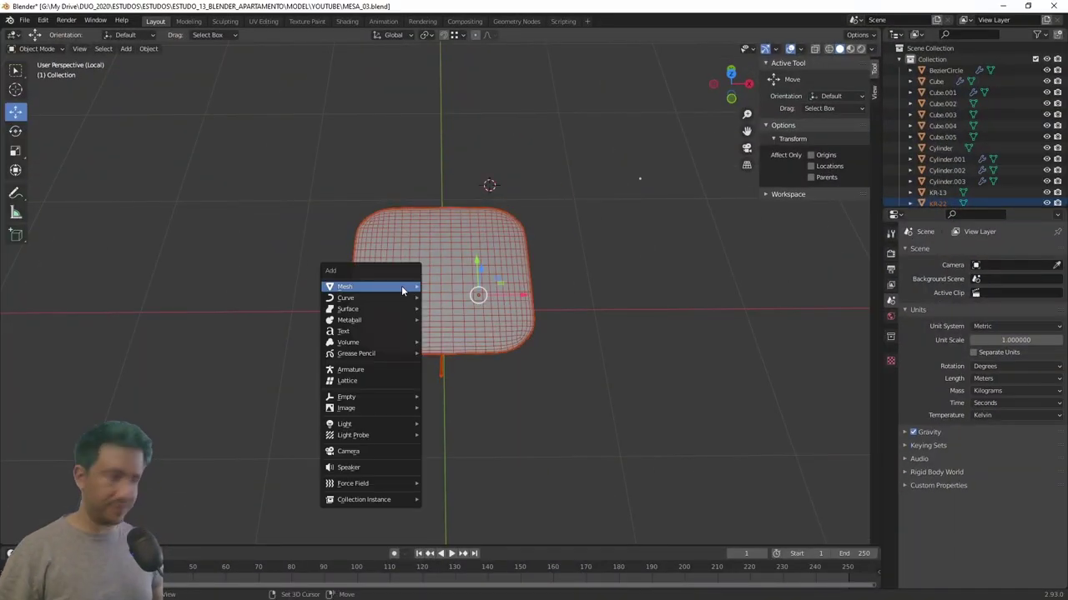
click(444, 286)
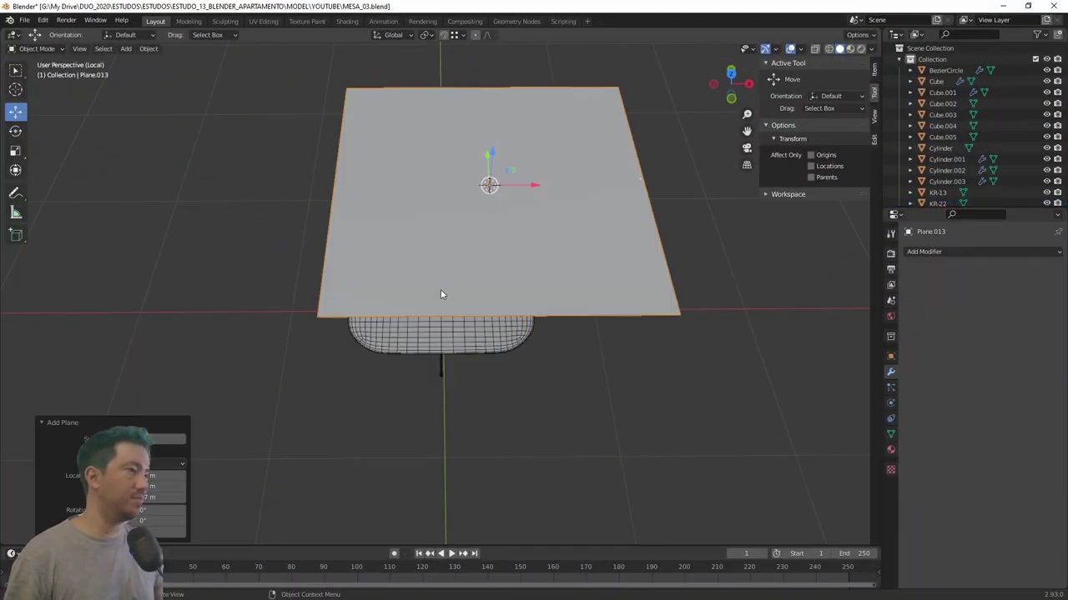
mouse_move(529, 270)
middle_down()
mouse_move(488, 215)
mouse_move(464, 236)
mouse_move(536, 309)
middle_up()
key(s)
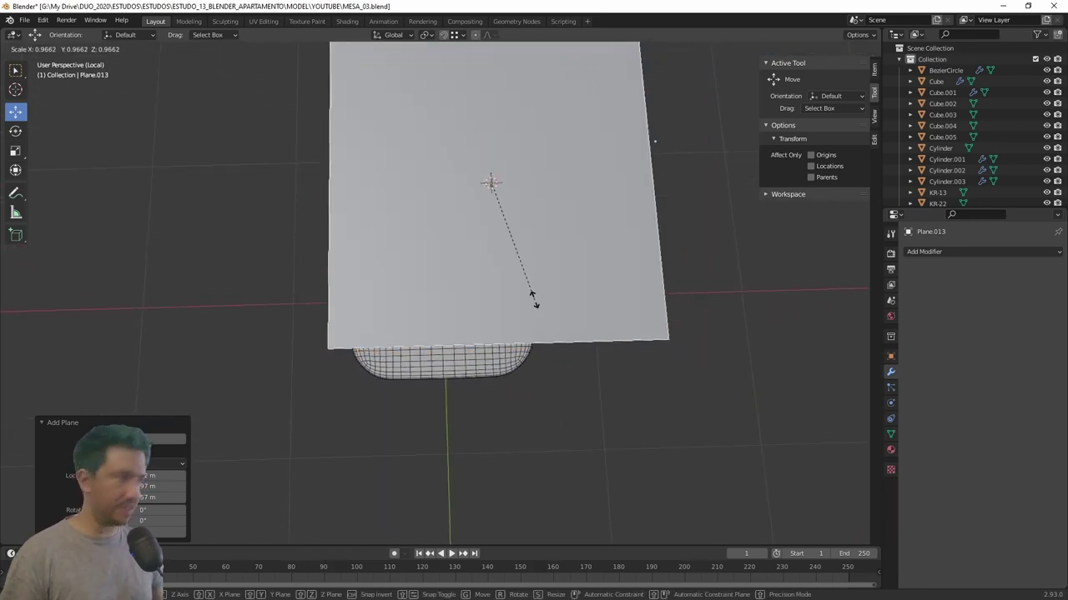
click(498, 194)
scroll(533, 125, up, 2)
Move and slightly enlarge the plane over the slab's top-right corner quarter.
key(g)
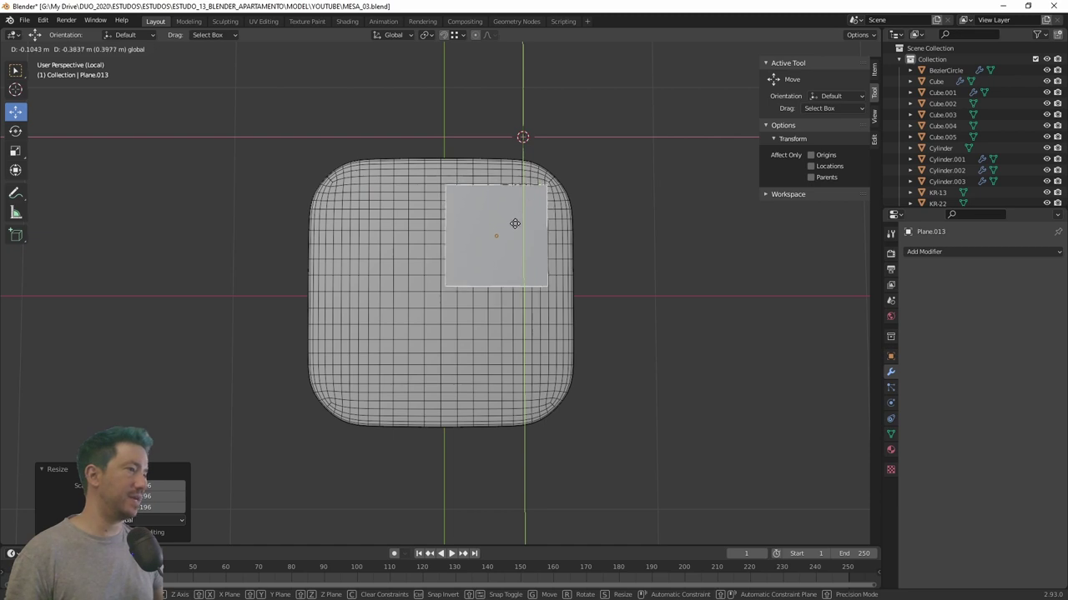
click(510, 226)
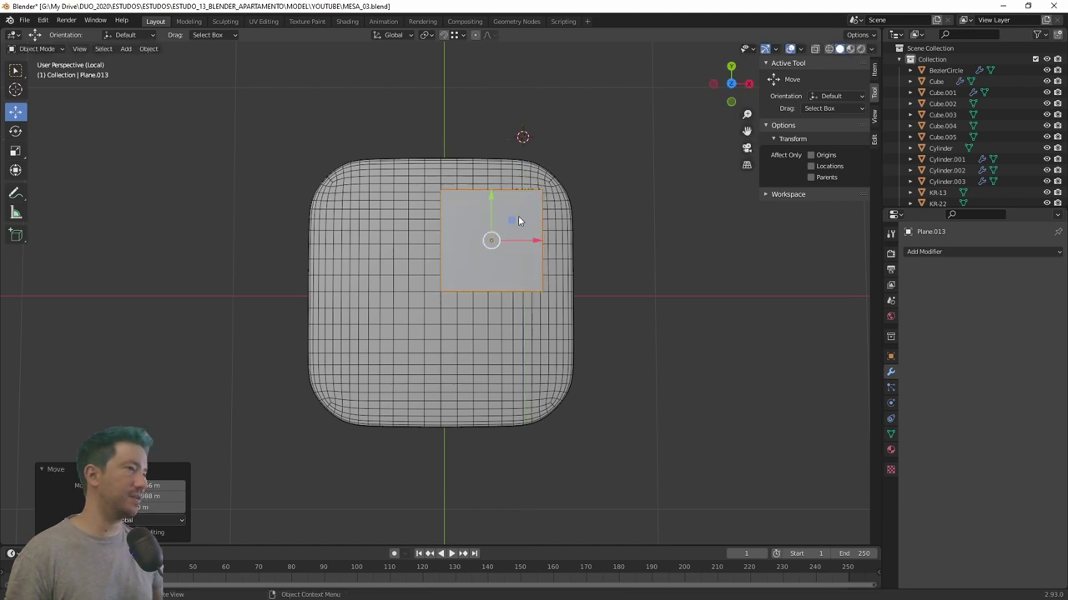
key(s)
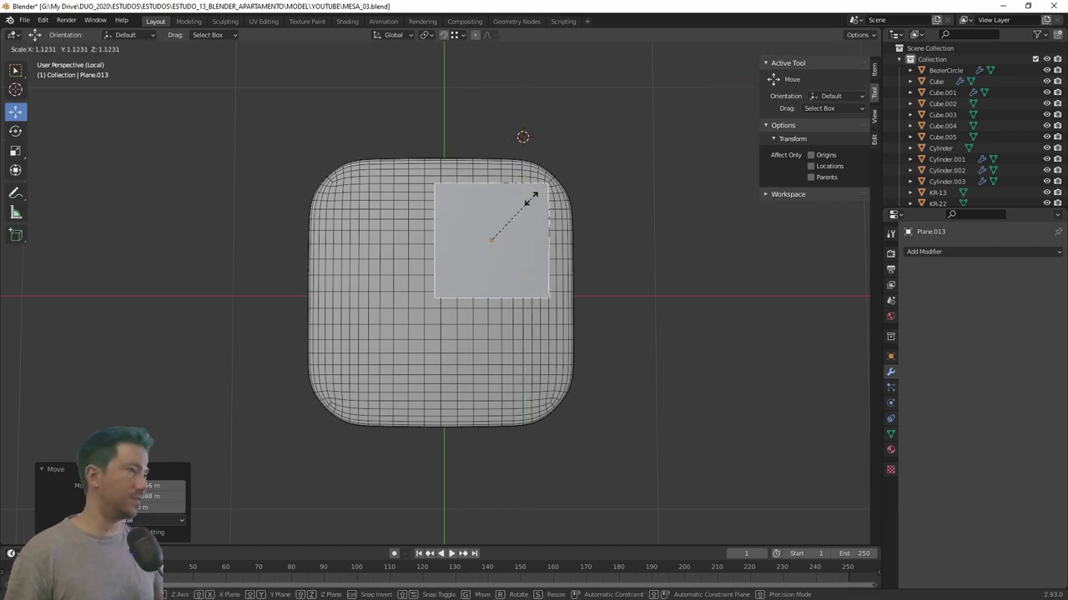
click(538, 189)
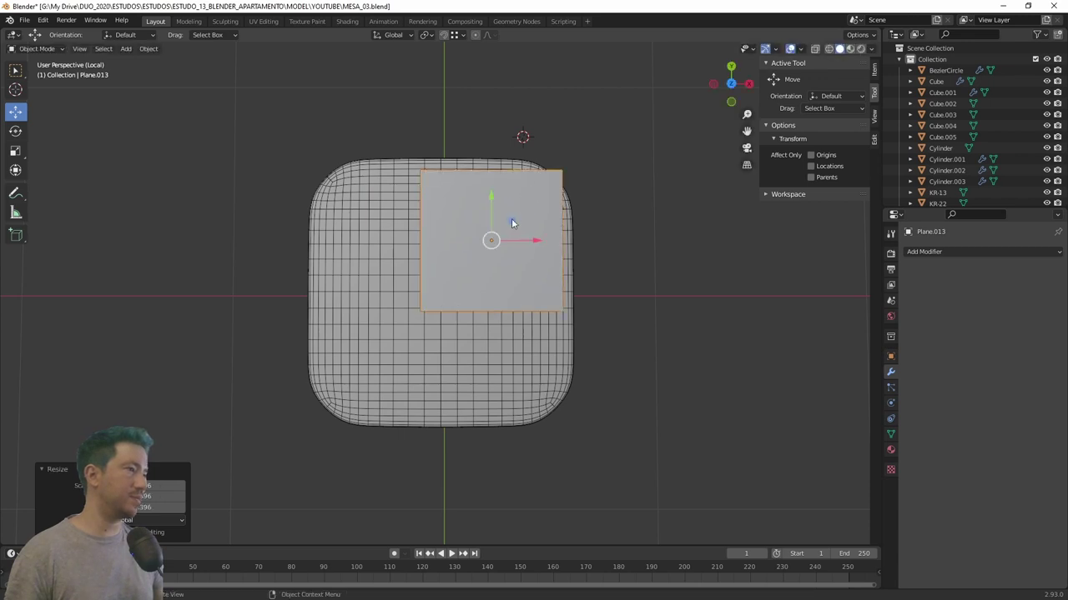
key(g)
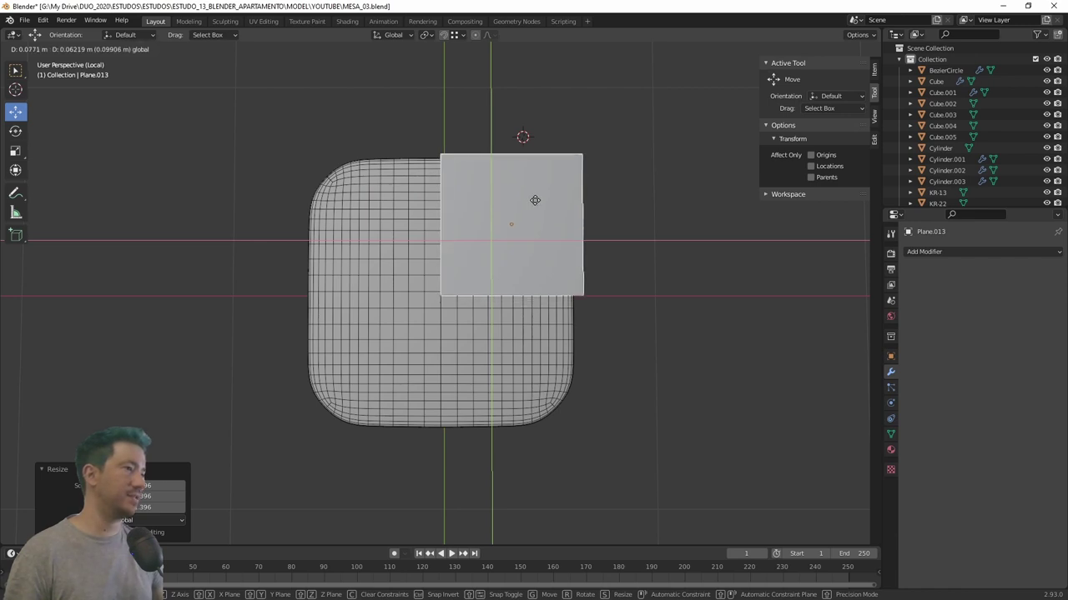
click(535, 203)
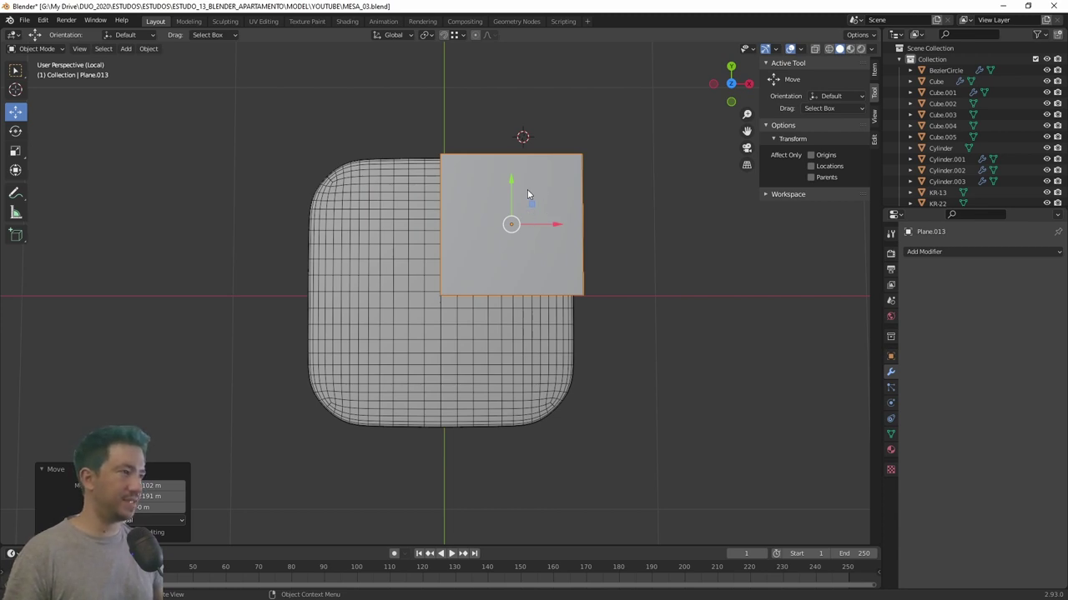
Add centred vertical and horizontal loop cuts to Plane.013 in Edit Mode.
key(Tab)
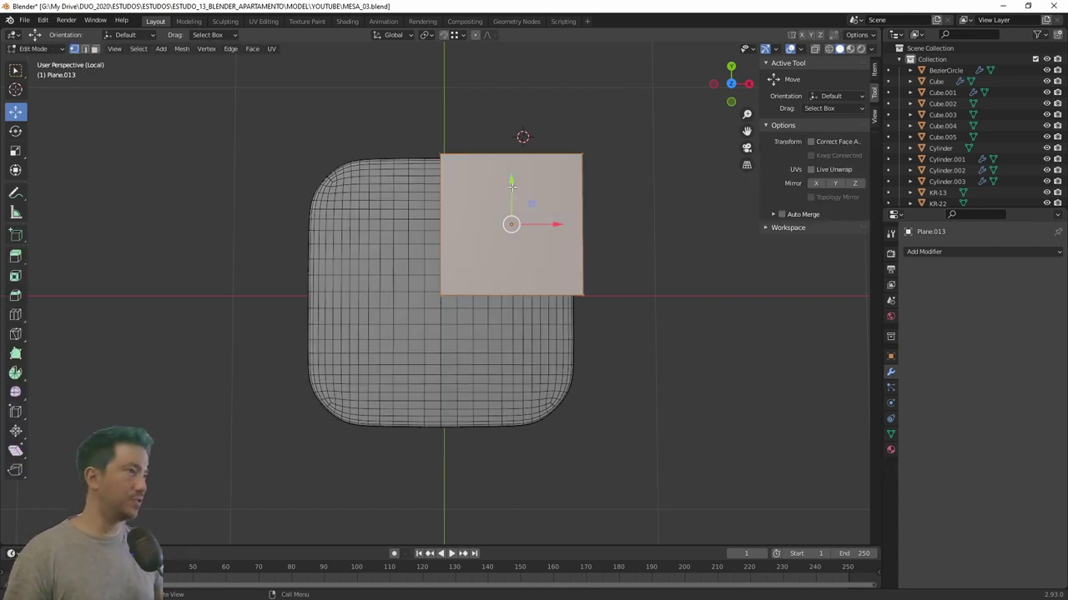
key(ctrl+r)
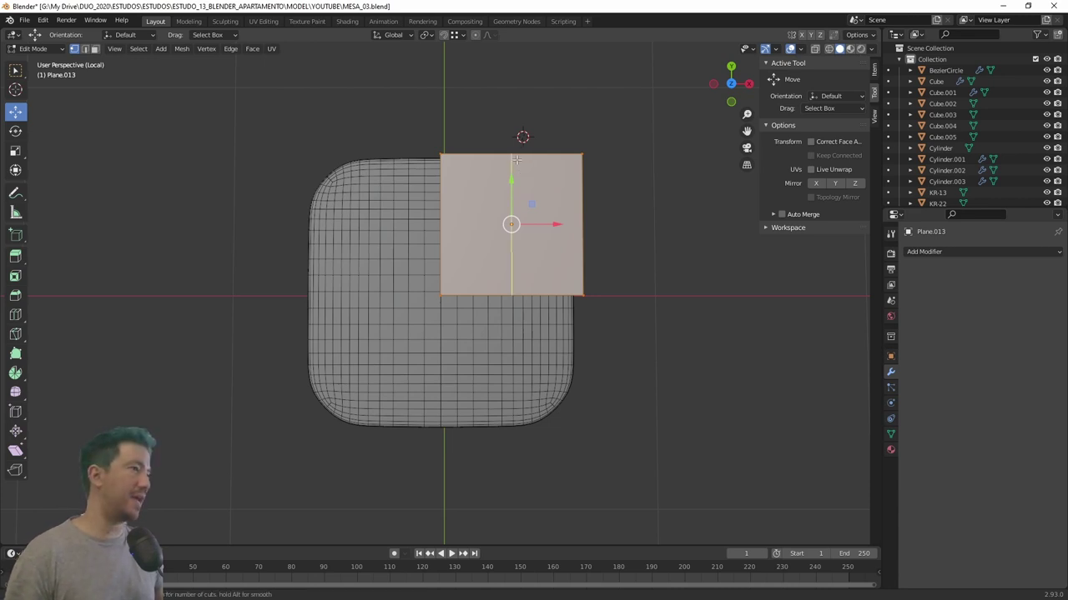
click(516, 159)
right_click(517, 197)
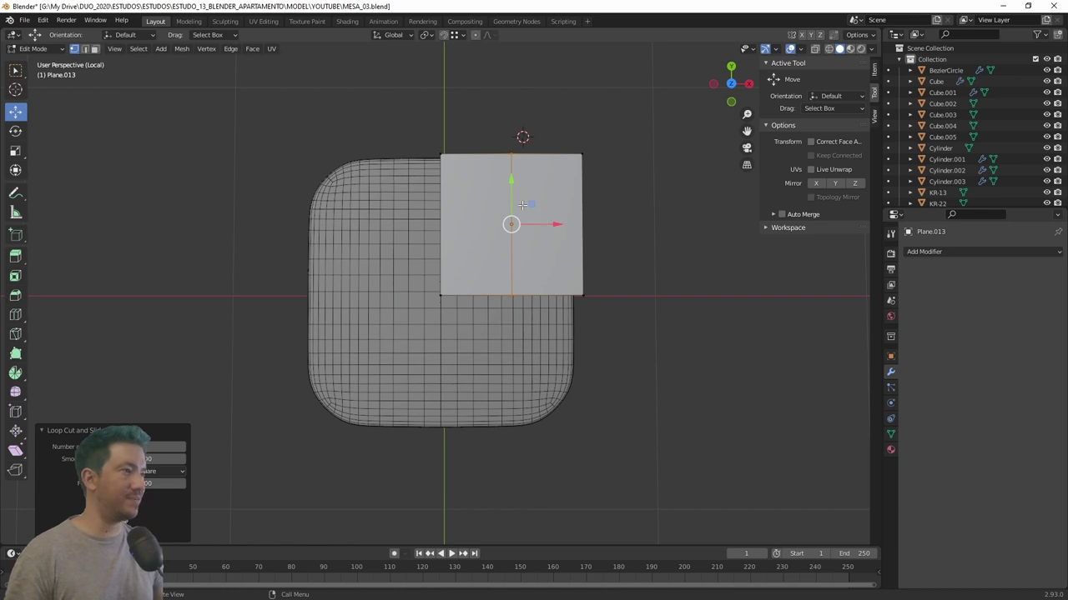
key(ctrl+r)
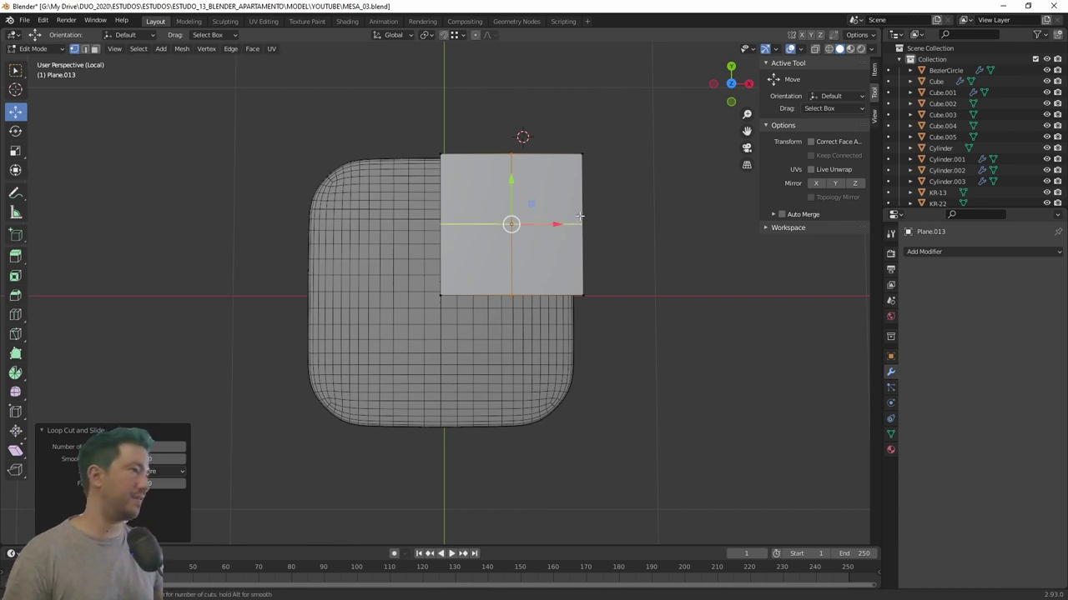
click(581, 222)
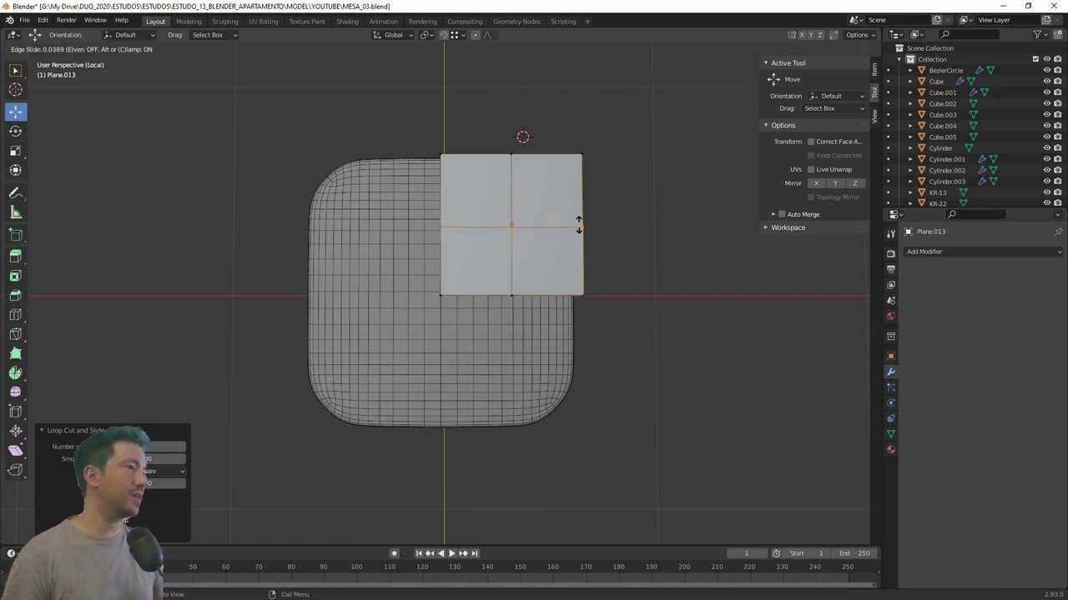
right_click(580, 220)
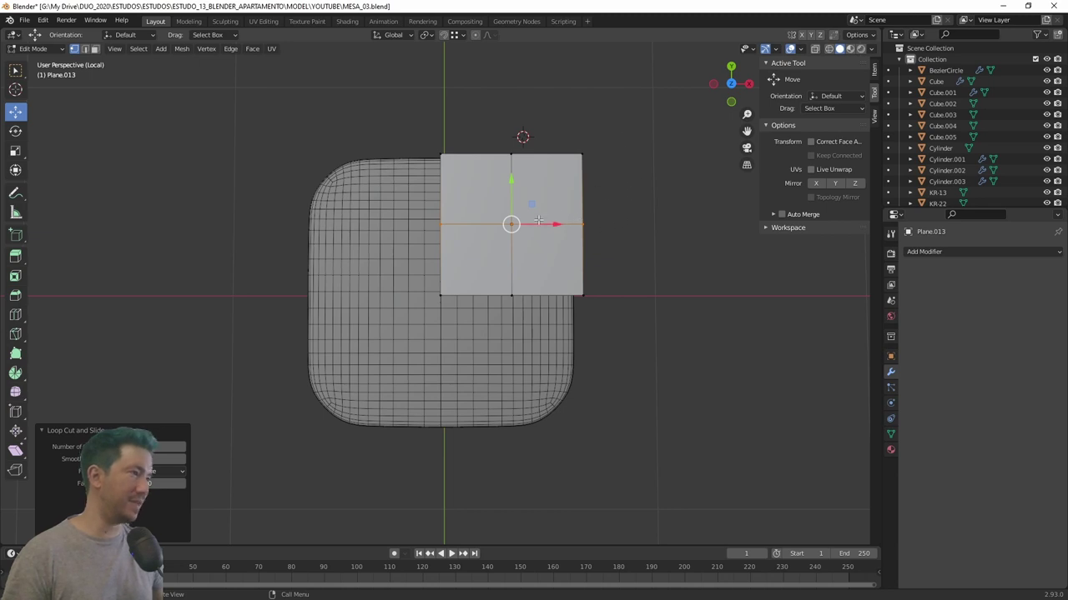
Select the plane's top-right corner vertex, return to Object Mode and re-isolate the plane in local view.
drag(611, 139, 566, 172)
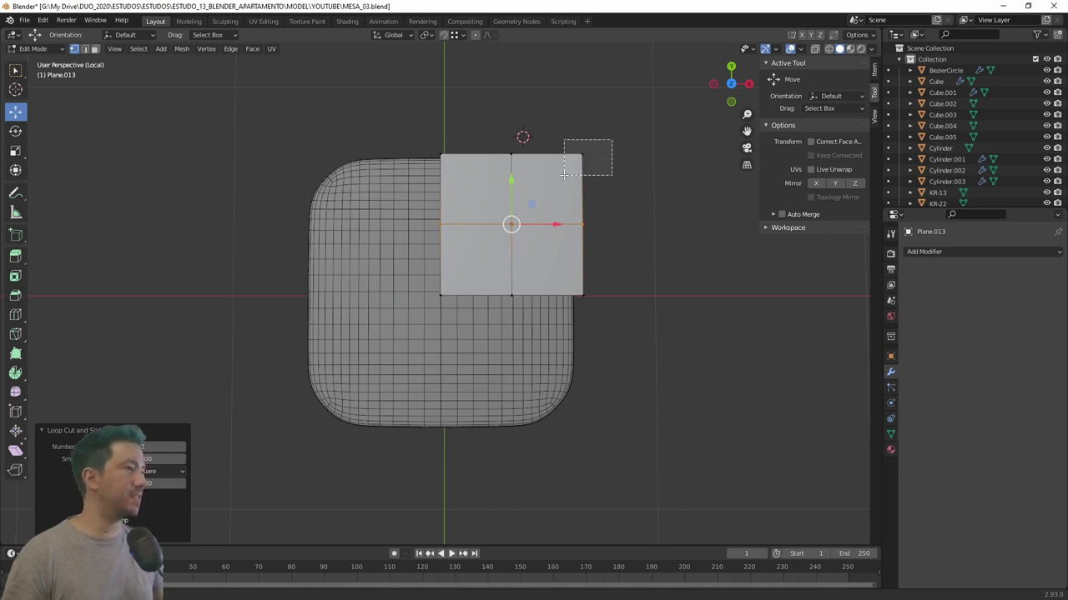
key(Tab)
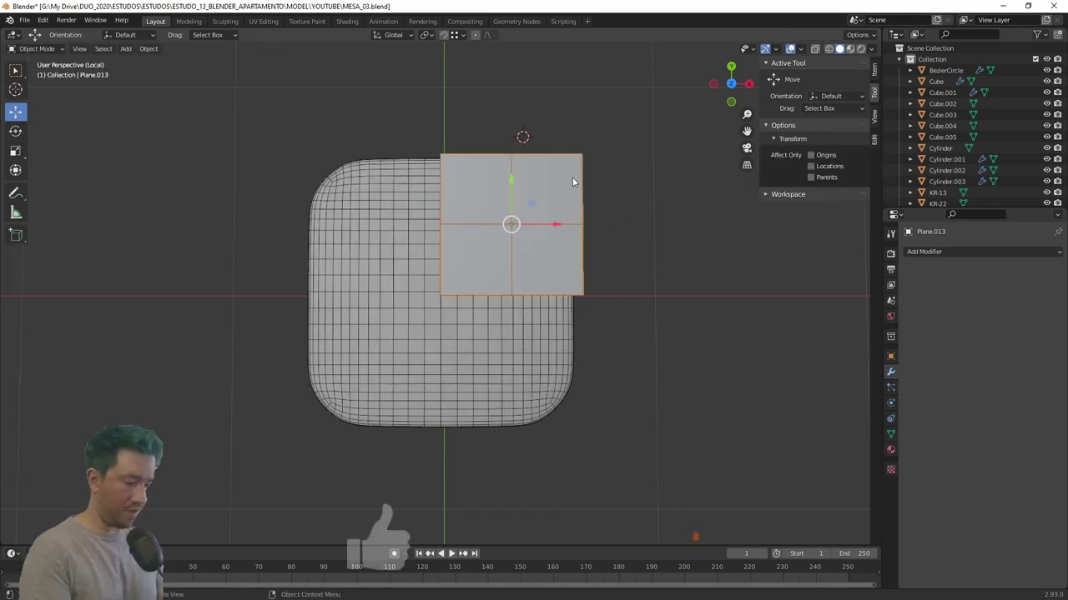
key(KP_Divide)
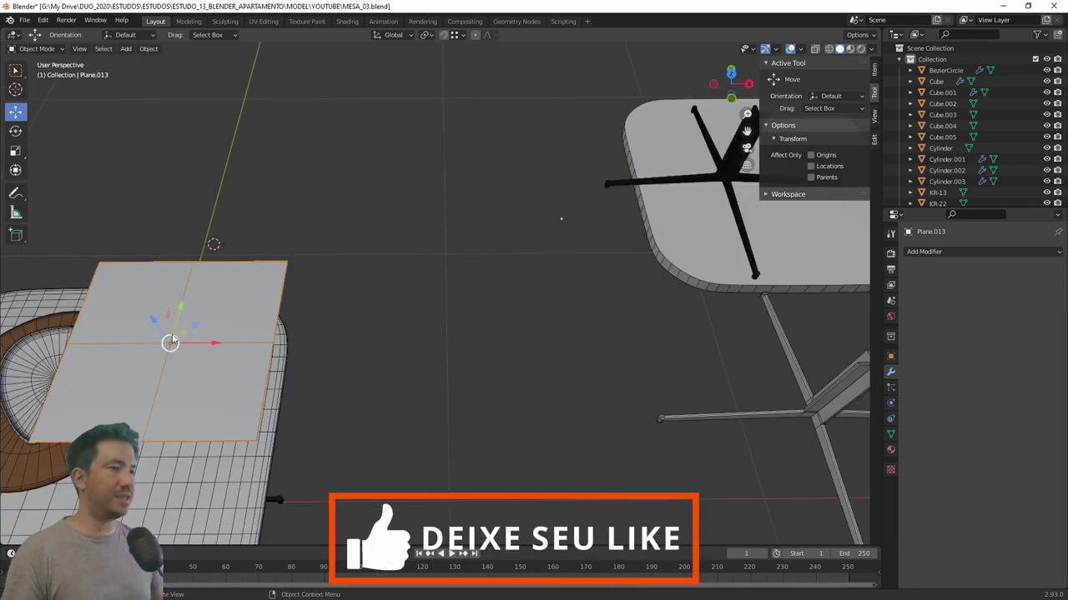
shift+middle_drag(293, 301, 459, 232)
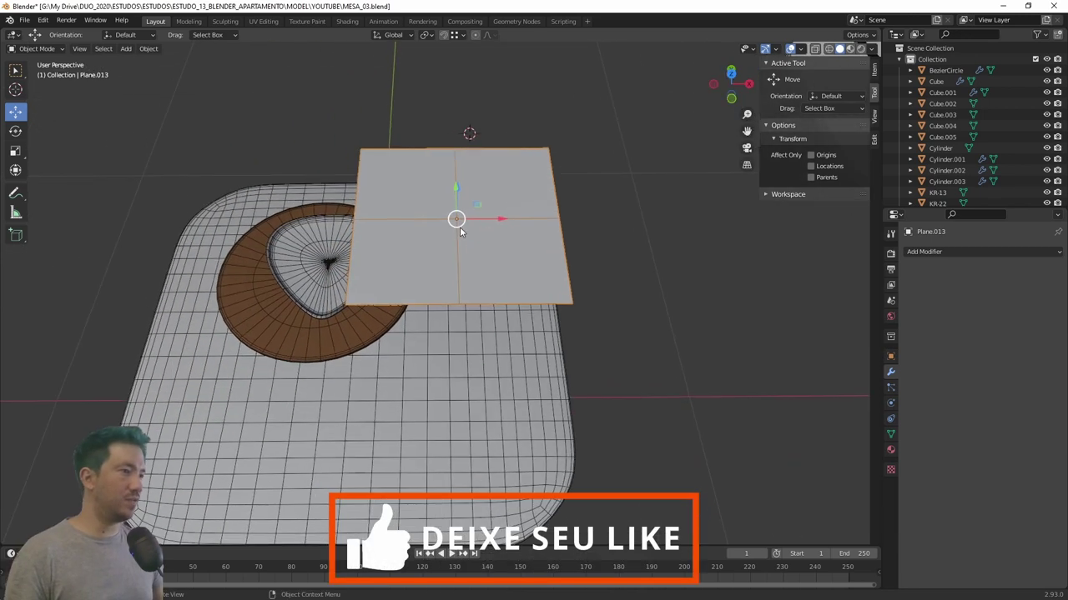
key(KP_Divide)
scroll(414, 186, up, 2)
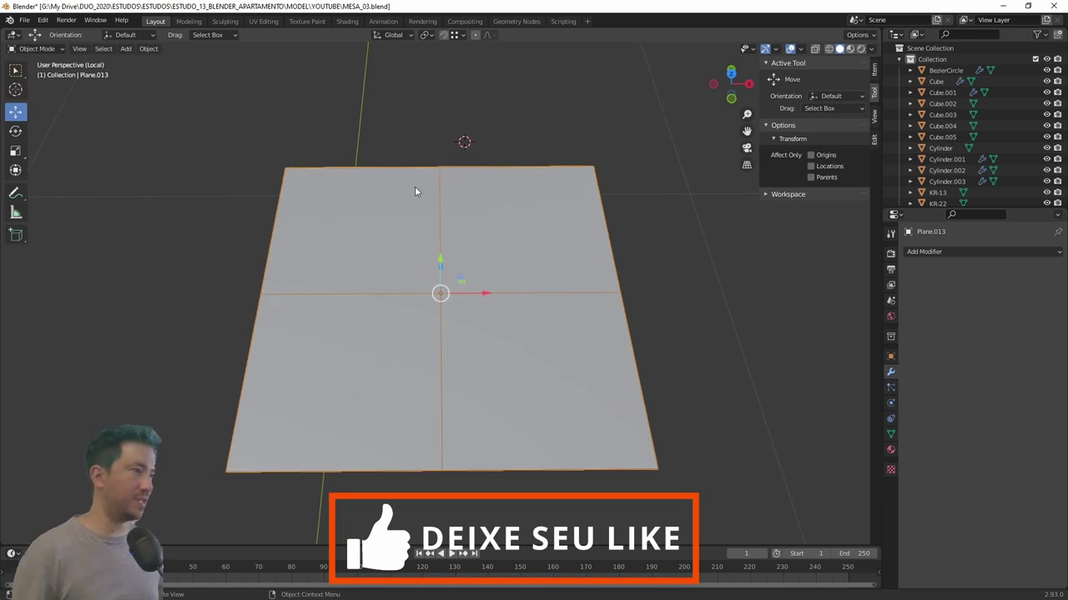
scroll(414, 186, down, 3)
Snap the 3D cursor to the plane's bottom-left corner and set the plane's origin to the cursor.
click(15, 90)
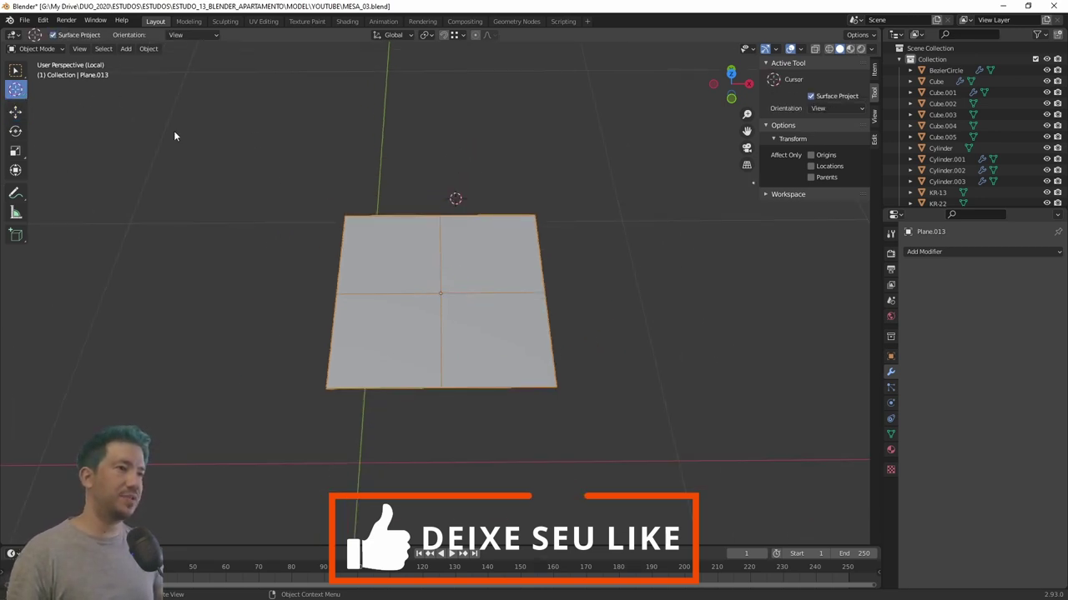
drag(457, 200, 320, 390)
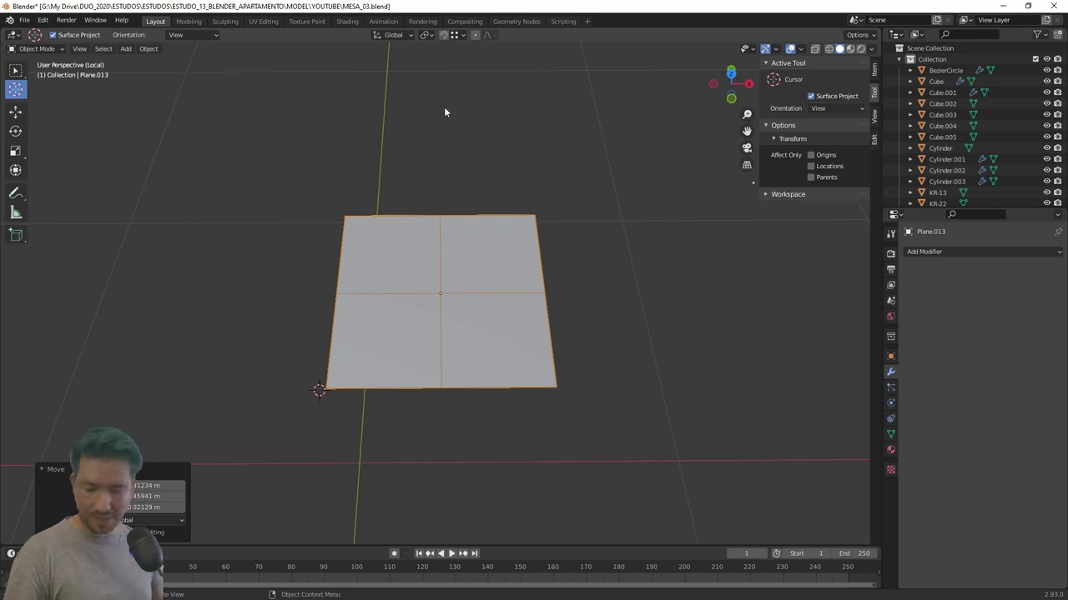
click(443, 34)
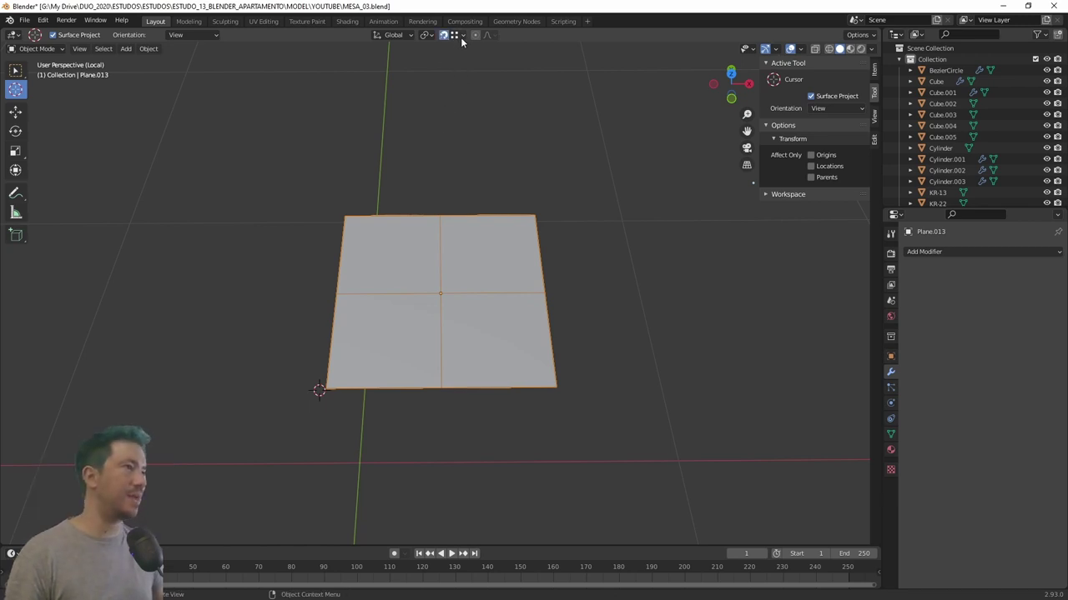
scroll(400, 307, down, 3)
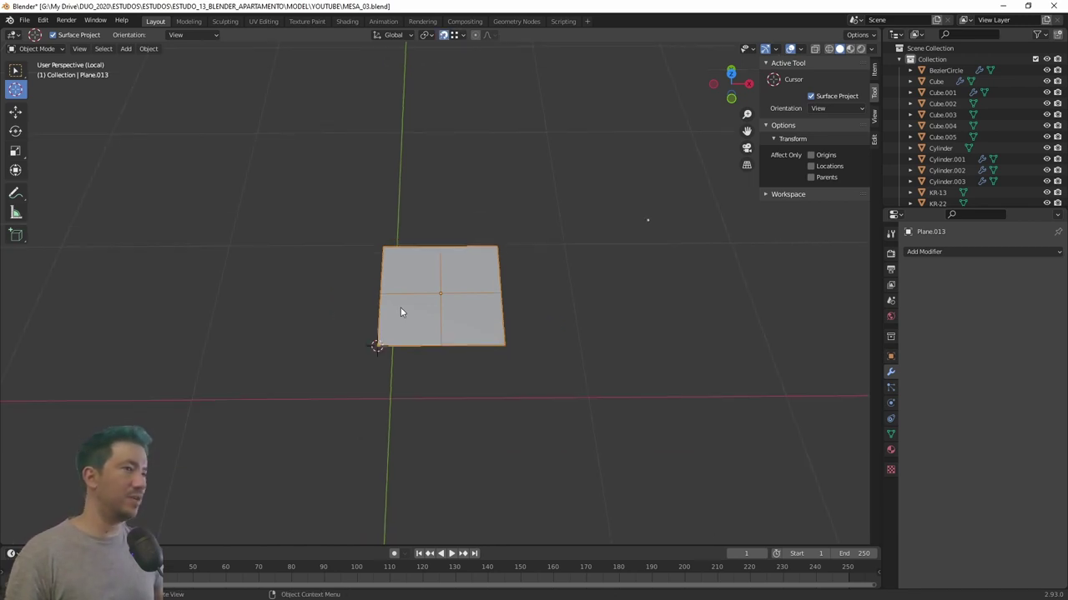
right_click(401, 307)
mouse_move(348, 308)
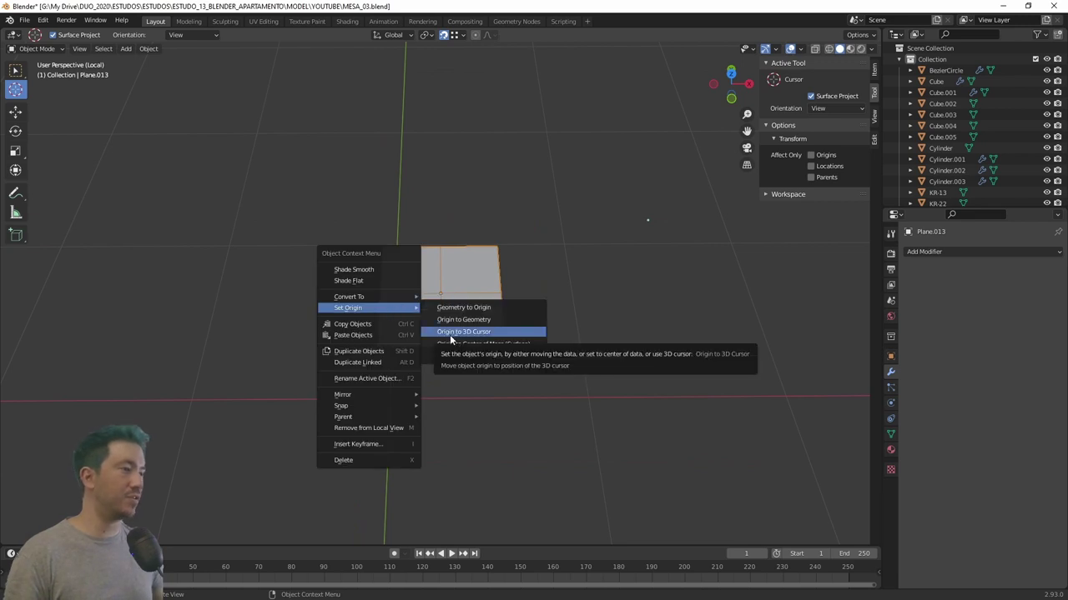
click(449, 335)
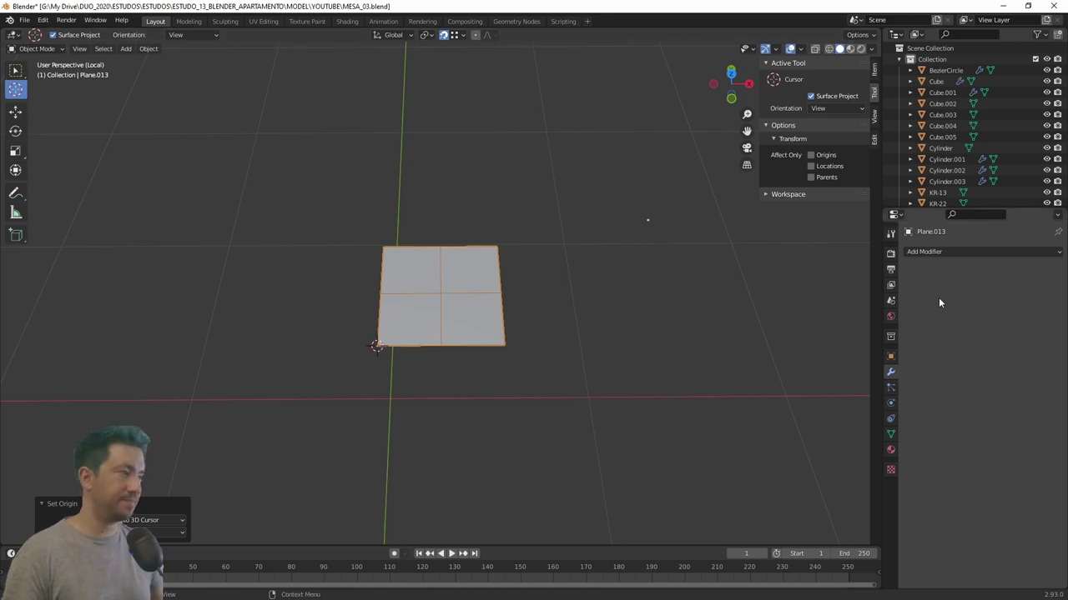
Add a Mirror modifier to the quarter plane, mirroring on both X and Y.
click(961, 253)
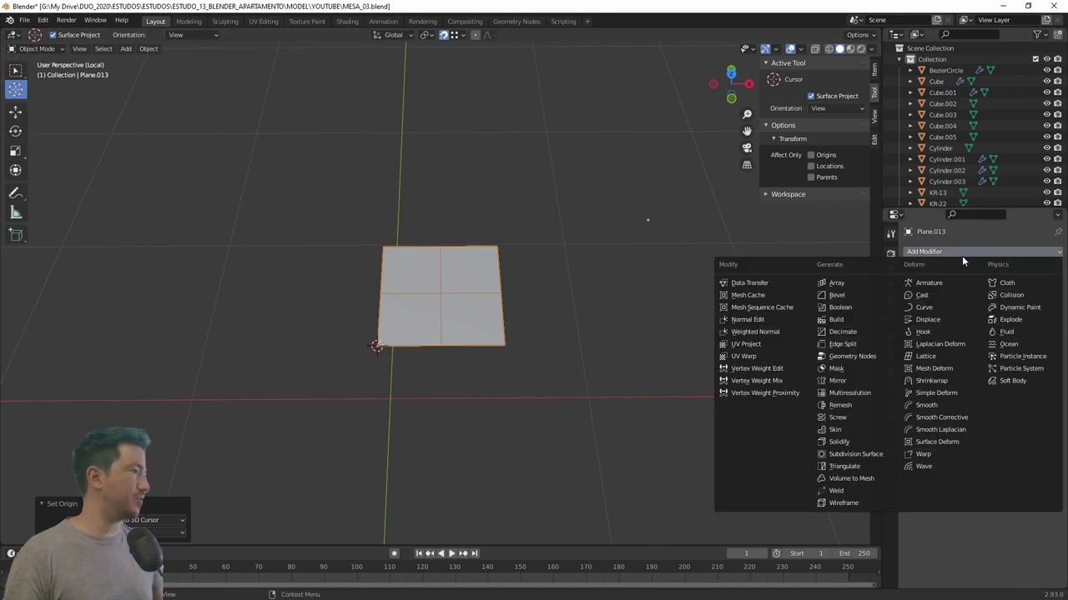
click(841, 381)
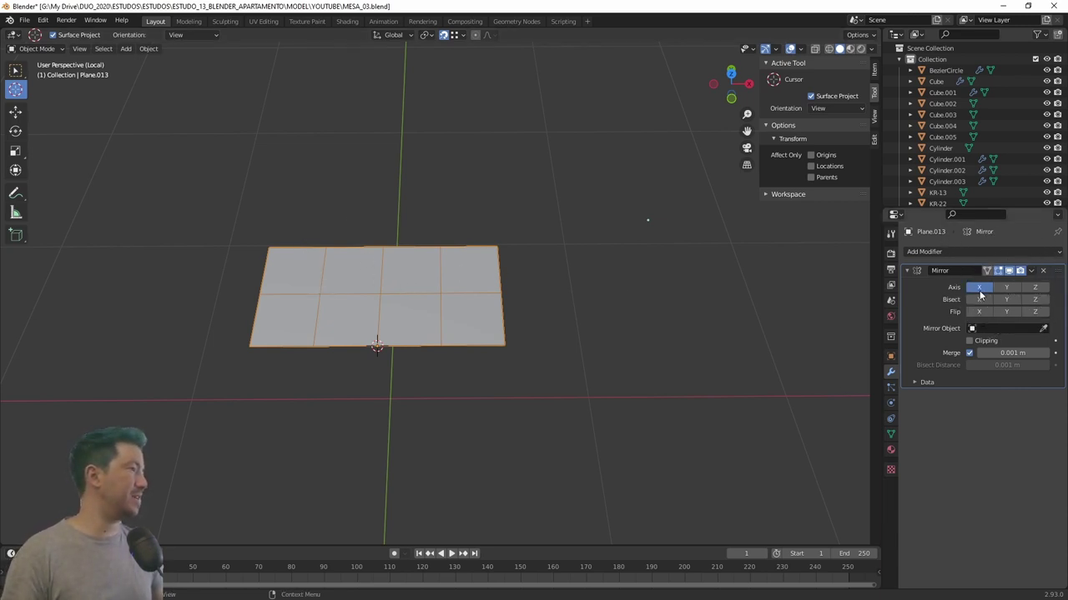
click(1005, 287)
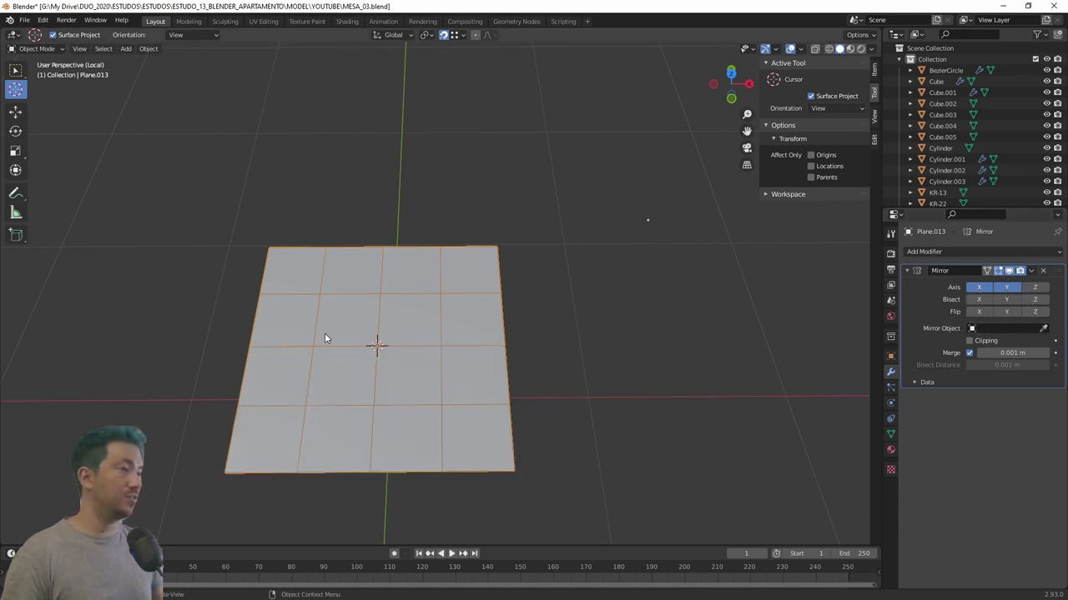
middle_drag(471, 298, 484, 317)
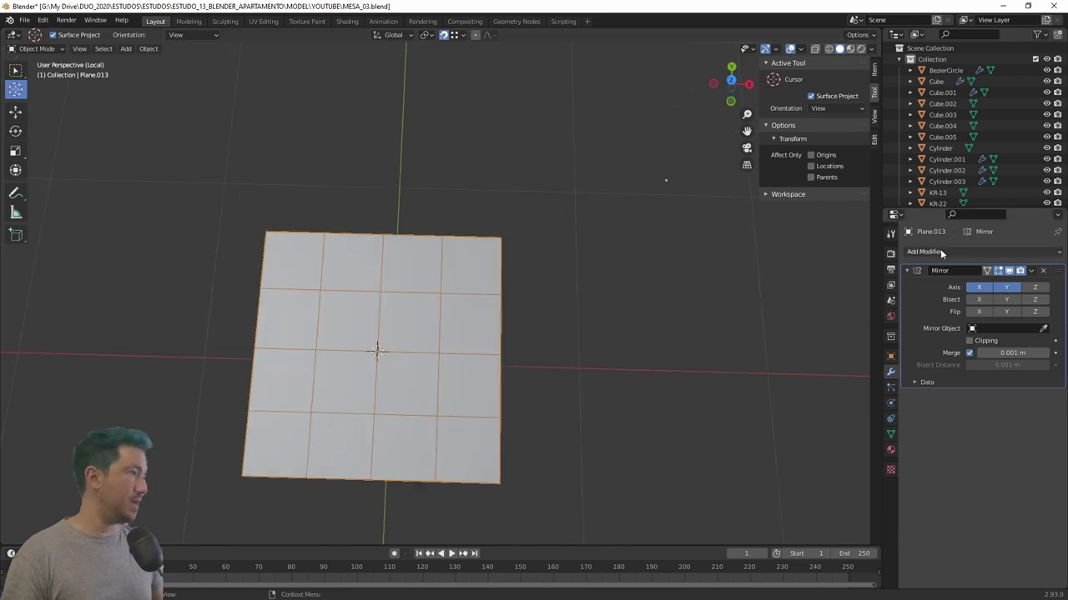
Add a Subdivision Surface modifier at viewport level 3, then leave Local View.
click(945, 251)
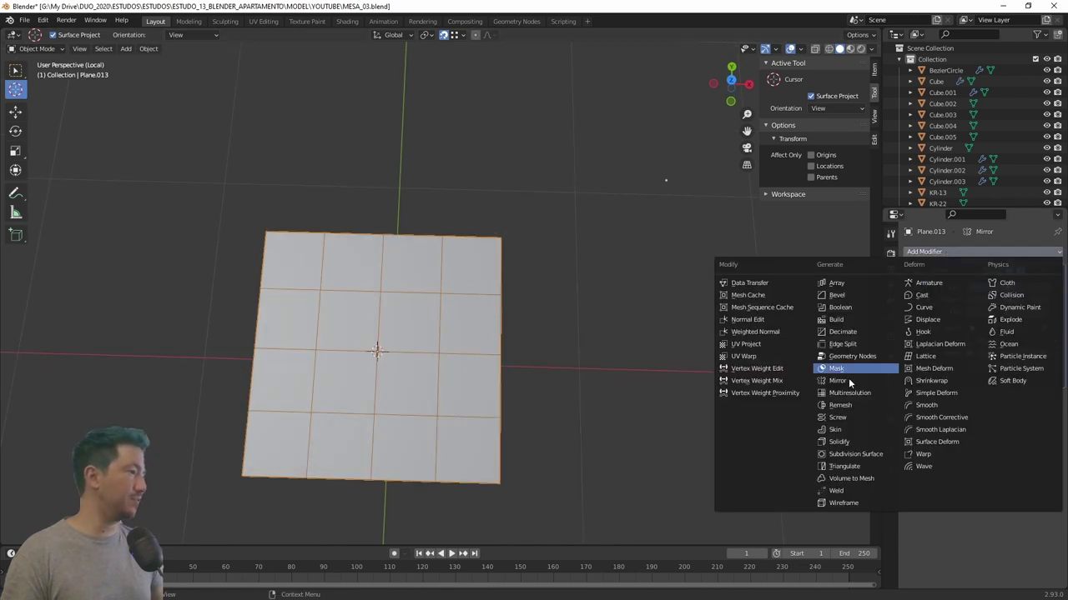
click(857, 455)
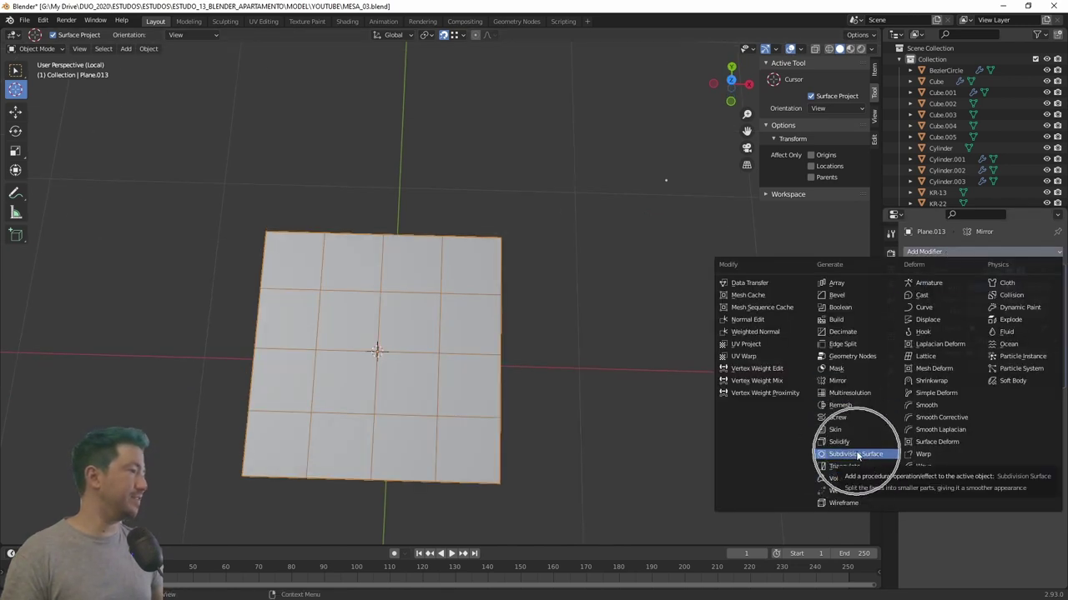
click(858, 454)
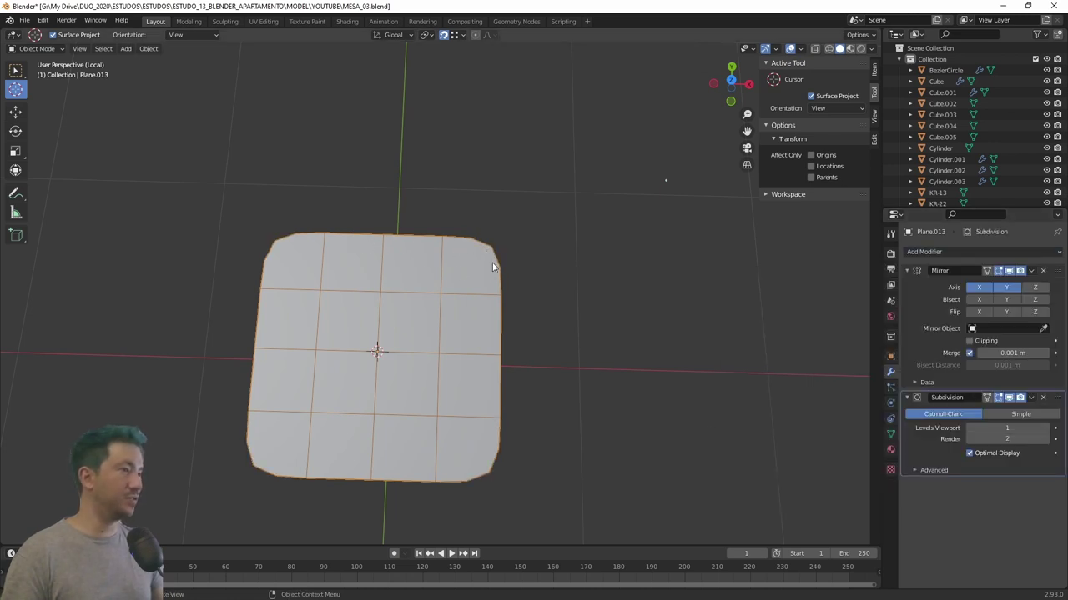
middle_drag(484, 285, 562, 243)
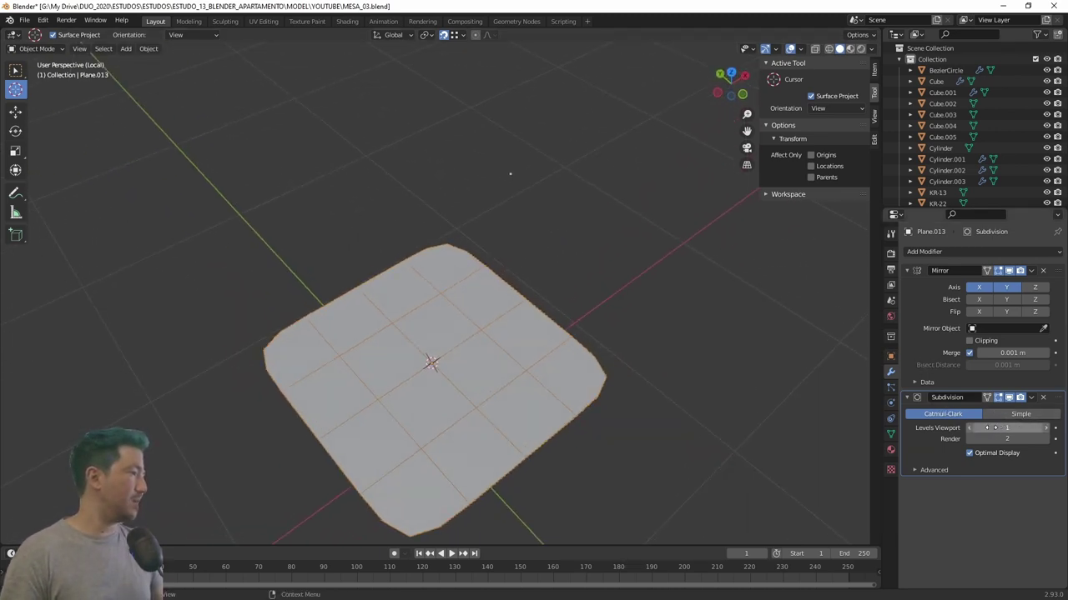
click(1041, 428)
click(1042, 428)
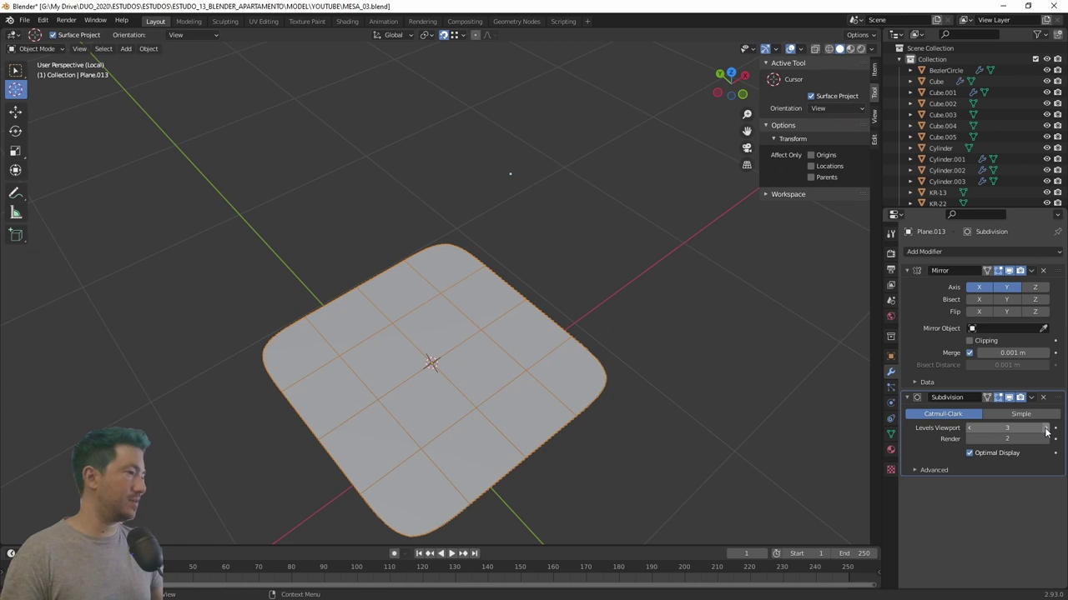
mouse_move(600, 387)
middle_down()
mouse_move(615, 381)
mouse_move(512, 303)
middle_up()
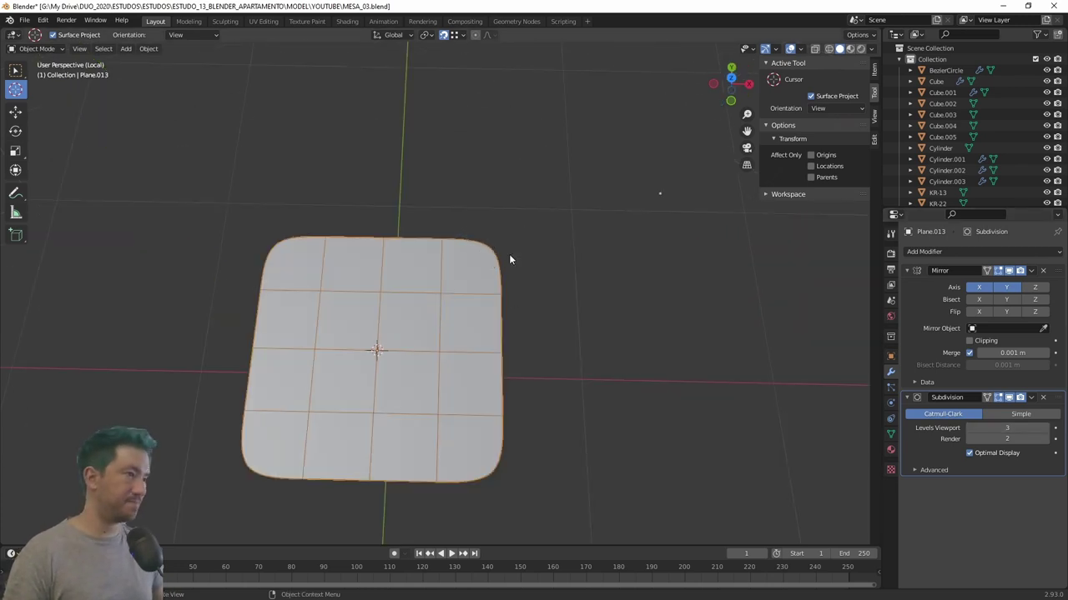
key(KP_Divide)
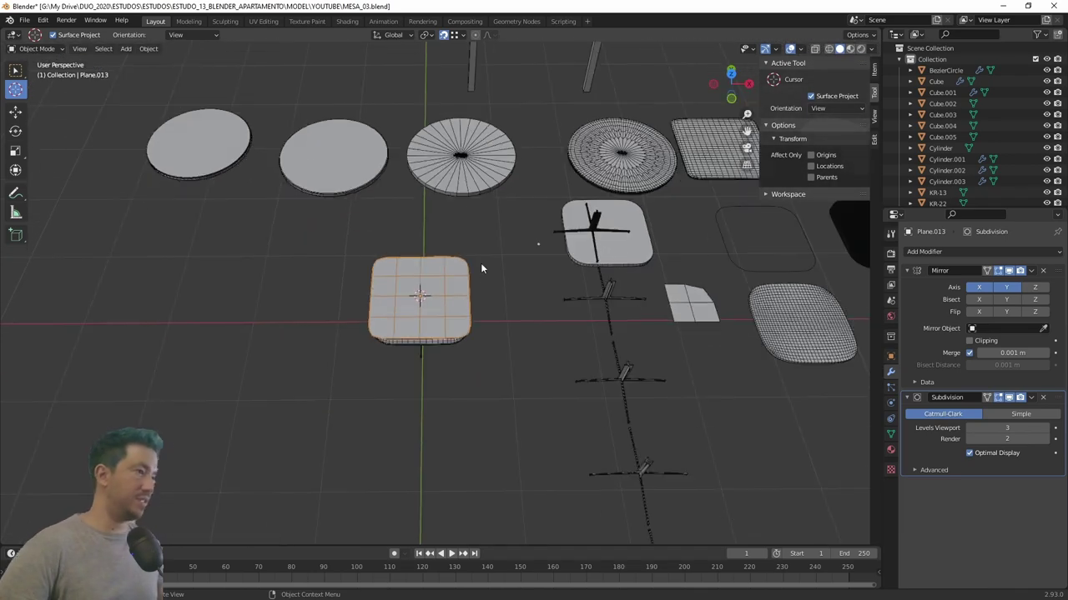
Select the KR-22 table, isolate it in local view and look straight down from above.
middle_drag(480, 269, 408, 206)
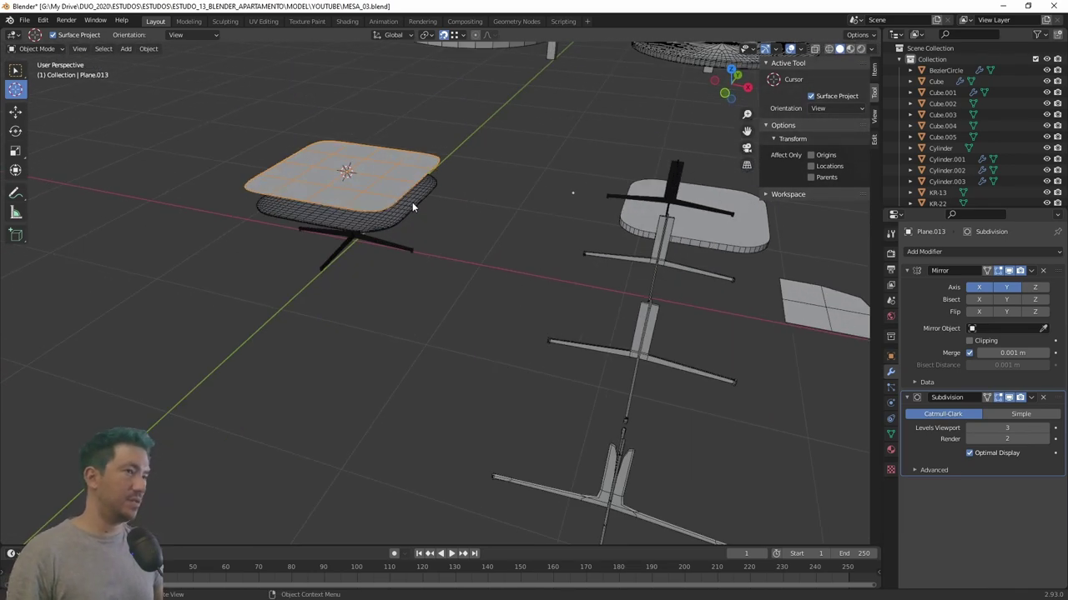
click(412, 202)
click(16, 111)
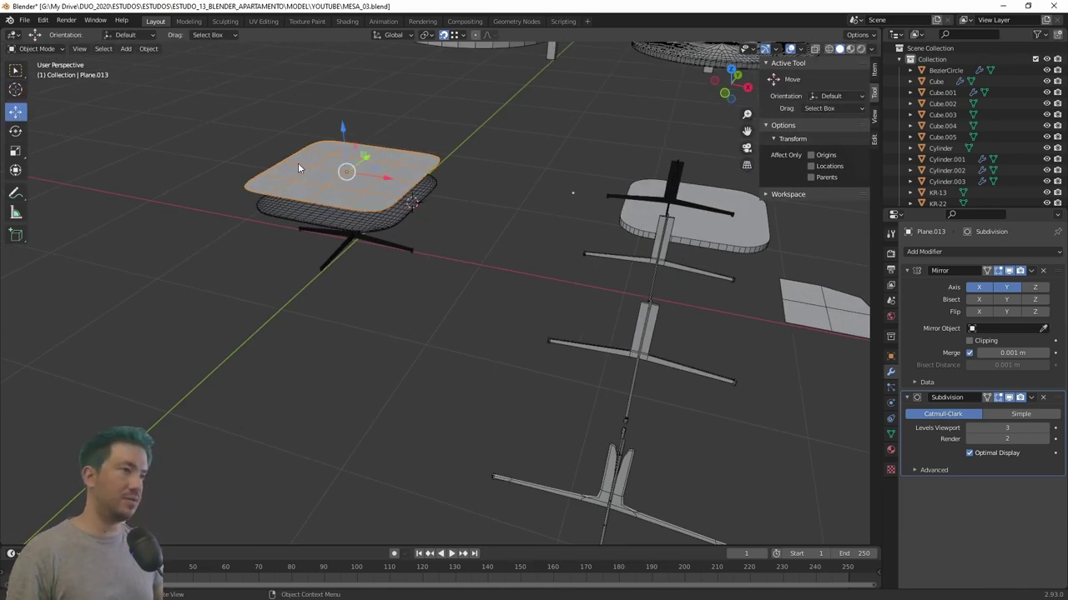
click(430, 193)
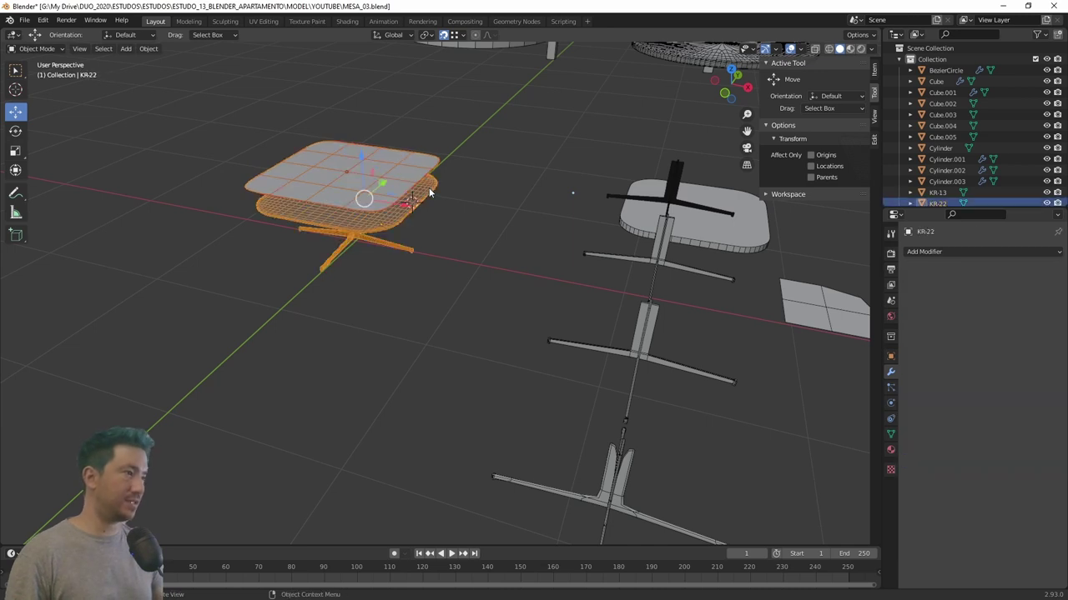
key(KP_Divide)
middle_drag(430, 175, 455, 253)
key(KP_7)
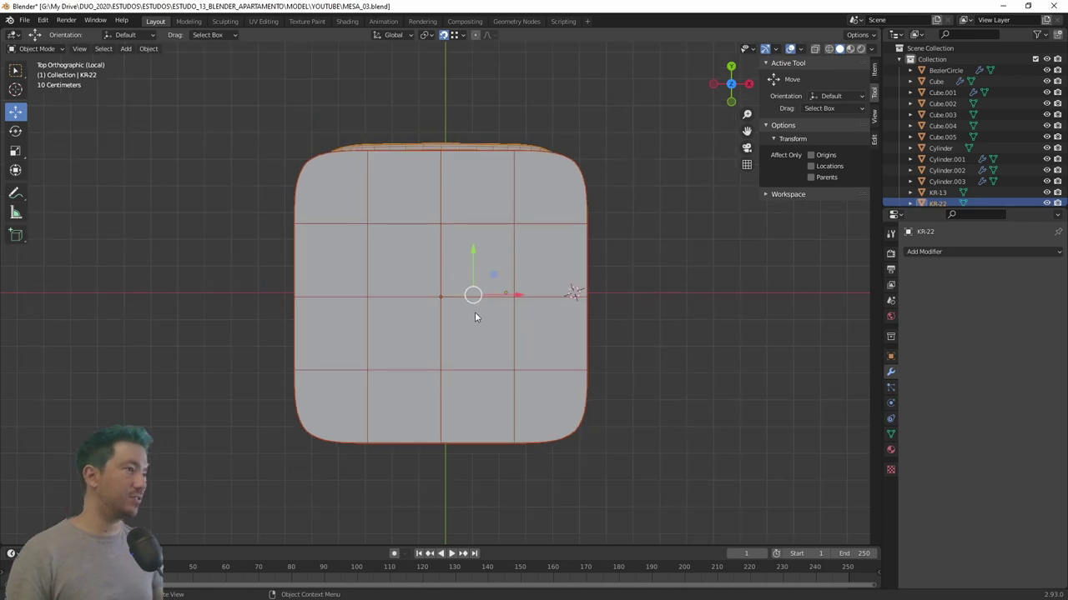
Move the rounded plane onto the table's centre, turn on X-ray, and enter Edit Mode on the plane.
drag(471, 268, 441, 292)
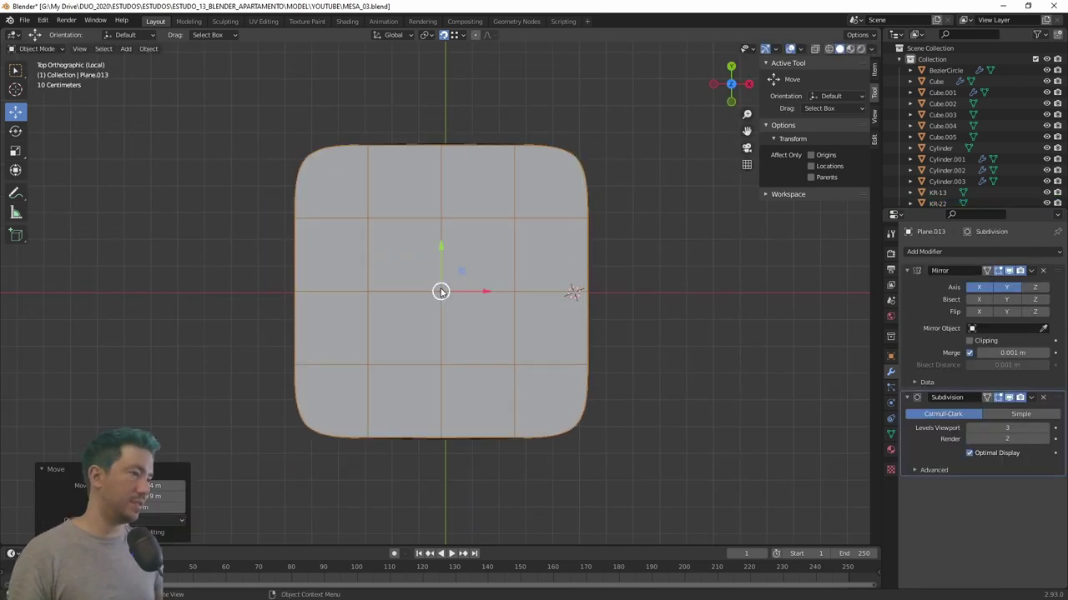
key(alt+z)
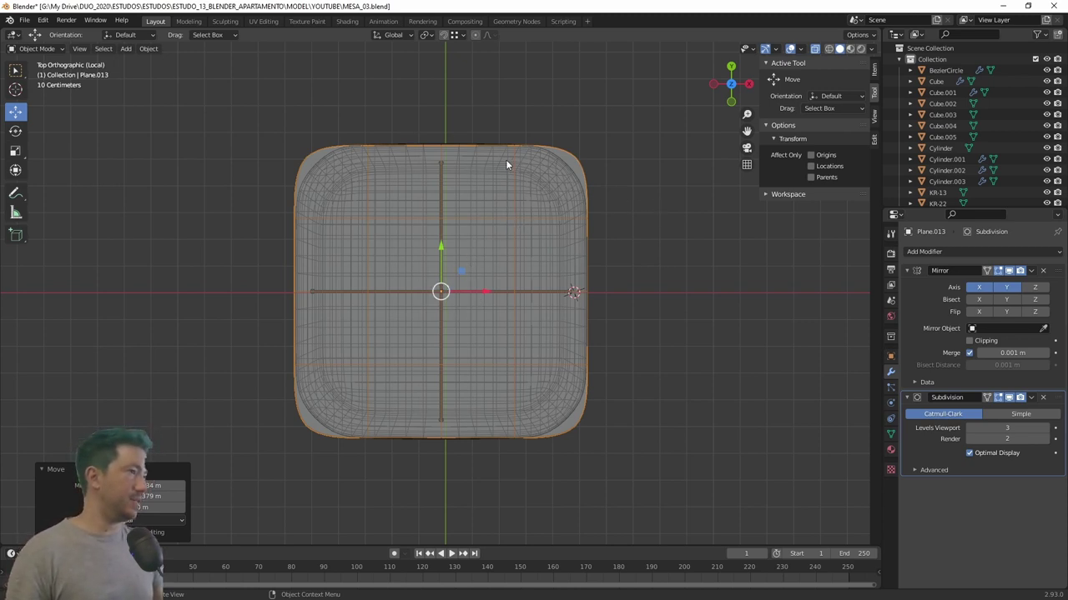
click(534, 109)
click(485, 202)
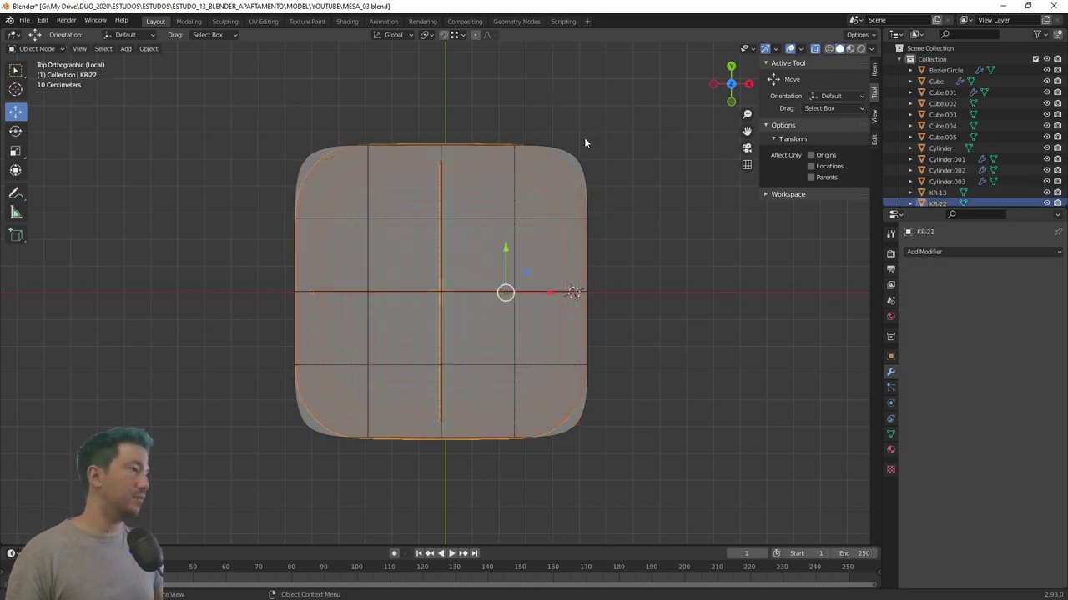
key(Tab)
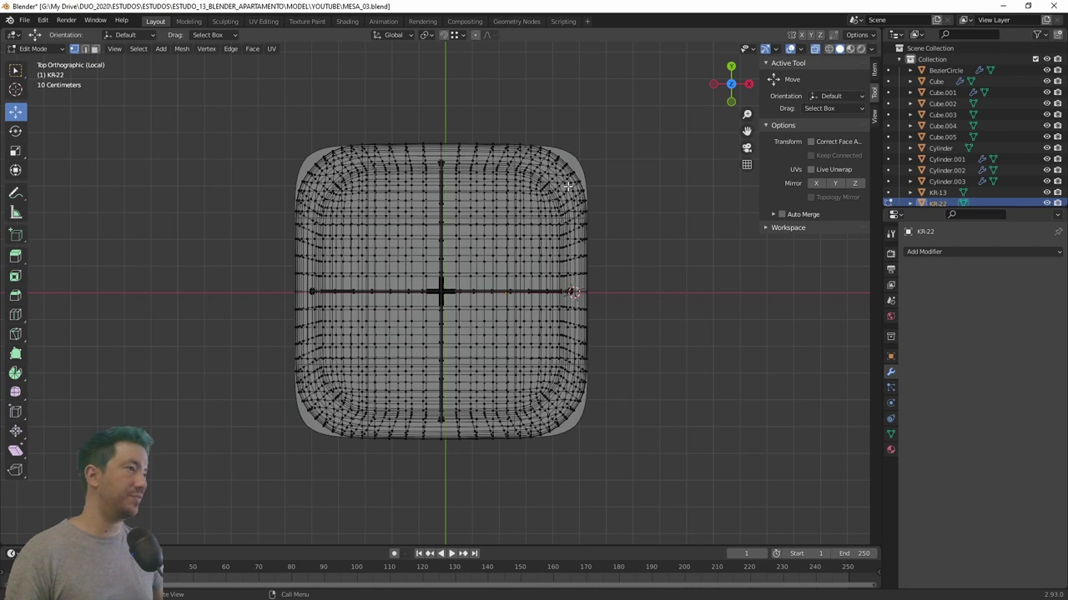
key(Tab)
click(570, 151)
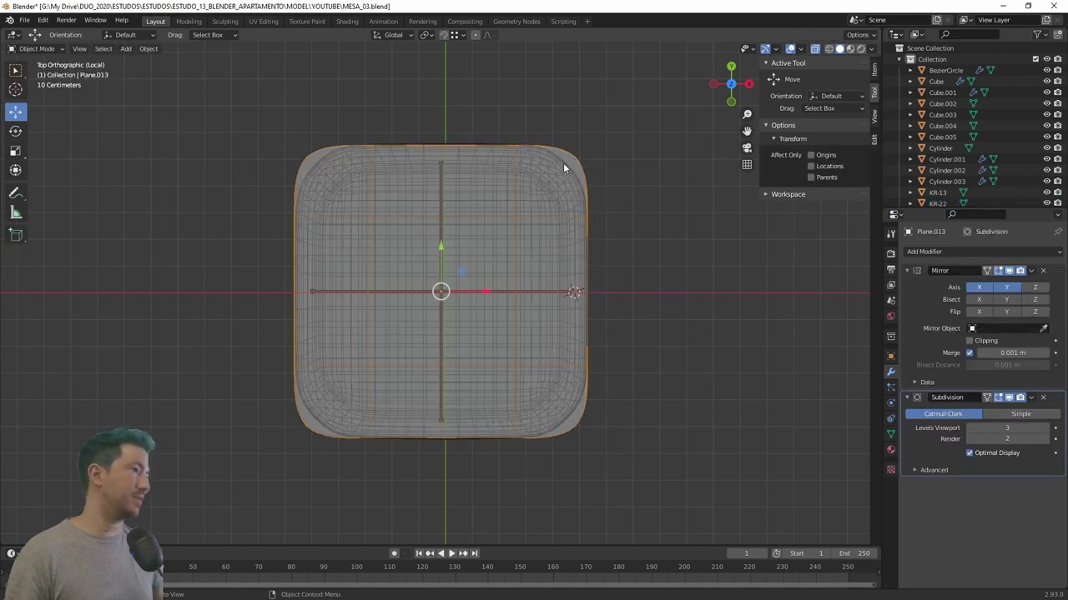
key(Tab)
Move the plane's top-right corner vertex onto the KR-22 table's corner.
click(588, 146)
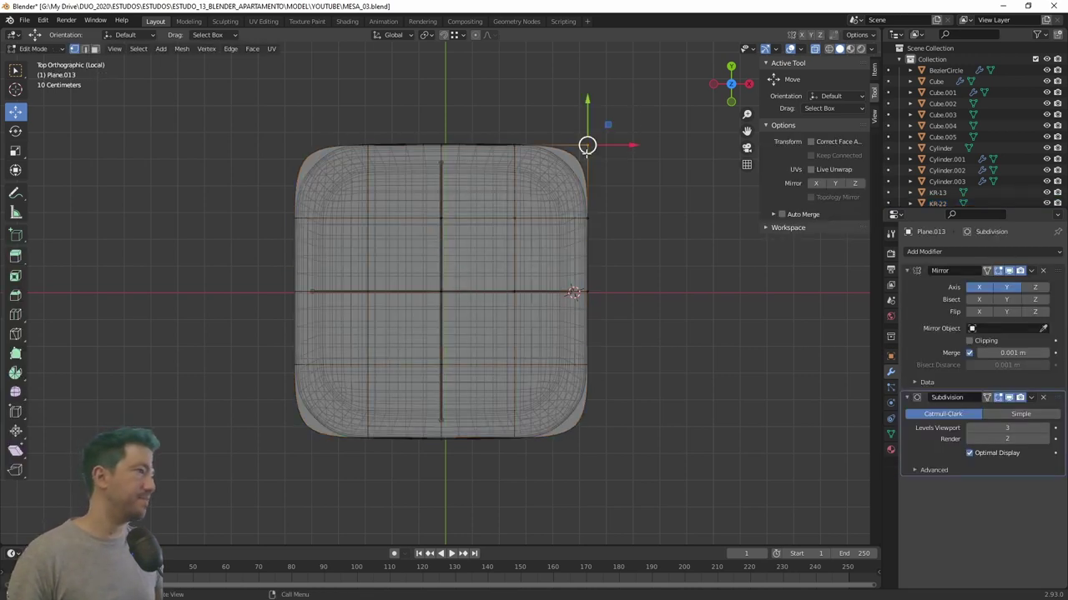
scroll(590, 131, up, 3)
key(KP_Decimal)
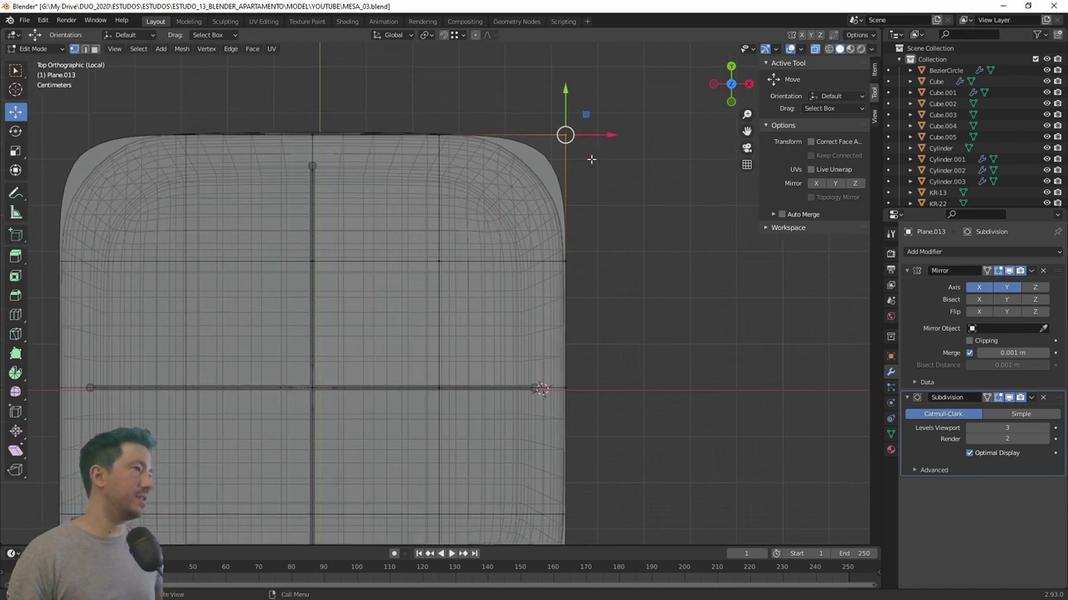
key(g)
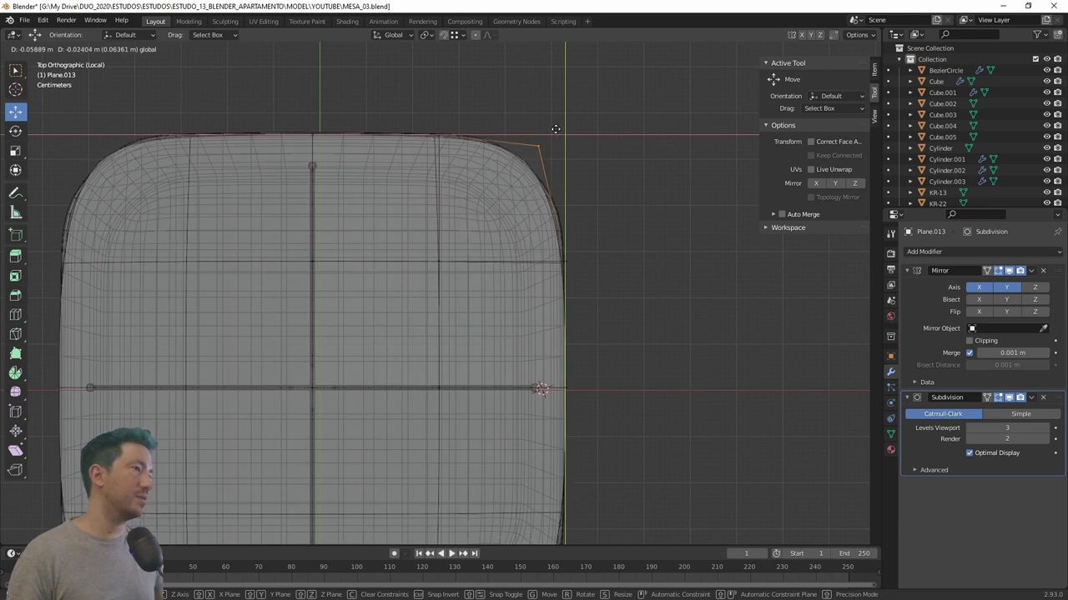
click(560, 133)
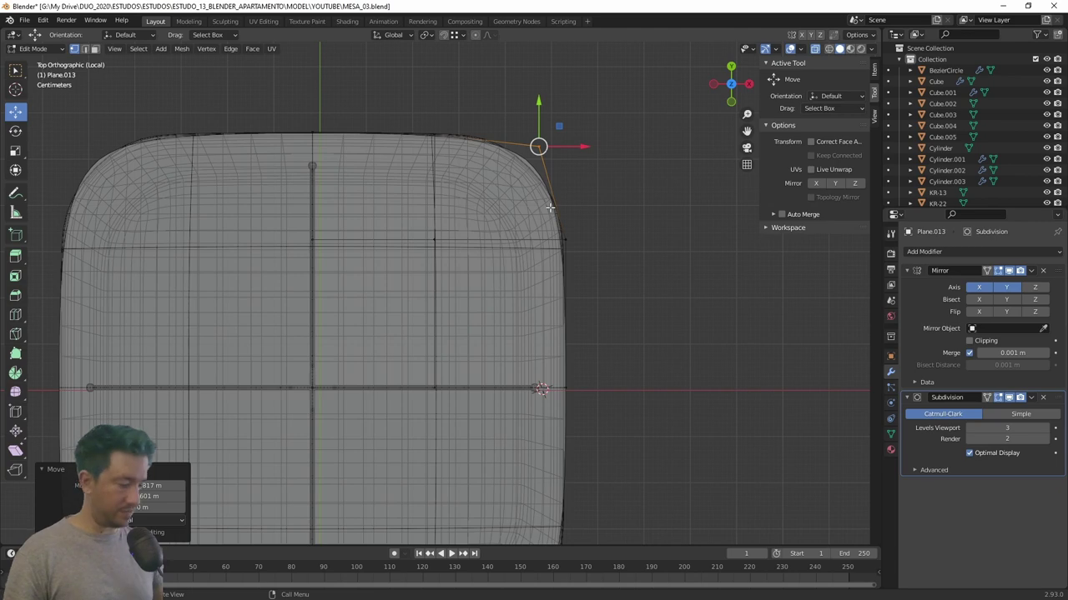
key(KP_Divide)
key(KP_Divide)
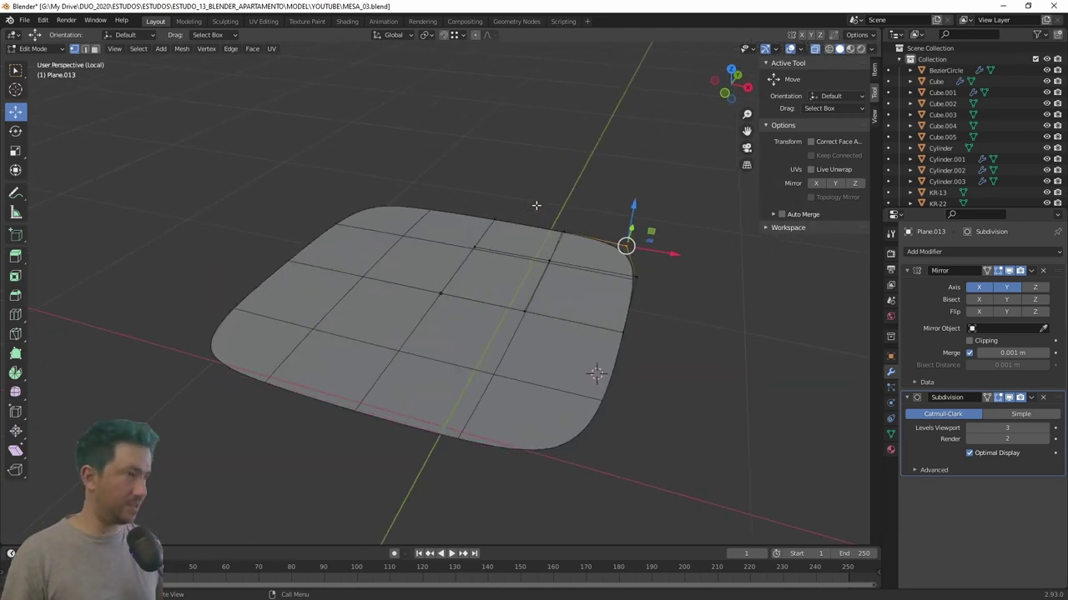
mouse_move(348, 340)
middle_down()
mouse_move(467, 292)
mouse_move(544, 241)
mouse_move(469, 159)
mouse_move(485, 201)
middle_up()
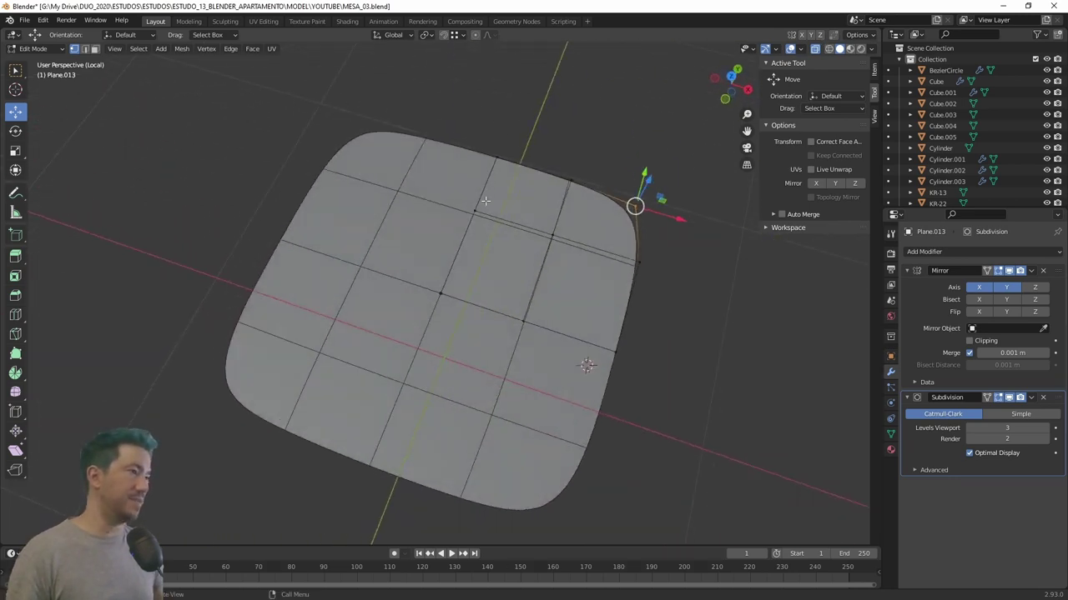
middle_drag(495, 319, 502, 342)
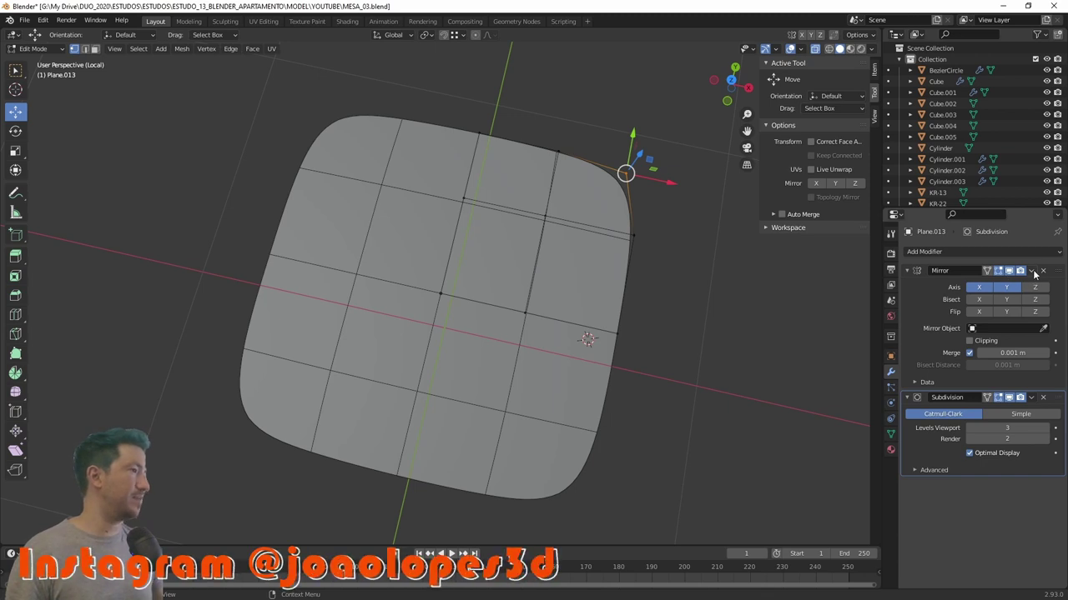
Apply the Mirror modifier to the plane in Object Mode.
key(Tab)
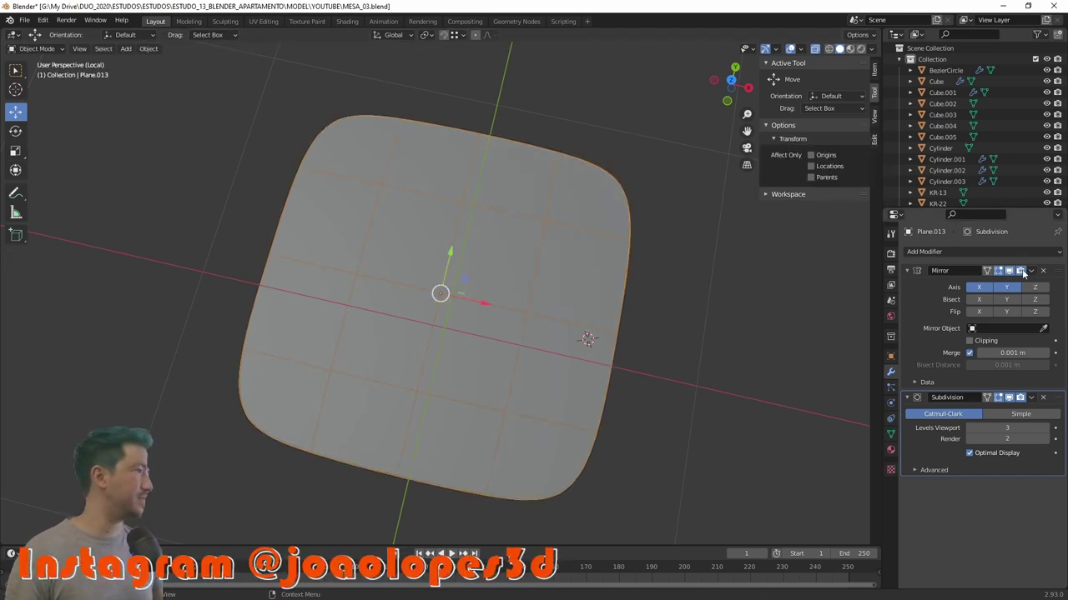
click(1030, 271)
click(1033, 273)
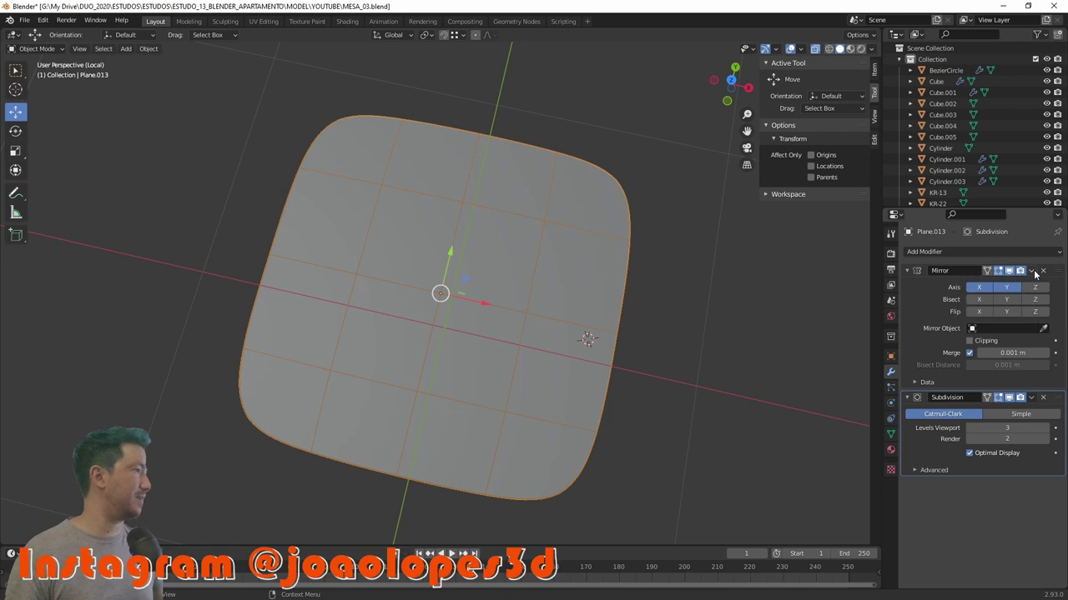
click(1031, 271)
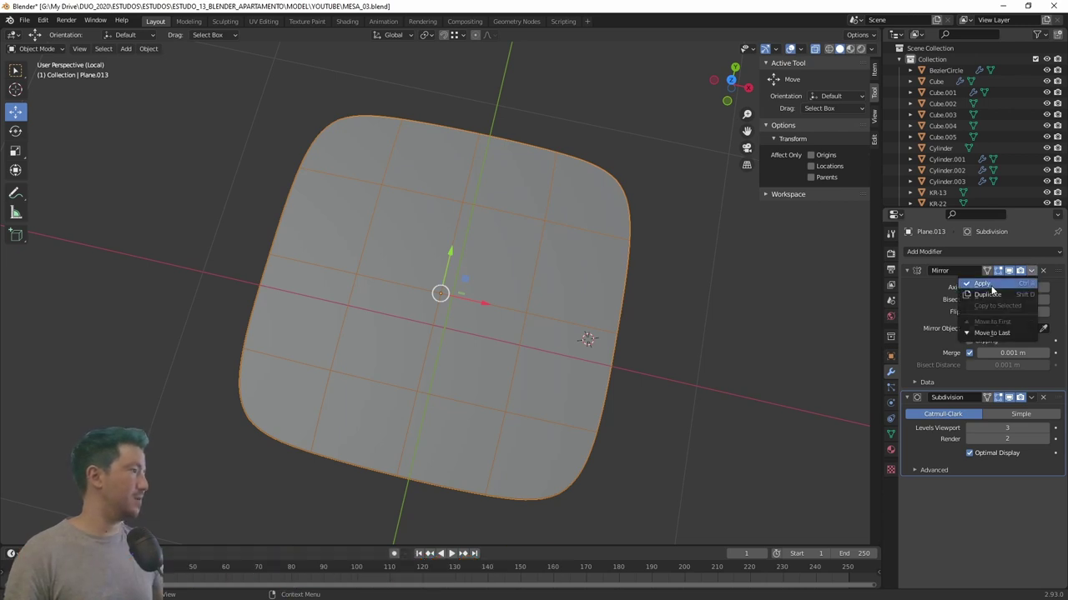
click(997, 285)
middle_drag(375, 192, 366, 231)
Merge all of the plane's vertices by distance, then return to Object Mode and the full scene.
key(Tab)
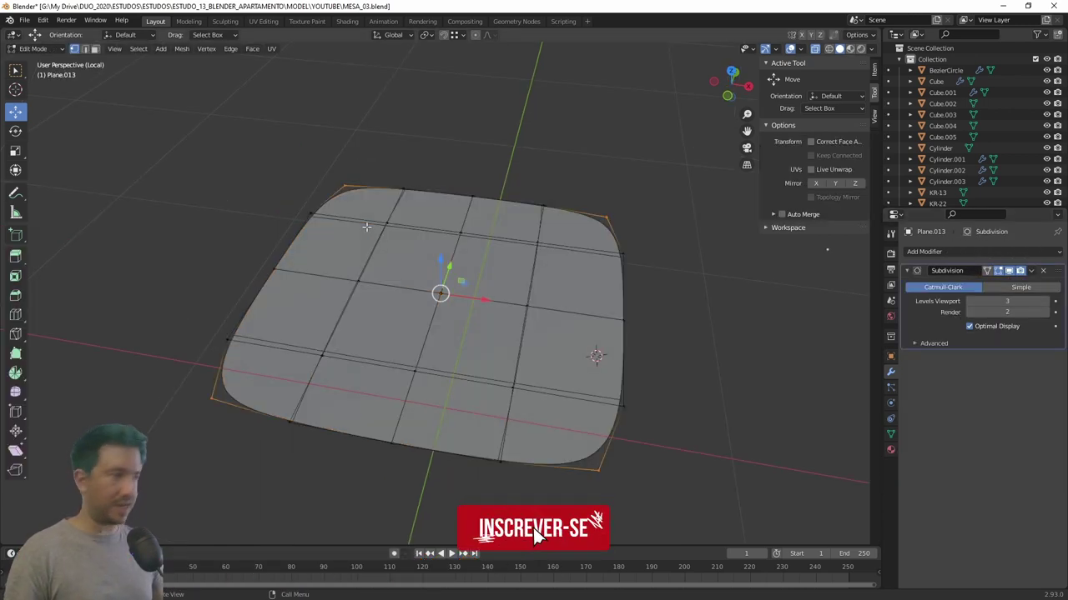
scroll(342, 194, down, 2)
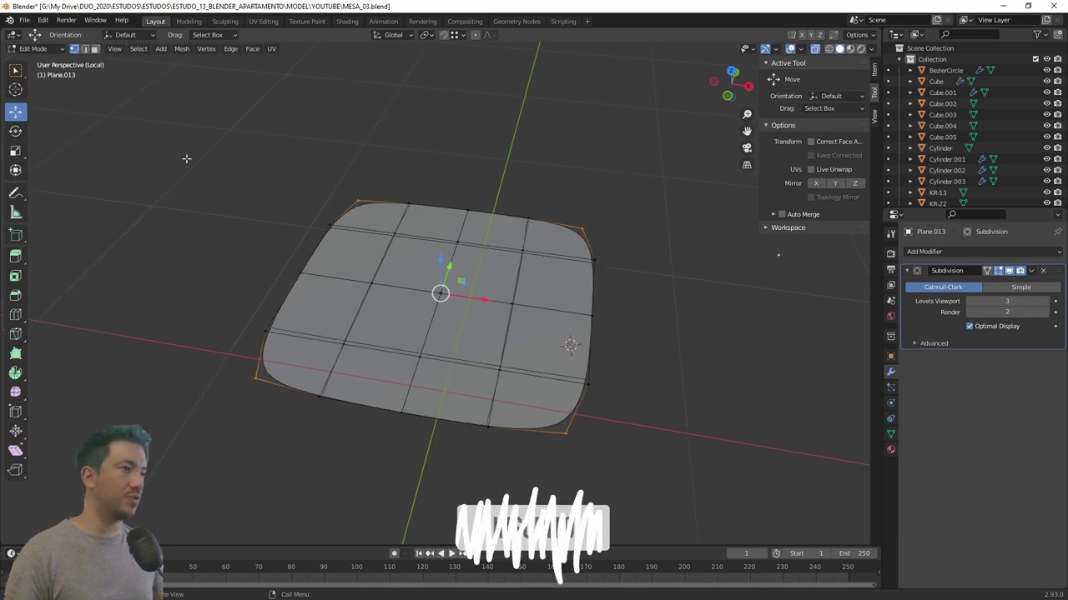
drag(173, 140, 653, 490)
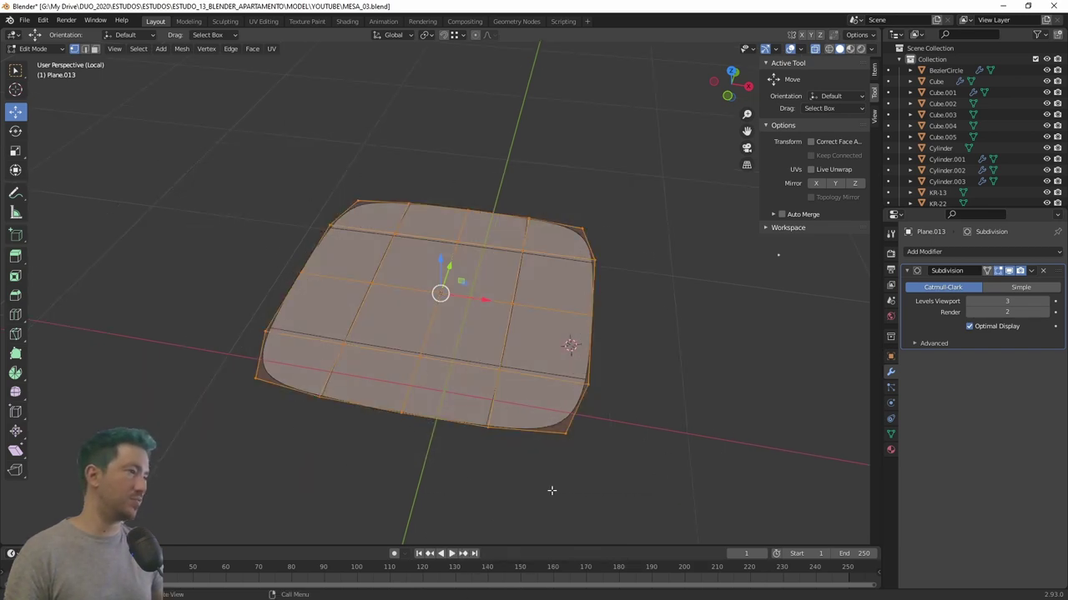
key(m)
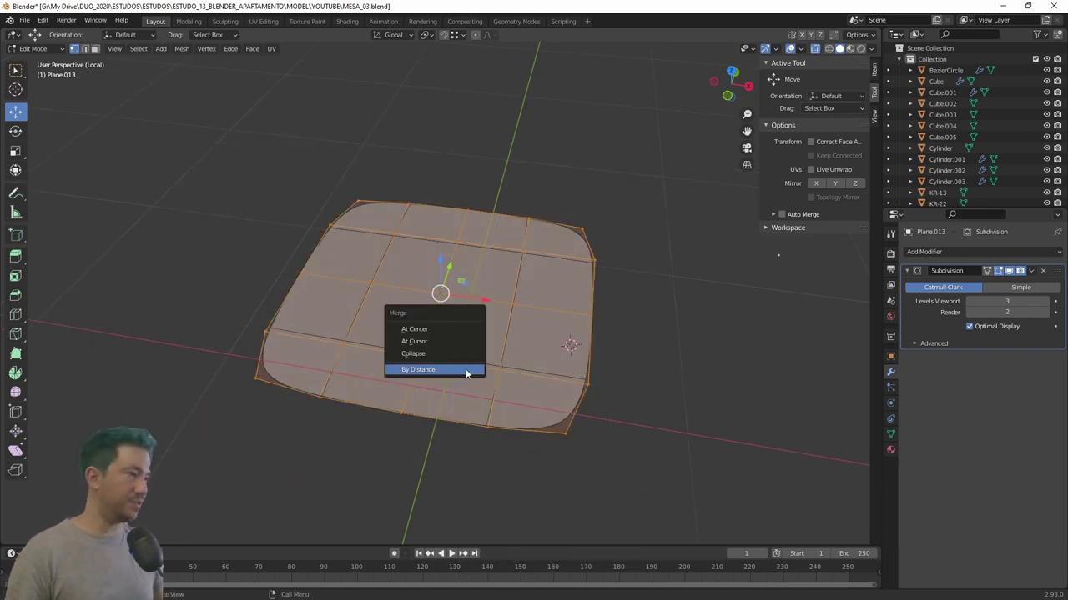
click(466, 369)
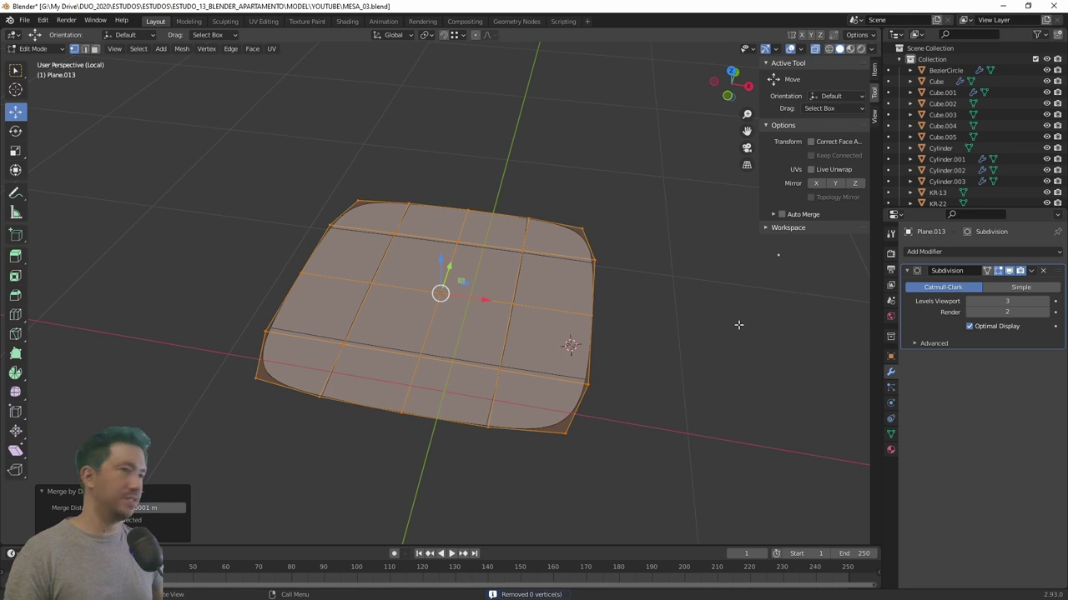
key(Tab)
key(KP_Divide)
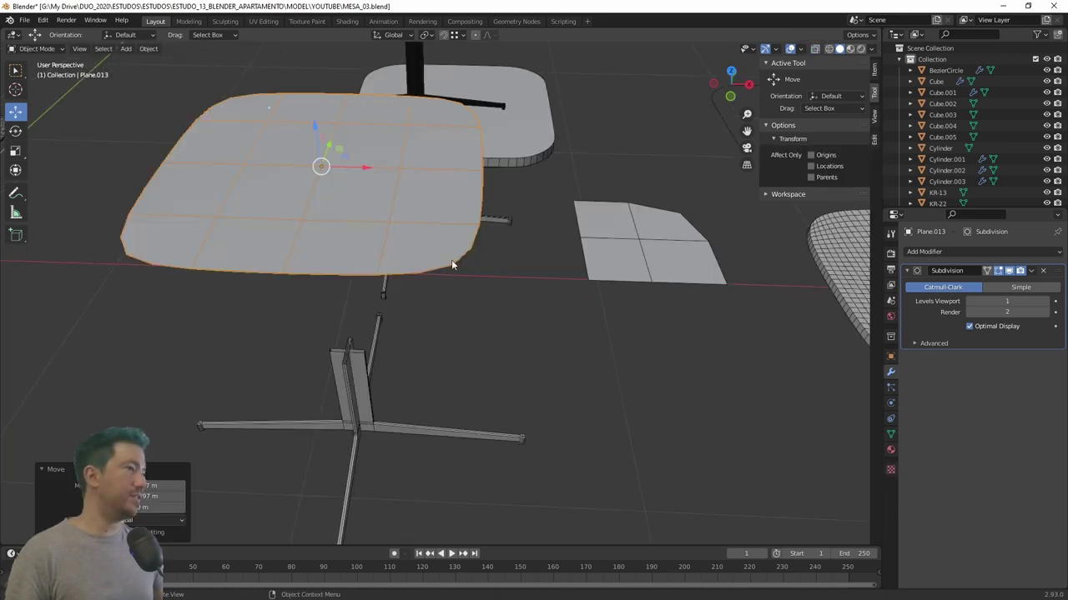
Delete the Subdivision modifier and add a Solidify modifier with 0.11 m thickness.
click(1043, 270)
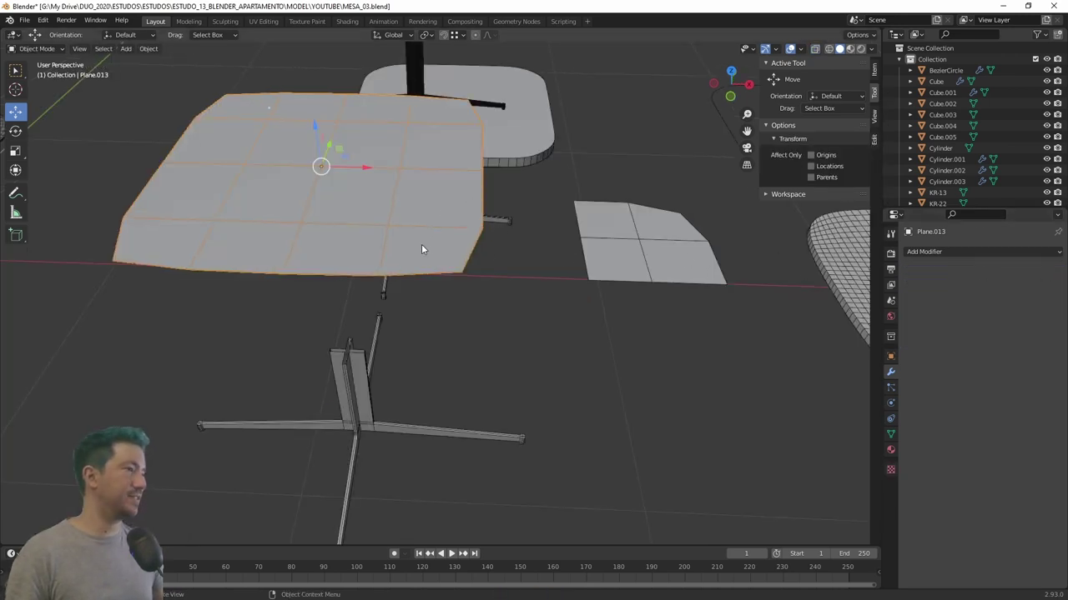
click(925, 251)
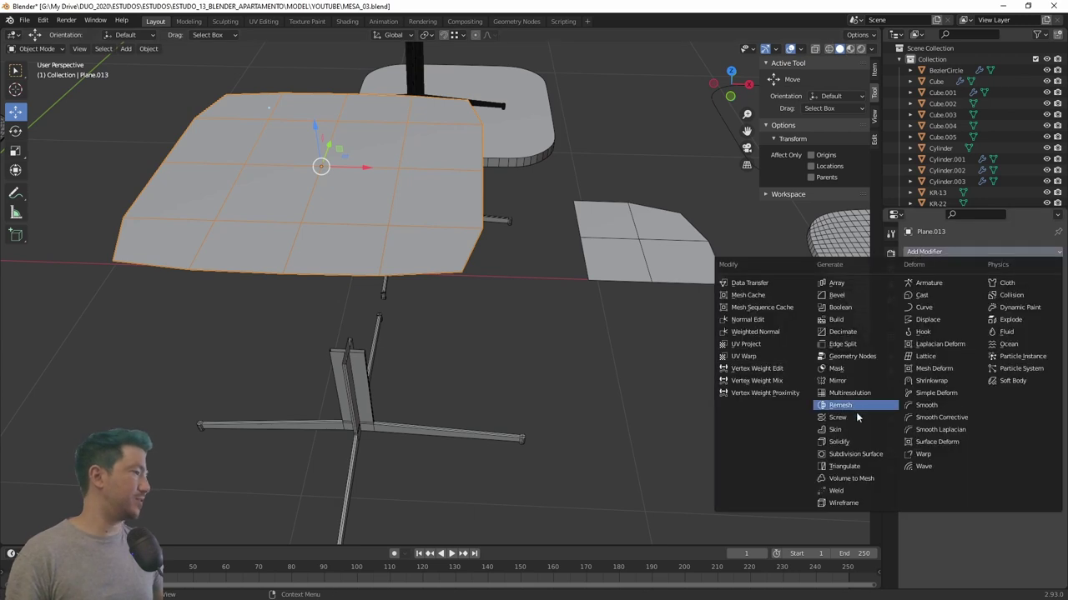
click(839, 442)
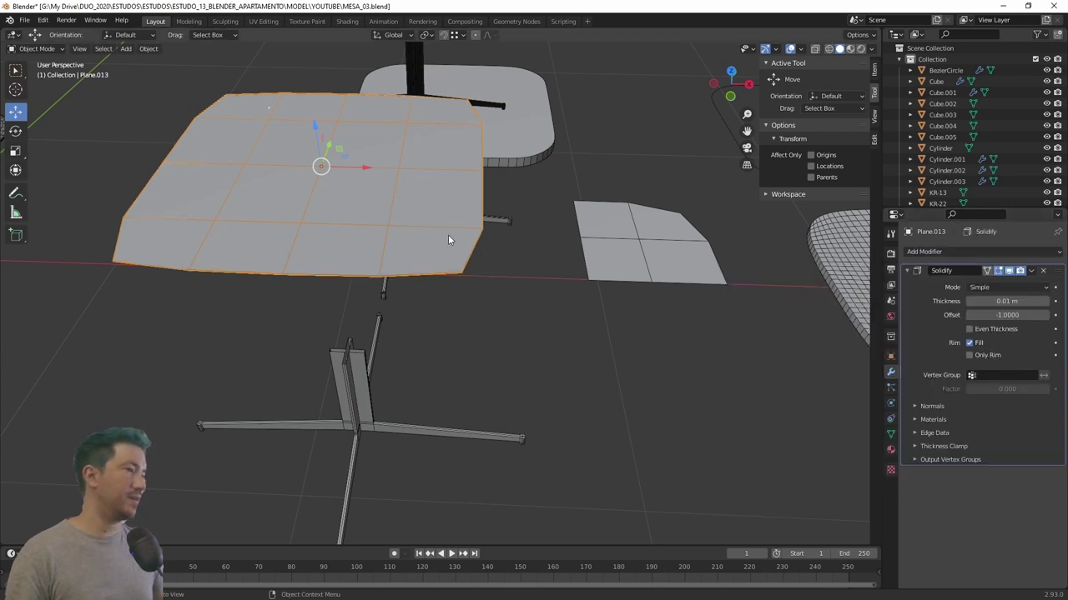
mouse_move(448, 240)
middle_down()
mouse_move(226, 103)
mouse_move(304, 98)
mouse_move(434, 243)
mouse_move(388, 215)
middle_up()
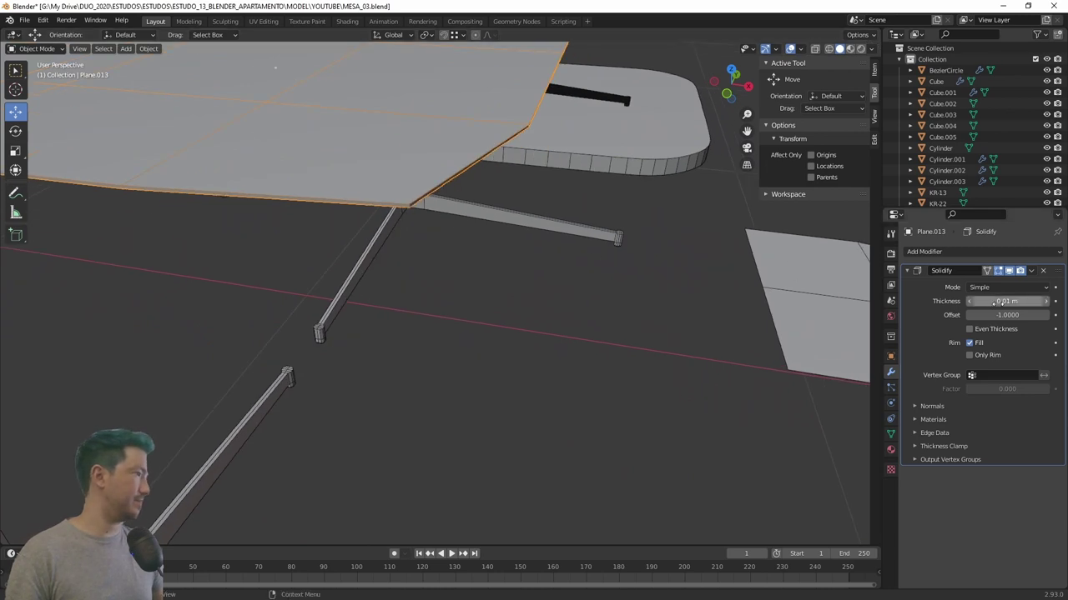
drag(993, 303, 1043, 303)
scroll(671, 291, down, 6)
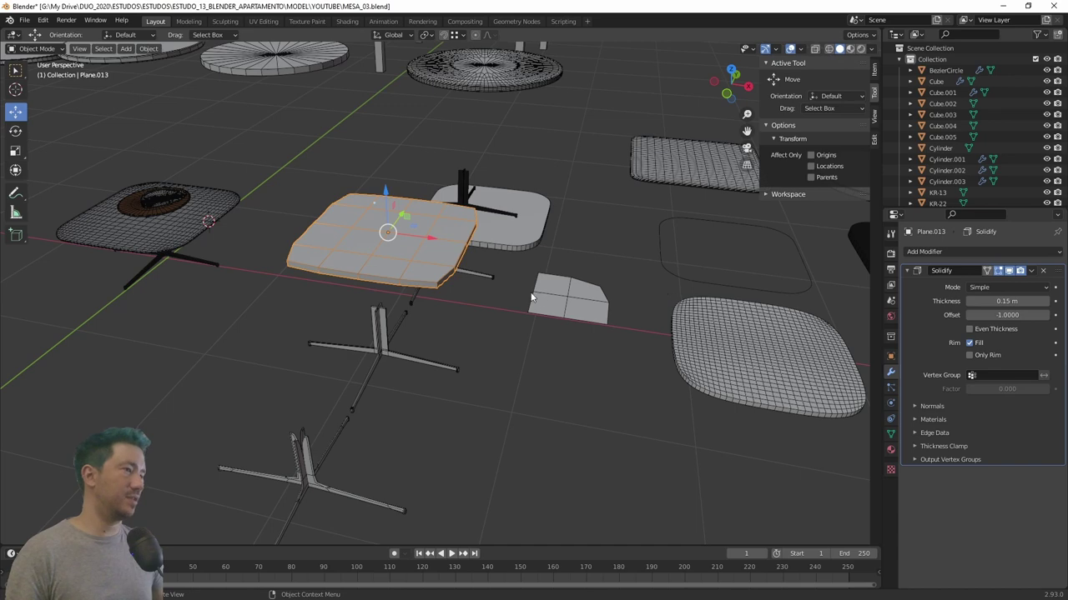
scroll(436, 279, up, 3)
scroll(436, 280, up, 2)
scroll(583, 308, down, 2)
scroll(675, 324, up, 1)
key(ctrl+z)
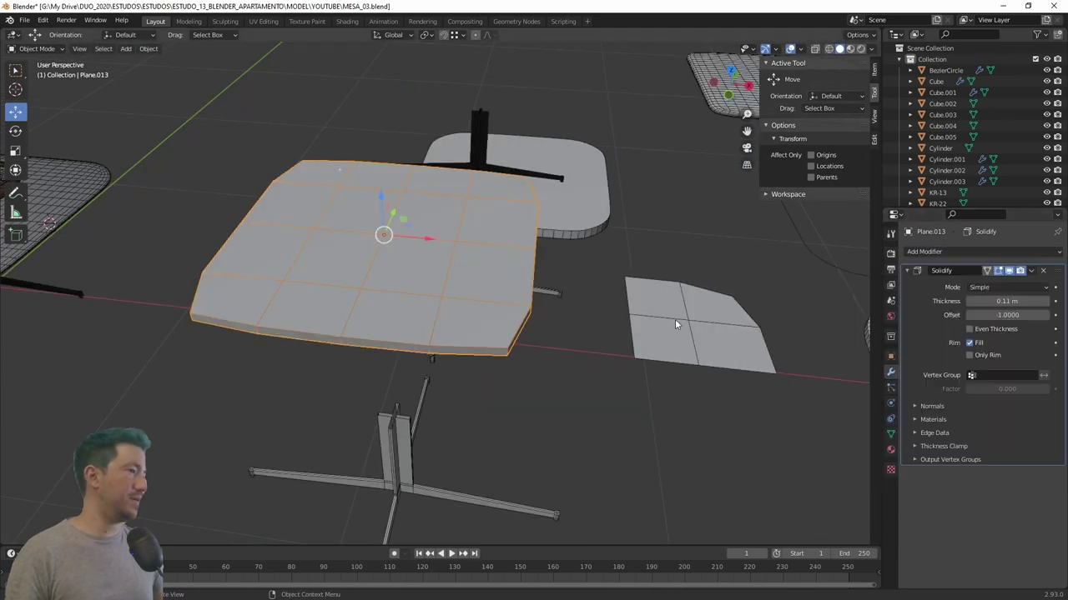
click(987, 251)
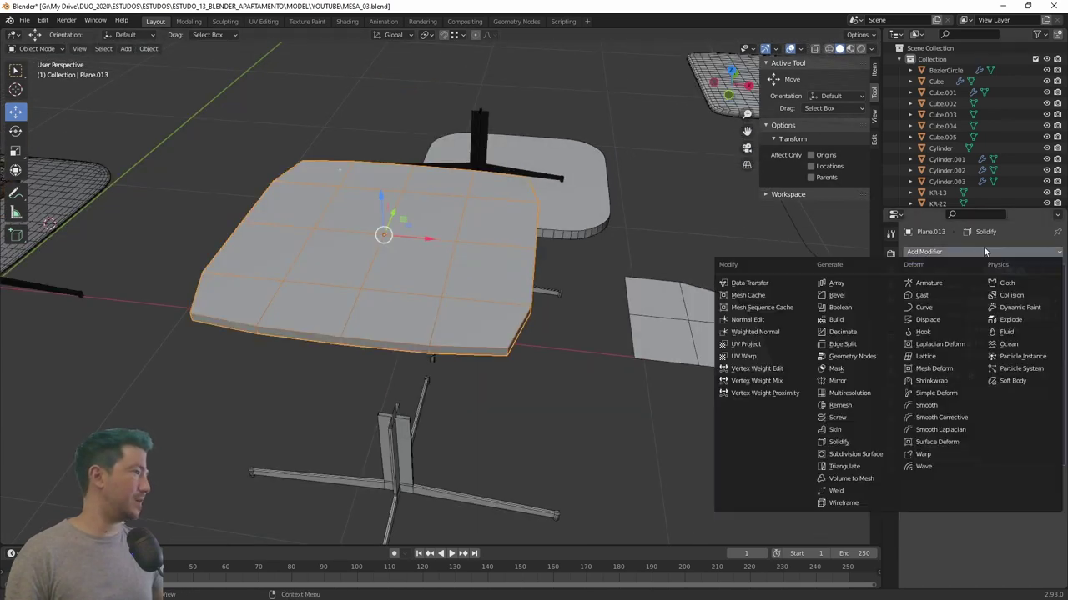
Add a Subdivision Surface modifier to the slab with viewport level 3.
click(859, 456)
scroll(517, 334, up, 2)
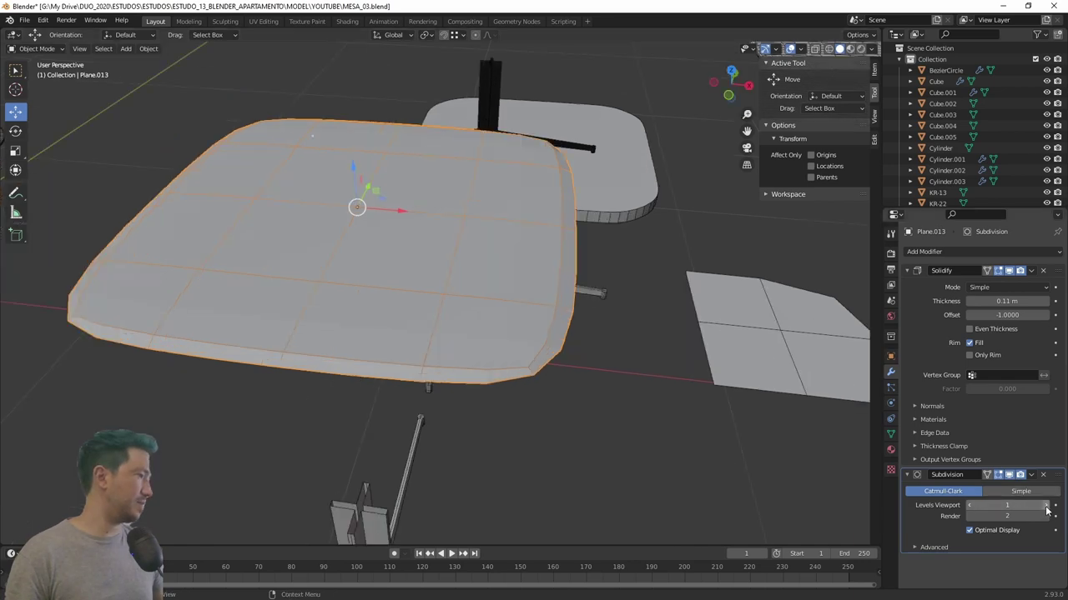
click(1045, 505)
click(1046, 506)
scroll(518, 369, up, 3)
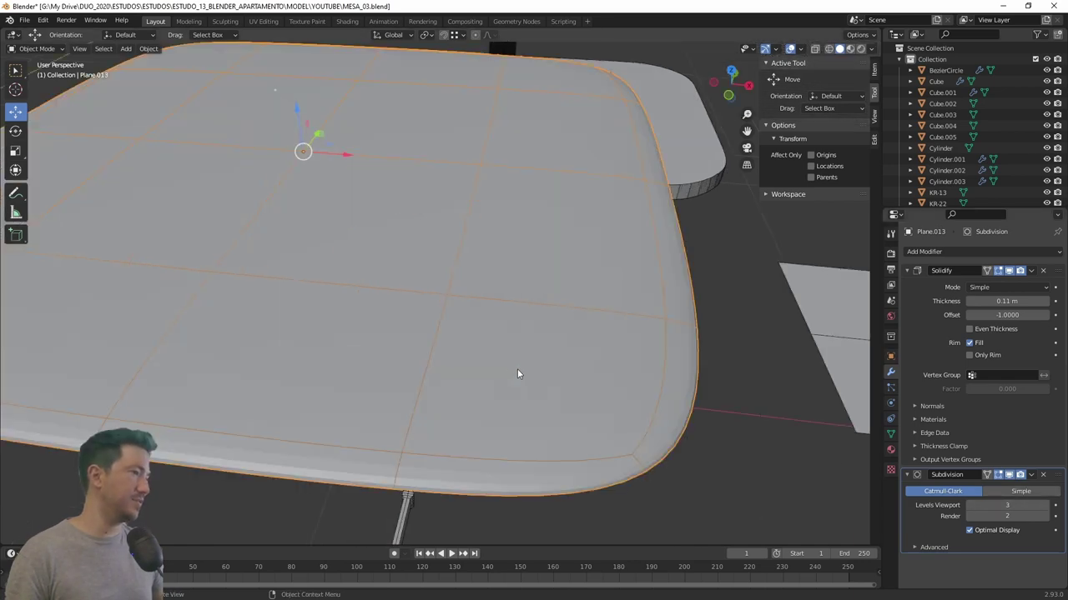
scroll(547, 341, down, 6)
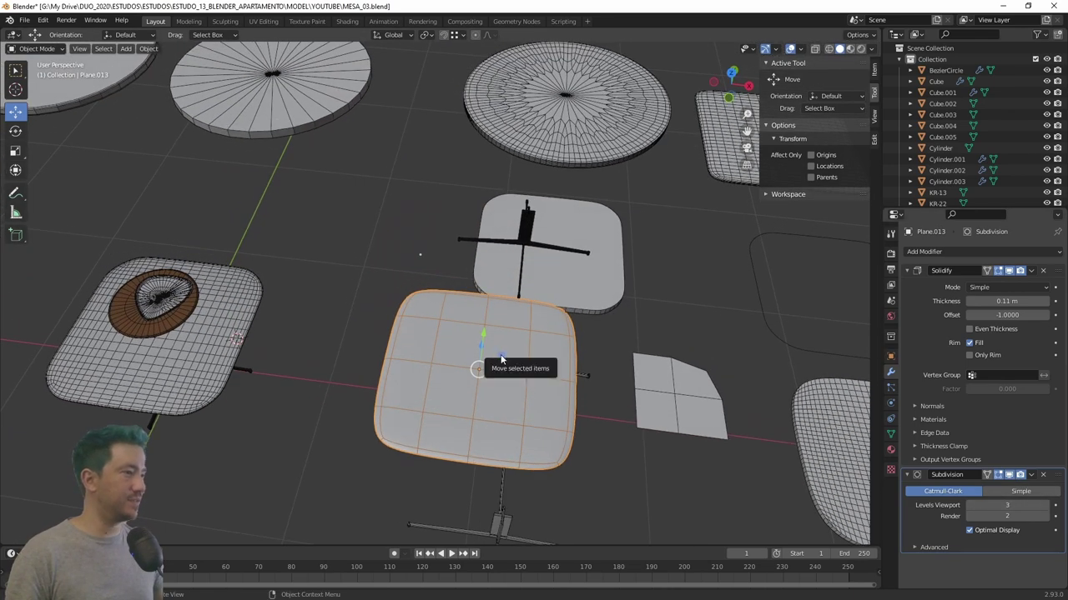
Move the slab above the table on the left.
mouse_move(476, 349)
mouse_down()
mouse_move(185, 308)
mouse_move(179, 297)
mouse_up()
scroll(179, 390, up, 2)
shift+middle_drag(179, 390, 356, 304)
scroll(458, 266, up, 3)
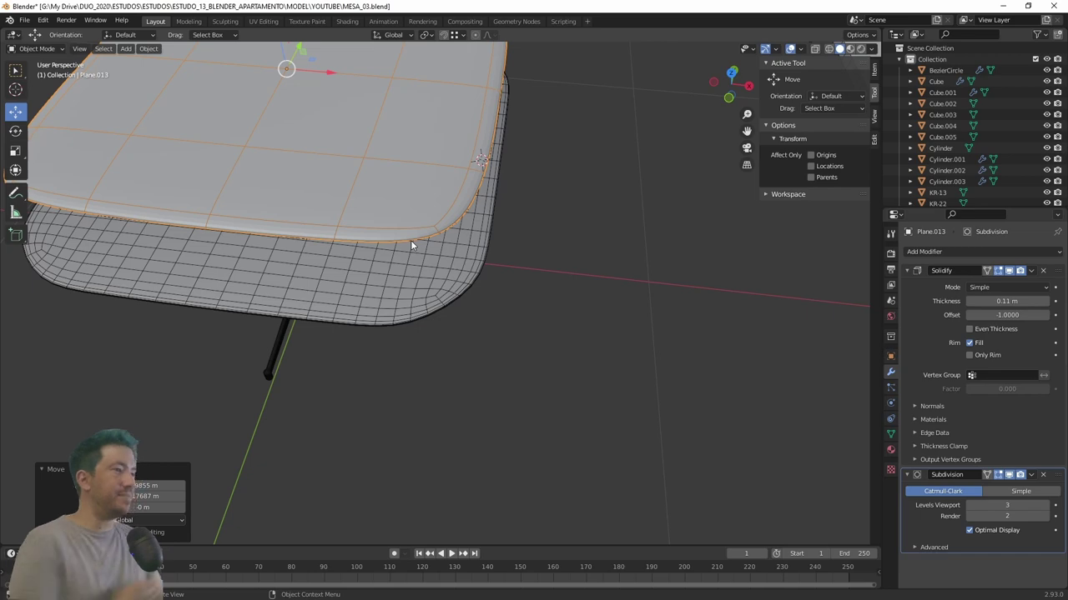
scroll(410, 240, down, 2)
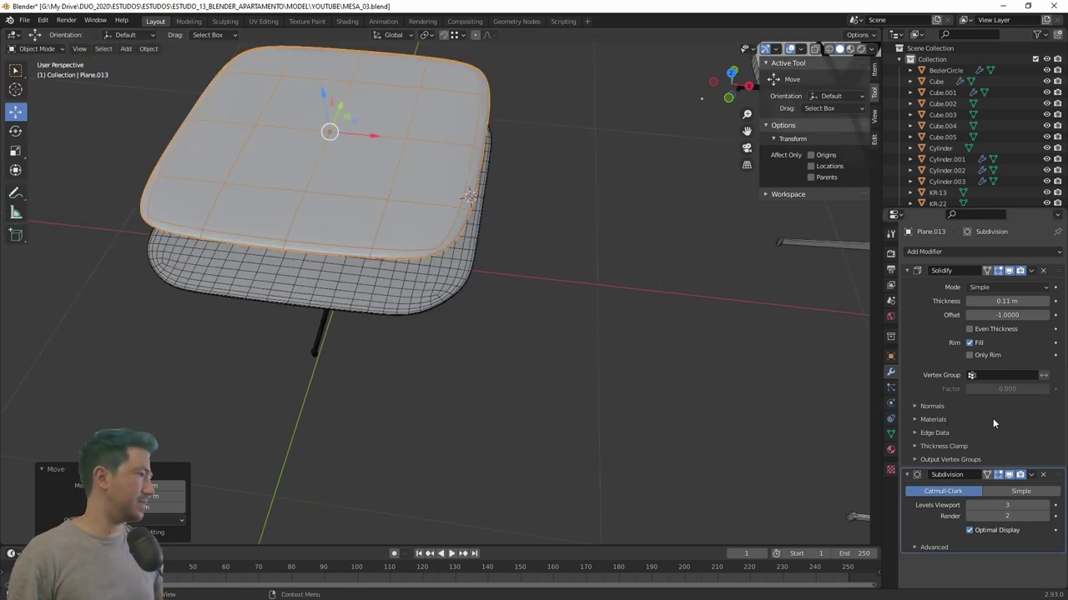
scroll(553, 378, down, 3)
mouse_move(553, 378)
middle_down()
mouse_move(498, 332)
mouse_move(513, 294)
mouse_move(543, 341)
mouse_move(593, 232)
middle_up()
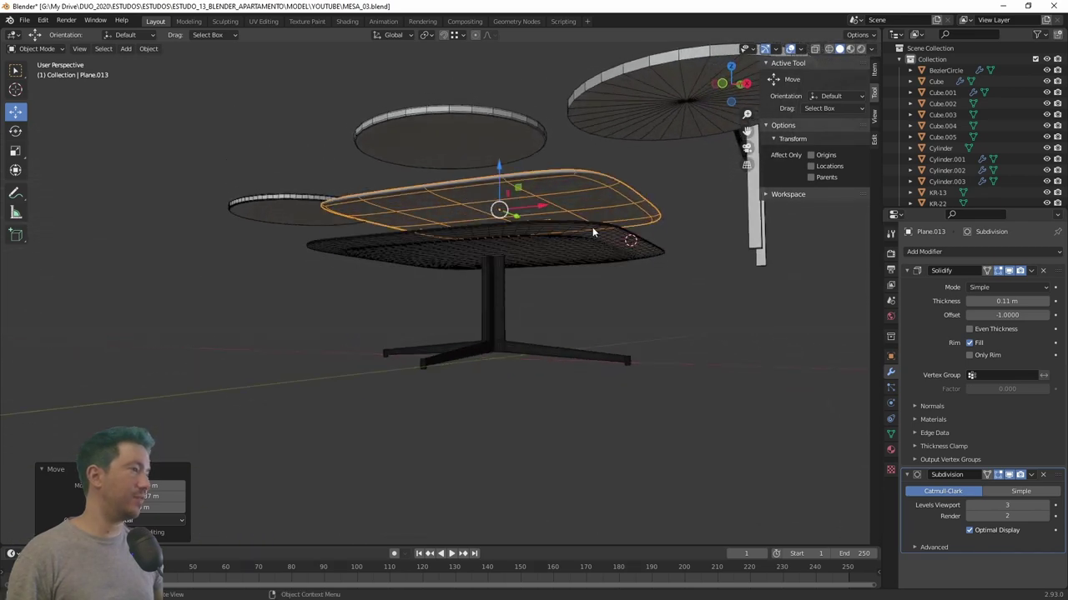
Reselect the slab and apply its Solidify modifier in Object Mode.
scroll(602, 199, up, 2)
key(alt+a)
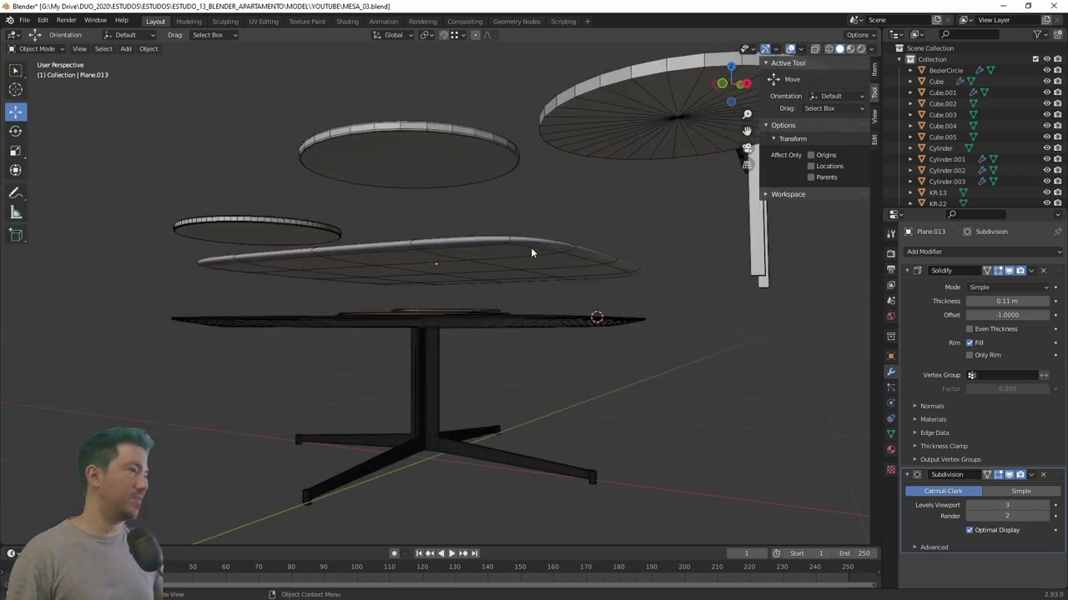
click(530, 246)
key(Tab)
scroll(525, 255, up, 1)
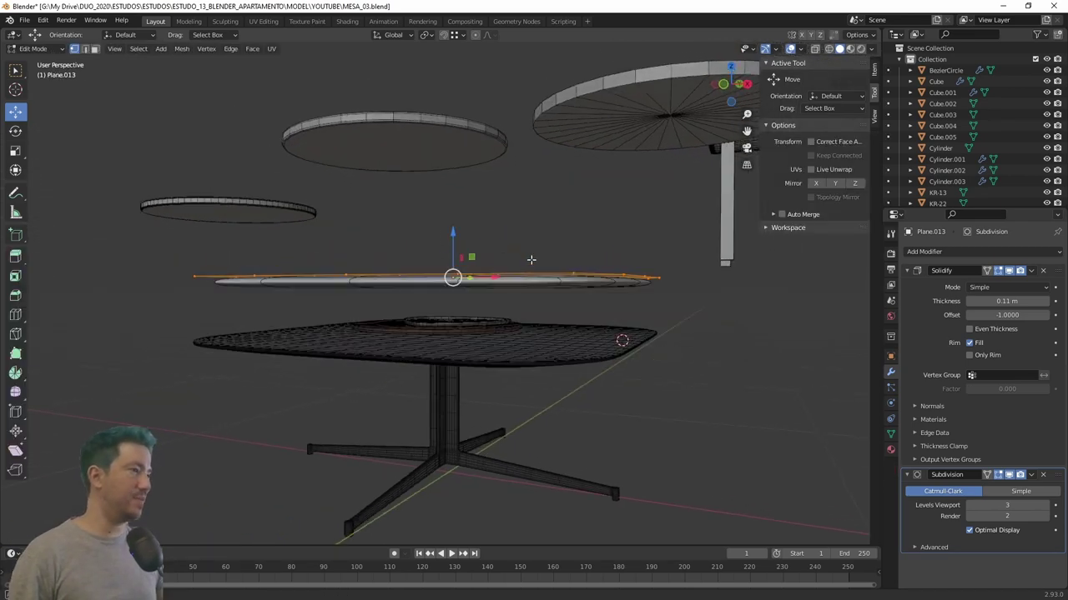
scroll(524, 255, up, 2)
click(1031, 271)
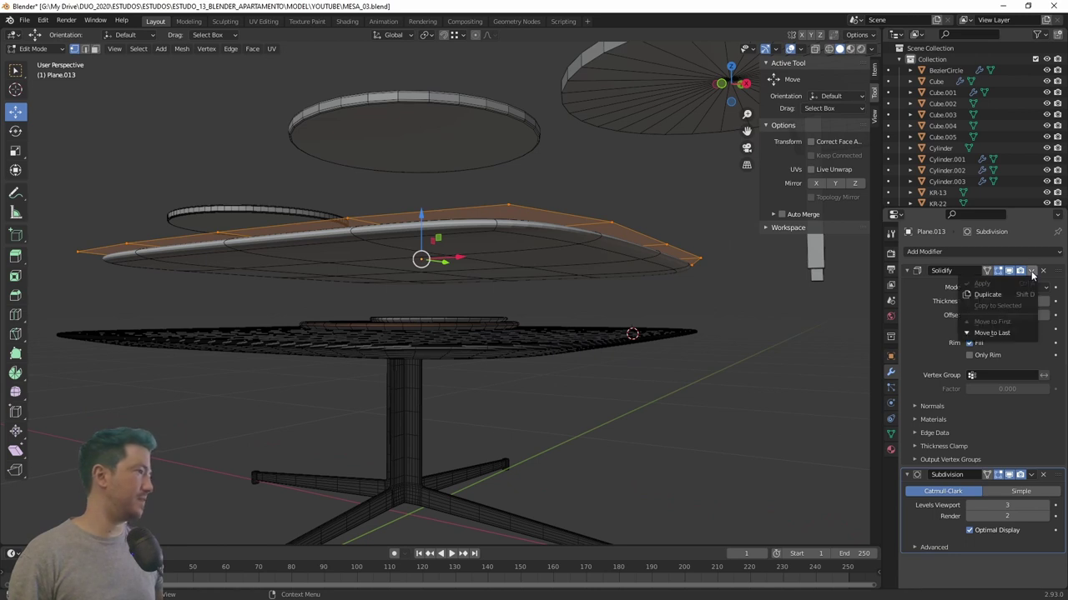
key(Tab)
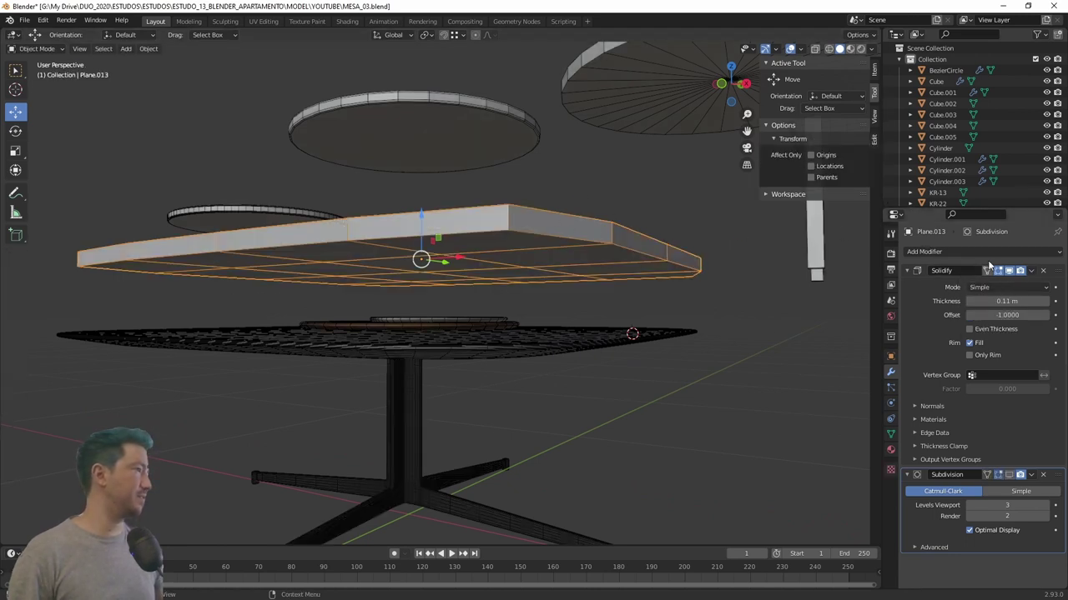
click(1031, 272)
click(992, 284)
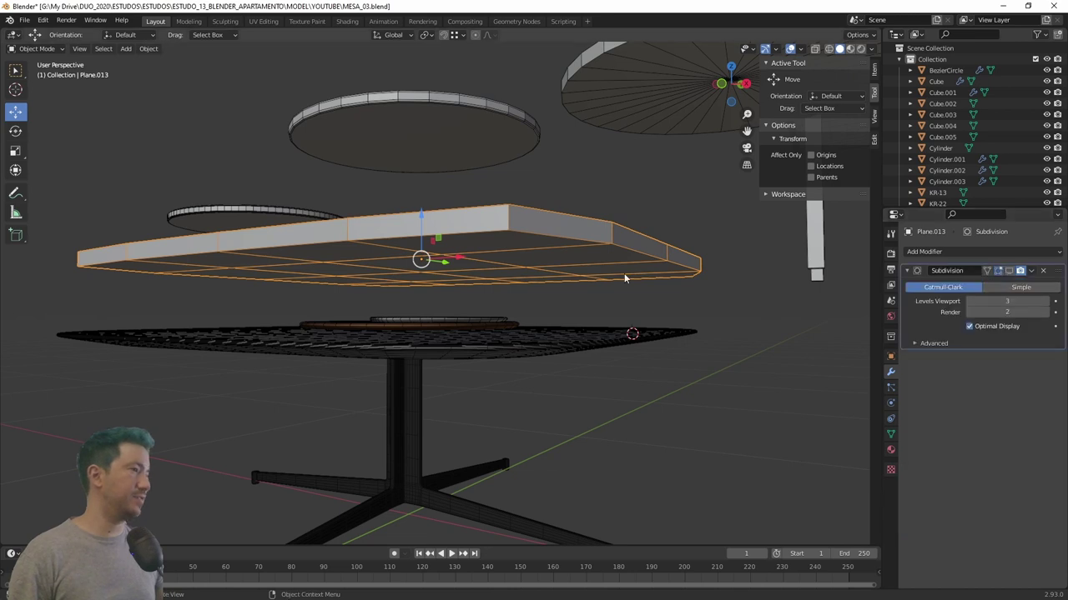
Hide the Subdivision modifier's viewport display and enter Edit Mode on the slab.
middle_drag(571, 272, 581, 279)
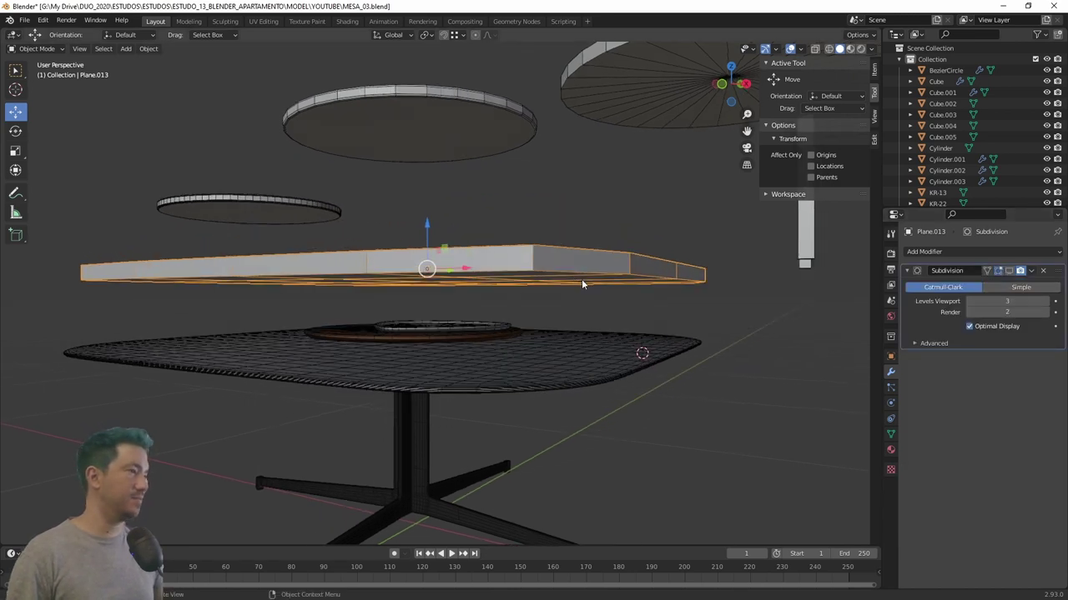
click(1008, 271)
click(1009, 272)
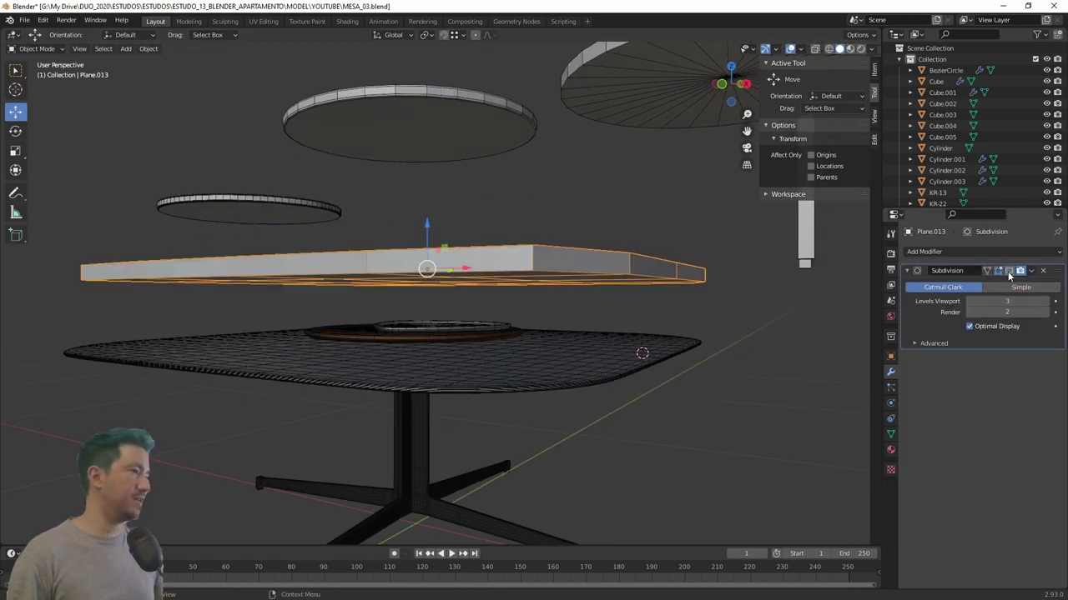
click(1008, 272)
click(1009, 272)
click(1008, 272)
click(1008, 272)
click(1008, 272)
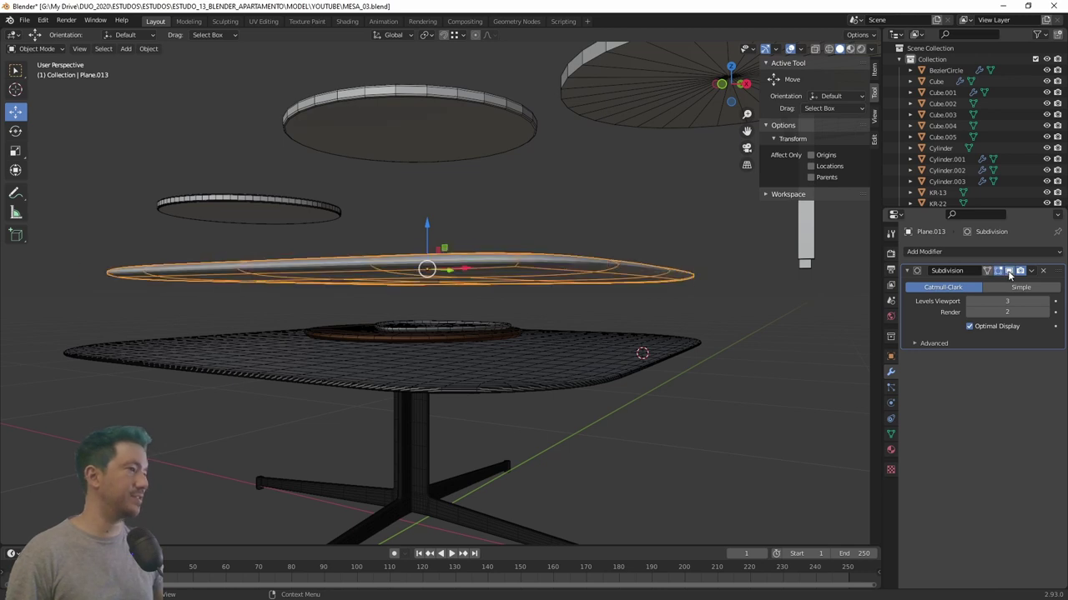
click(1008, 271)
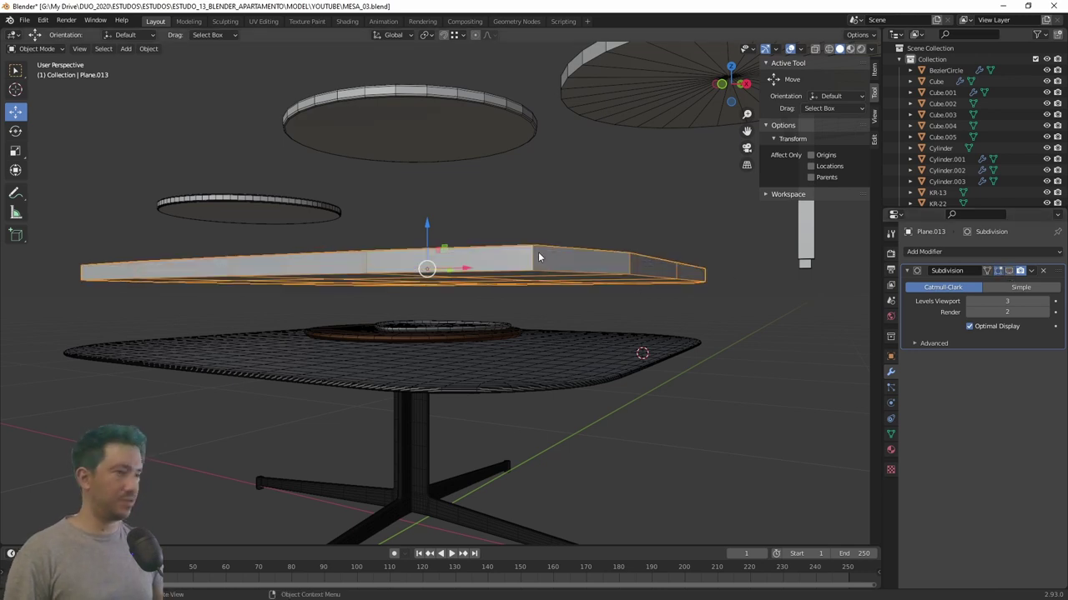
key(Tab)
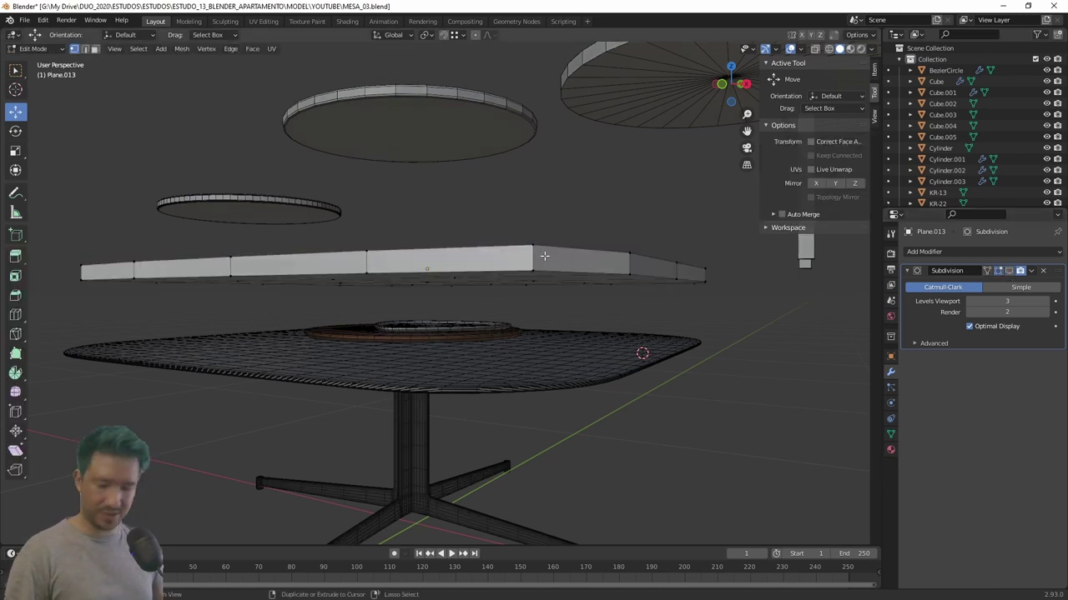
Add a loop cut around the plate's rim.
key(ctrl+r)
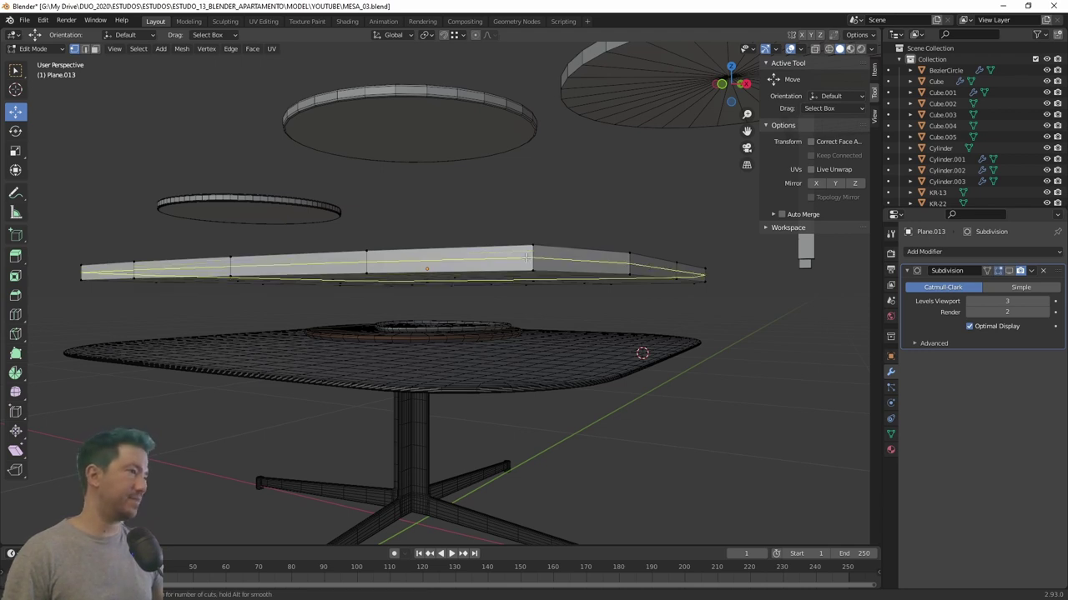
click(527, 259)
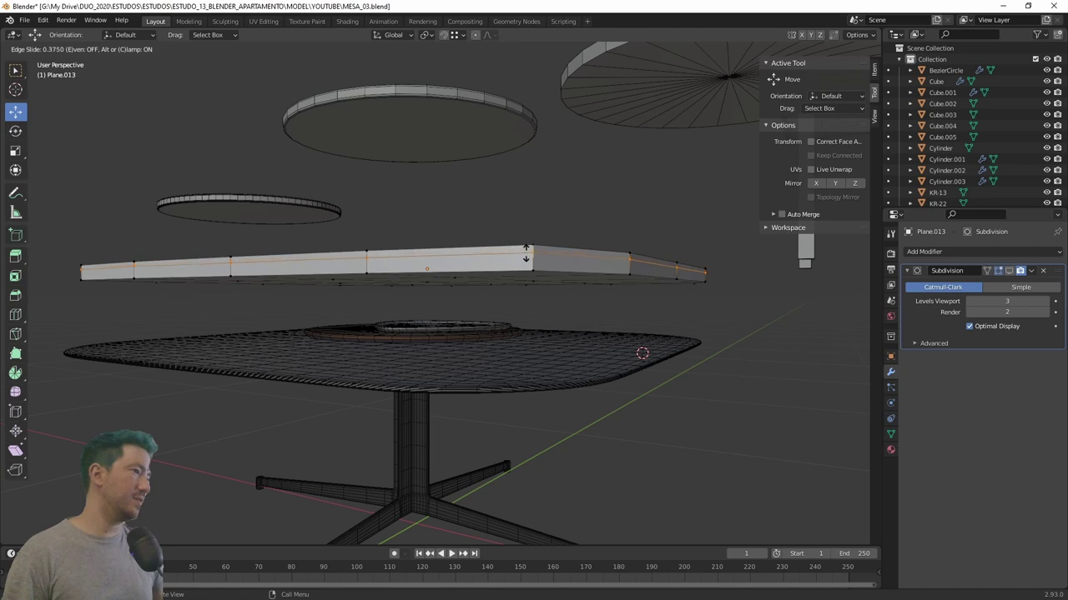
click(523, 253)
View the table from below and select the tabletop's lower rim edge loop.
middle_drag(500, 282, 496, 262)
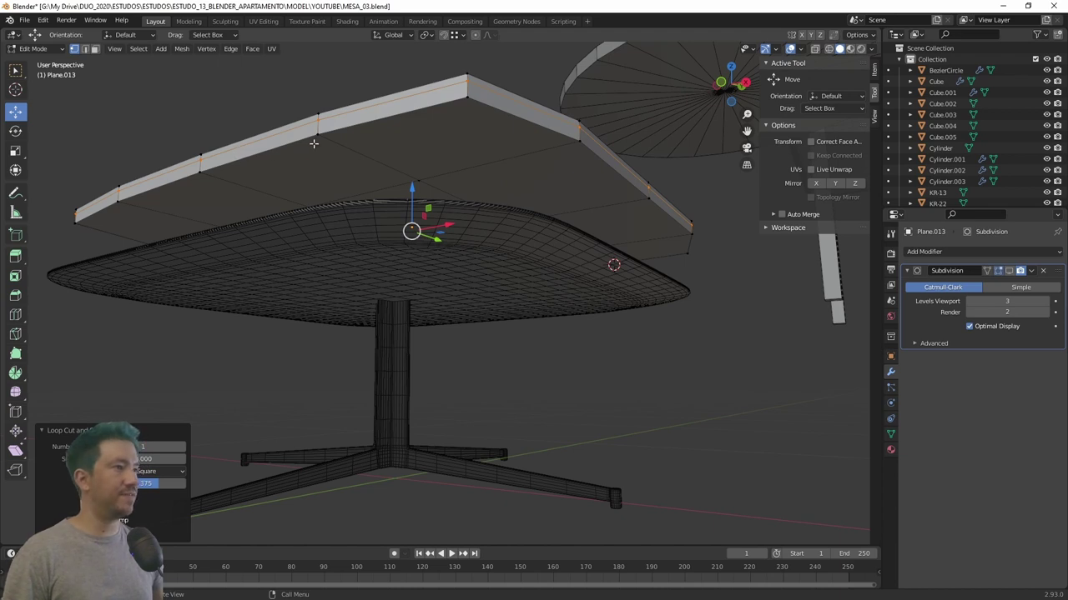
alt+click(357, 123)
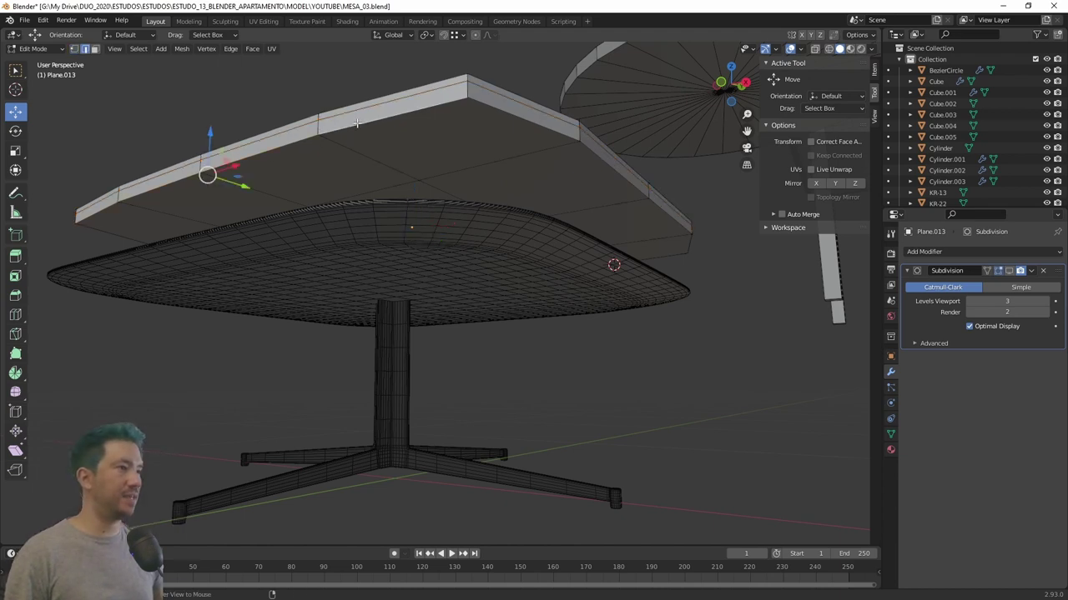
middle_drag(350, 140, 473, 140)
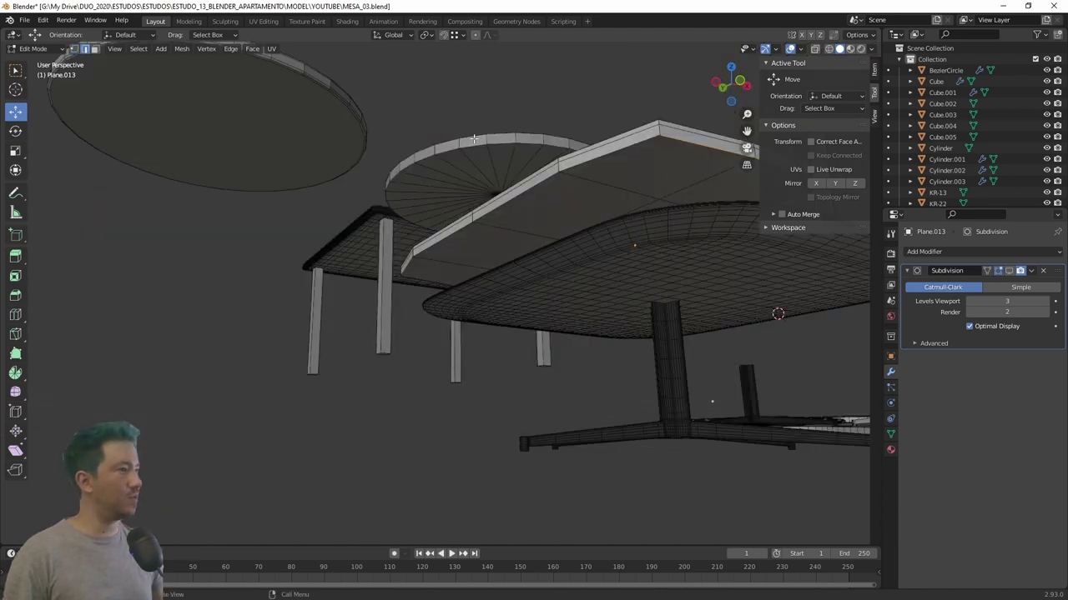
alt+click(577, 164)
alt+click(687, 139)
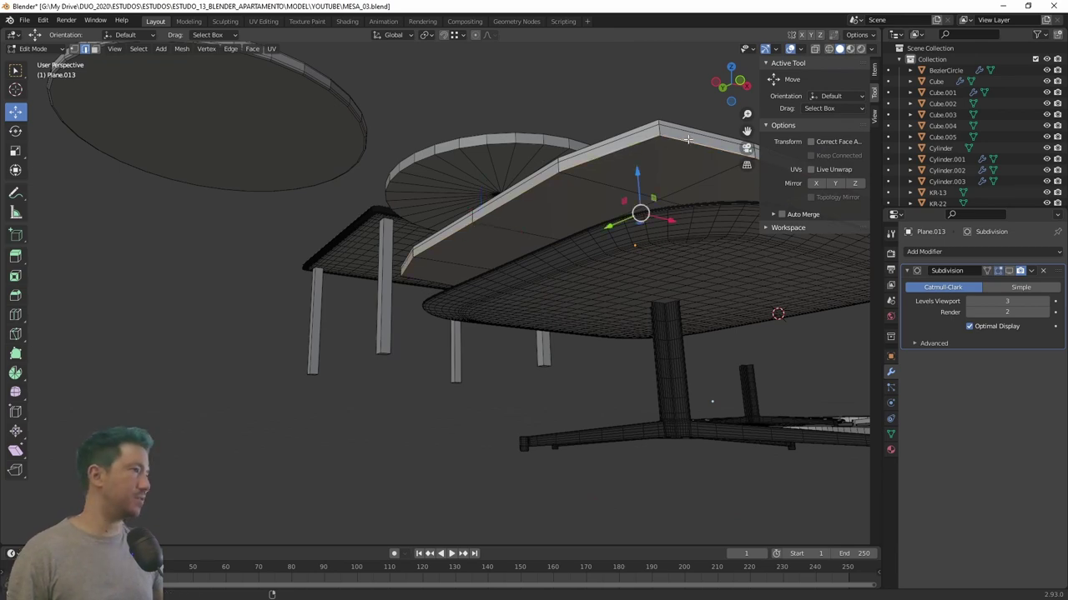
mouse_move(562, 246)
middle_down()
mouse_move(674, 217)
mouse_move(511, 323)
mouse_move(191, 215)
mouse_move(402, 214)
middle_up()
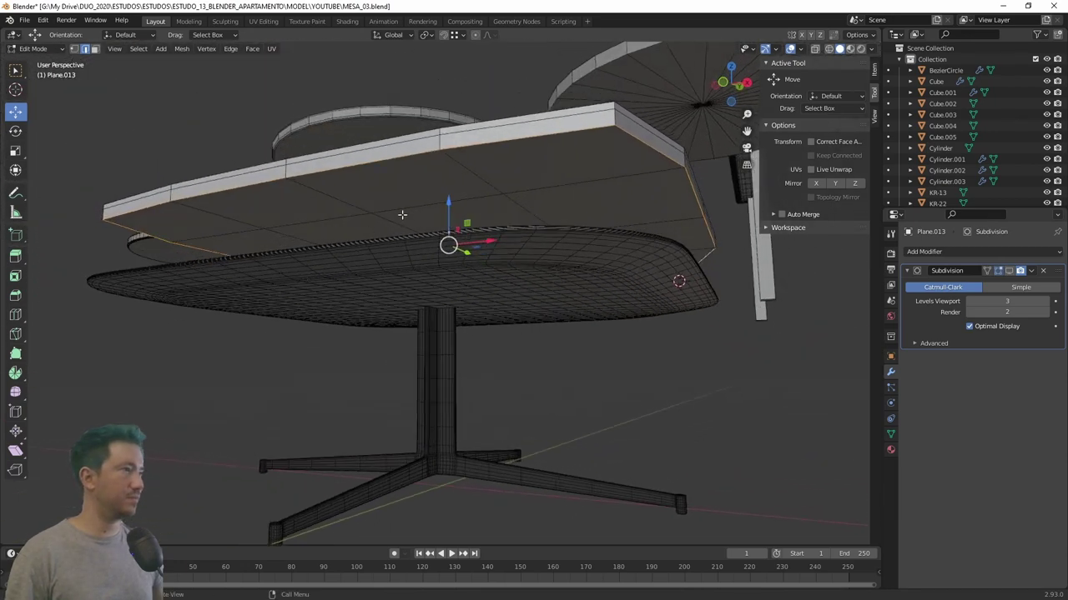
scroll(433, 208, down, 3)
Scale the lower rim loop inward to about 0.9 and enable on-cage display.
key(s)
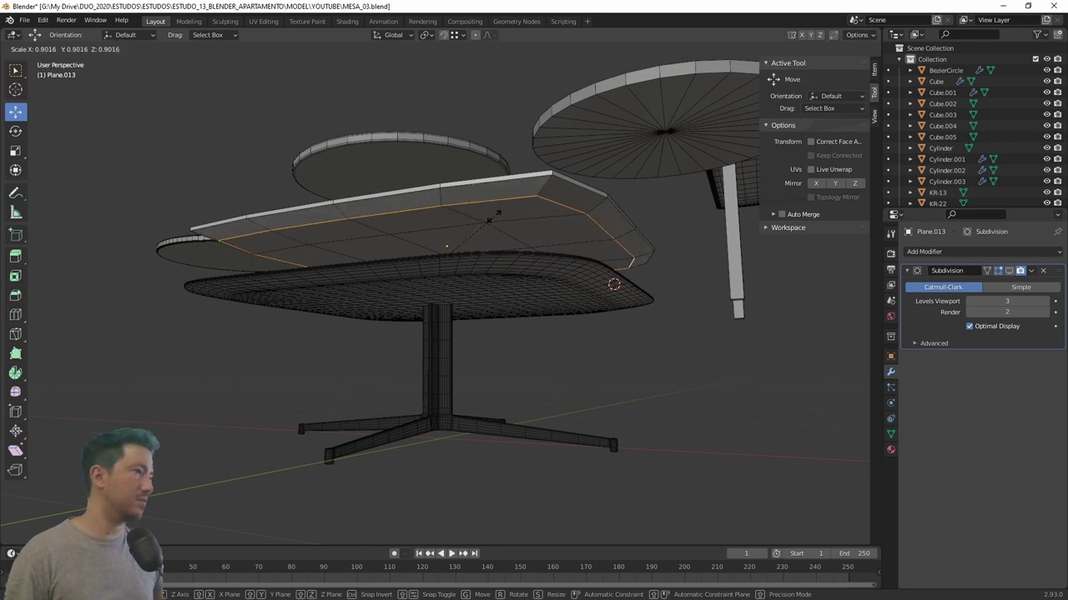
click(490, 215)
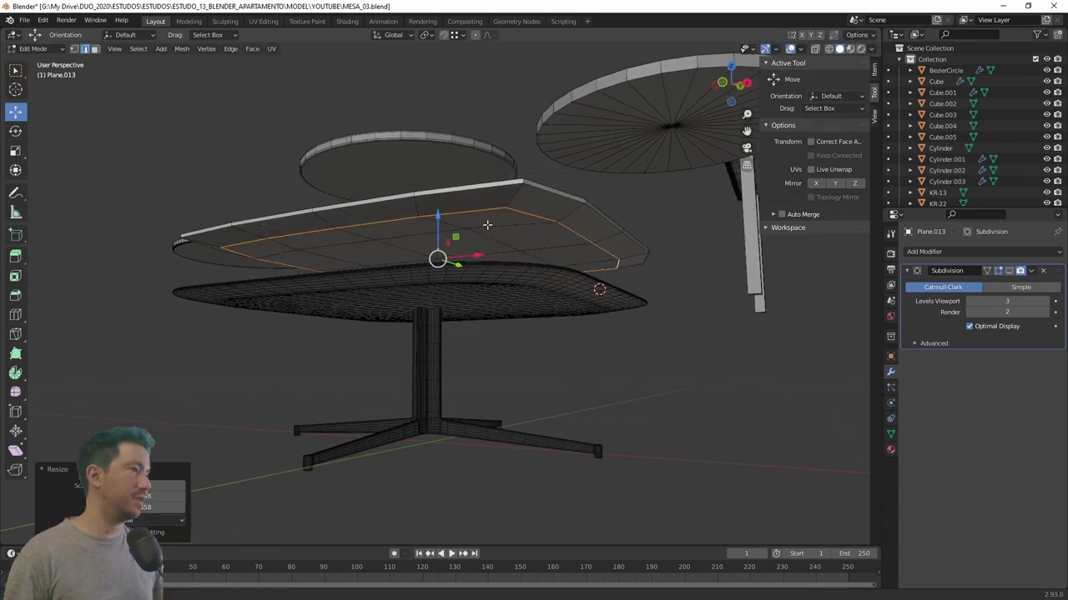
middle_drag(489, 222, 745, 293)
click(1010, 274)
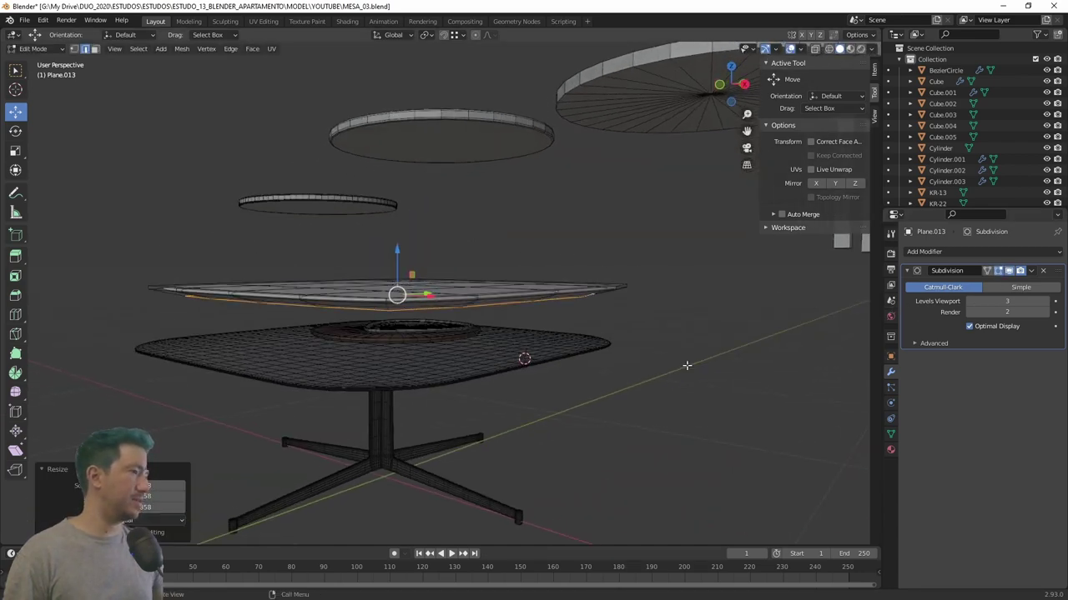
mouse_move(416, 382)
middle_down()
mouse_move(376, 353)
mouse_move(302, 338)
middle_up()
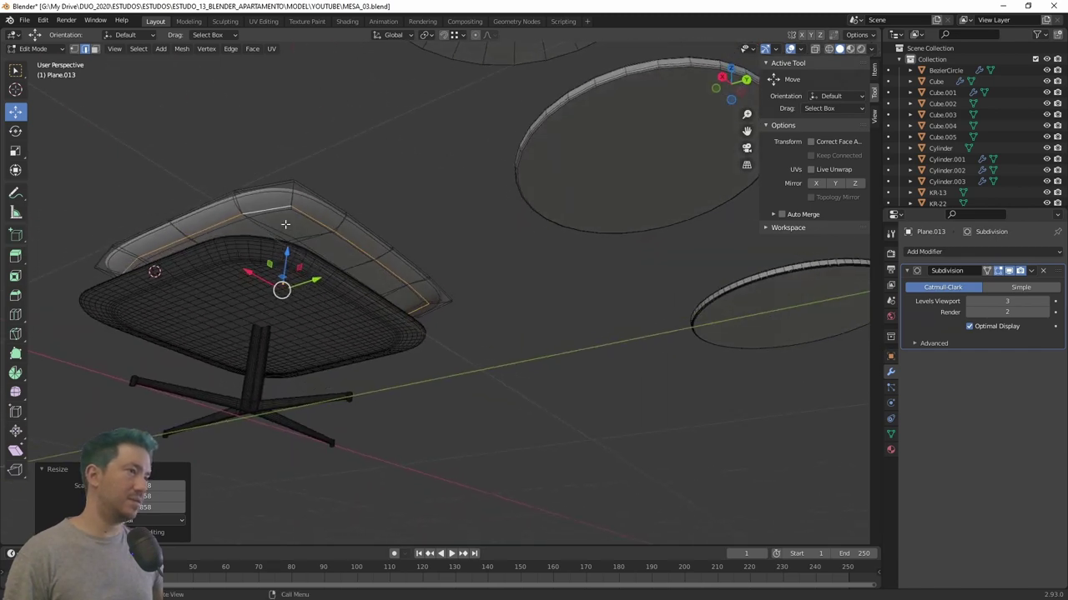
scroll(284, 284, up, 3)
scroll(254, 180, up, 3)
Lower the tabletop's top edge slightly along Z.
mouse_move(257, 164)
middle_down()
mouse_move(274, 195)
mouse_move(319, 168)
middle_up()
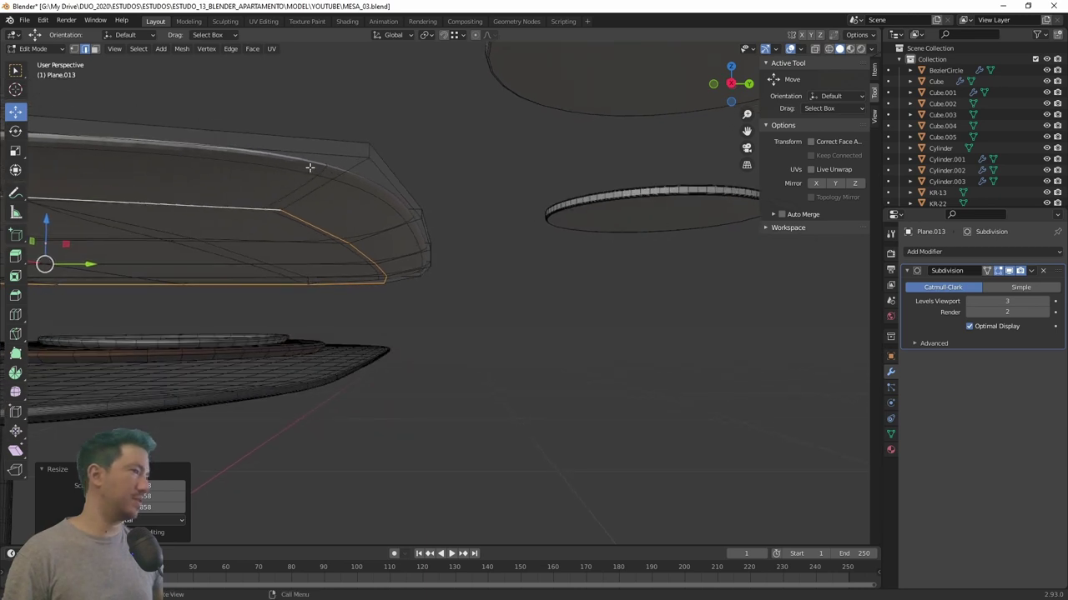
click(309, 156)
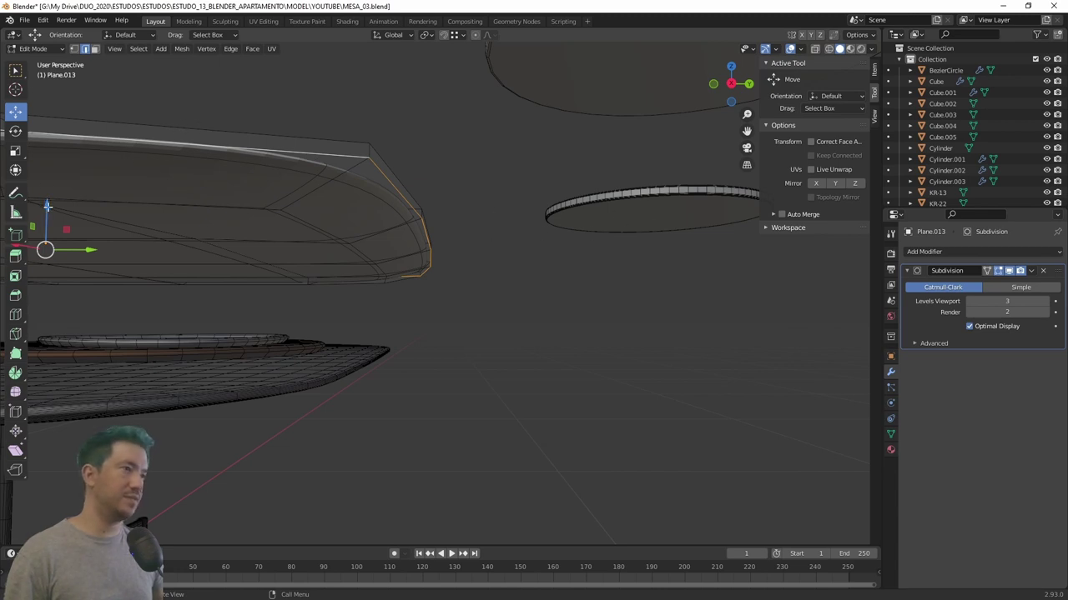
drag(47, 204, 46, 210)
mouse_move(46, 210)
middle_down()
mouse_move(481, 238)
mouse_move(317, 276)
mouse_move(312, 295)
mouse_move(339, 234)
middle_up()
Add a loop cut near the tabletop rim for a tighter smoothed edge.
click(414, 219)
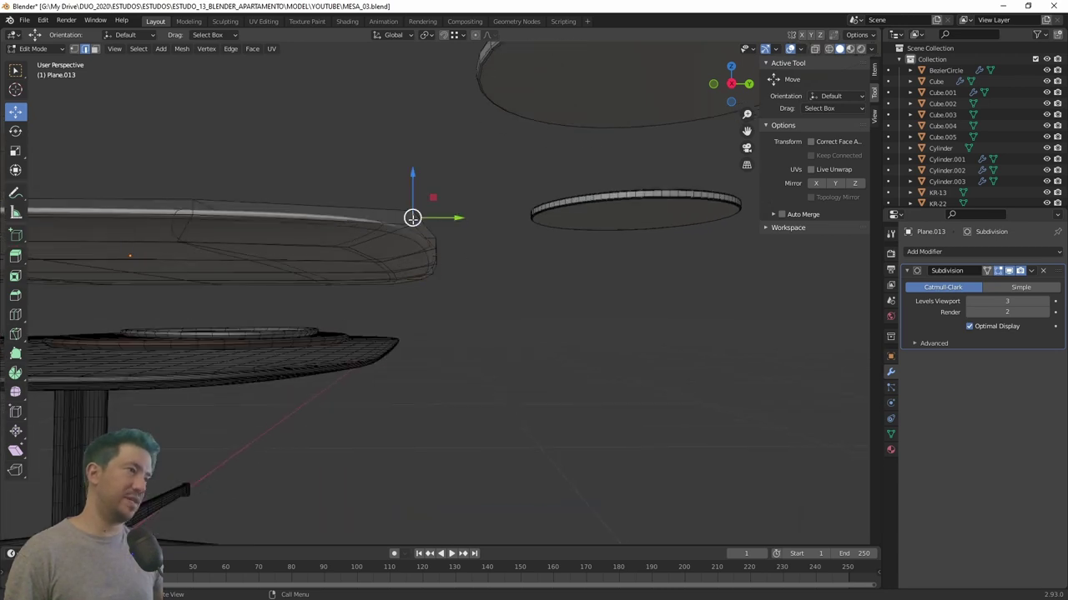
key(ctrl+r)
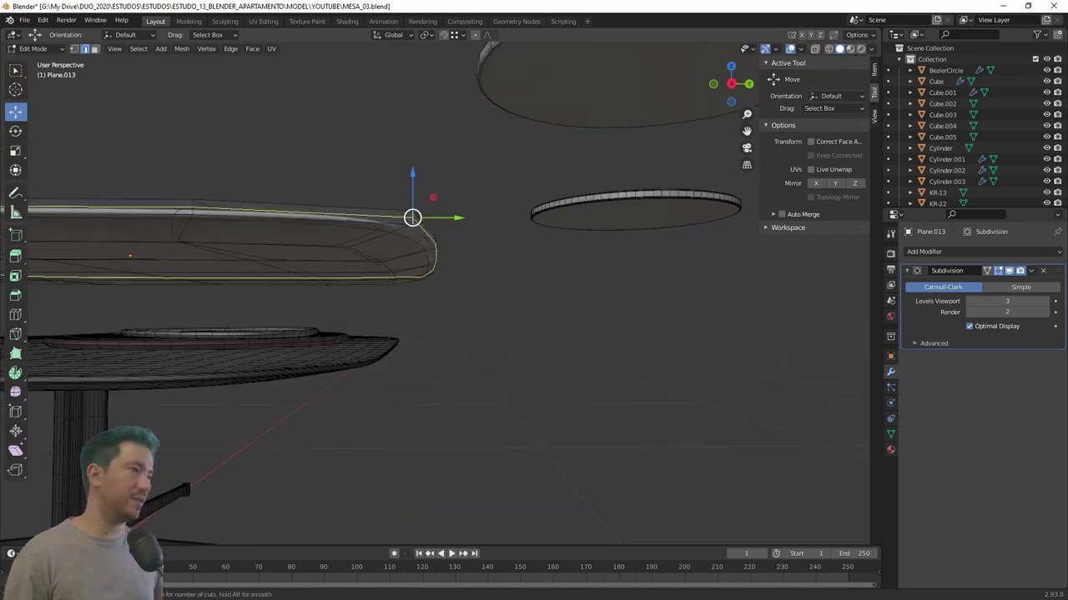
click(412, 218)
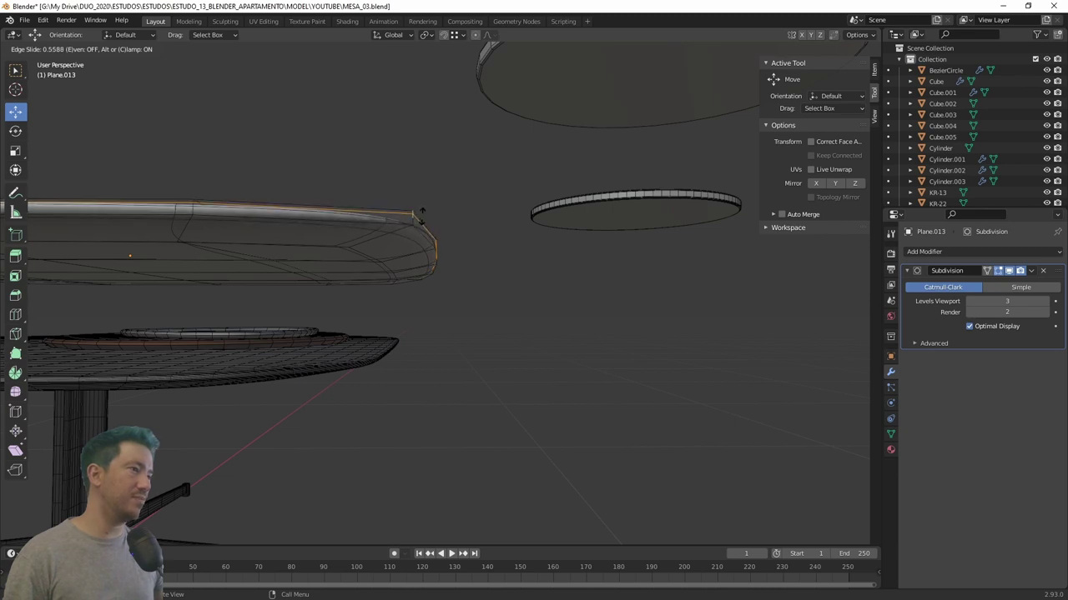
click(422, 217)
scroll(392, 225, down, 8)
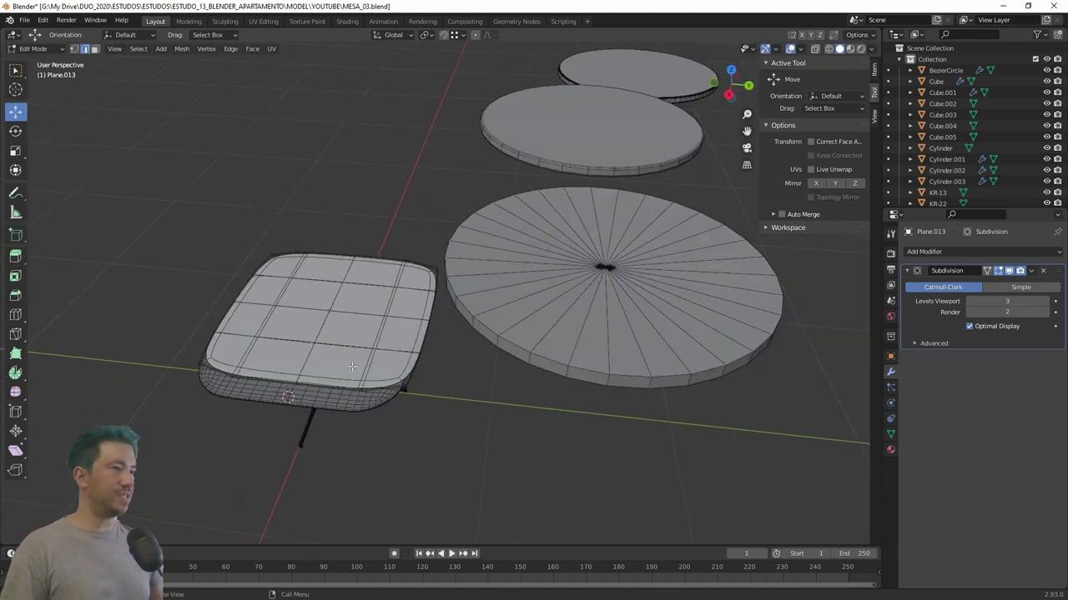
middle_drag(367, 333, 355, 369)
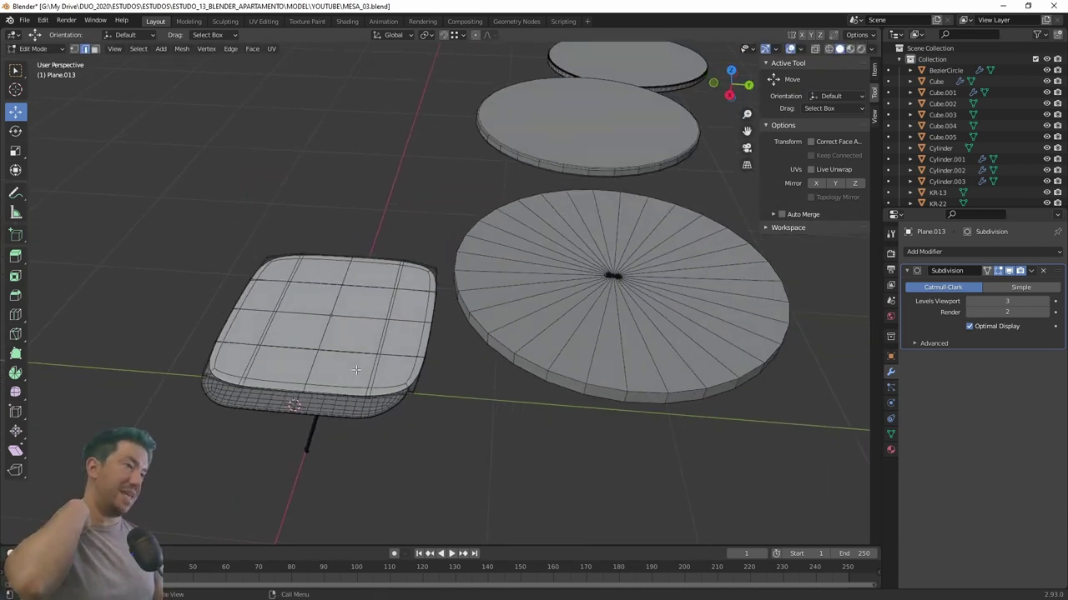
scroll(385, 347, up, 3)
mouse_move(385, 347)
middle_down()
mouse_move(365, 378)
mouse_move(395, 392)
middle_up()
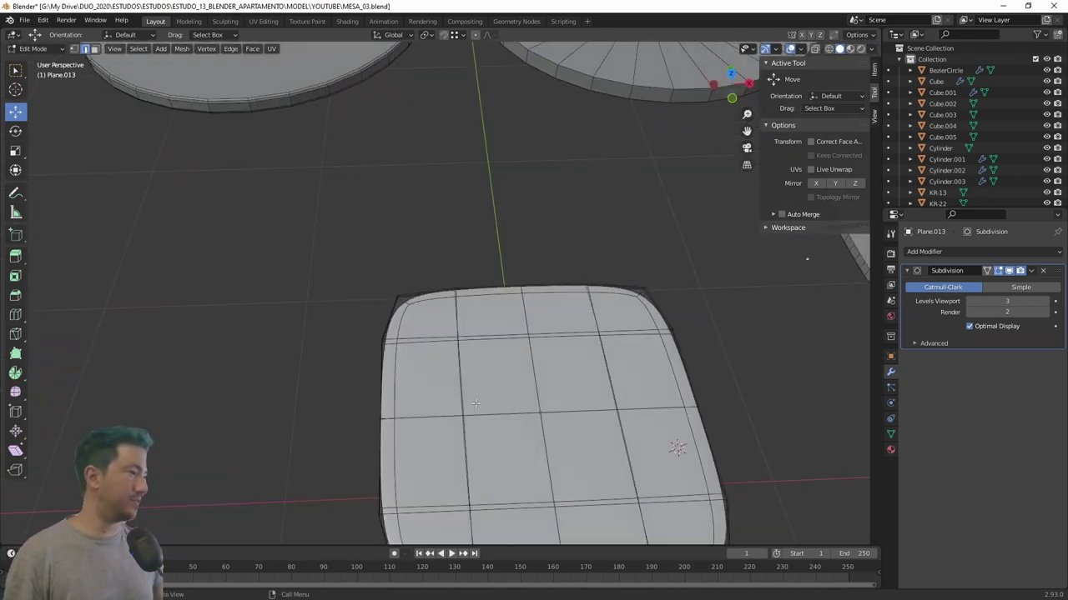
mouse_move(474, 402)
middle_down()
mouse_move(265, 284)
mouse_move(278, 257)
mouse_move(334, 267)
mouse_move(277, 247)
mouse_move(236, 314)
middle_up()
scroll(223, 337, down, 5)
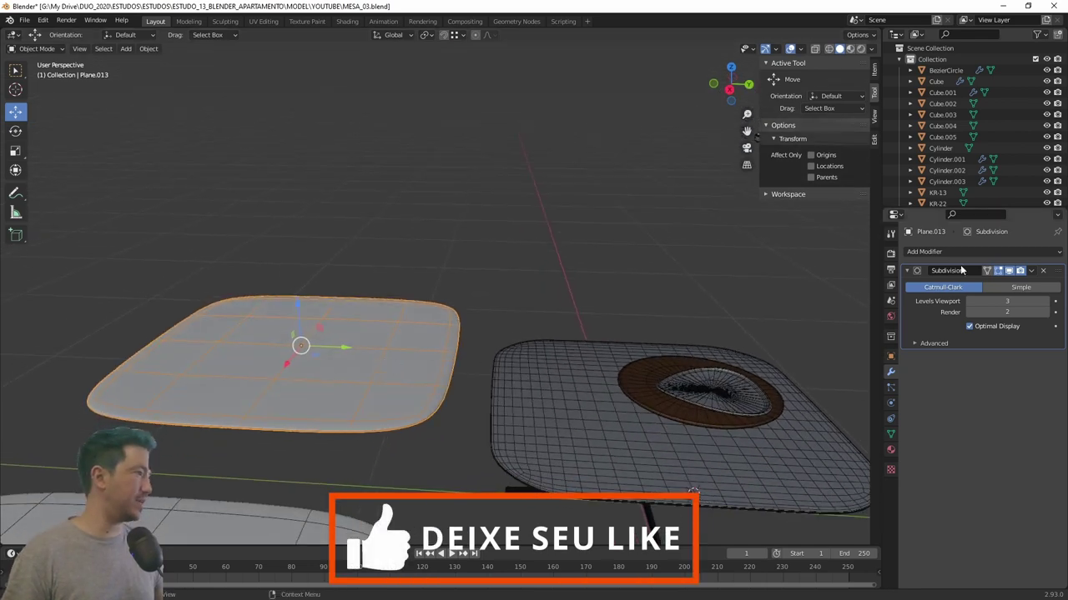
Apply Plane.013's Subdivision modifier, then deselect and orbit to inspect the tabletops' undersides.
click(1032, 272)
click(982, 283)
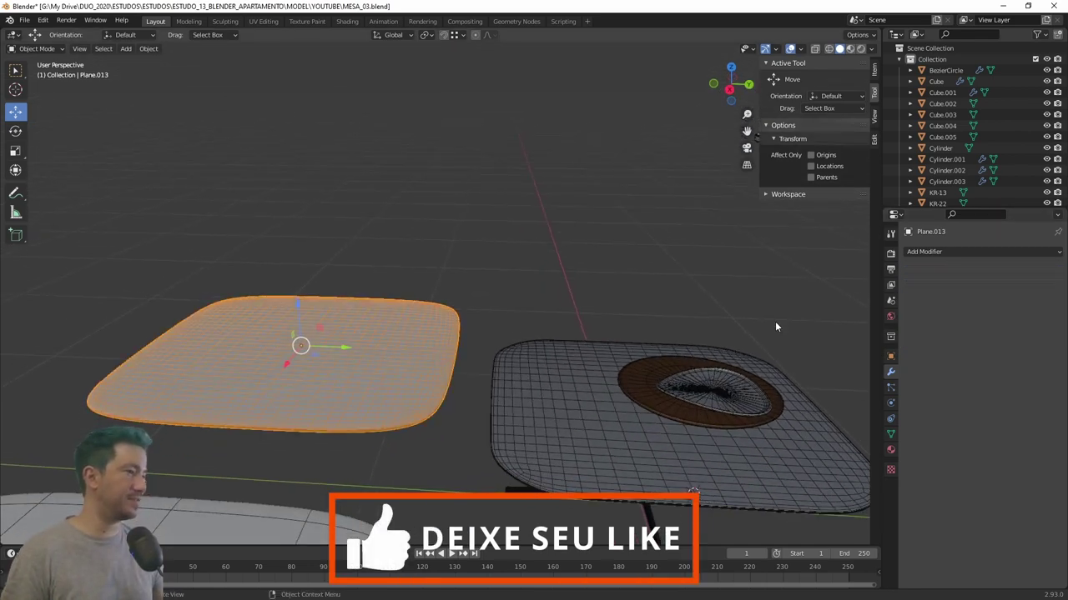
scroll(556, 280, up, 2)
scroll(502, 253, up, 1)
click(502, 252)
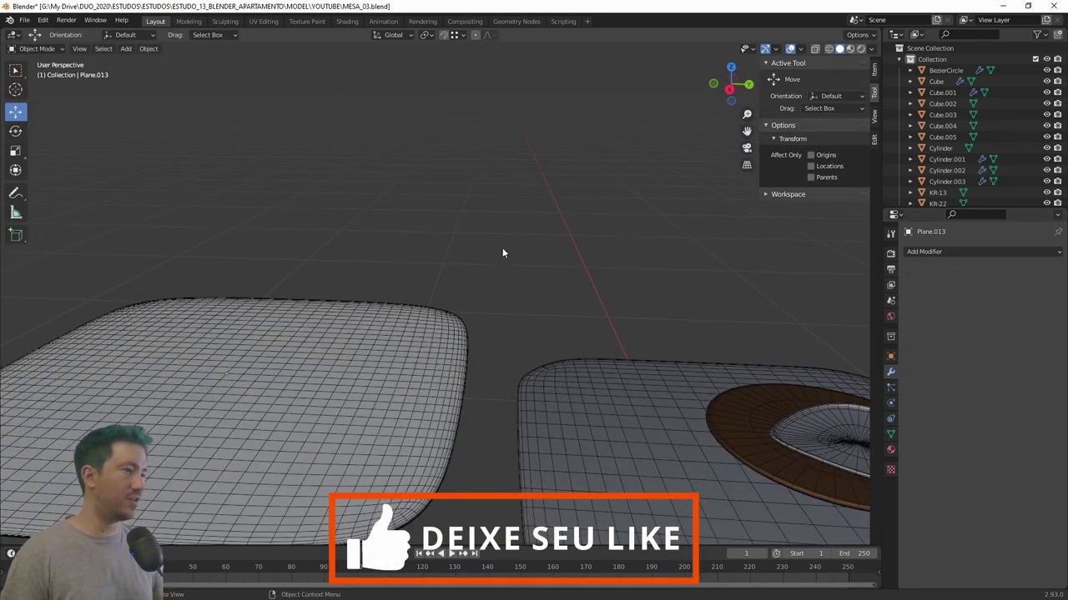
middle_drag(396, 409, 375, 342)
mouse_move(334, 298)
middle_down()
mouse_move(383, 319)
mouse_move(377, 312)
middle_up()
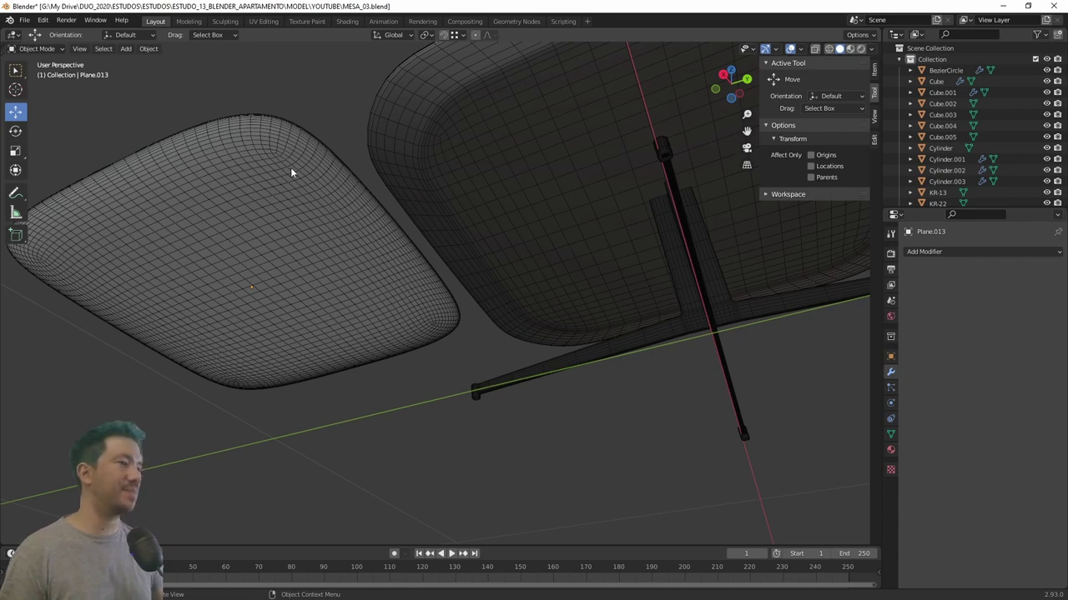
middle_drag(291, 172, 273, 211)
mouse_move(435, 167)
middle_down()
mouse_move(443, 239)
mouse_move(520, 229)
mouse_move(336, 353)
mouse_move(257, 376)
mouse_move(305, 146)
middle_up()
Select Plane.014 and isolate it in Local View in Edit Mode.
click(362, 121)
middle_drag(363, 121, 347, 129)
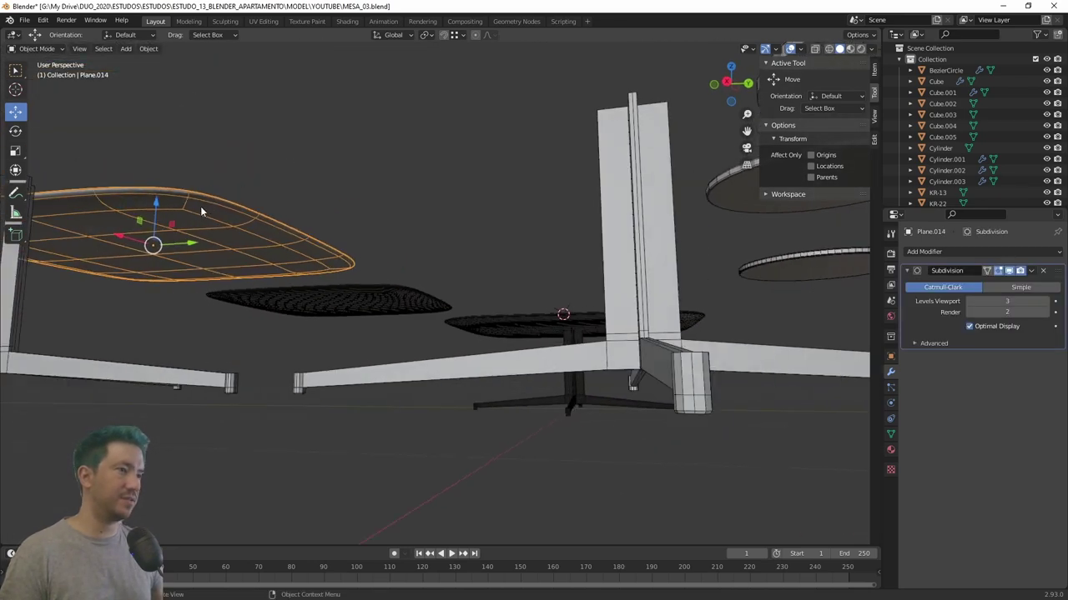
key(Tab)
mouse_move(200, 229)
middle_down()
mouse_move(162, 238)
mouse_move(233, 239)
mouse_move(437, 177)
middle_up()
key(KP_Divide)
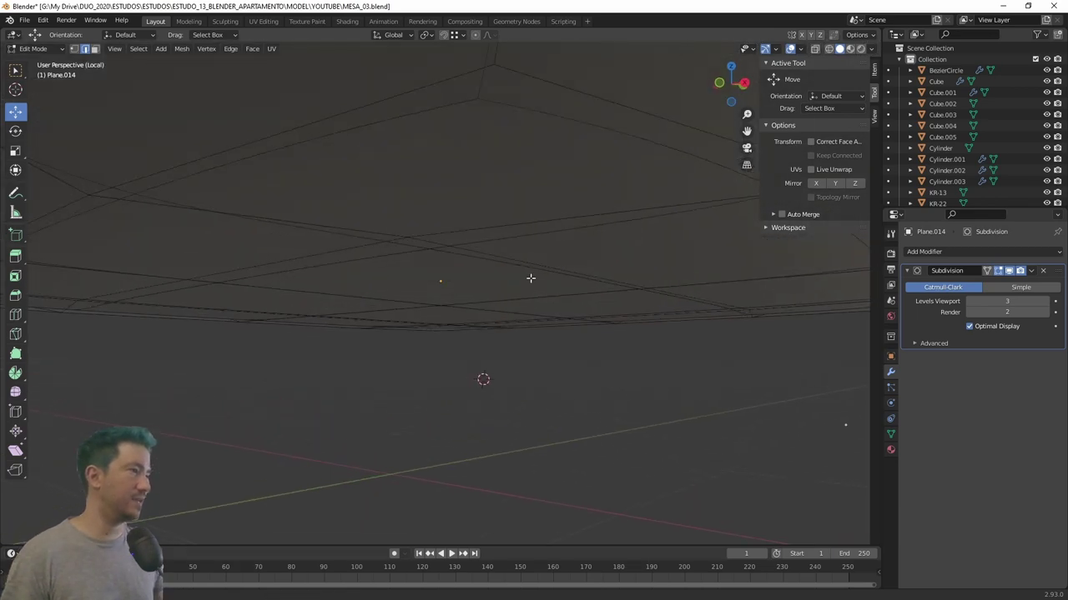
Add an edge loop slid toward the tray's rim, then exit Edit Mode and Local View.
alt+click(428, 178)
key(g)
key(g)
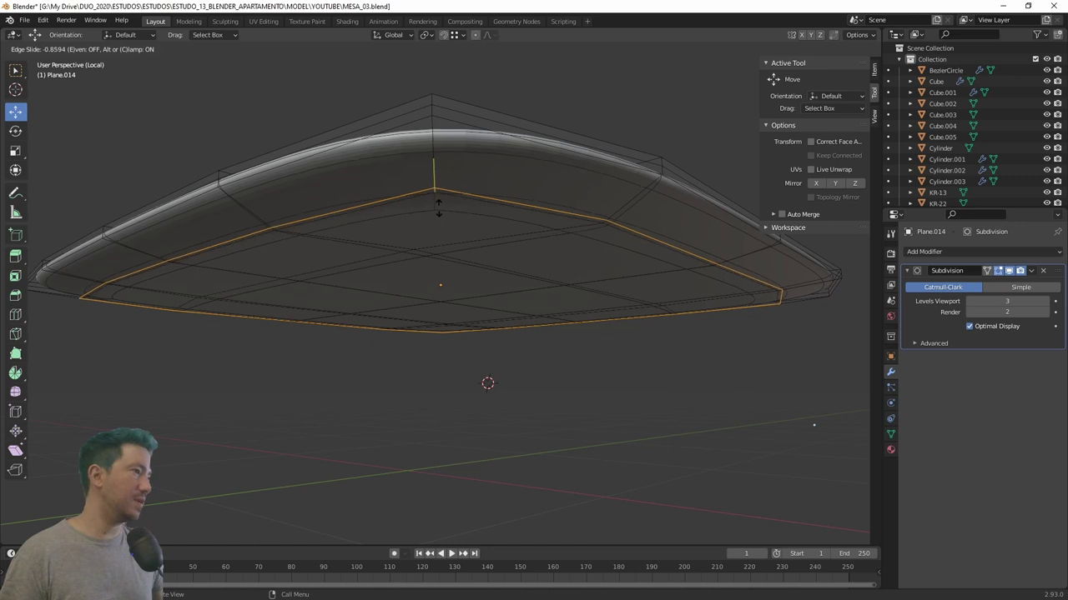
click(436, 200)
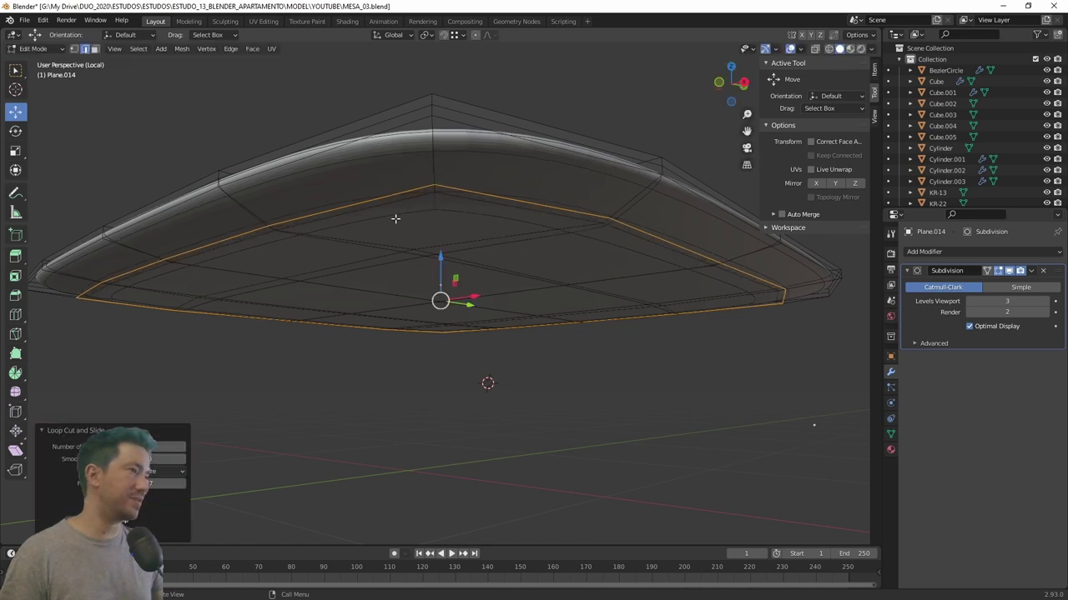
key(a)
key(Tab)
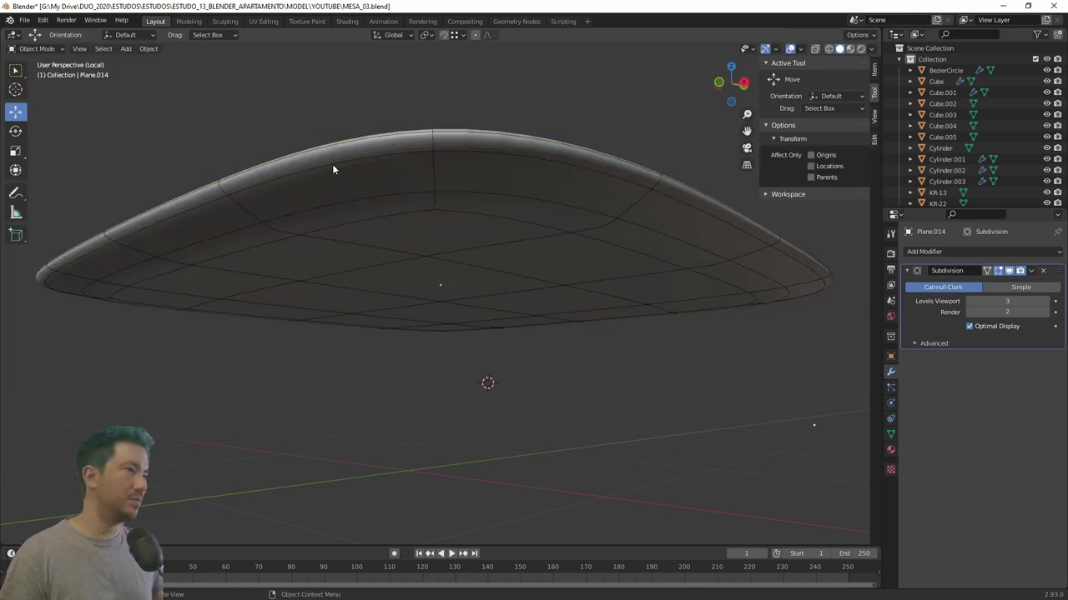
mouse_move(332, 163)
middle_down()
mouse_move(401, 265)
mouse_move(377, 212)
mouse_move(384, 188)
mouse_move(400, 207)
mouse_move(373, 270)
mouse_move(220, 258)
mouse_move(283, 241)
mouse_move(342, 146)
mouse_move(393, 365)
mouse_move(339, 326)
mouse_move(356, 377)
mouse_move(352, 399)
mouse_move(321, 415)
mouse_move(310, 276)
mouse_move(331, 248)
middle_up()
key(KP_Divide)
Select the bottom grid tray, then the left tray Plane.013.
click(352, 398)
click(245, 326)
scroll(277, 301, up, 3)
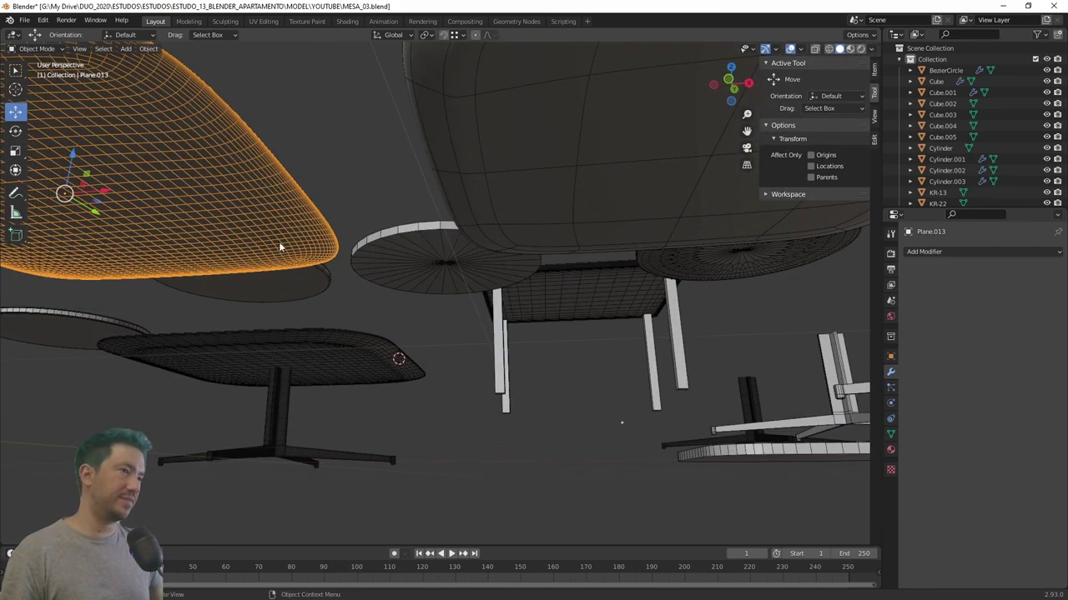
click(487, 151)
mouse_move(487, 151)
middle_down()
mouse_move(482, 175)
mouse_move(401, 180)
mouse_move(421, 242)
mouse_move(325, 363)
middle_up()
click(312, 282)
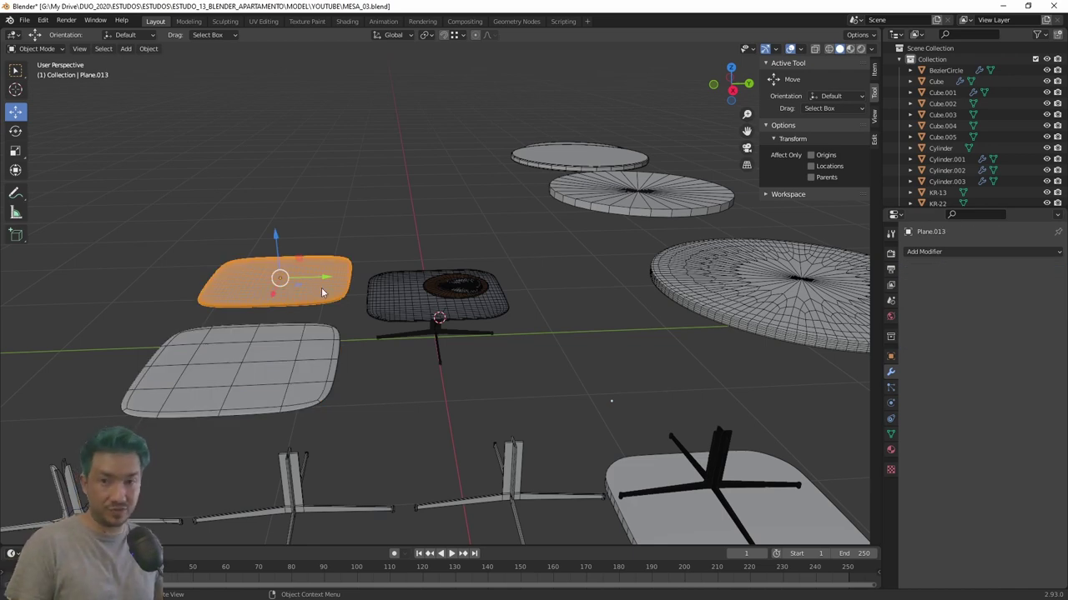
click(366, 245)
scroll(434, 332, up, 2)
scroll(430, 342, up, 2)
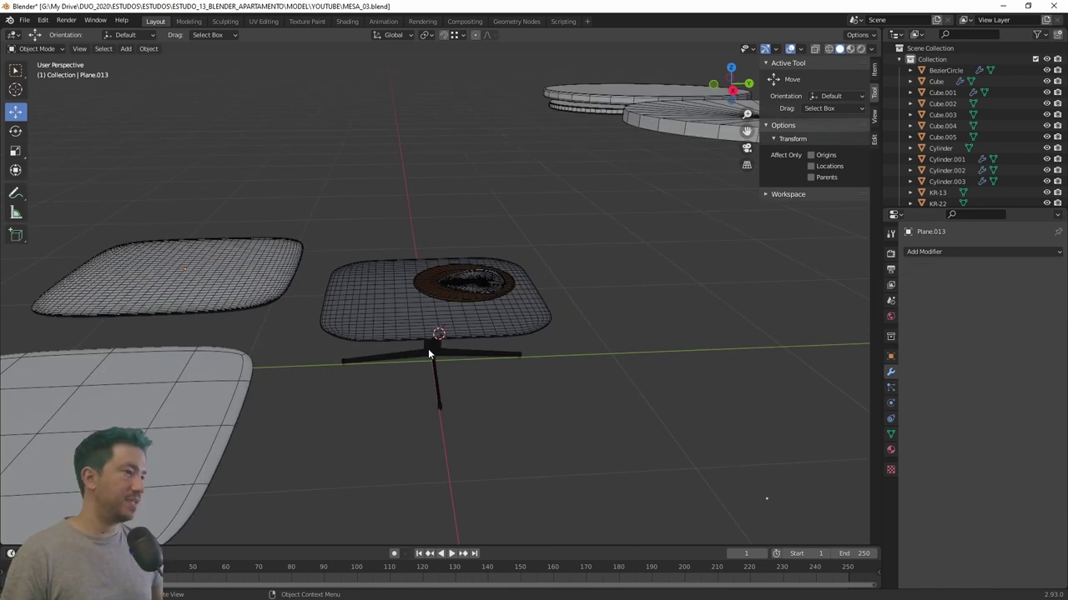
click(428, 355)
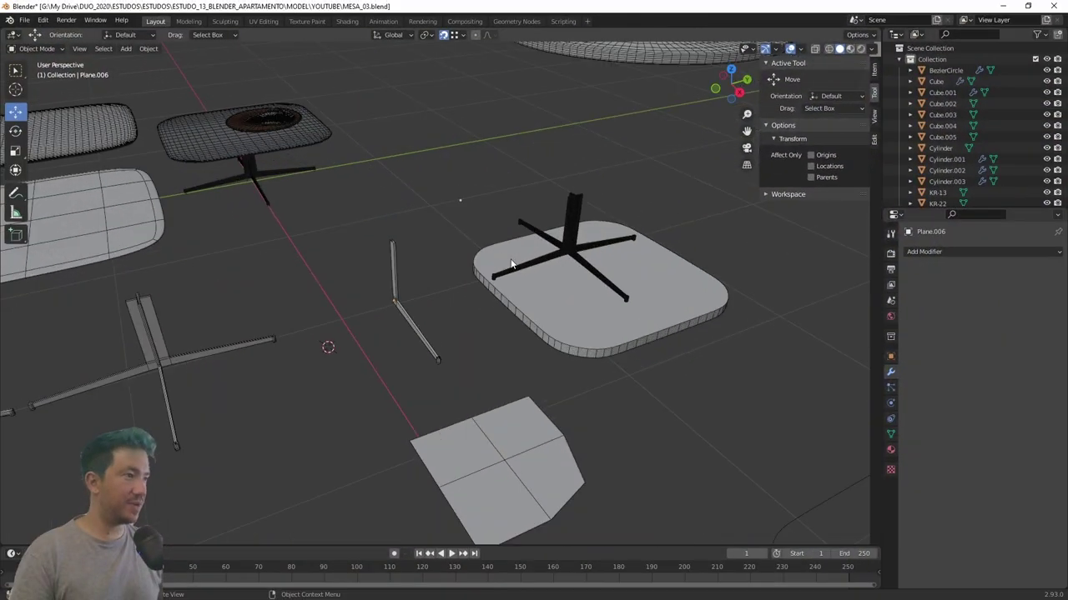
scroll(512, 263, up, 2)
Select the L-shaped table leg and frame it in the view.
scroll(480, 289, up, 2)
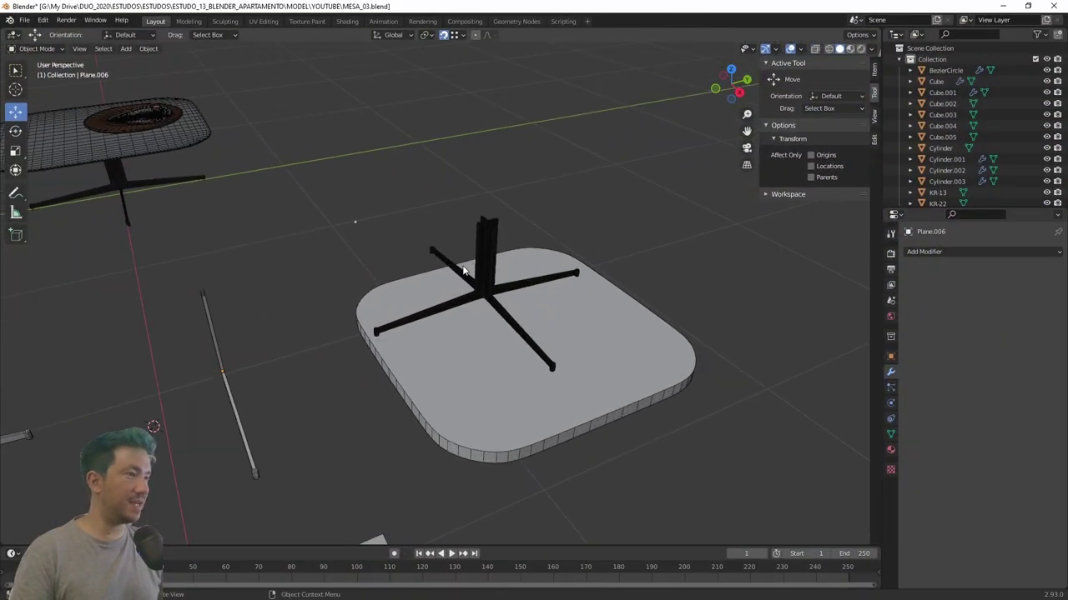
scroll(565, 195, up, 2)
scroll(531, 169, up, 2)
scroll(528, 181, up, 1)
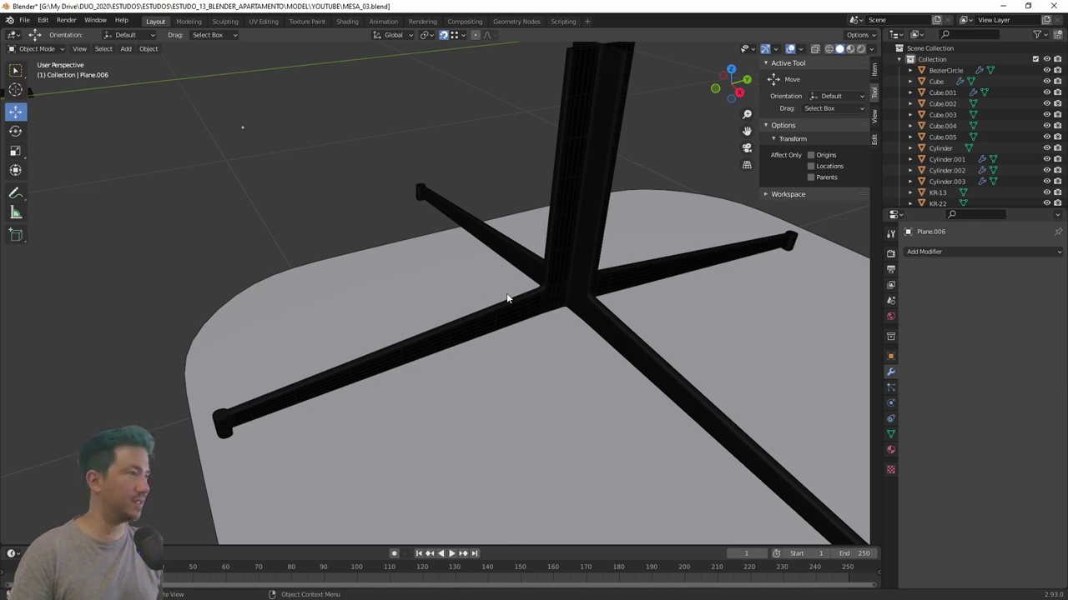
scroll(392, 363, down, 3)
scroll(249, 414, down, 2)
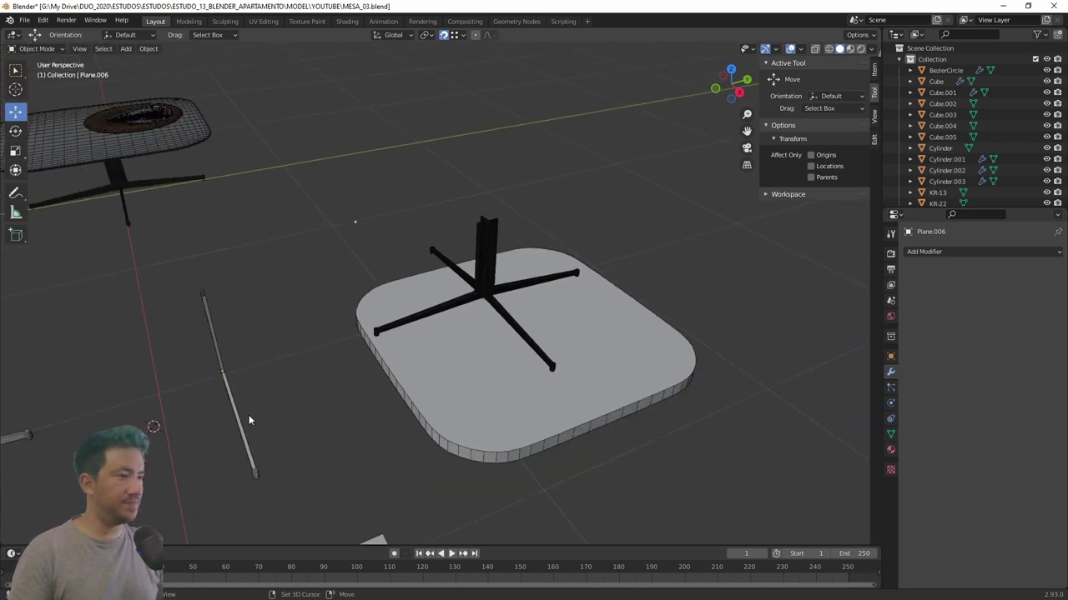
scroll(307, 383, up, 1)
scroll(280, 356, up, 3)
shift+middle_drag(279, 356, 530, 301)
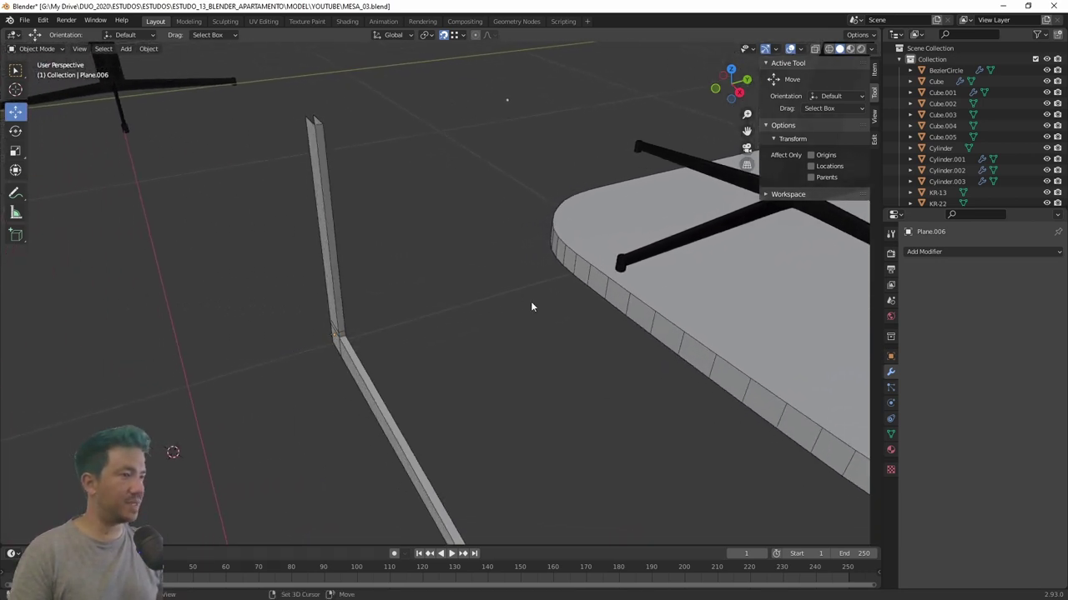
click(344, 348)
mouse_move(307, 382)
middle_down()
mouse_move(341, 417)
mouse_move(419, 443)
mouse_move(381, 386)
mouse_move(325, 385)
mouse_move(182, 476)
middle_up()
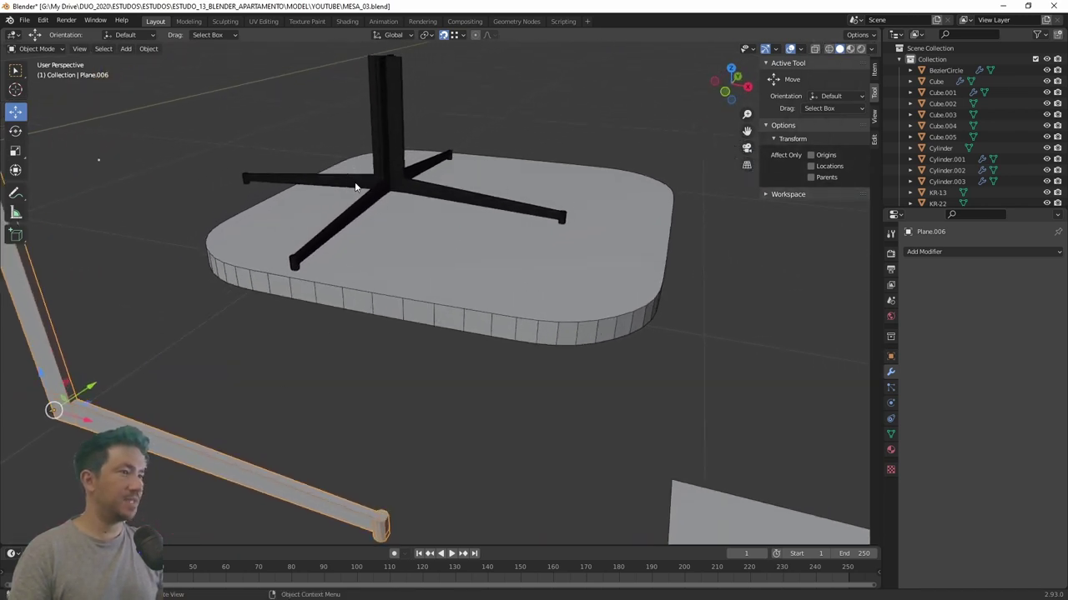
mouse_move(389, 207)
middle_down()
mouse_move(260, 427)
mouse_move(240, 270)
middle_up()
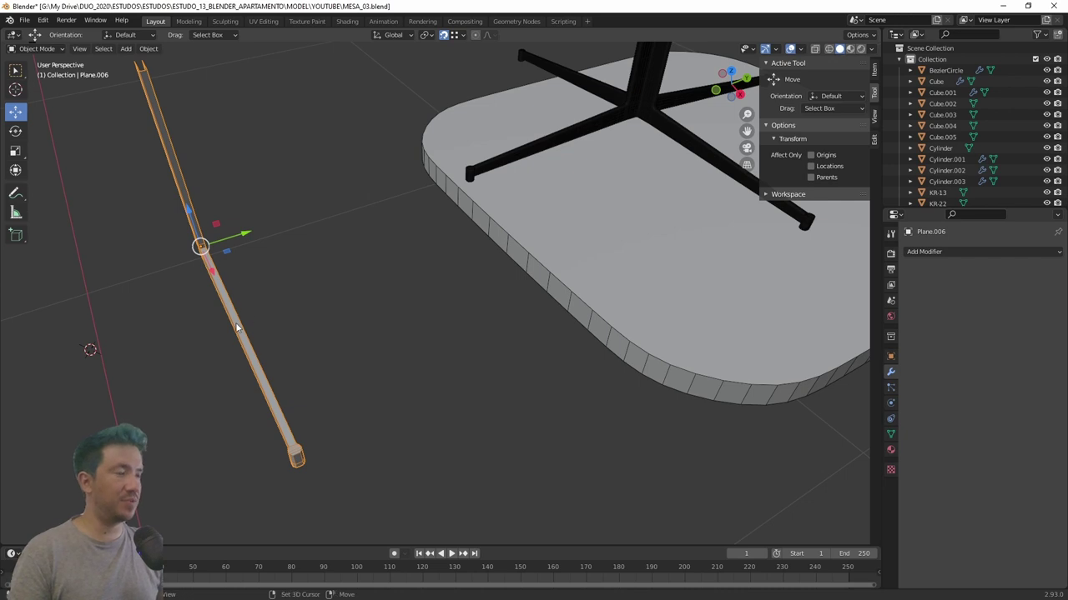
key(KP_Decimal)
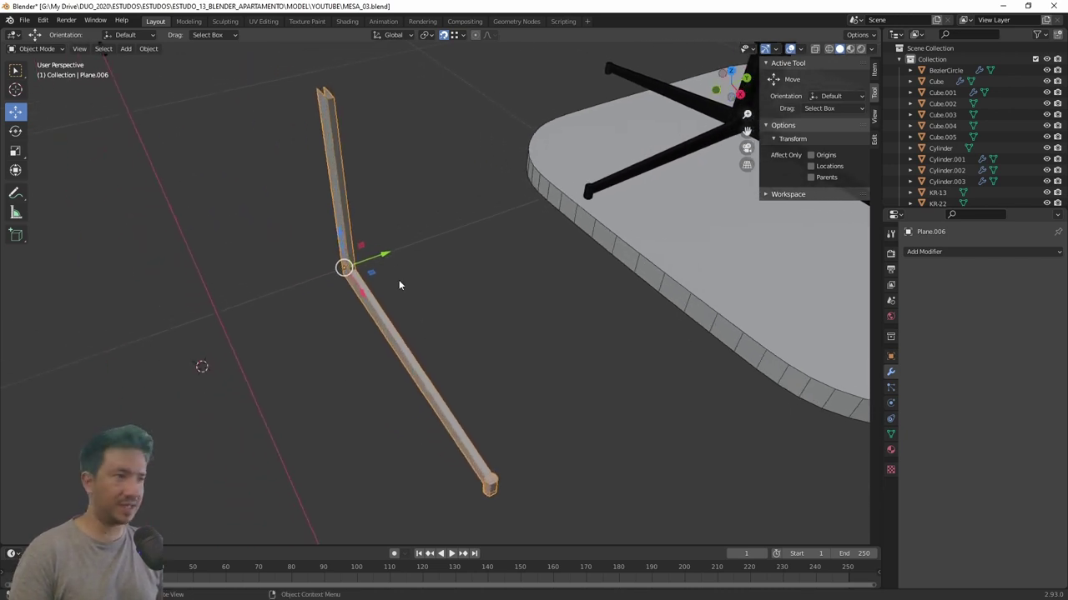
mouse_move(291, 352)
middle_down()
mouse_move(340, 353)
mouse_move(289, 352)
mouse_move(271, 383)
mouse_move(309, 454)
mouse_move(374, 420)
mouse_move(370, 345)
middle_up()
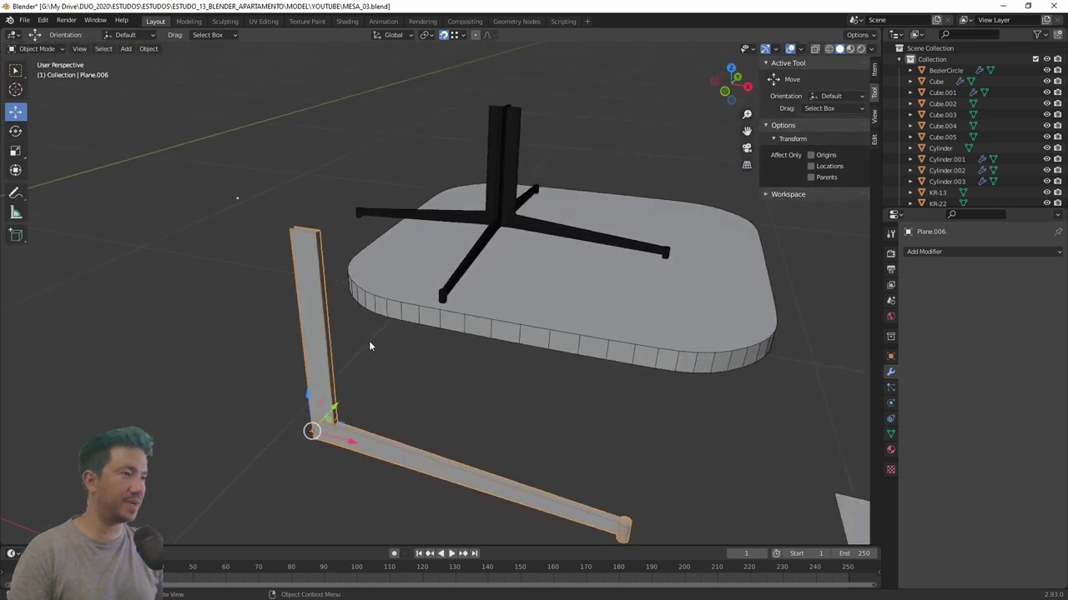
Place the 3D cursor at the leg's corner with nothing selected and bring up the Add menu.
click(255, 402)
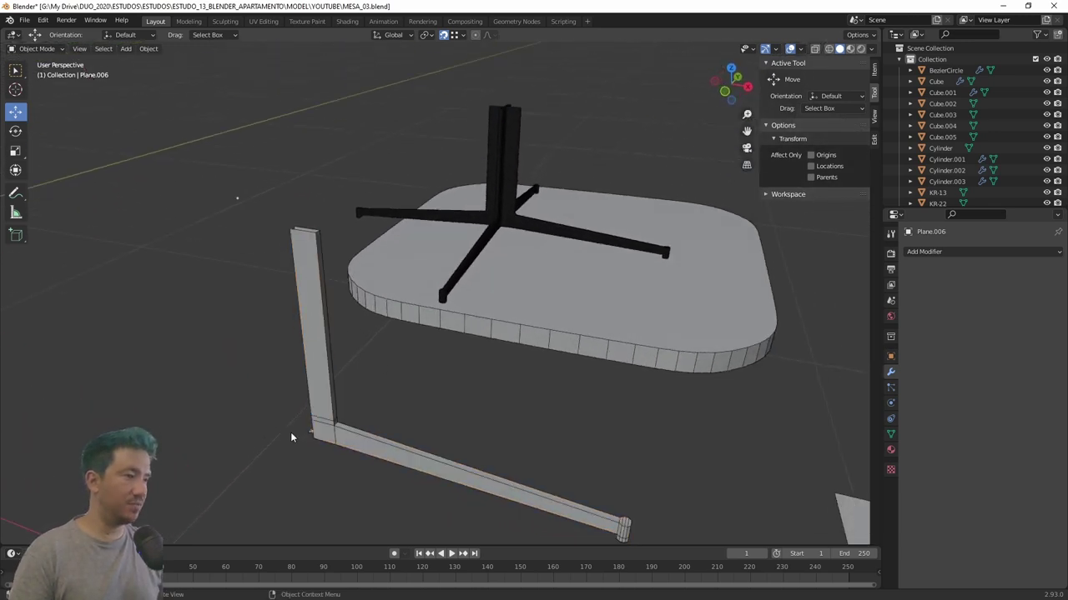
shift+right_click(281, 424)
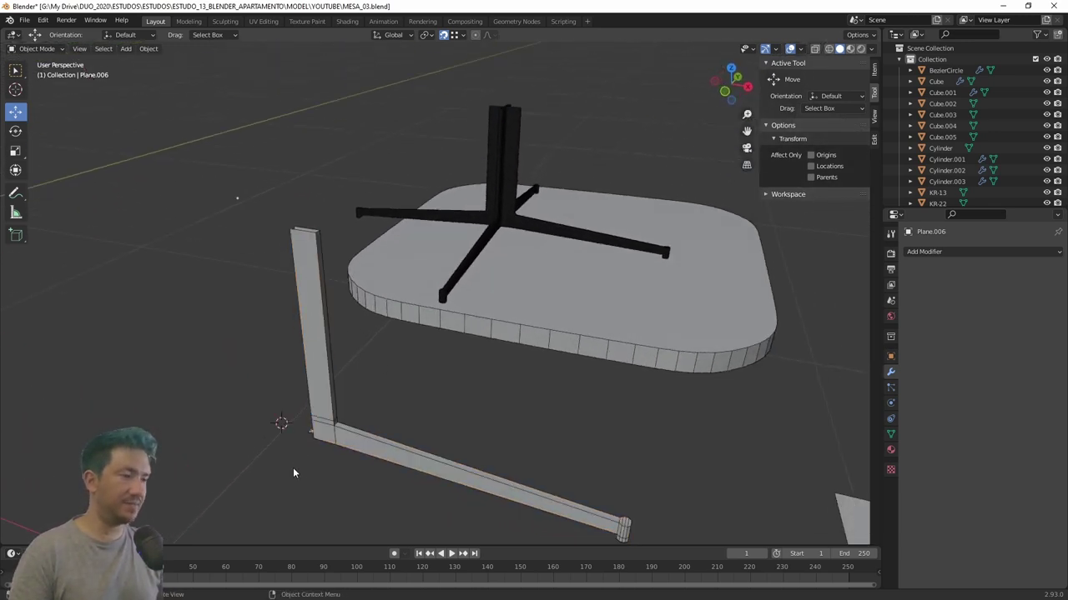
click(289, 448)
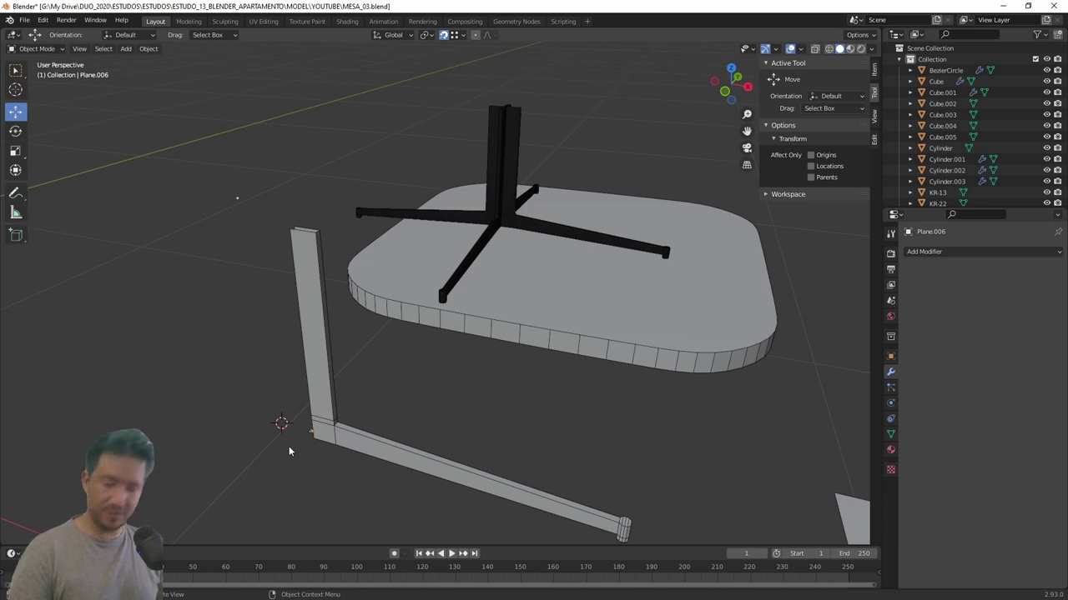
key(shift+a)
mouse_move(250, 373)
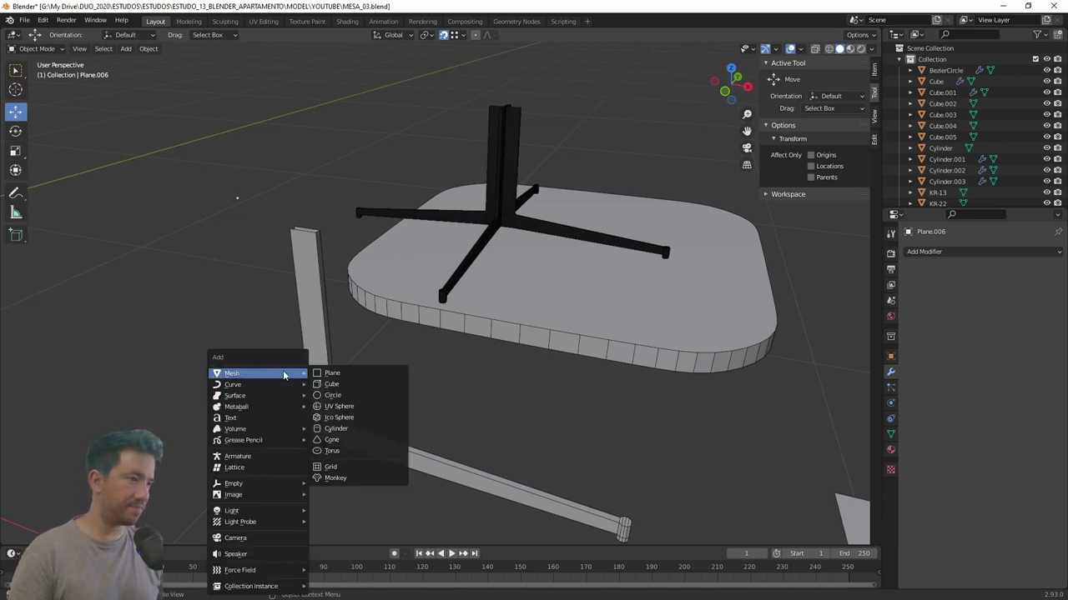
Add a plane at the leg's corner, scale it down, and rotate it 90° on X to stand upright.
click(329, 374)
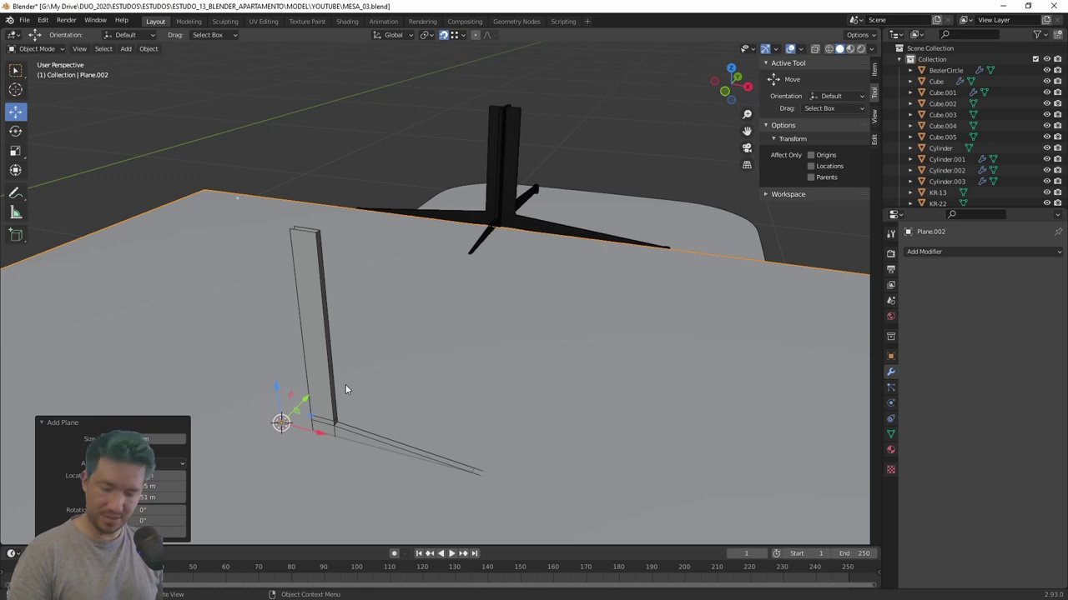
key(s)
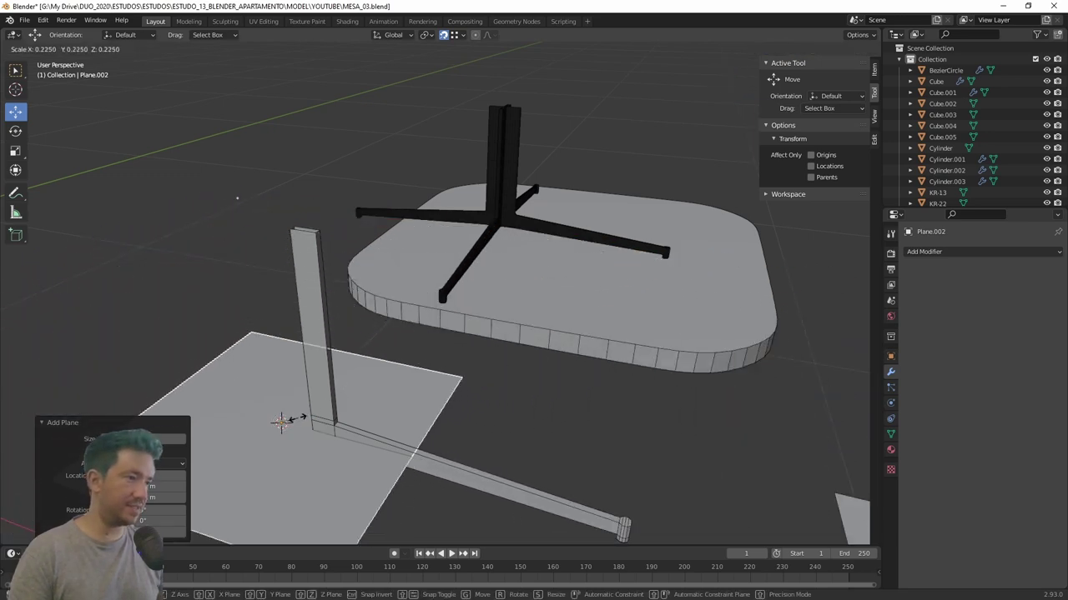
click(288, 424)
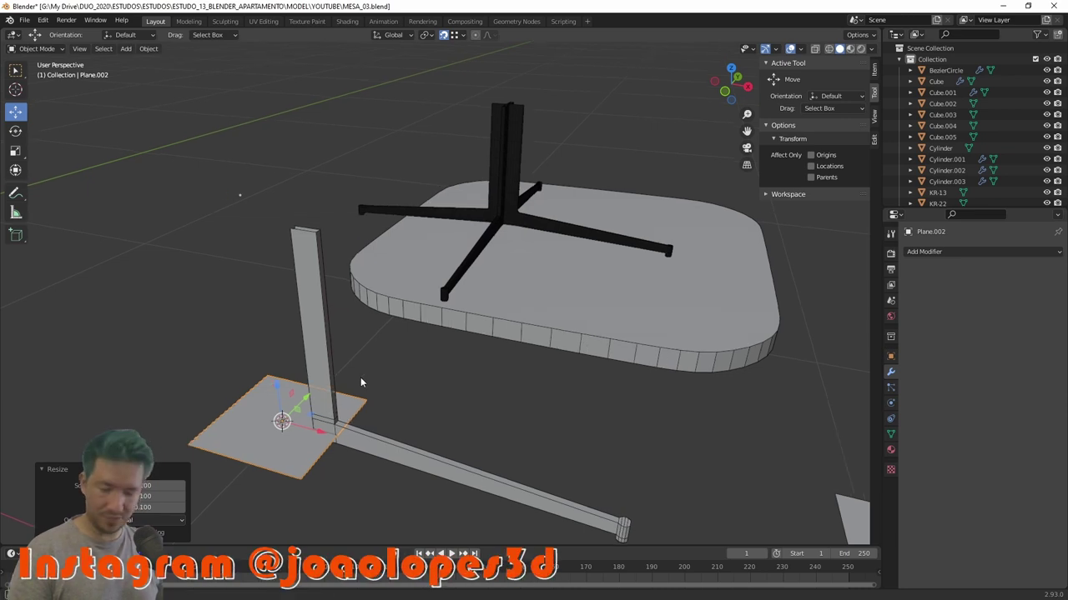
key(r)
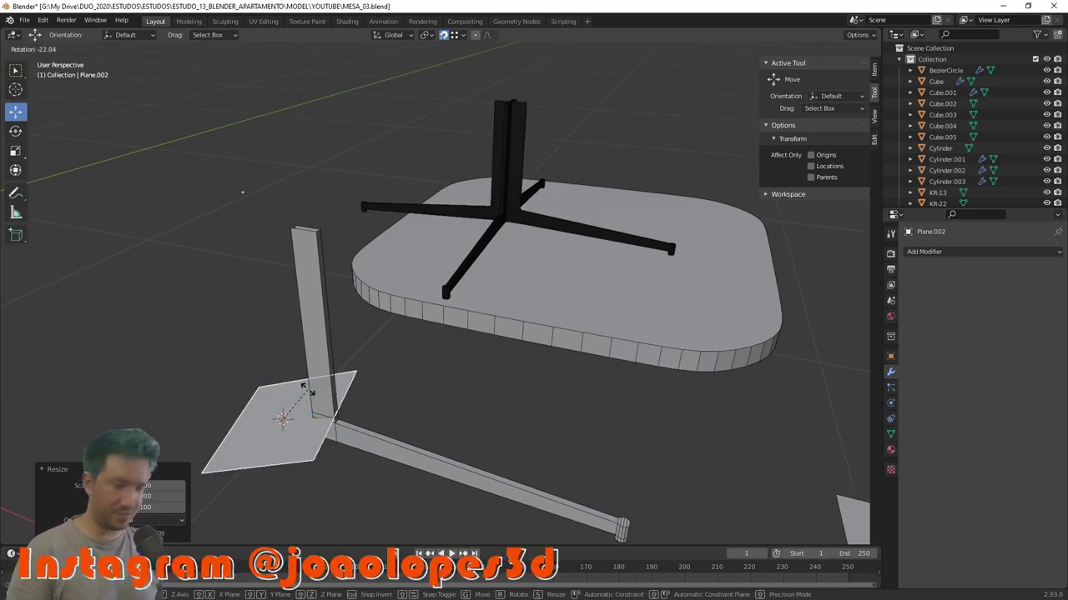
key(y)
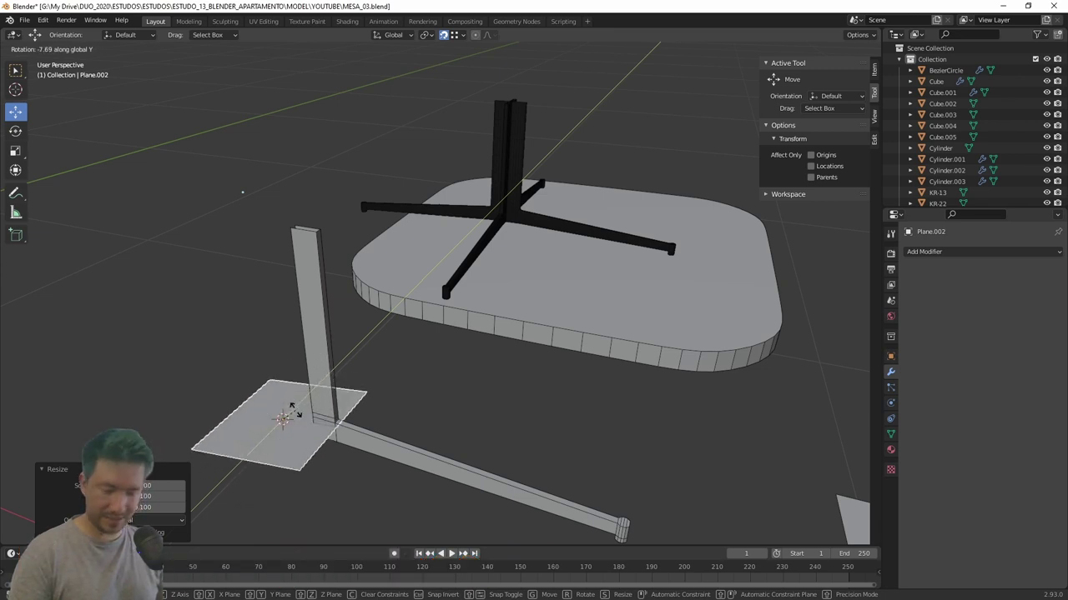
key(x)
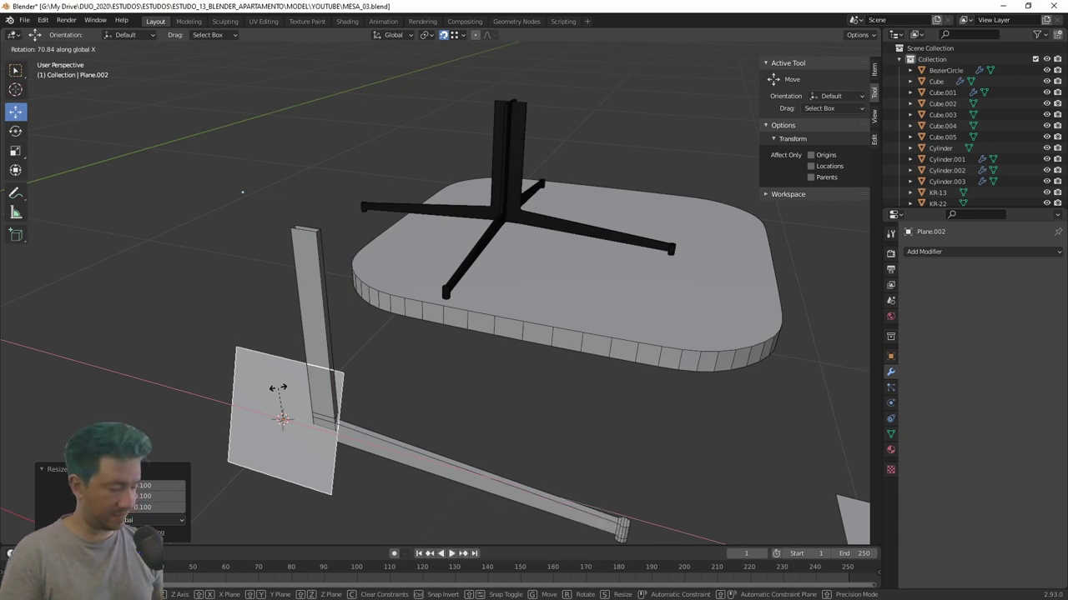
text(90)
key(Return)
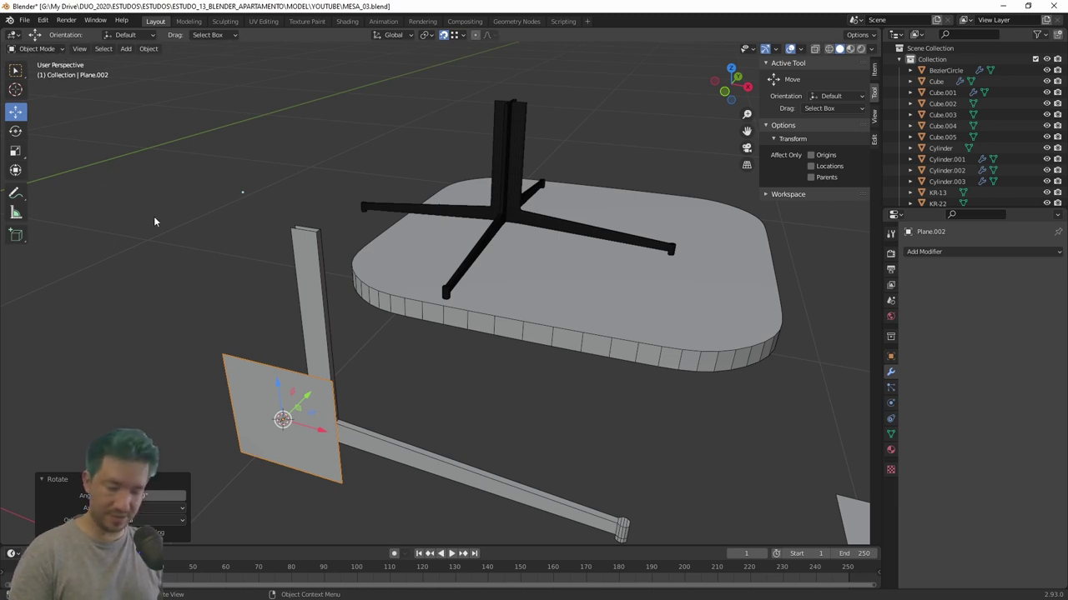
key(r)
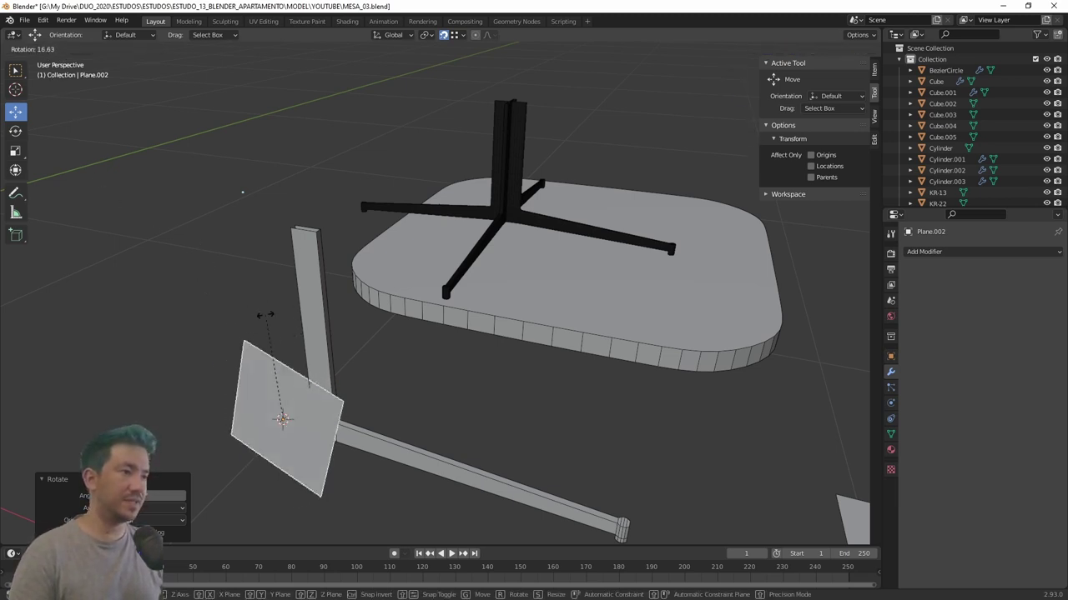
key(Escape)
mouse_move(290, 420)
middle_down()
mouse_move(321, 411)
mouse_move(318, 468)
mouse_move(302, 365)
middle_up()
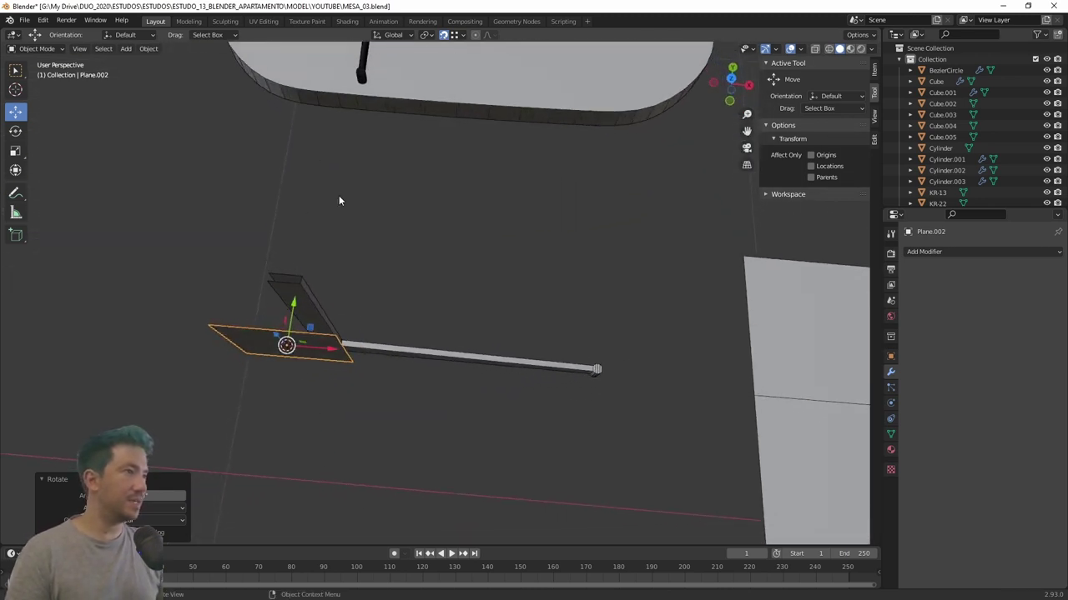
Shrink Plane.002 and raise it onto the top of the upright leg.
mouse_move(292, 308)
mouse_down()
mouse_move(293, 297)
mouse_move(311, 308)
mouse_up()
key(KP_Decimal)
key(s)
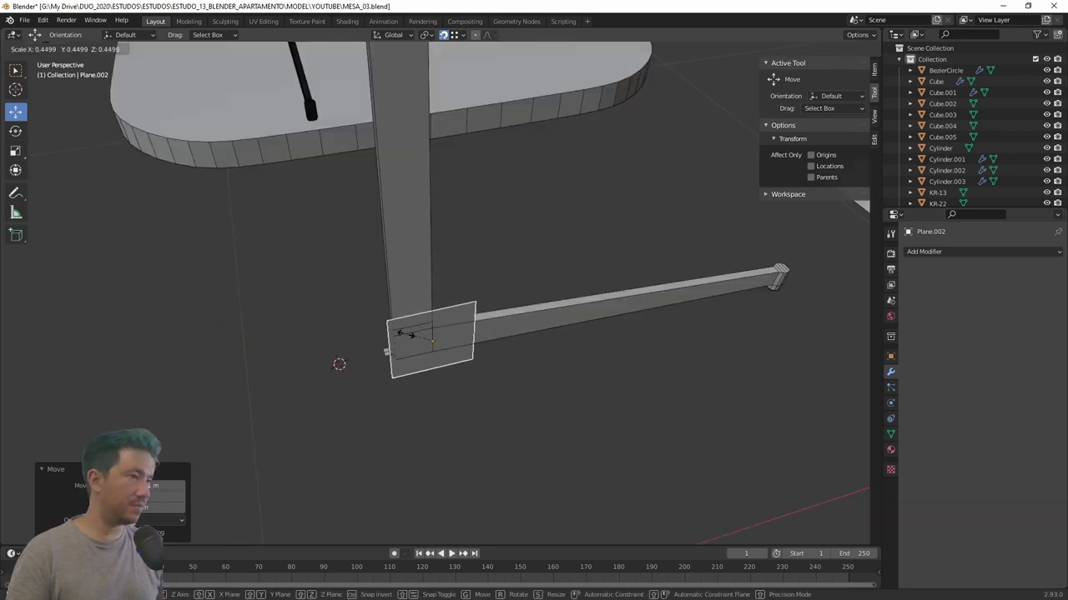
click(422, 344)
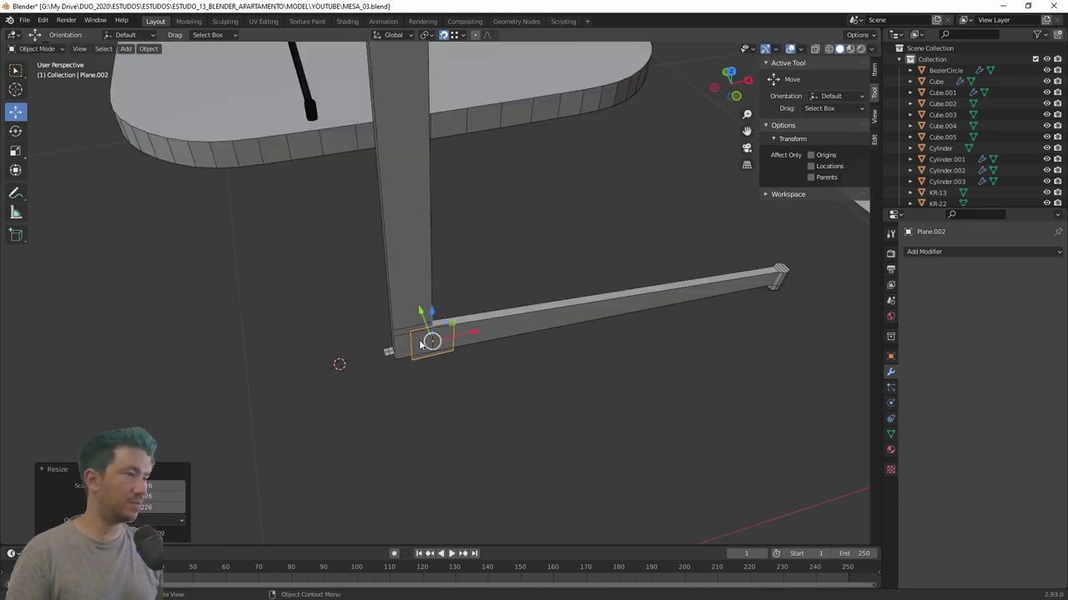
drag(433, 319, 459, 473)
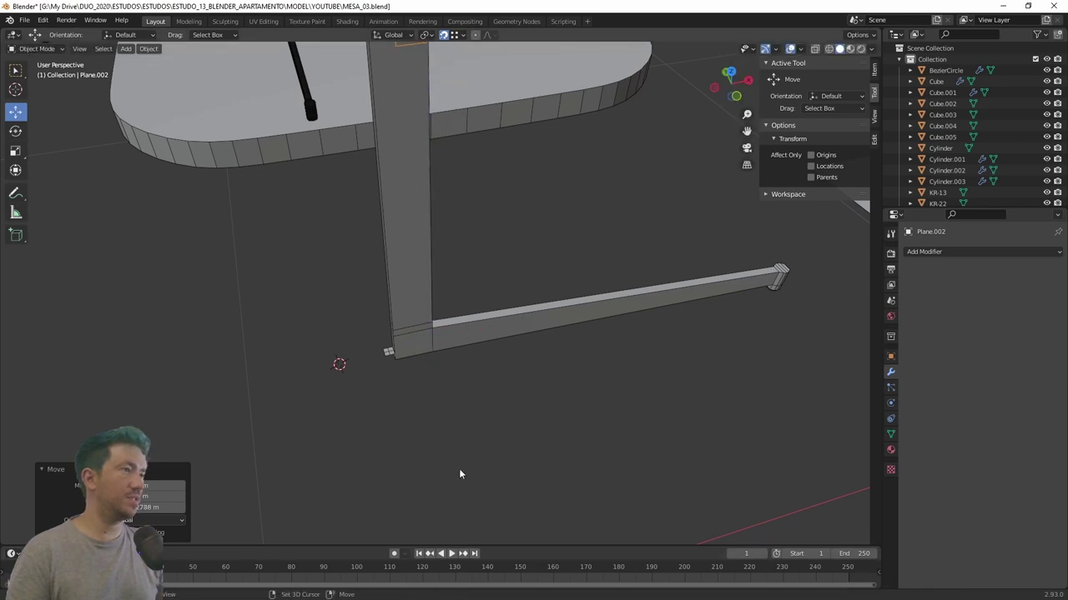
key(KP_Decimal)
key(s)
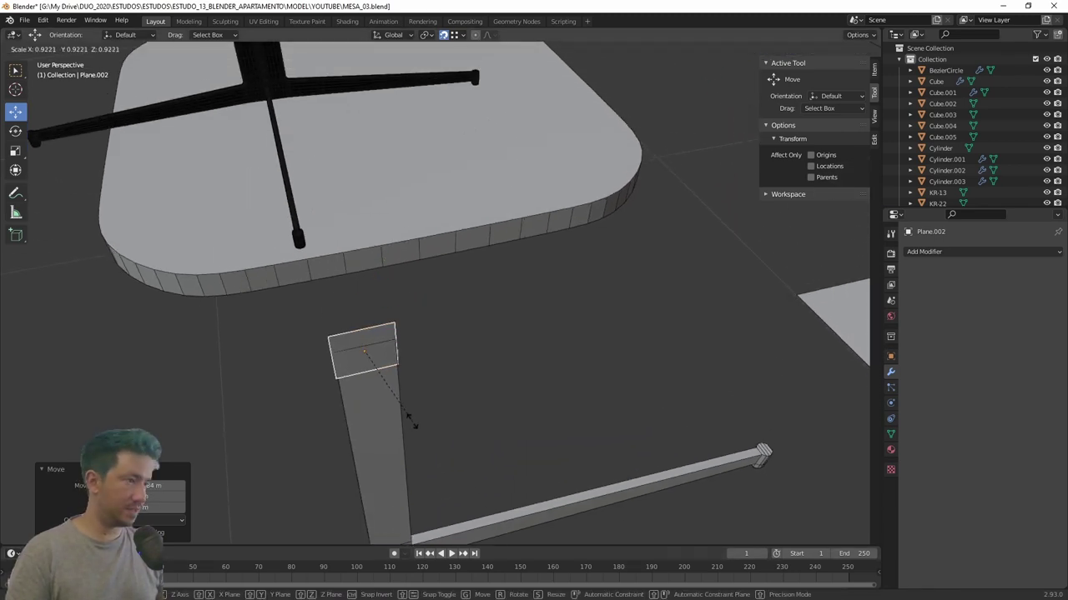
click(407, 418)
mouse_move(436, 385)
middle_down()
mouse_move(442, 317)
mouse_move(348, 233)
middle_up()
drag(361, 240, 360, 261)
middle_drag(418, 294, 423, 314)
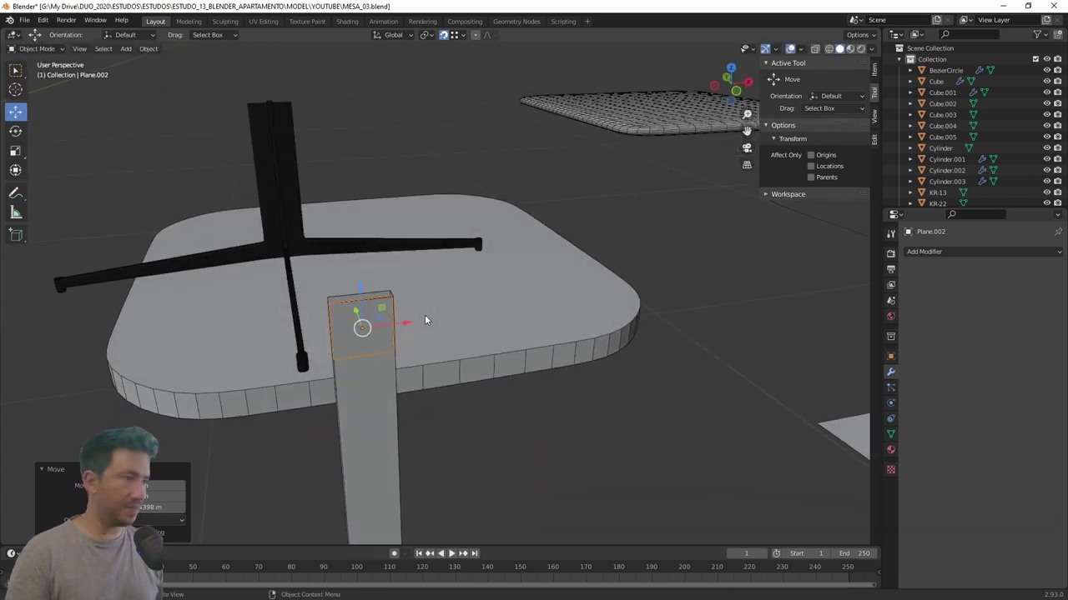
In Edit Mode, move the plane's edges along Z and X to match the leg's sides.
key(Tab)
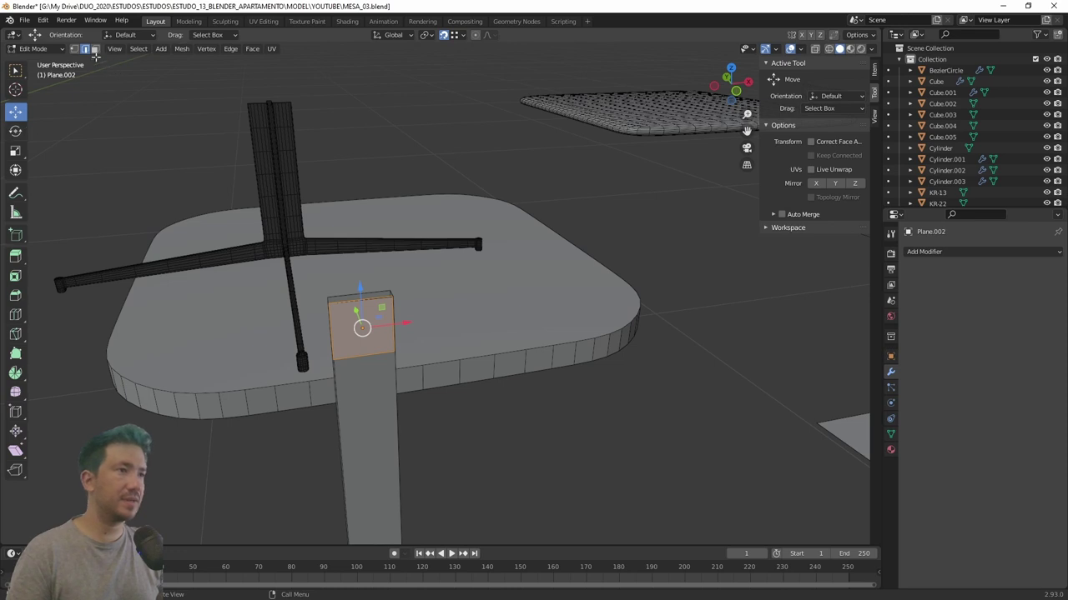
middle_drag(357, 298, 312, 303)
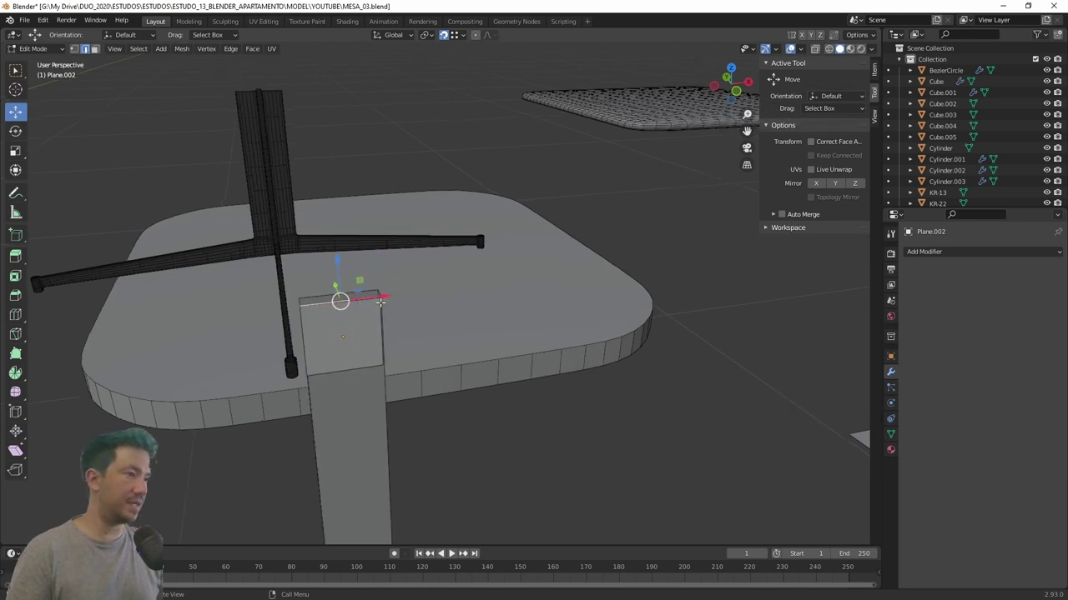
key(g)
key(z)
click(363, 294)
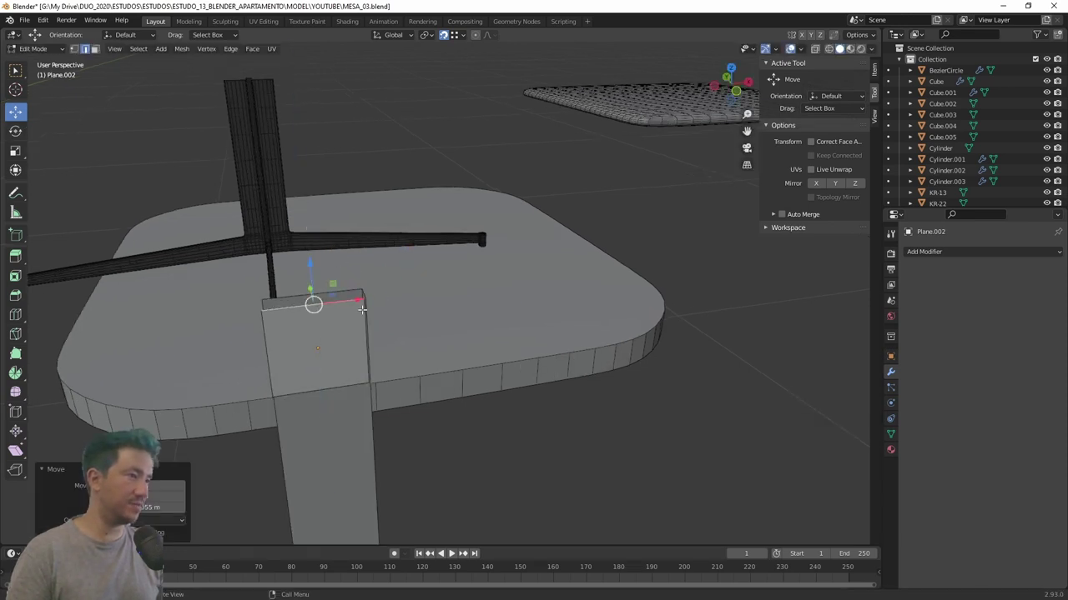
key(g)
key(x)
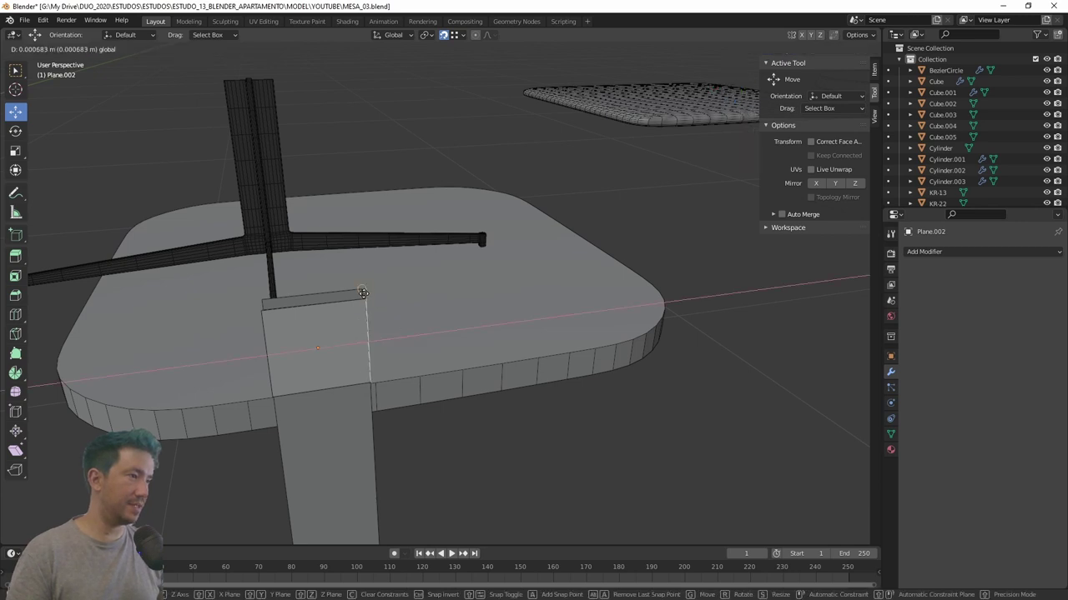
click(367, 298)
click(279, 324)
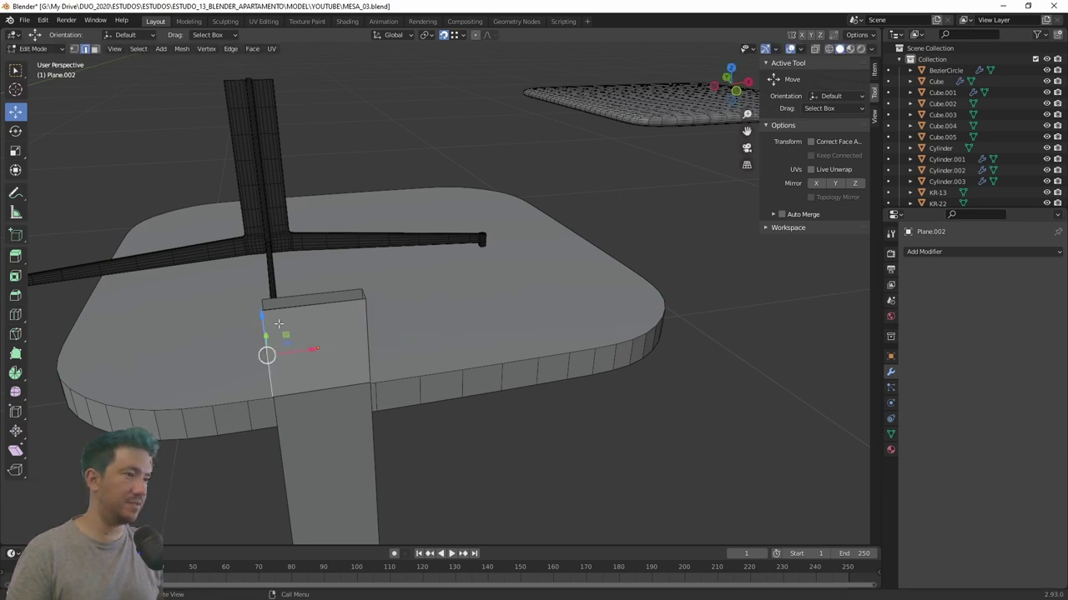
drag(299, 351, 265, 303)
click(261, 311)
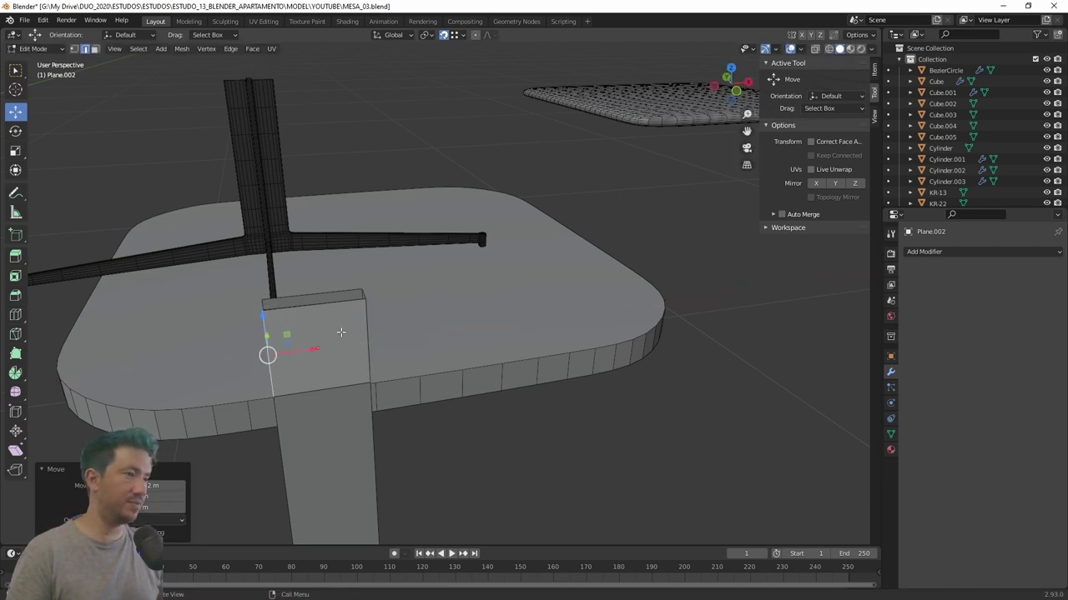
mouse_move(266, 350)
middle_down()
mouse_move(305, 317)
mouse_move(278, 333)
middle_up()
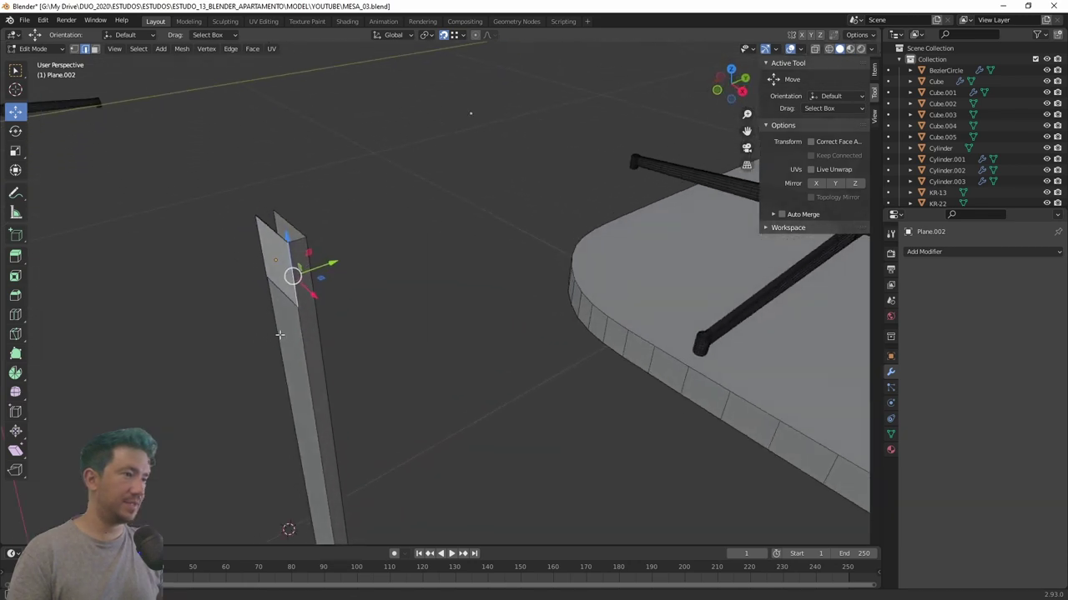
key(g)
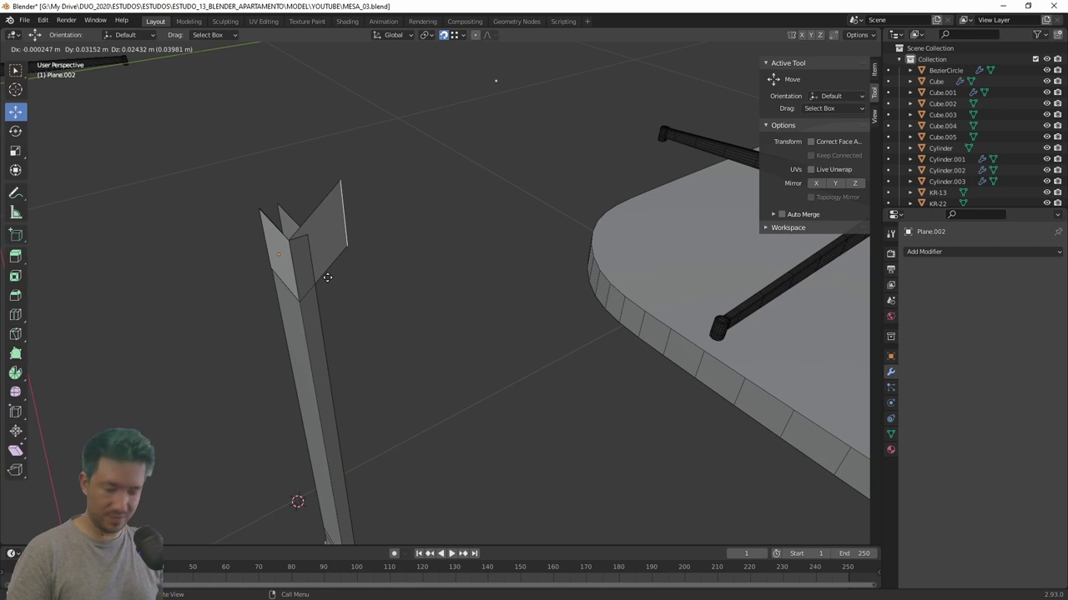
Finish the Y-axis move and extrude the profile's end along X.
key(y)
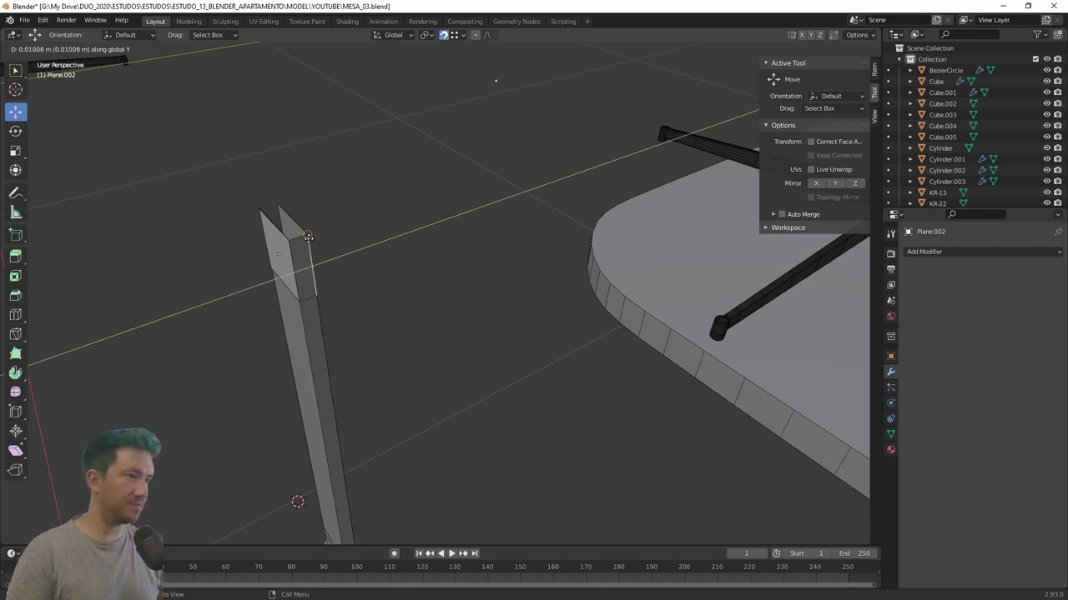
click(308, 238)
mouse_move(372, 289)
middle_down()
mouse_move(269, 286)
mouse_move(352, 298)
middle_up()
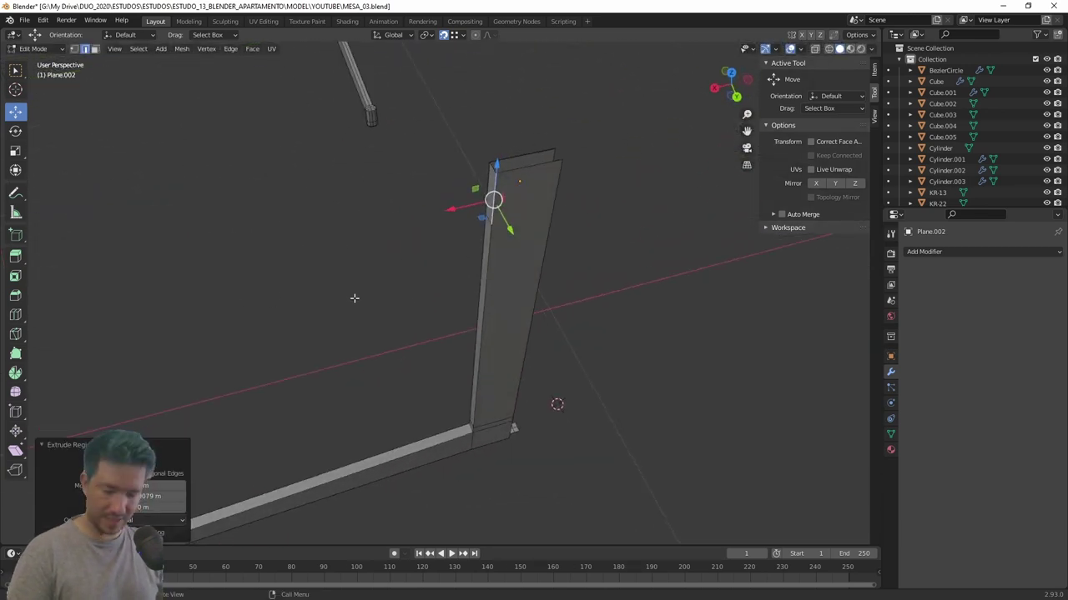
key(e)
key(x)
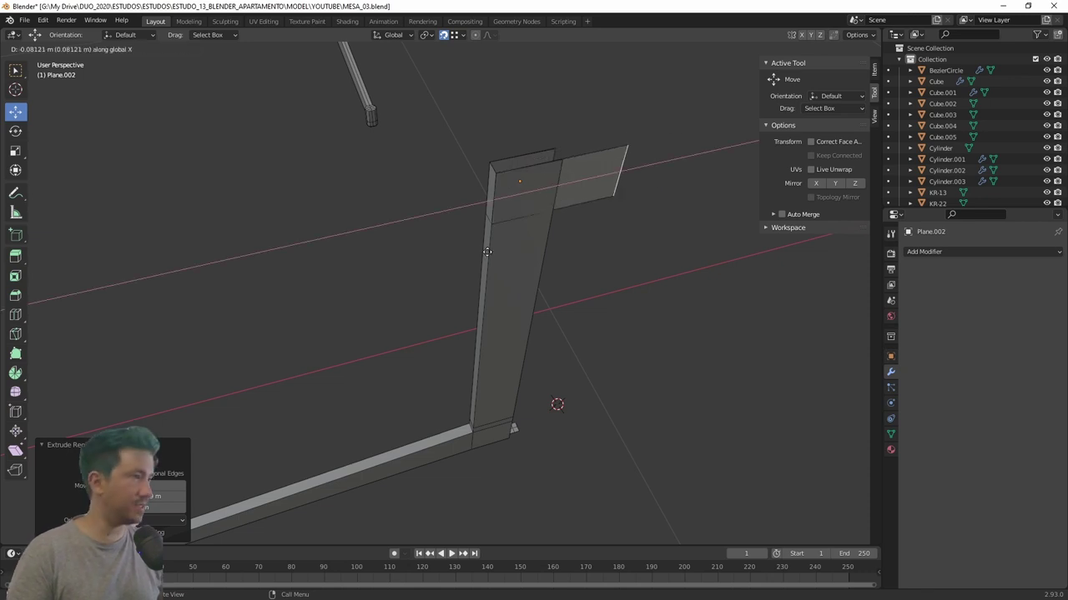
click(562, 162)
Drag the extruded end down the pillar to its bottom corner.
mouse_move(558, 184)
middle_down()
mouse_move(532, 230)
mouse_move(476, 278)
mouse_move(394, 296)
middle_up()
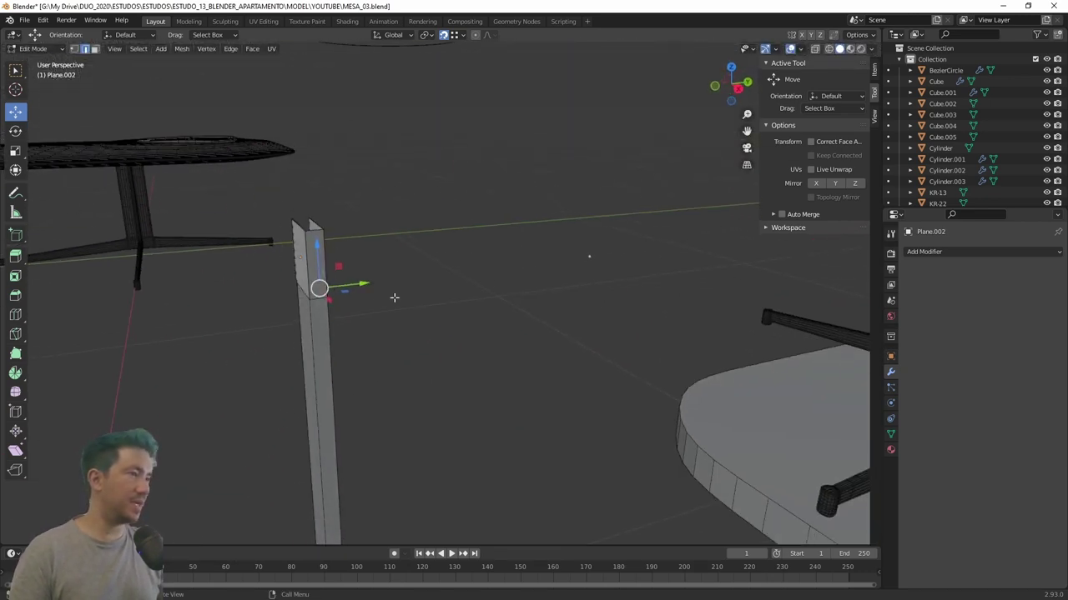
mouse_move(309, 319)
middle_down()
mouse_move(364, 309)
mouse_move(275, 285)
middle_up()
scroll(313, 242, down, 3)
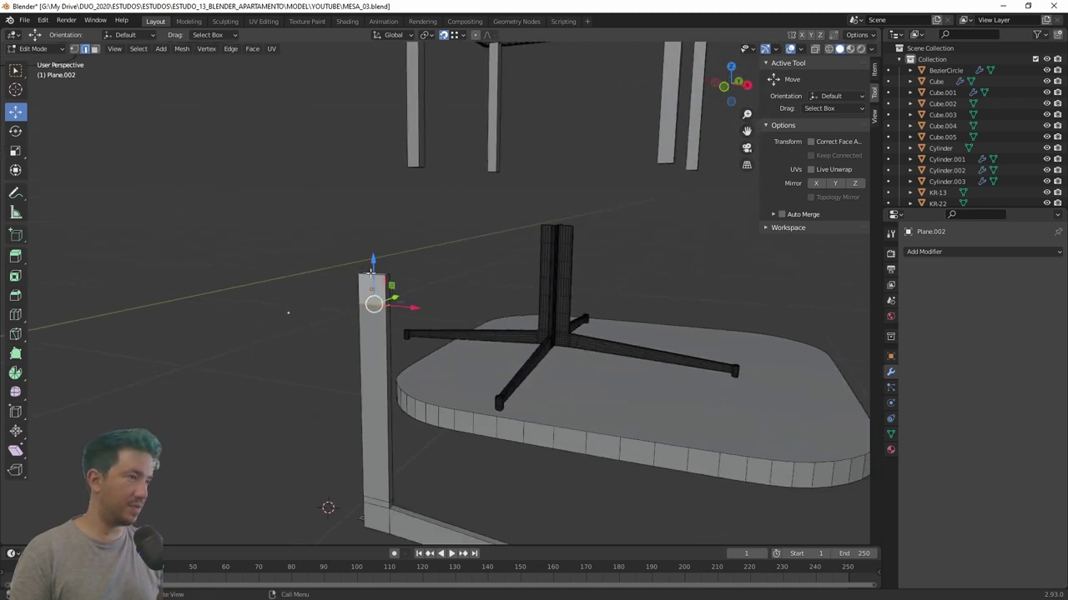
drag(374, 268, 390, 498)
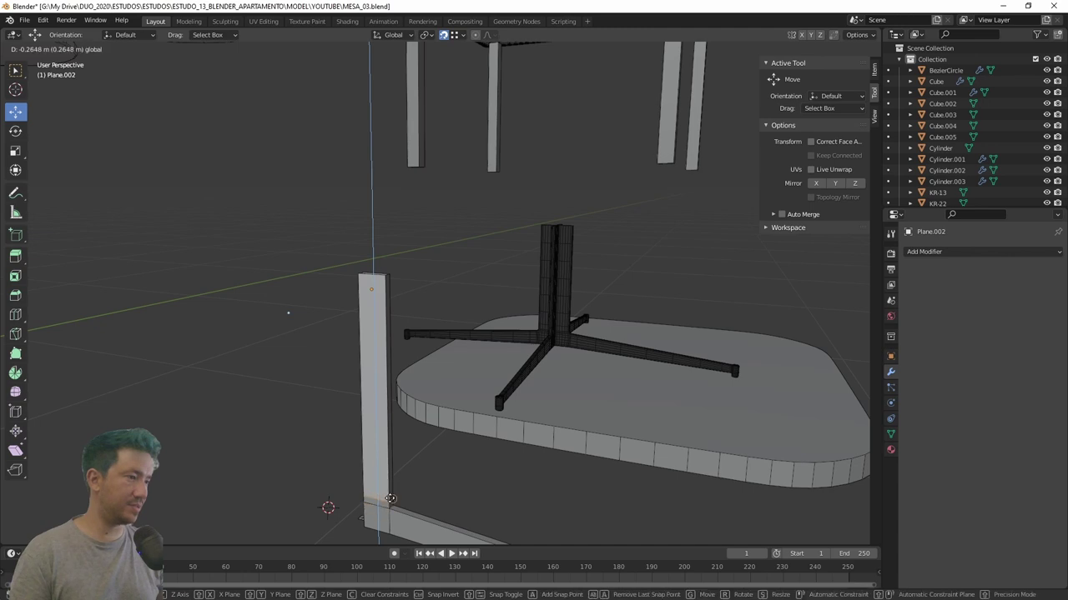
mouse_move(390, 498)
middle_down()
mouse_move(381, 507)
mouse_move(439, 158)
middle_up()
scroll(388, 500, up, 2)
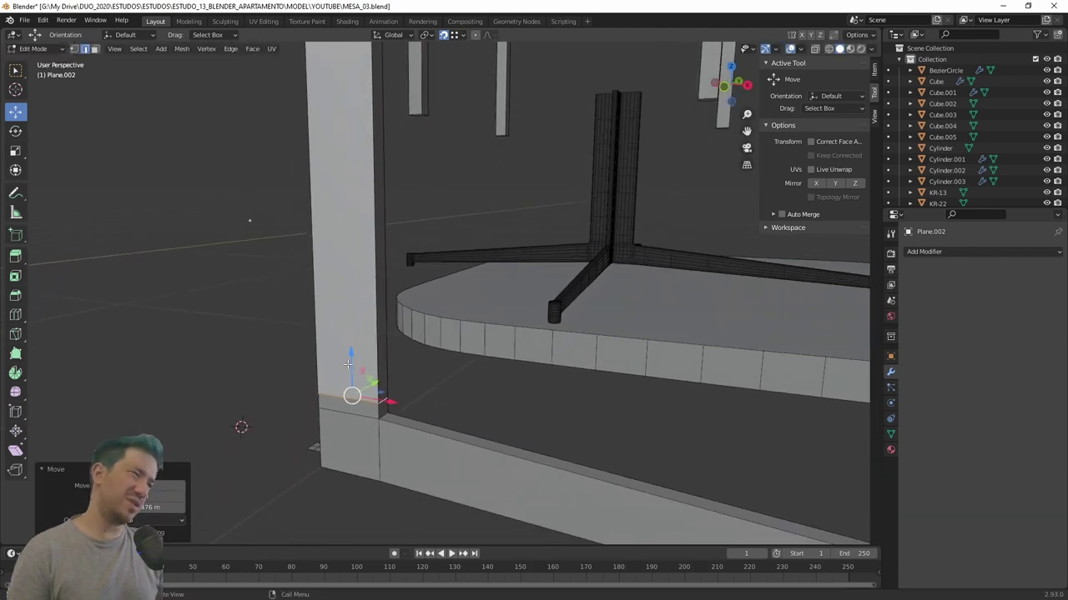
drag(351, 365, 378, 417)
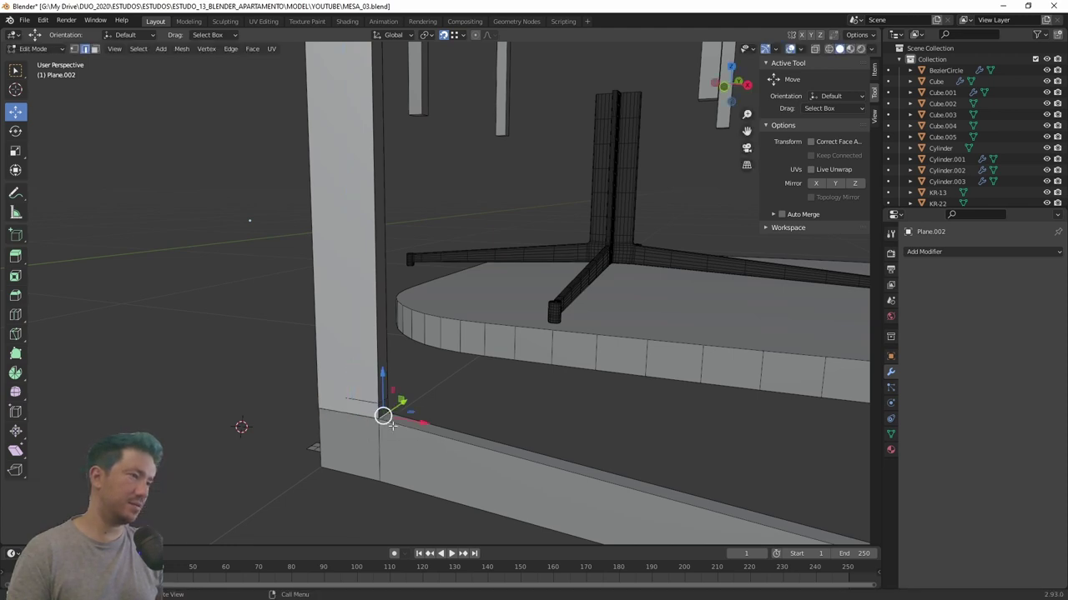
scroll(389, 419, down, 3)
mouse_move(393, 459)
middle_down()
mouse_move(385, 392)
mouse_move(396, 357)
mouse_move(619, 370)
middle_up()
Extrude the profile along the horizontal foot, aligning its end with the foot's far end.
key(e)
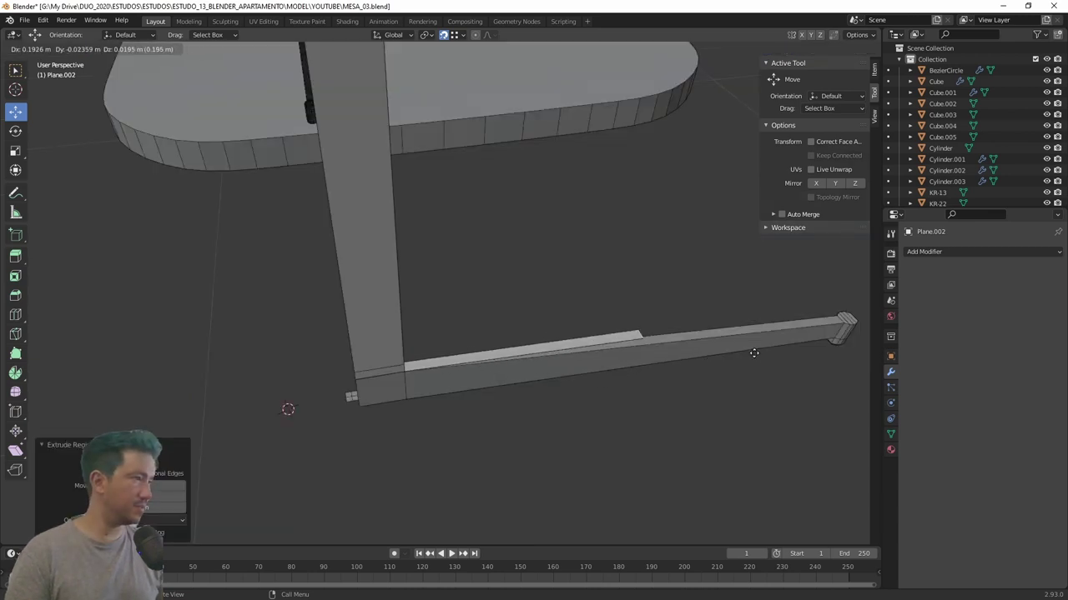
click(713, 366)
drag(682, 325, 838, 323)
key(KP_Decimal)
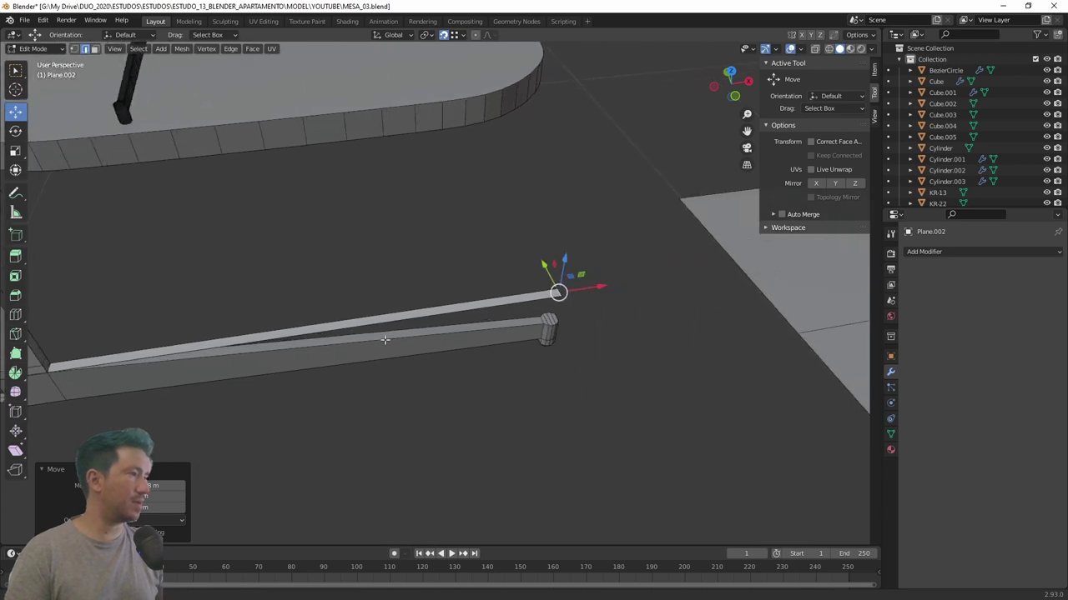
drag(509, 264, 496, 342)
scroll(496, 342, up, 2)
scroll(549, 388, up, 1)
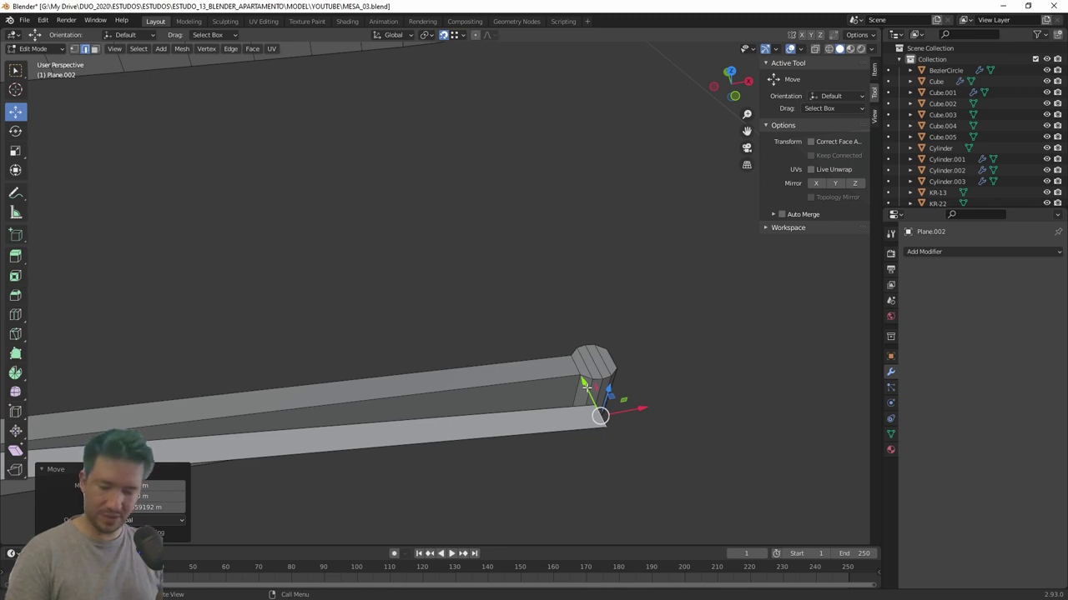
drag(586, 386, 553, 345)
middle_drag(574, 365, 276, 160)
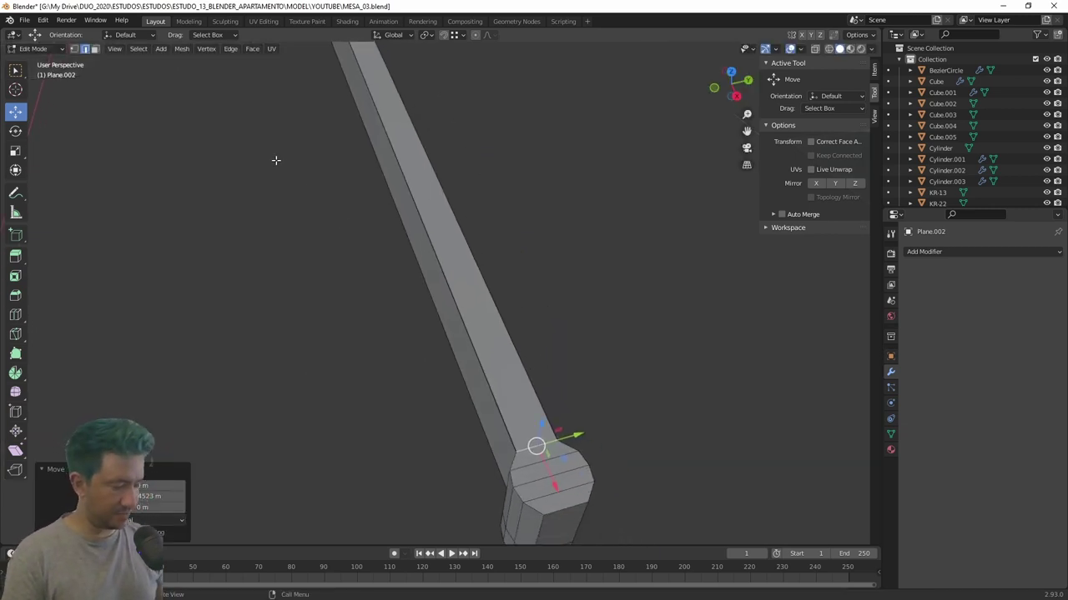
Shift the end edge along the foot, move a strip along X, and select its end vertices.
key(KP_Decimal)
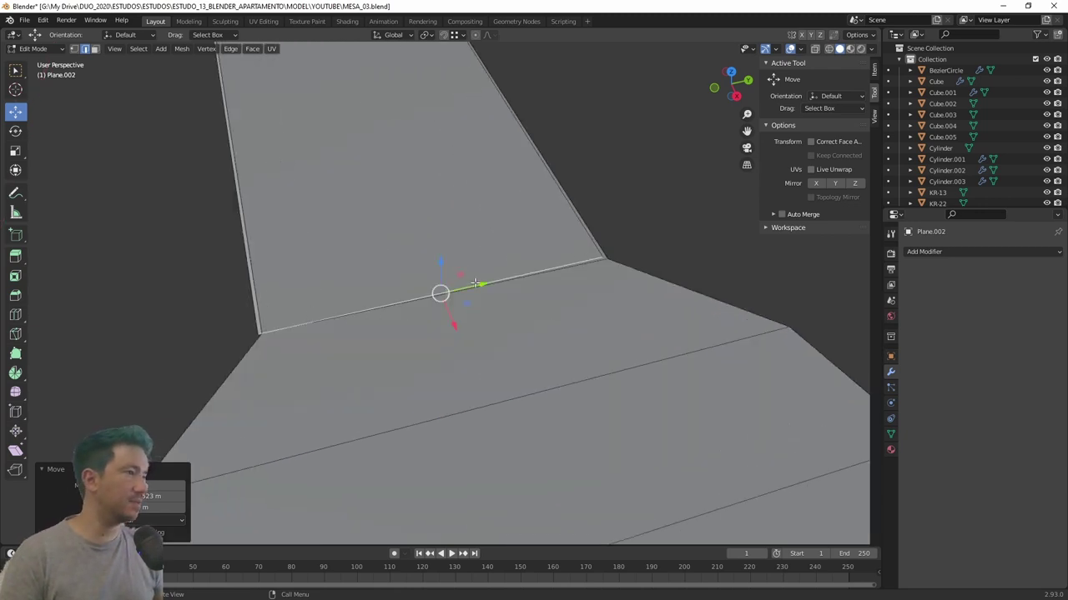
mouse_move(474, 284)
mouse_down()
mouse_move(483, 288)
mouse_move(472, 298)
mouse_move(600, 250)
mouse_up()
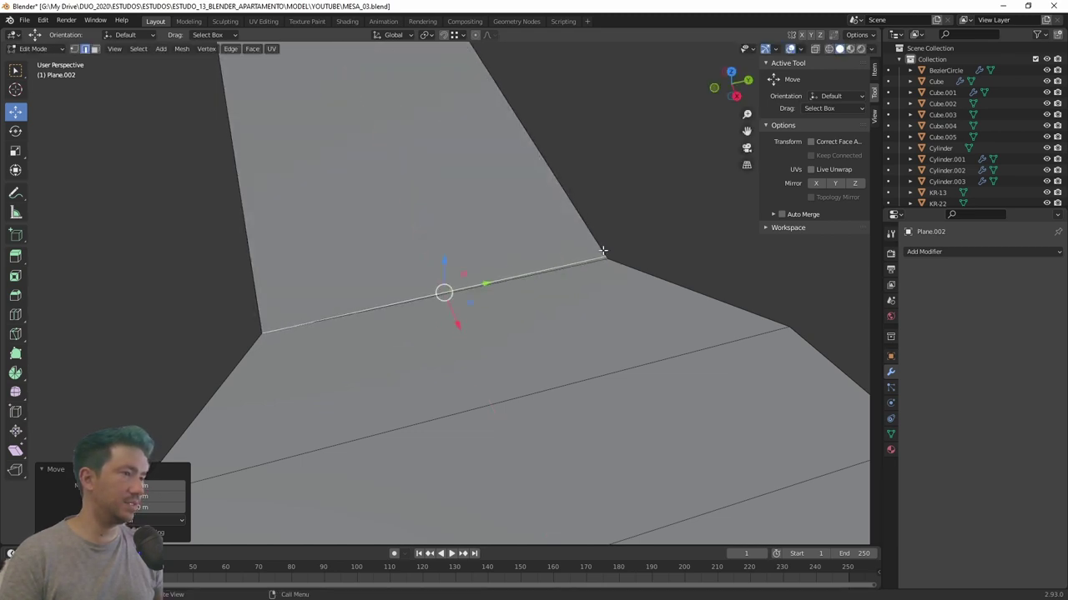
middle_drag(548, 225, 491, 301)
key(g)
key(x)
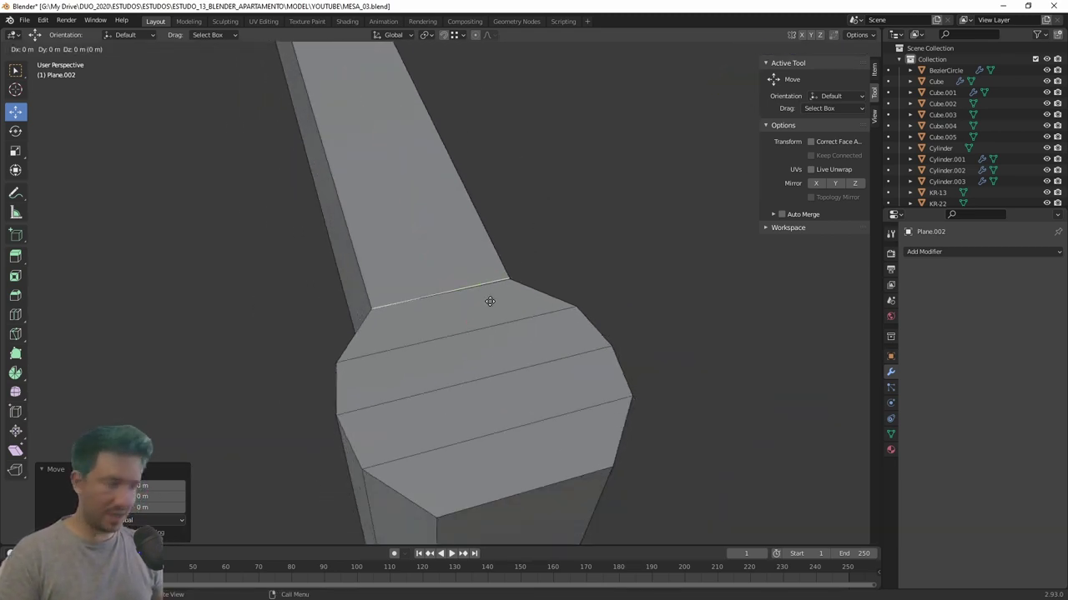
click(527, 331)
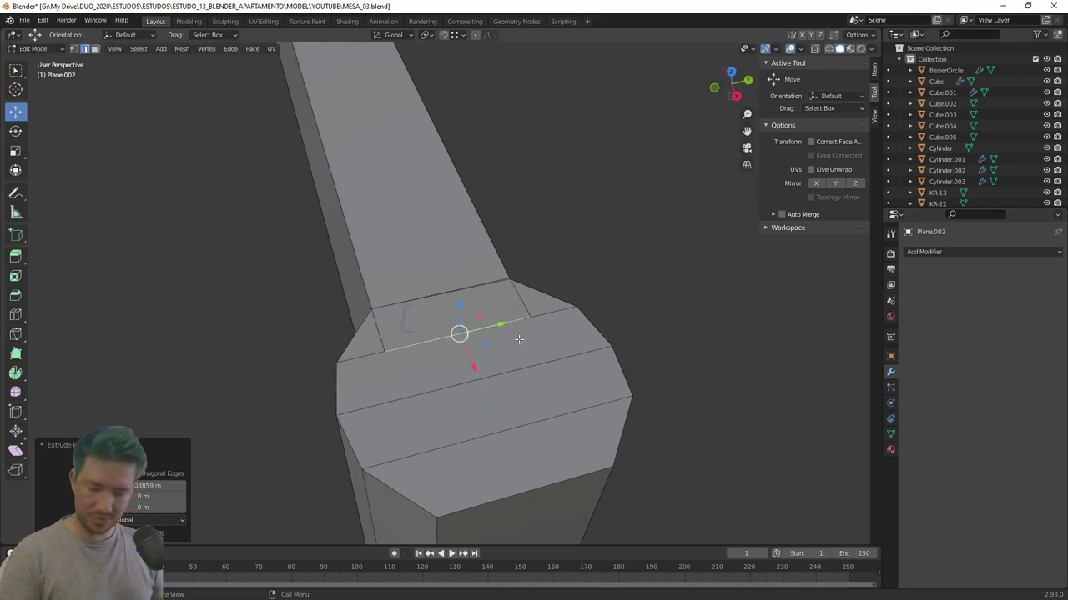
click(526, 323)
drag(529, 344, 528, 345)
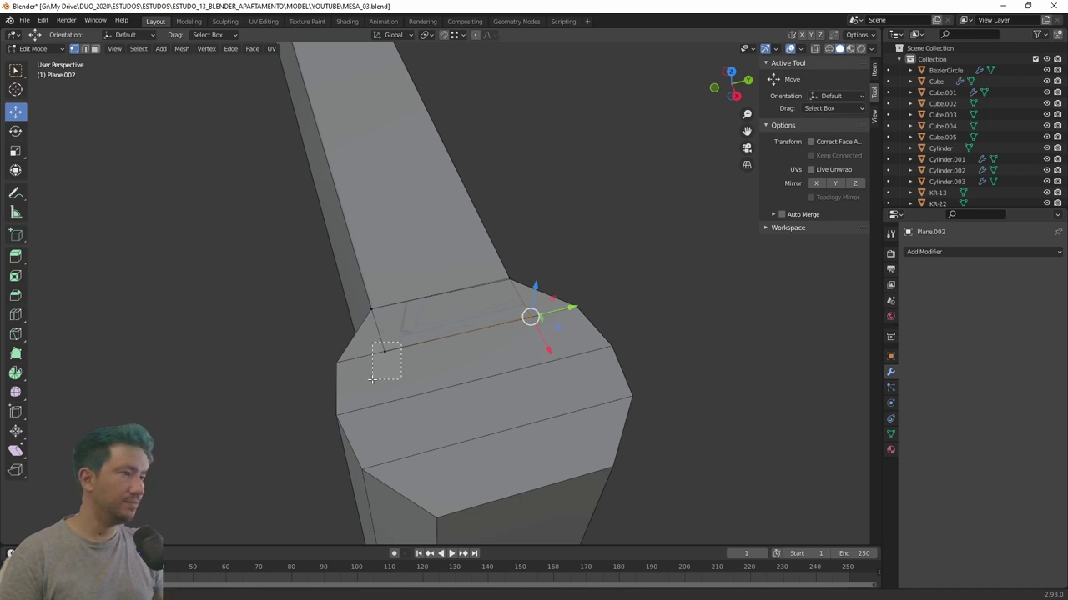
shift+drag(372, 380, 372, 380)
Resize and move the edge down the end cap, narrowing it to 0.925.
key(s)
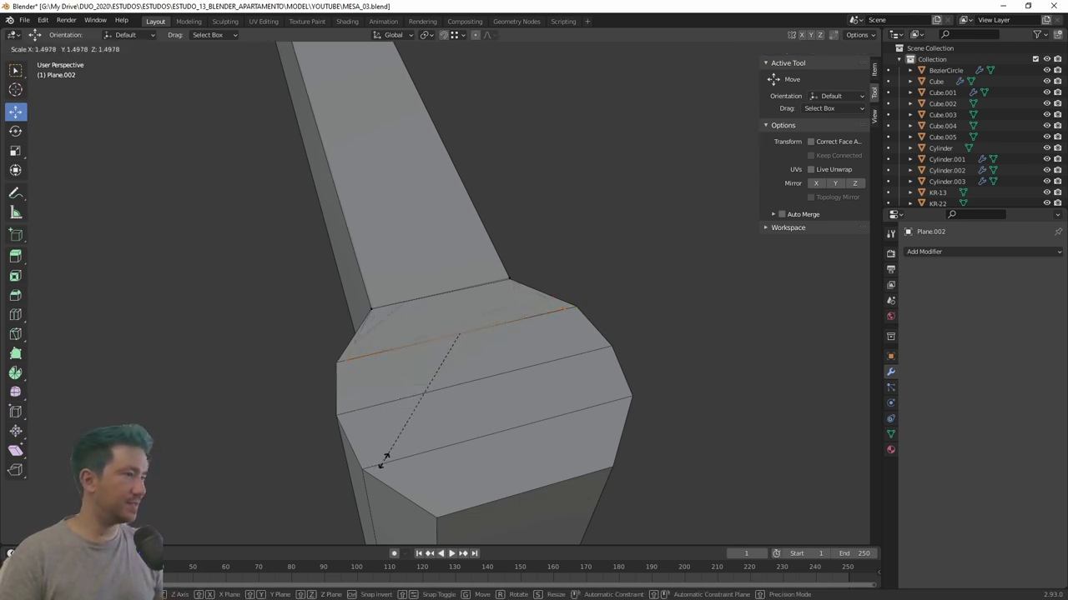
click(405, 486)
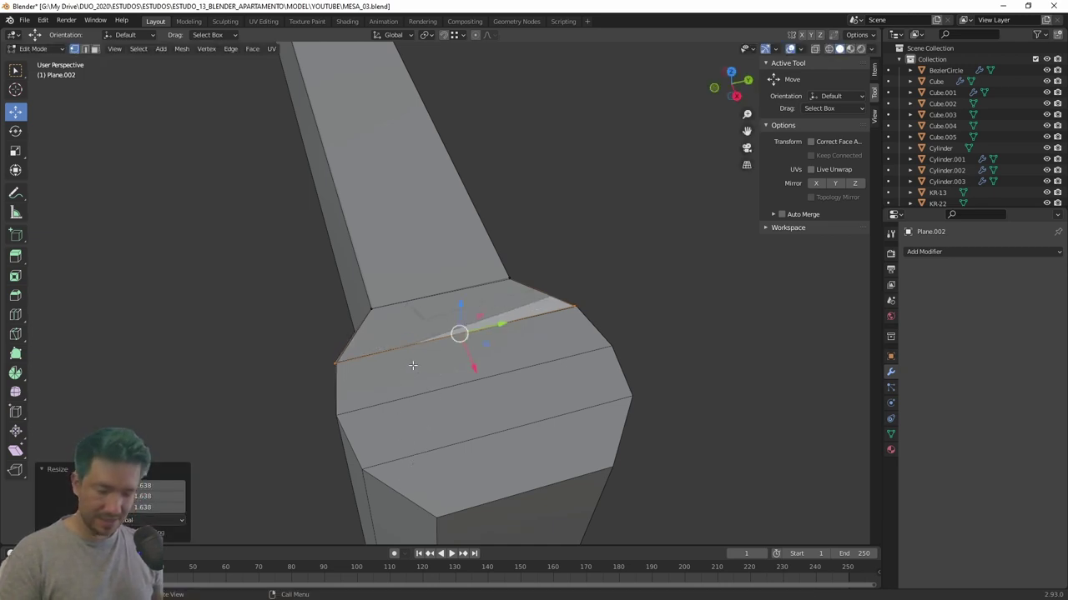
key(g)
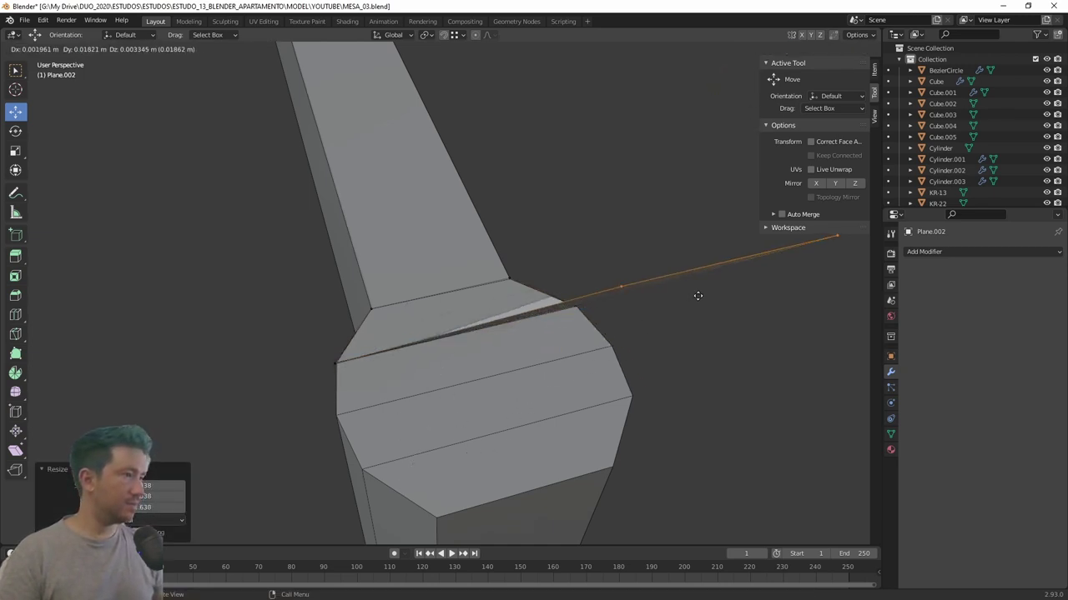
key(x)
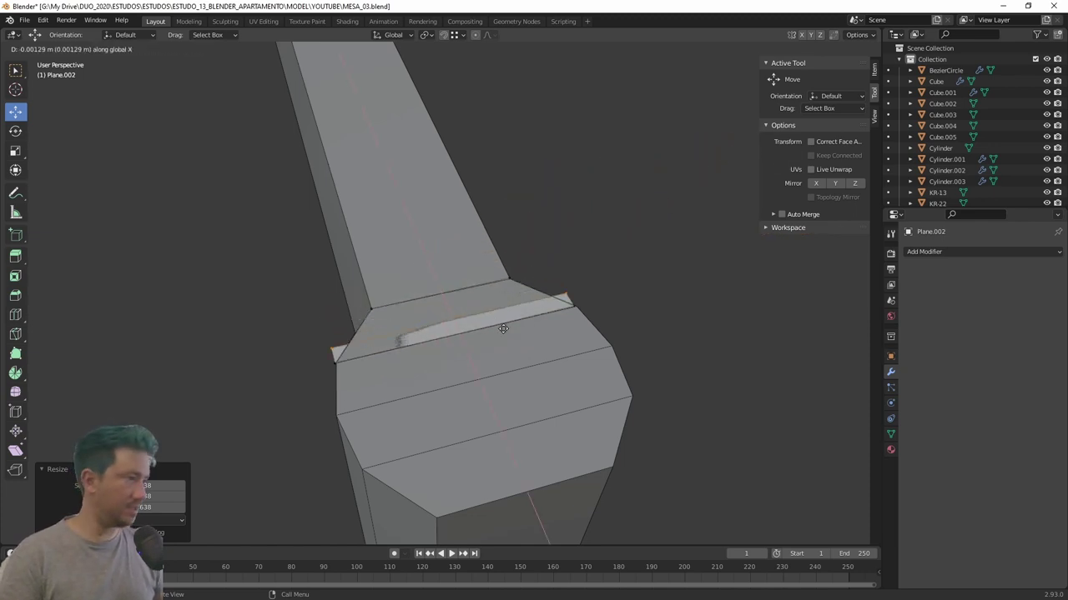
click(552, 363)
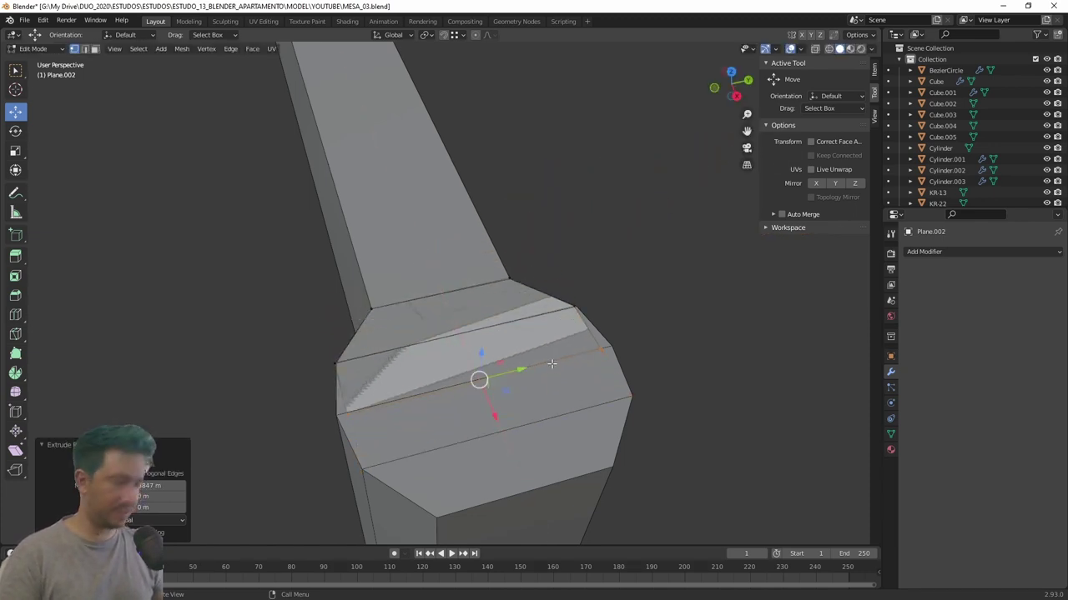
key(s)
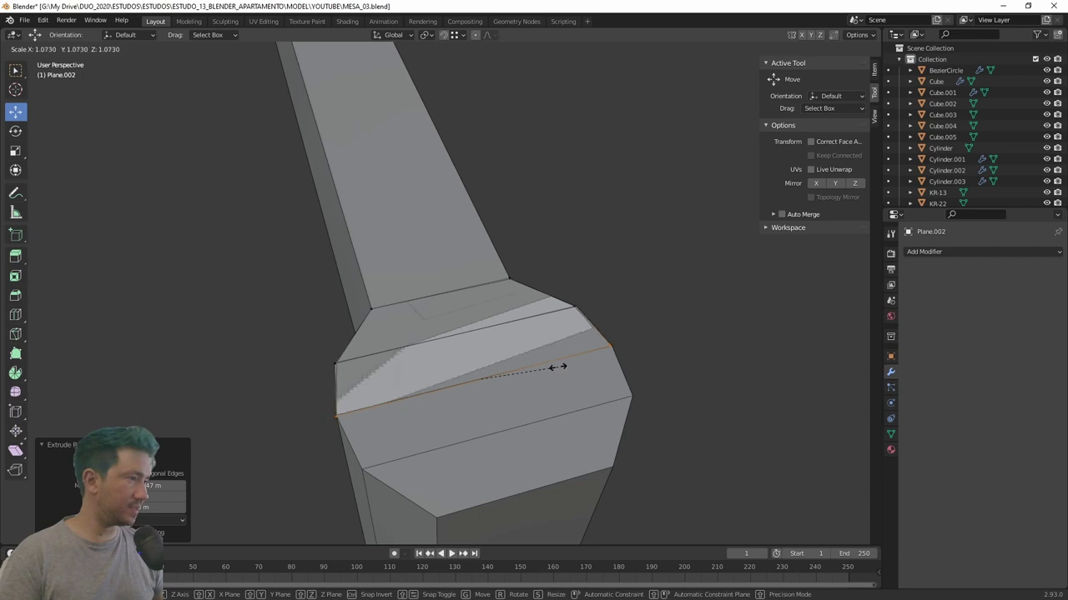
click(558, 368)
key(g)
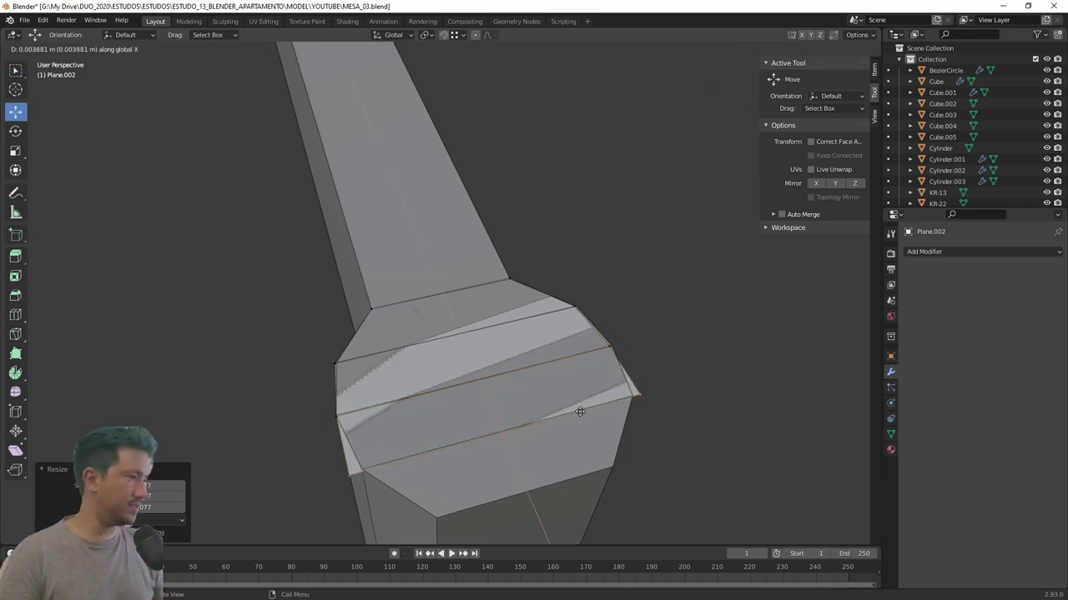
click(579, 412)
key(s)
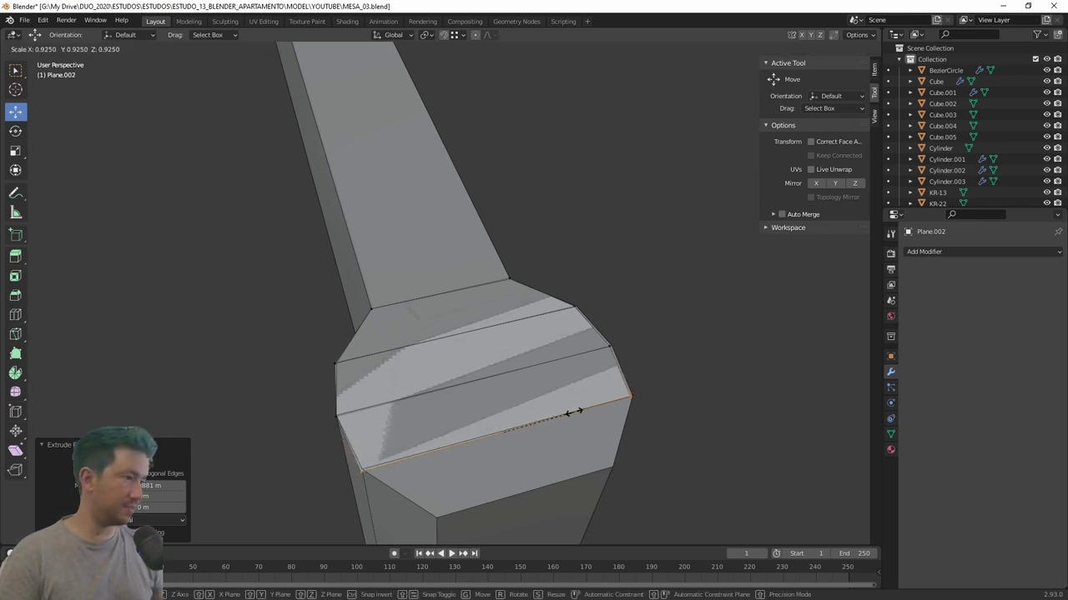
click(572, 412)
Extrude another strip down the cap and shrink its end edge to 0.610.
key(g)
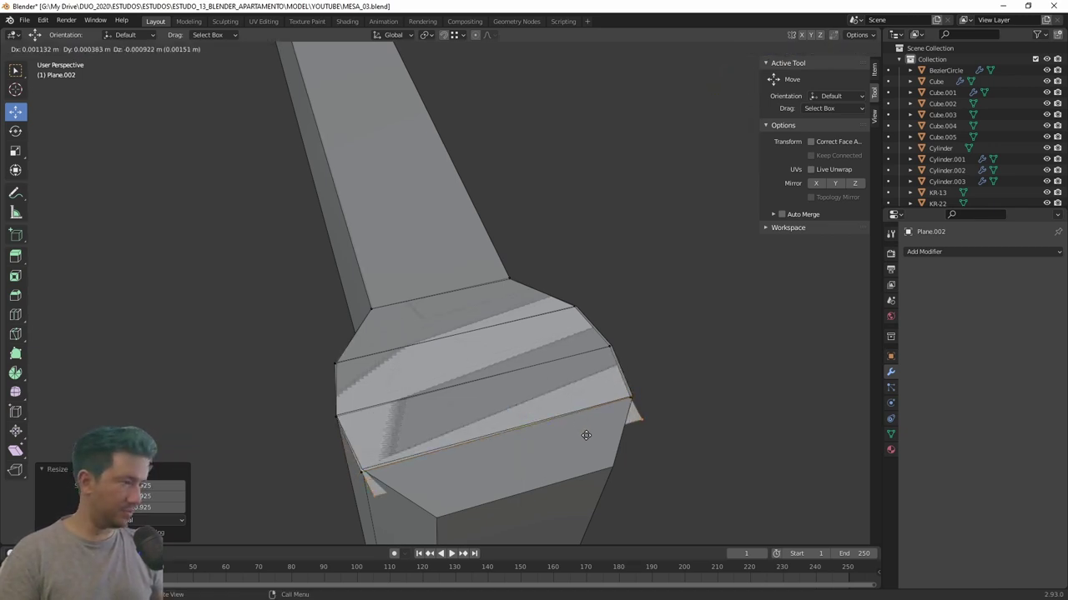
key(Escape)
key(e)
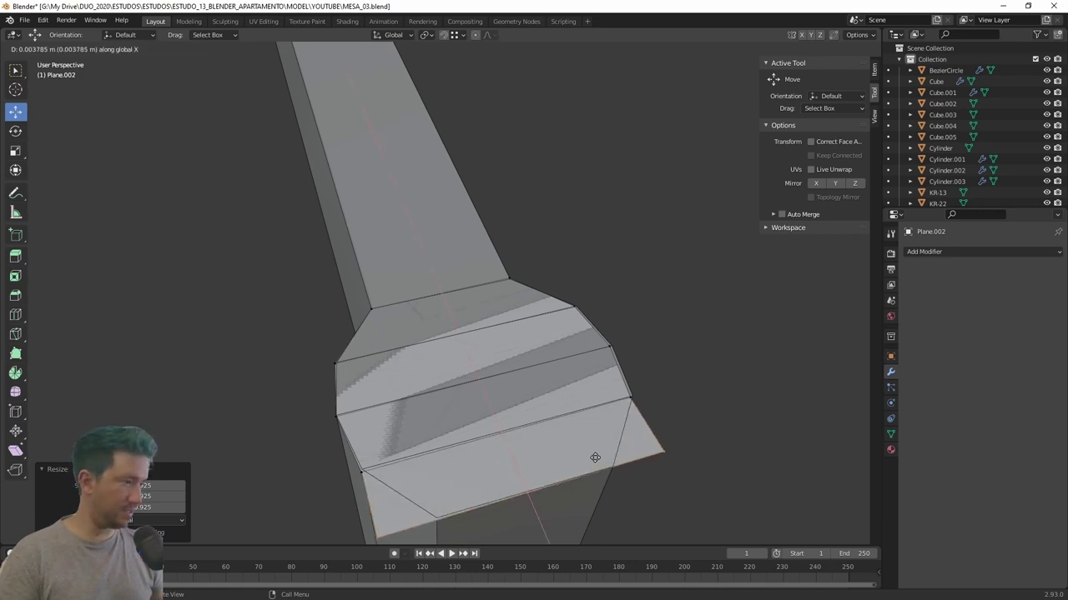
click(595, 457)
key(s)
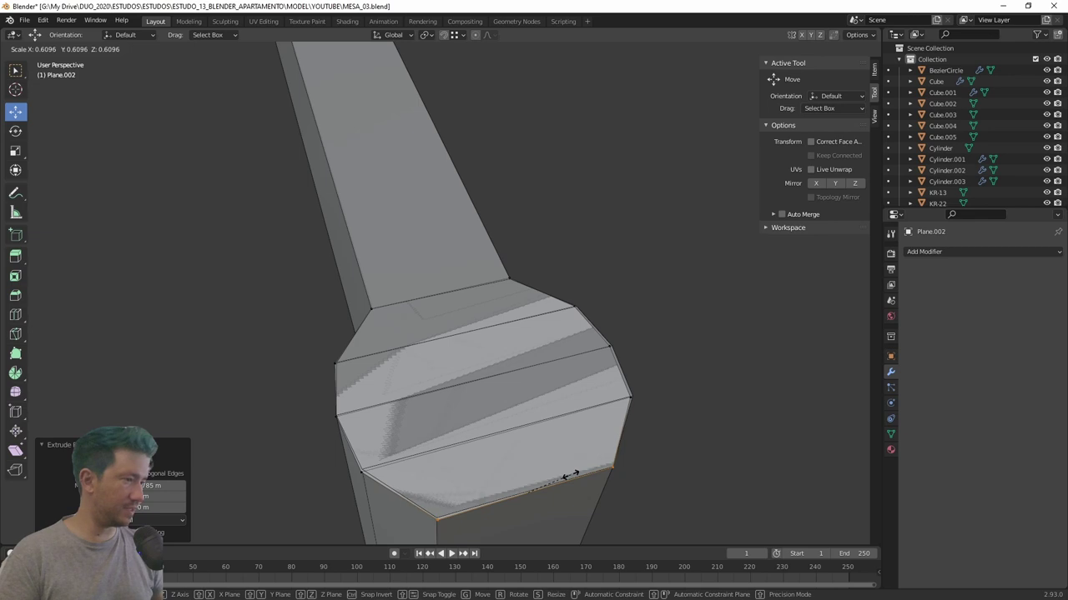
click(567, 471)
mouse_move(553, 384)
middle_down()
mouse_move(501, 425)
mouse_move(575, 384)
middle_up()
Isolate Plane.002 in Local View and switch to Edge select mode.
scroll(634, 386, down, 3)
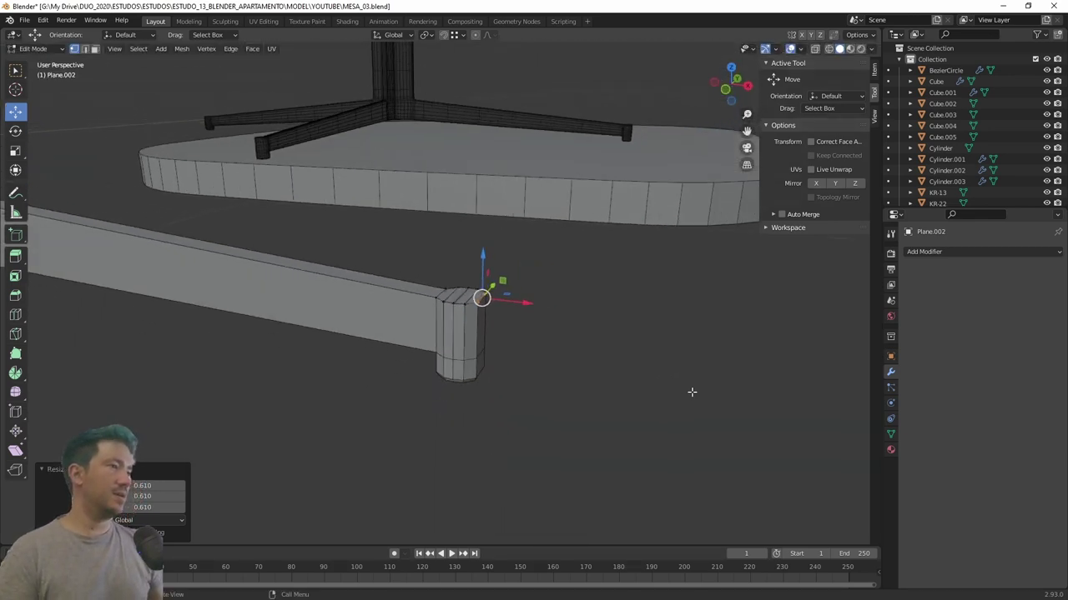
middle_drag(691, 388, 476, 394)
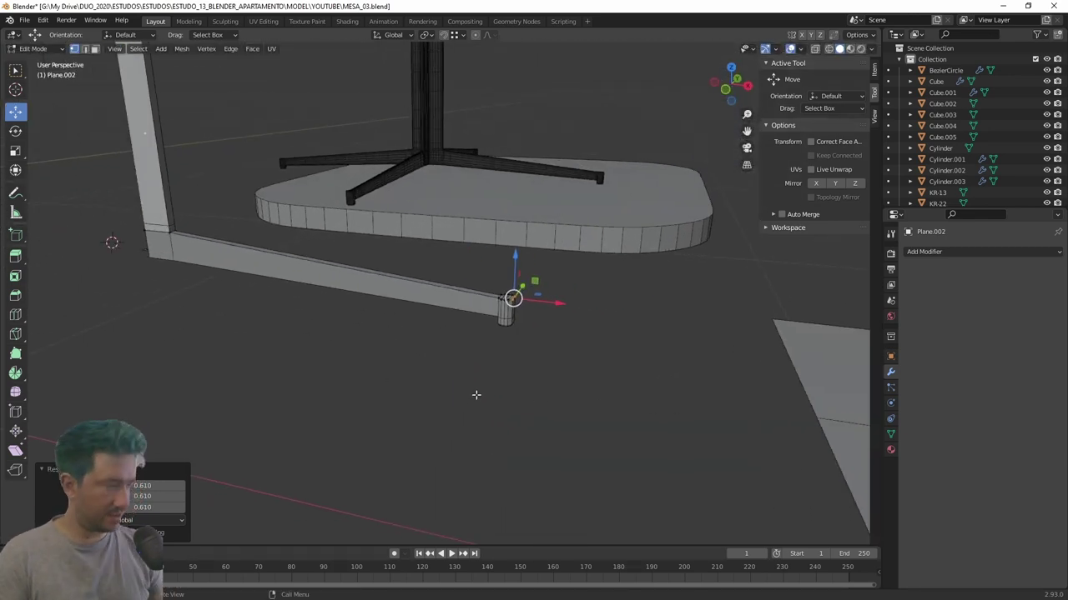
key(KP_Divide)
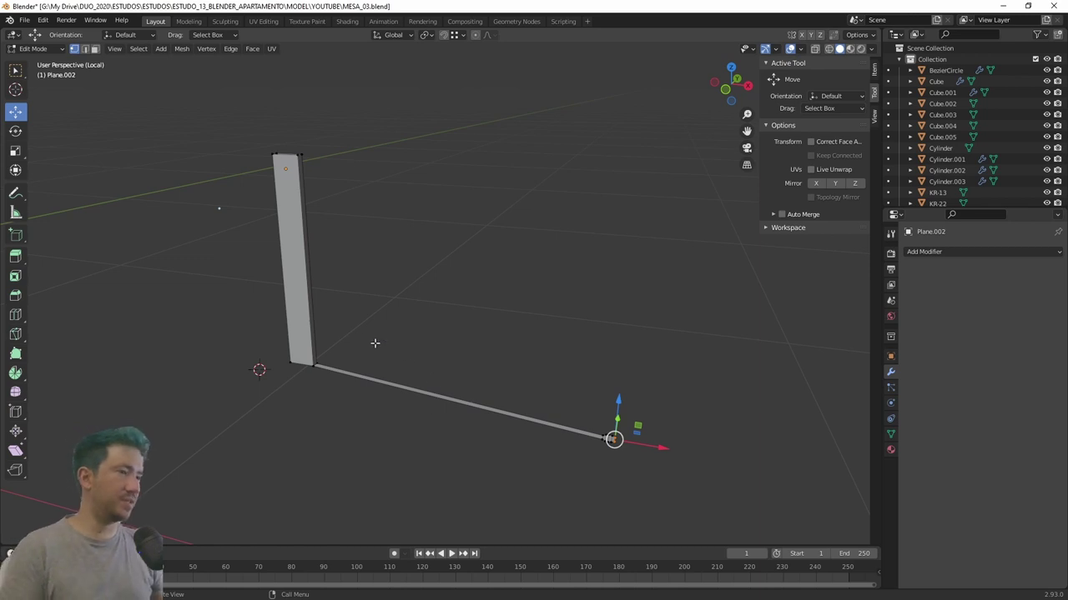
middle_drag(345, 372, 448, 418)
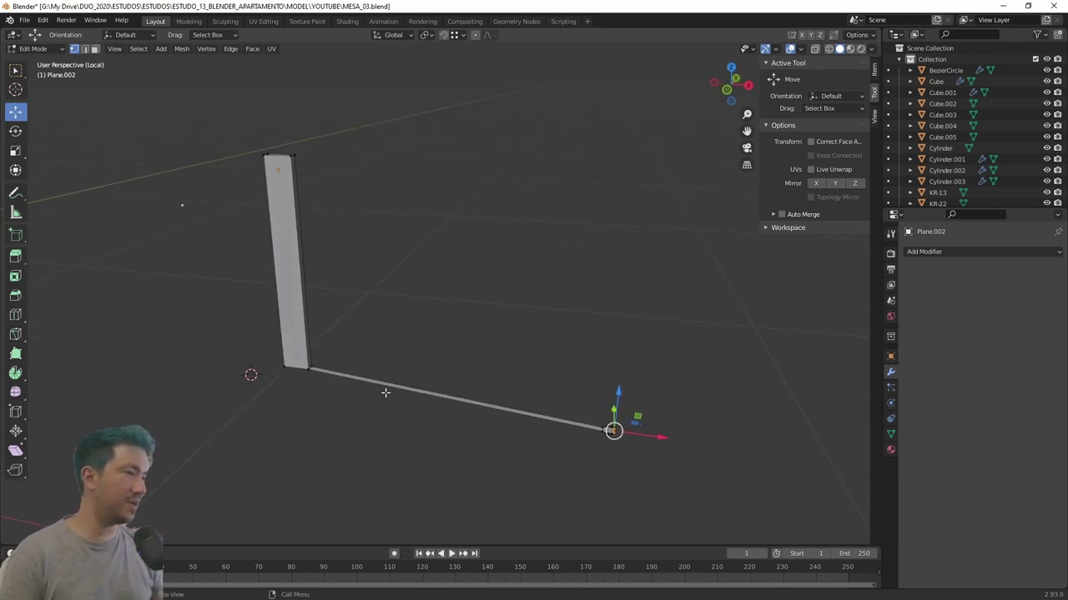
click(84, 49)
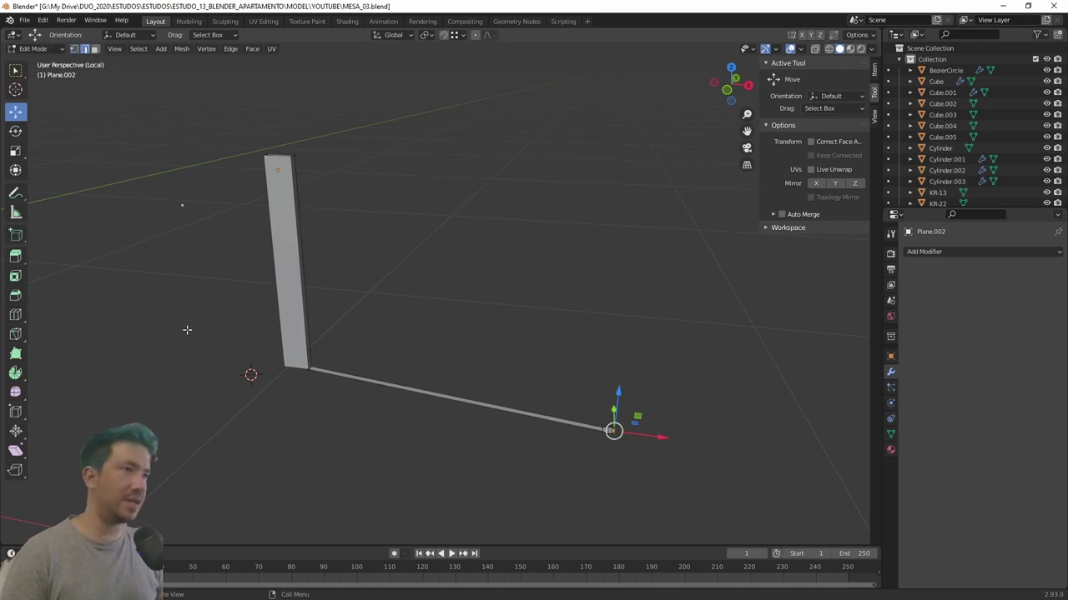
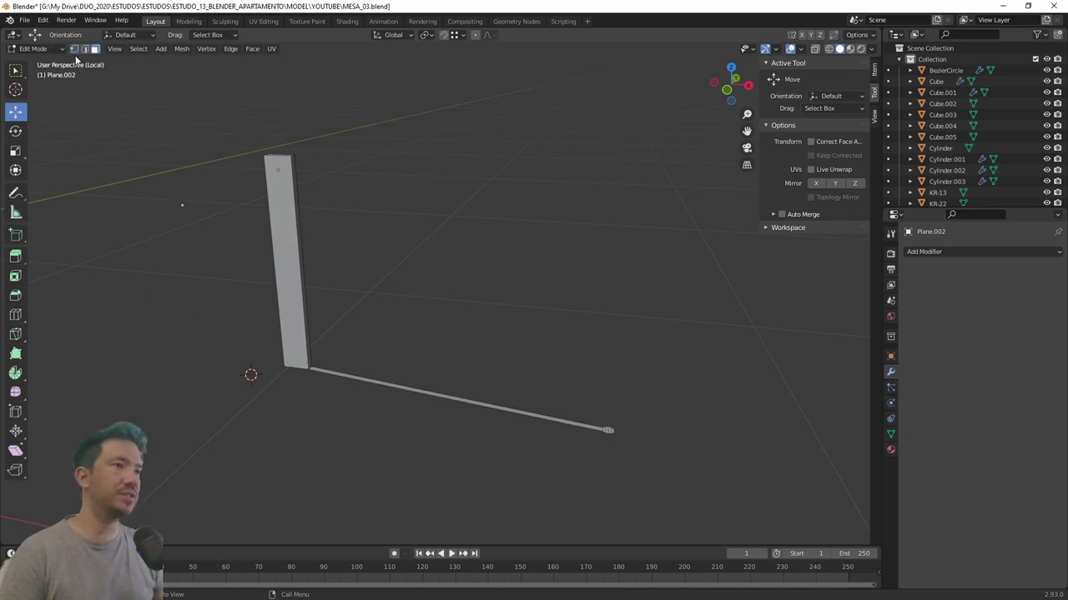
Select the horizontal bar's edge, trying and then undoing an edge slide.
click(436, 396)
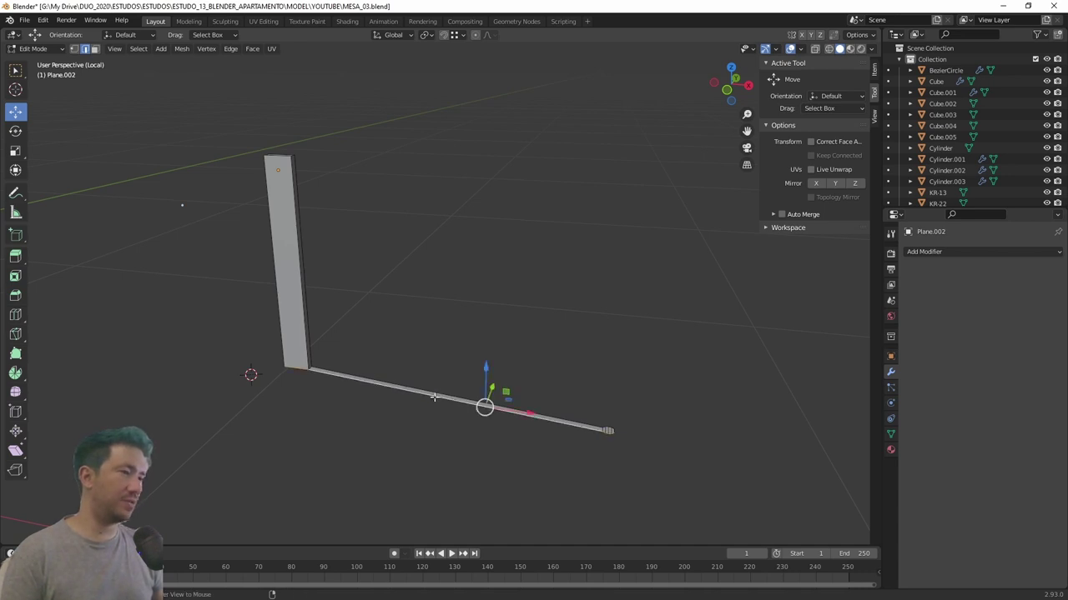
middle_drag(436, 395, 338, 525)
scroll(338, 525, up, 3)
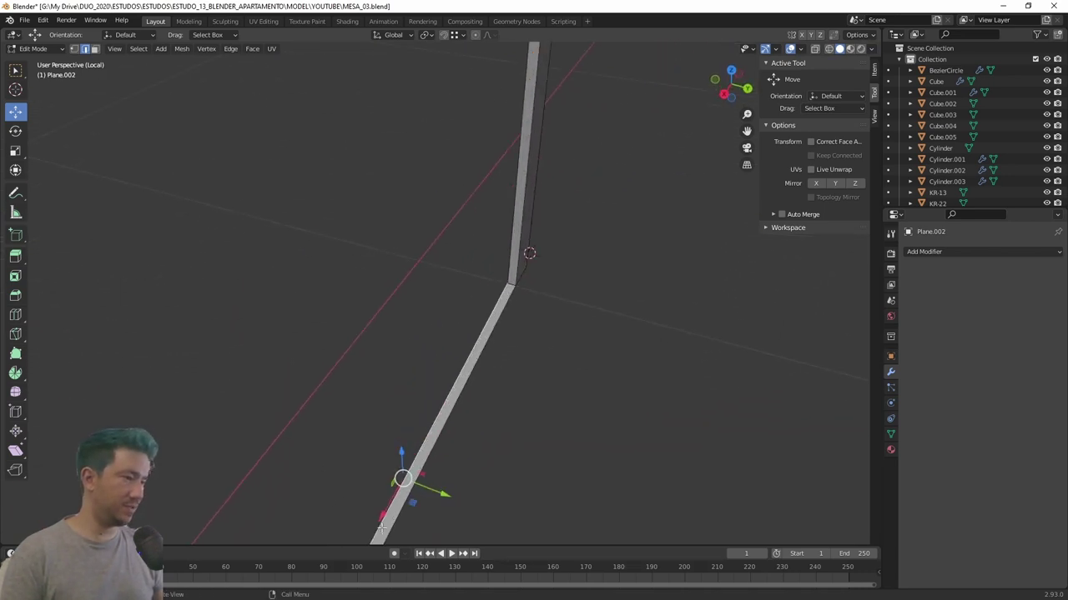
shift+middle_drag(351, 467, 362, 331)
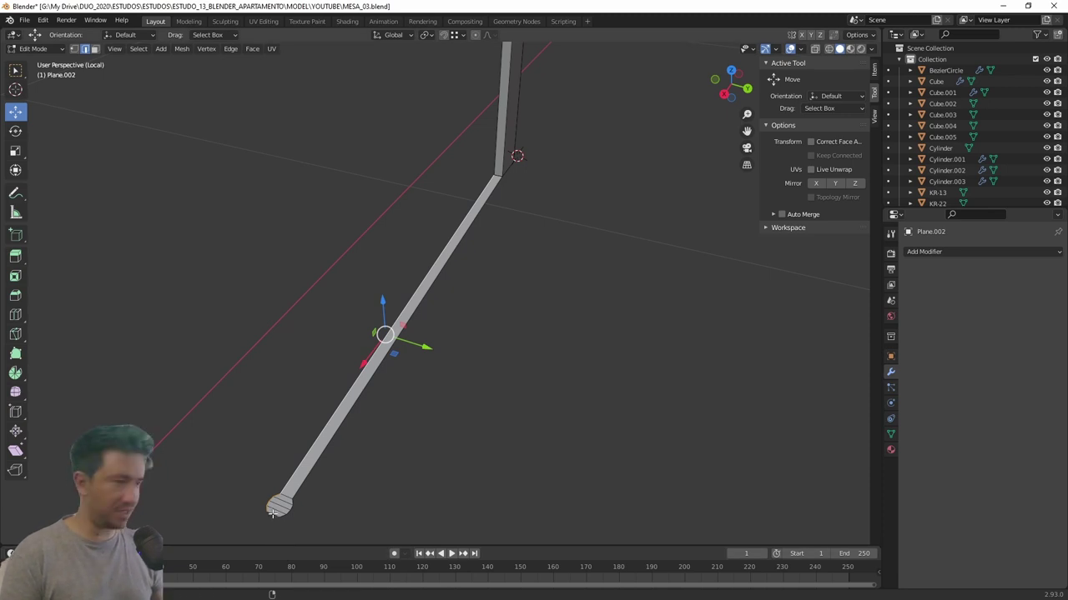
key(g)
key(g)
key(ctrl+z)
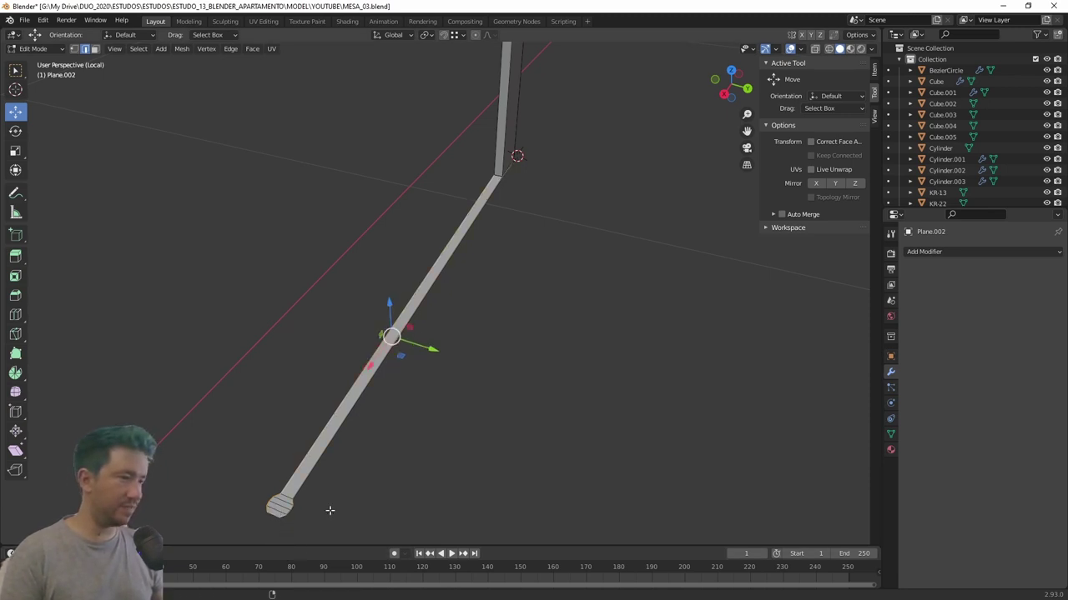
Extrude the bar's edge into a vertical band about 0.05 m on Z, then exit Local view.
mouse_move(605, 332)
middle_down()
mouse_move(489, 308)
mouse_move(548, 319)
mouse_move(415, 358)
mouse_move(370, 320)
mouse_move(408, 262)
mouse_move(505, 291)
mouse_move(574, 320)
mouse_move(541, 376)
middle_up()
key(e)
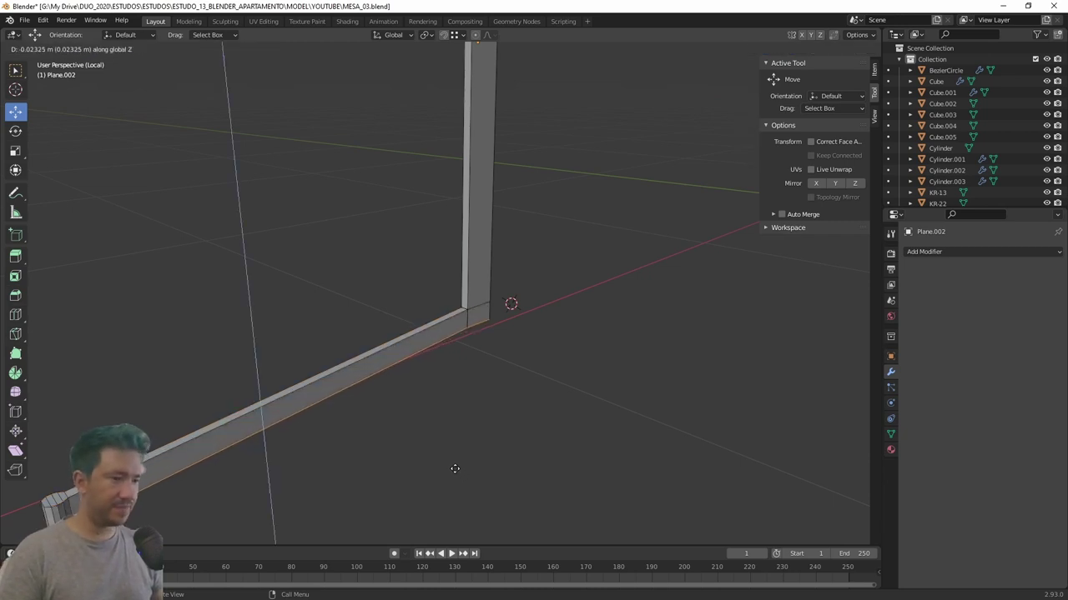
click(450, 461)
drag(260, 389, 263, 430)
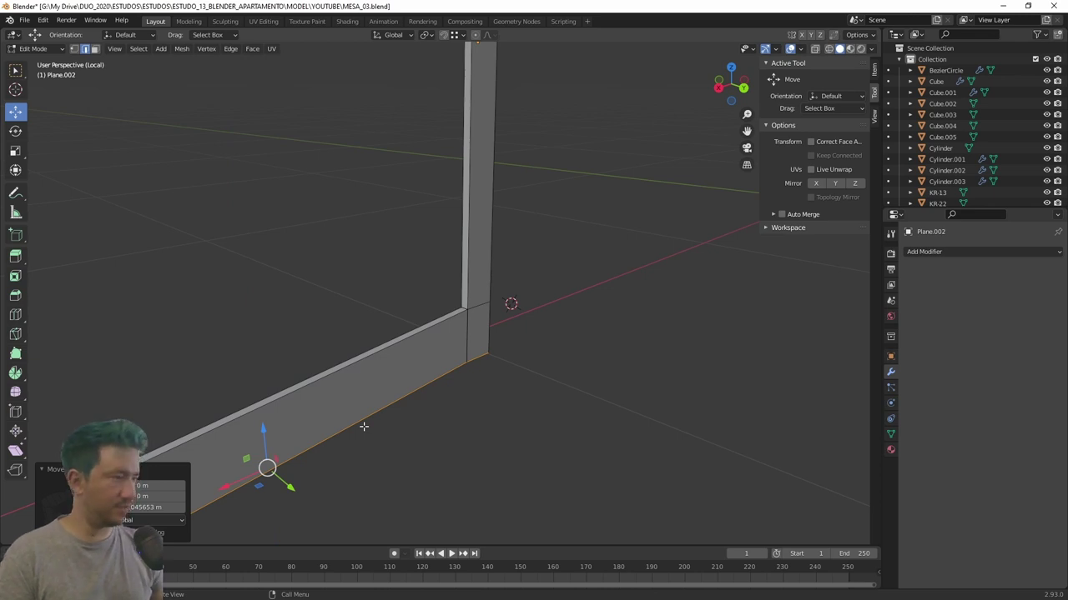
key(KP_Divide)
mouse_move(299, 335)
middle_down()
mouse_move(364, 405)
mouse_move(375, 394)
middle_up()
Raise the selected leg bar edge along Z.
key(g)
key(z)
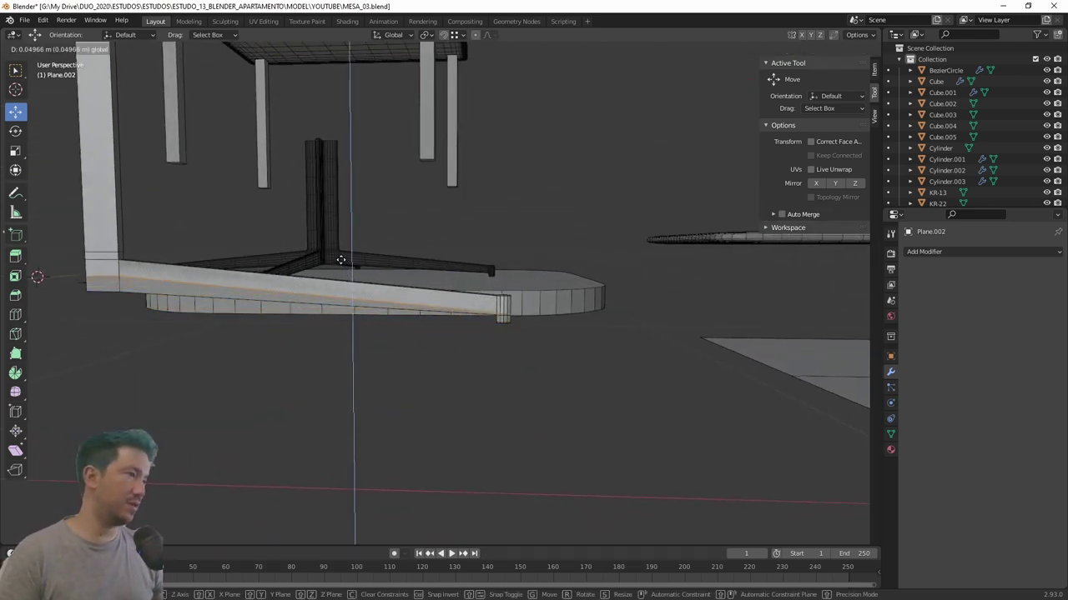
click(342, 262)
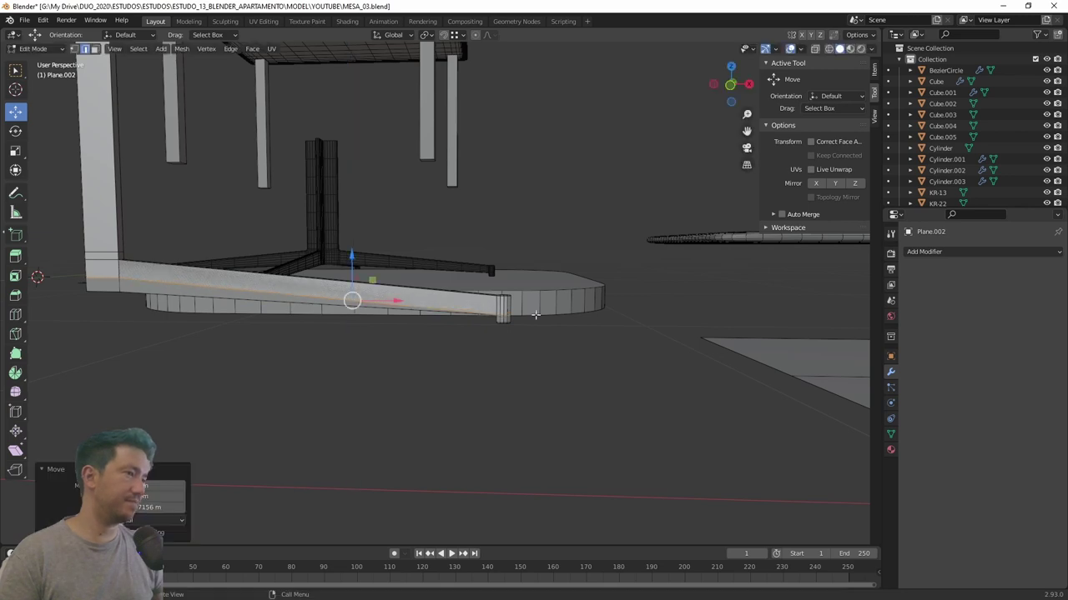
scroll(626, 376, up, 2)
scroll(626, 376, up, 2)
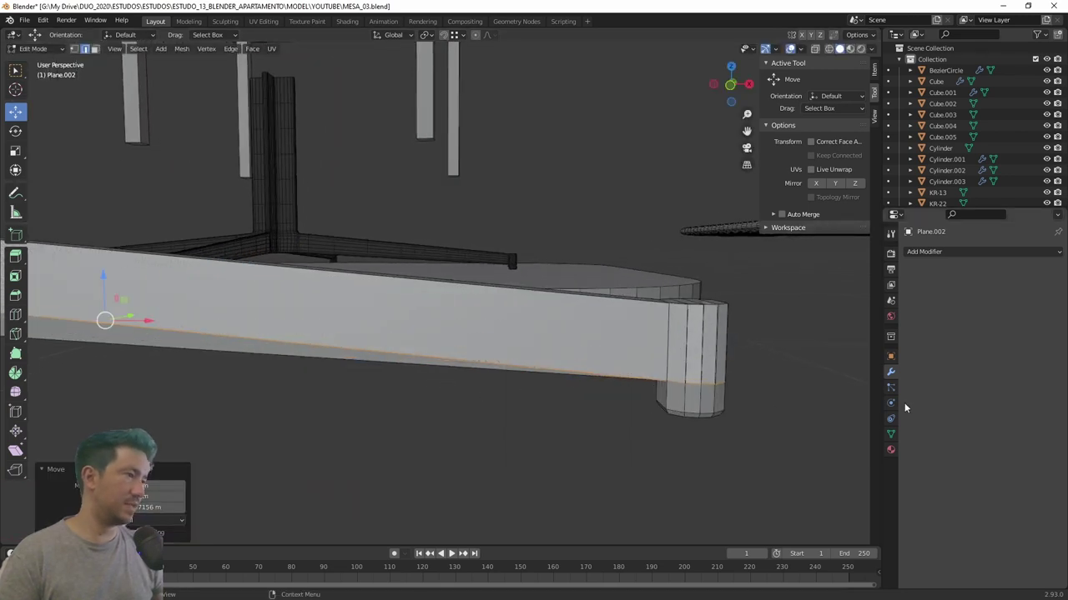
scroll(775, 391, down, 2)
mouse_move(775, 391)
middle_down()
mouse_move(531, 400)
mouse_move(605, 449)
mouse_move(602, 460)
middle_up()
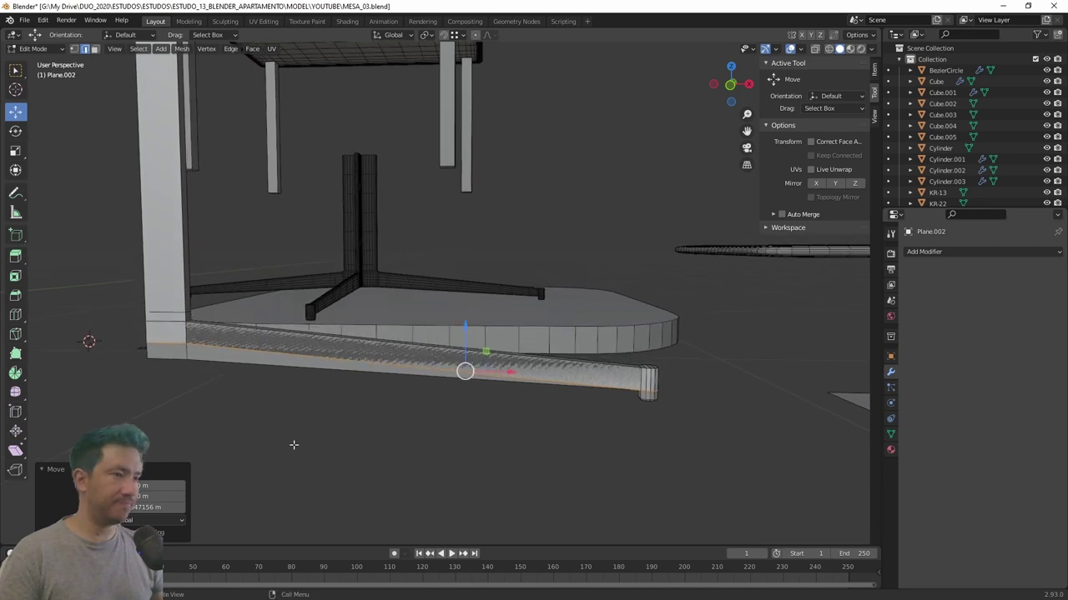
scroll(179, 361, up, 1)
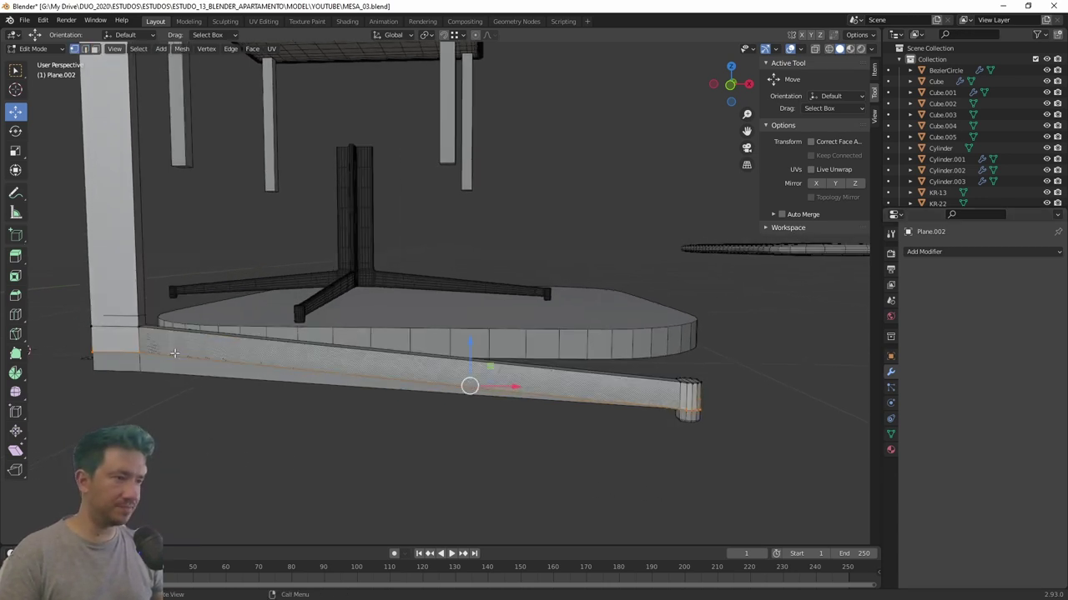
scroll(147, 377, up, 1)
mouse_move(147, 377)
middle_down()
mouse_move(275, 434)
mouse_move(312, 437)
middle_up()
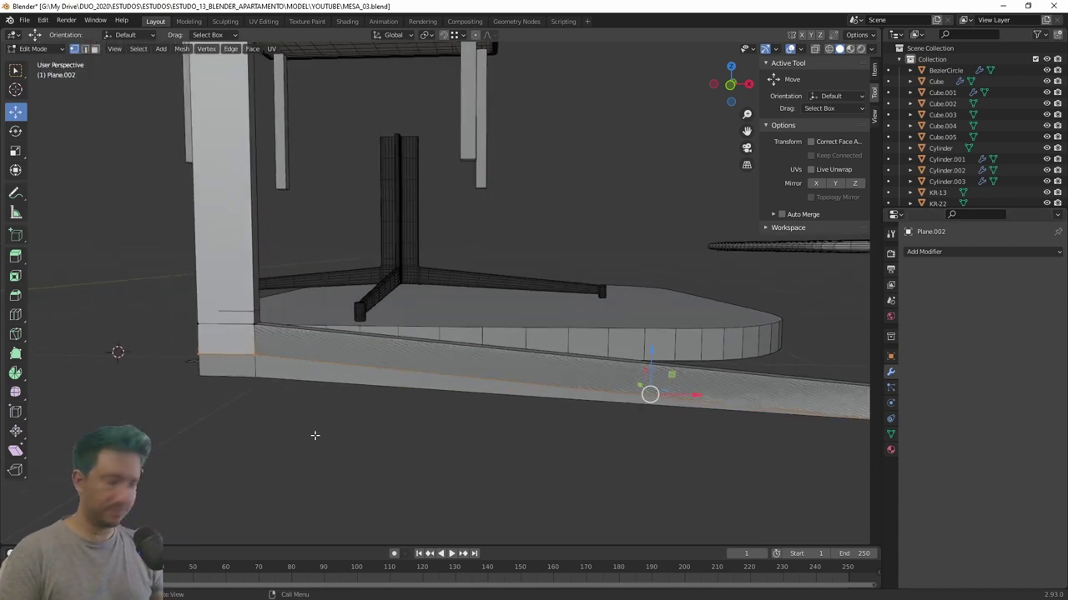
With X-ray on, lower the corner edge by the post about 0.027 m along Z.
key(alt+z)
drag(124, 462, 279, 342)
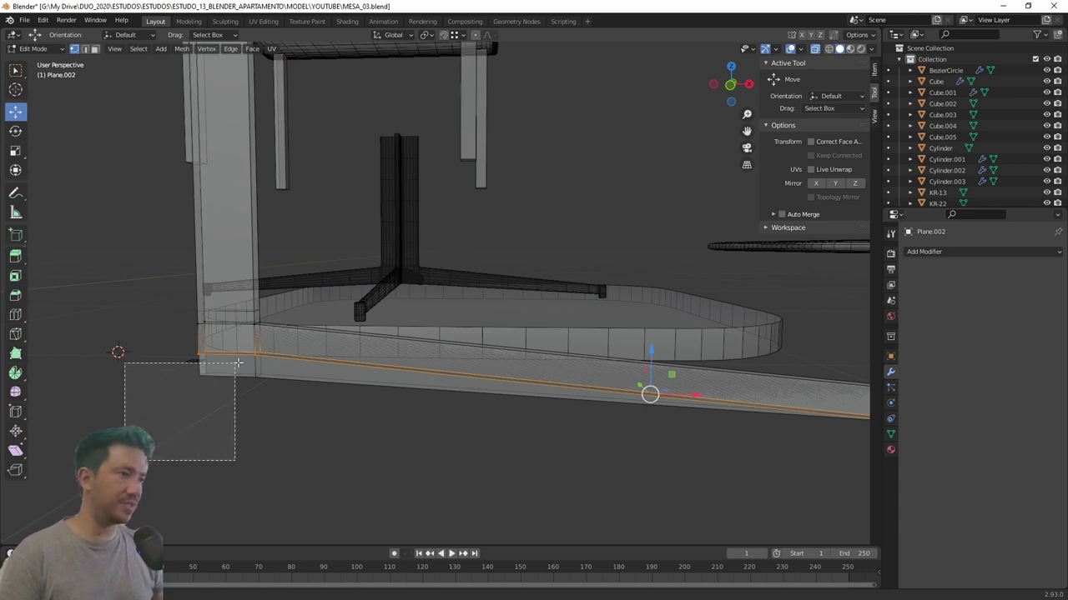
drag(237, 314, 256, 378)
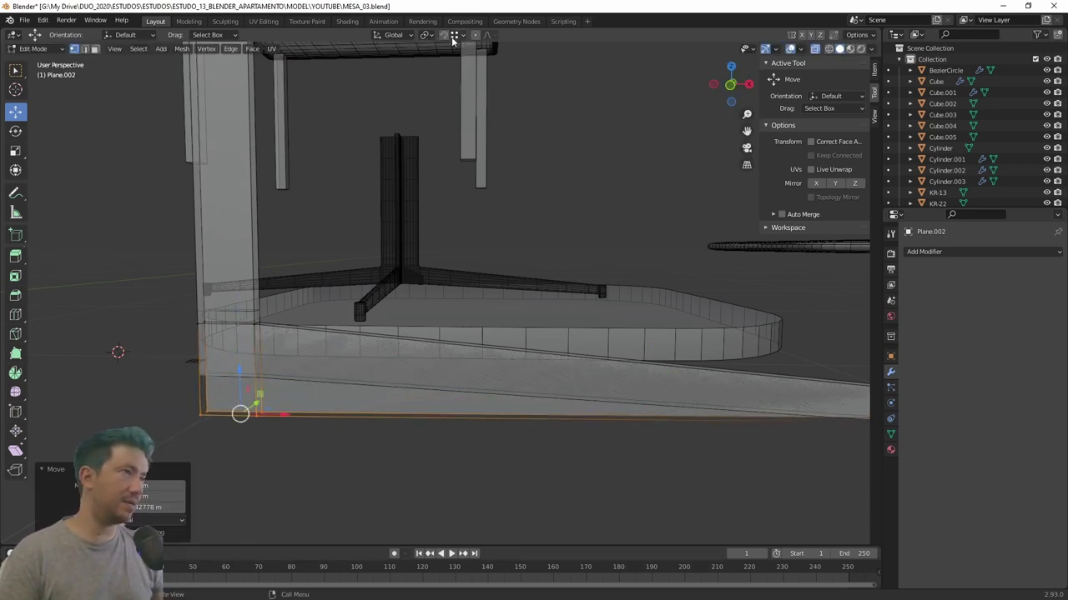
drag(239, 371, 319, 392)
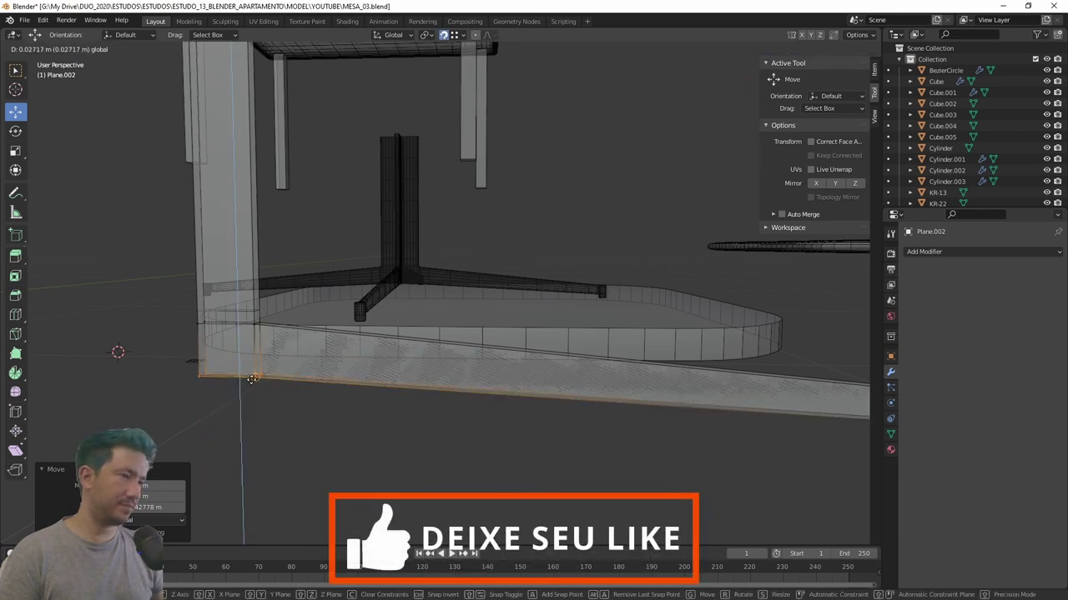
shift+middle_drag(441, 406, 190, 388)
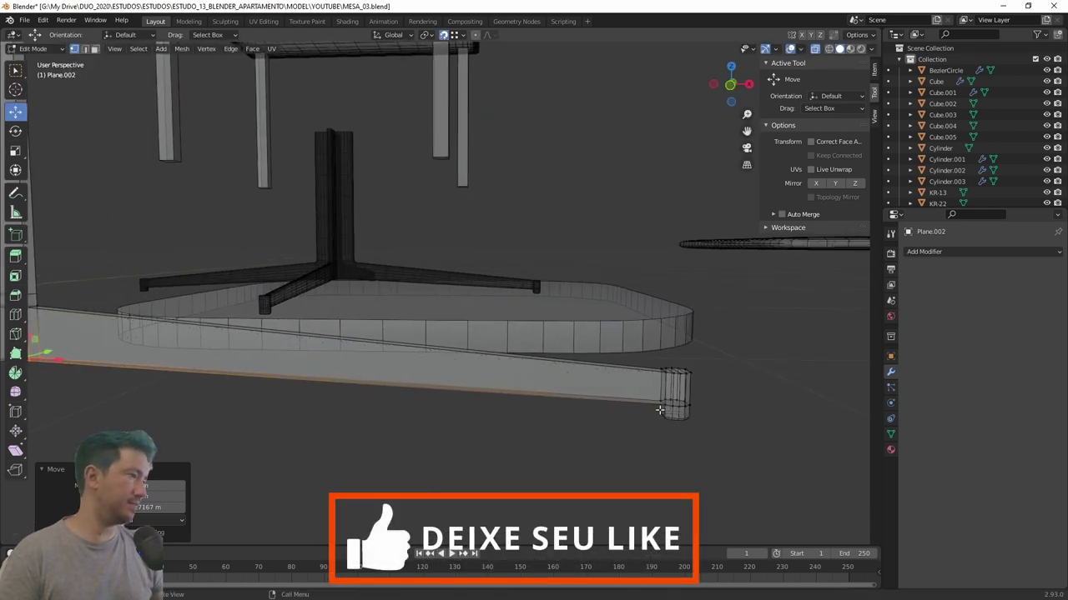
scroll(668, 425, up, 1)
scroll(439, 393, up, 1)
scroll(450, 417, up, 1)
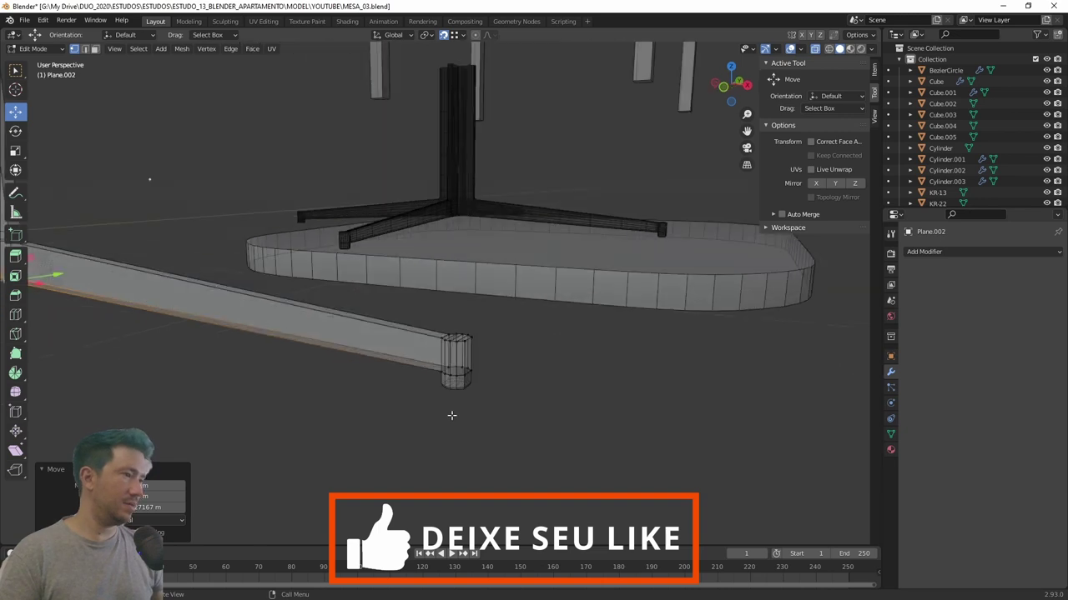
scroll(454, 381, up, 1)
shift+middle_drag(453, 381, 402, 388)
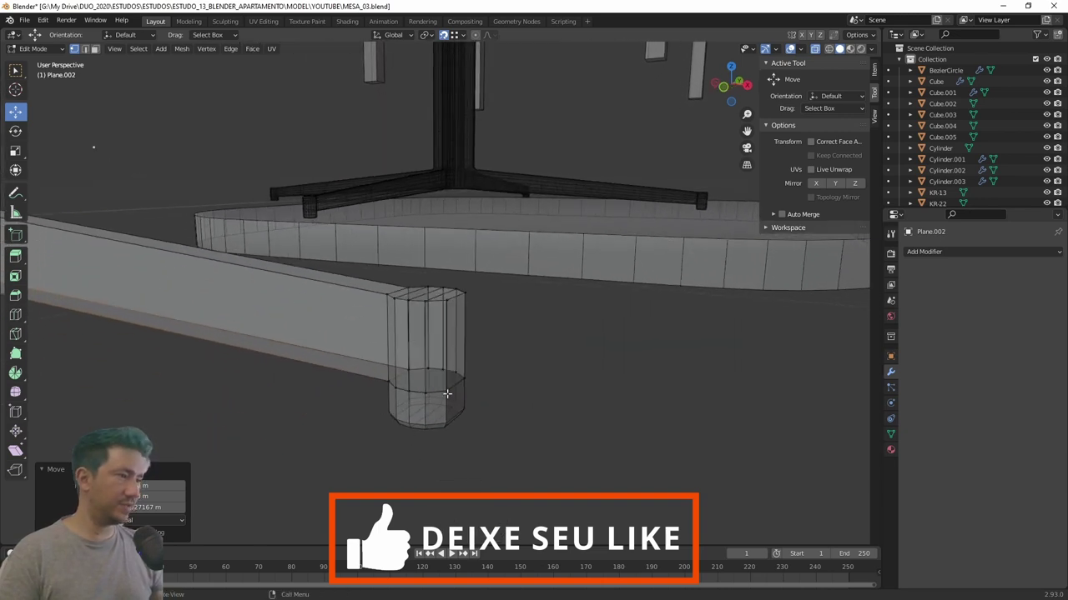
Isolate the L-shaped piece in Local view, framing its L corner.
key(KP_Divide)
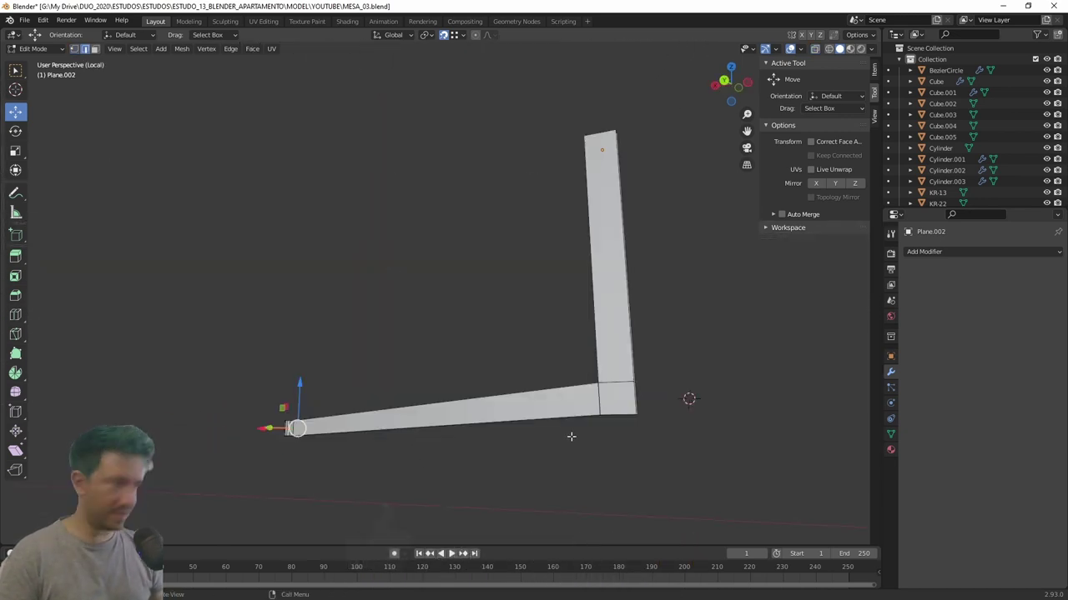
scroll(334, 445, up, 3)
scroll(334, 446, down, 2)
scroll(358, 431, down, 3)
mouse_move(358, 431)
middle_down()
mouse_move(372, 305)
mouse_move(380, 298)
mouse_move(410, 313)
middle_up()
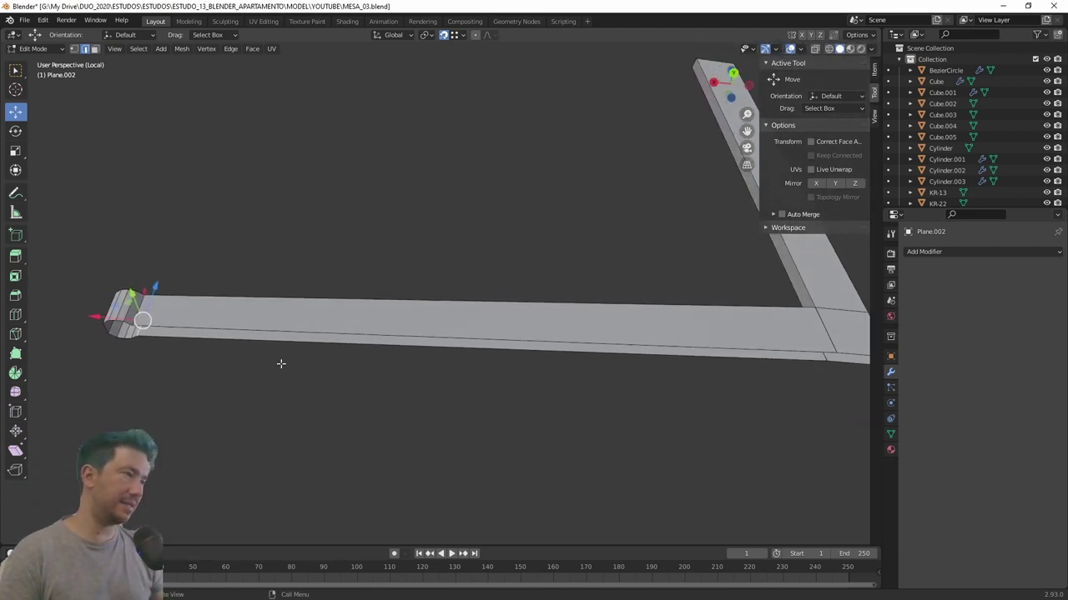
mouse_move(272, 400)
middle_down()
mouse_move(512, 381)
mouse_move(450, 322)
middle_up()
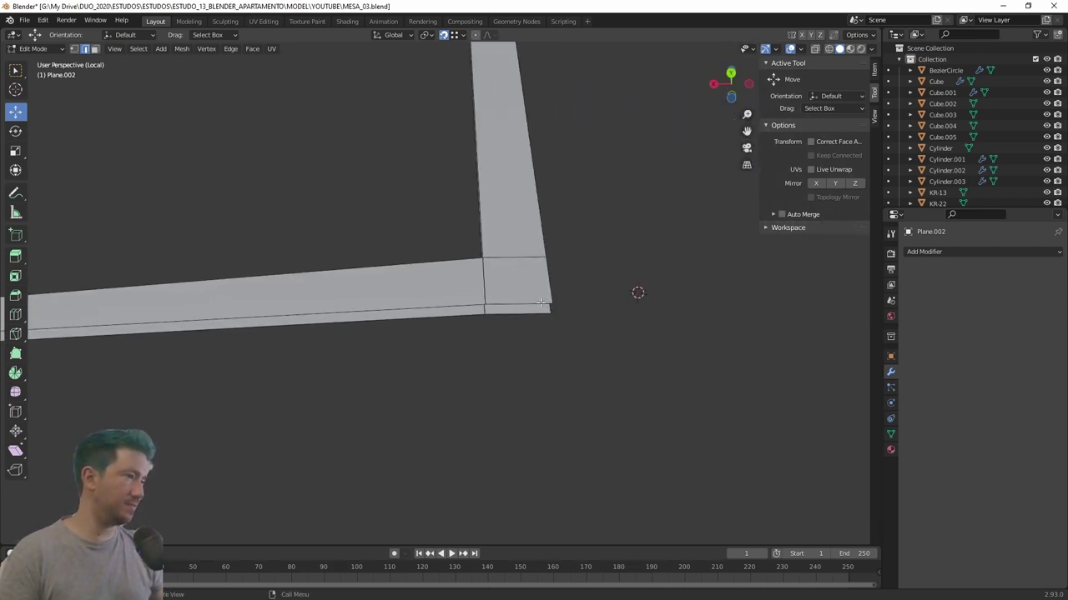
mouse_move(341, 357)
middle_down()
mouse_move(377, 361)
mouse_move(255, 395)
mouse_move(465, 398)
mouse_move(639, 417)
mouse_move(417, 419)
middle_up()
Extrude the slab's front edge about 0.010 m along Y into a thin strip.
click(459, 311)
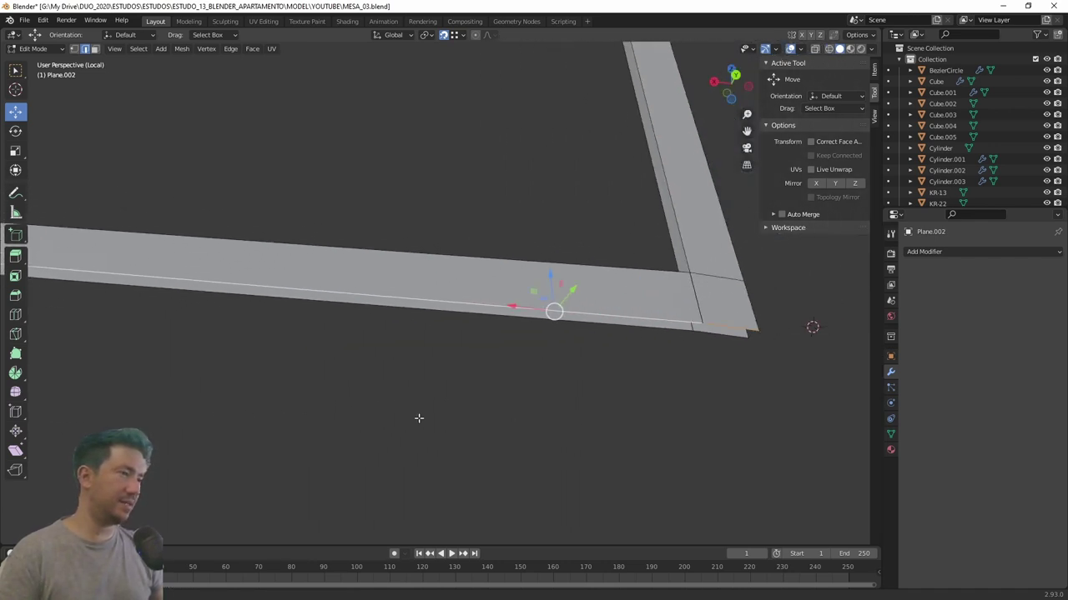
key(g)
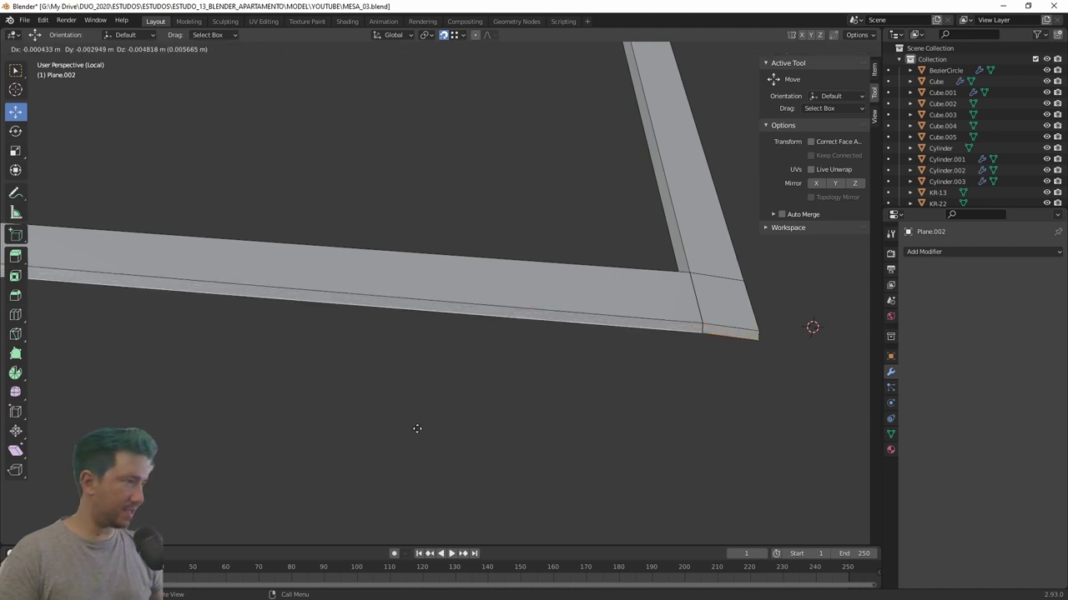
key(y)
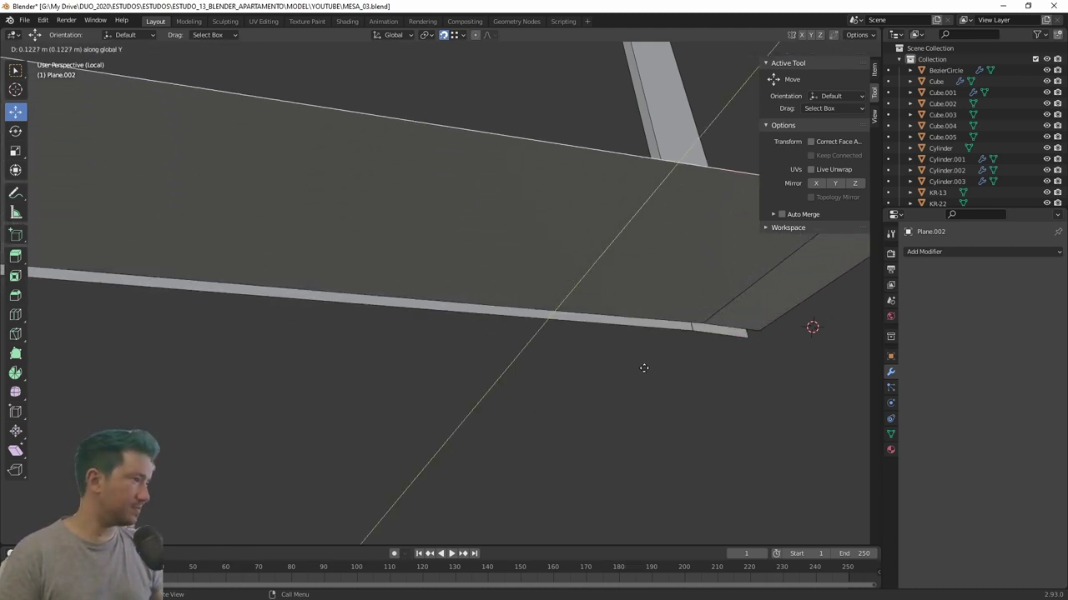
click(693, 332)
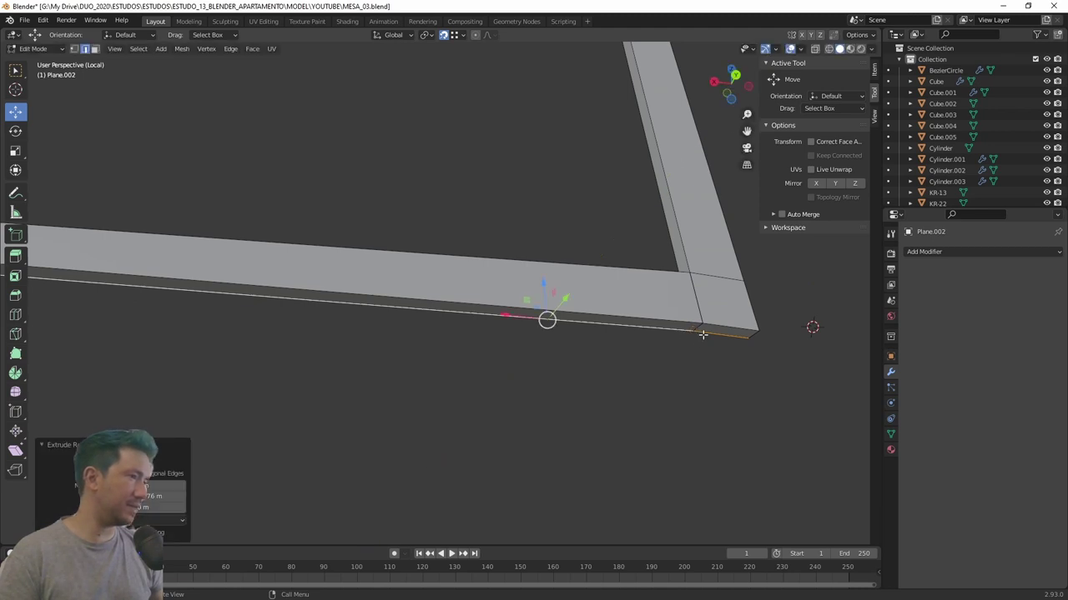
scroll(583, 317, up, 4)
mouse_move(633, 309)
middle_down()
mouse_move(201, 227)
mouse_move(408, 293)
mouse_move(391, 282)
mouse_move(438, 256)
mouse_move(532, 507)
mouse_move(389, 436)
mouse_move(573, 273)
mouse_move(417, 250)
mouse_move(248, 266)
mouse_move(490, 355)
mouse_move(420, 339)
mouse_move(438, 291)
mouse_move(522, 273)
middle_up()
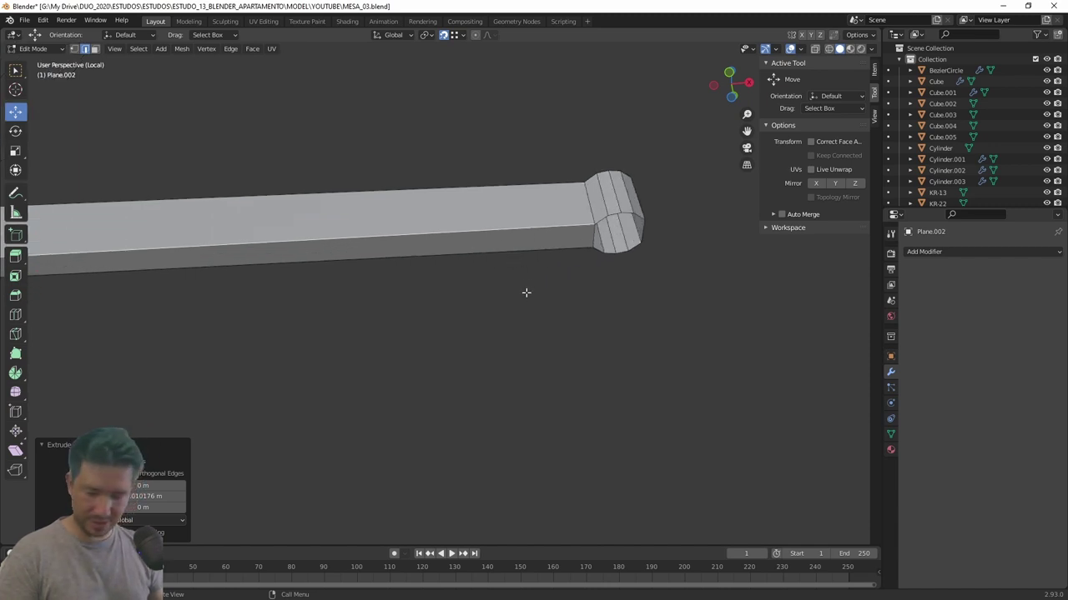
Try adding the slab's bottom-left edge to the selection, then undo those selection changes.
scroll(583, 300, down, 1)
scroll(709, 330, down, 5)
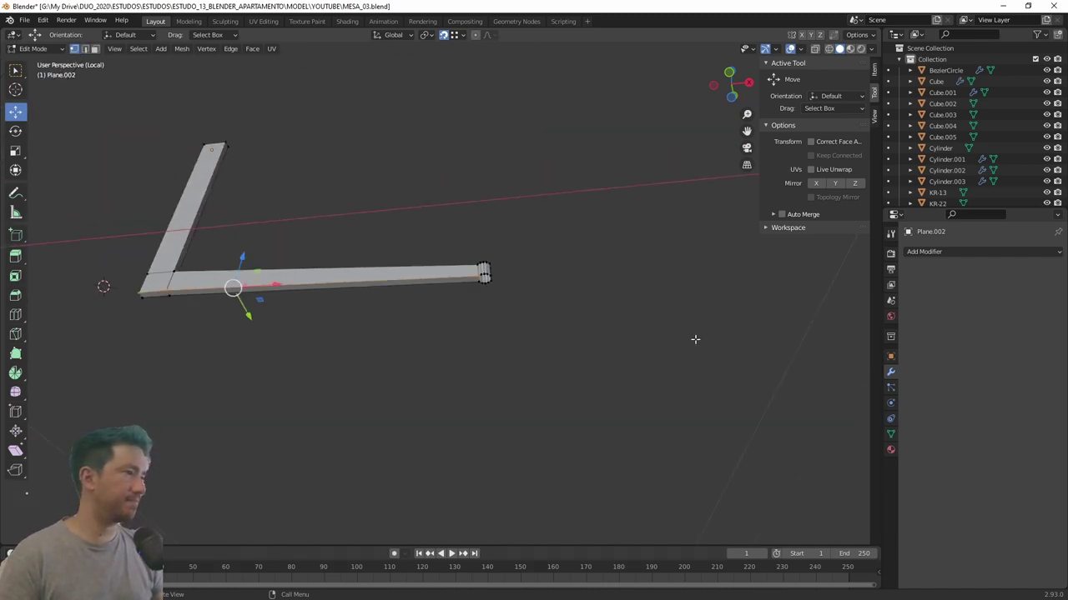
middle_drag(395, 372, 398, 376)
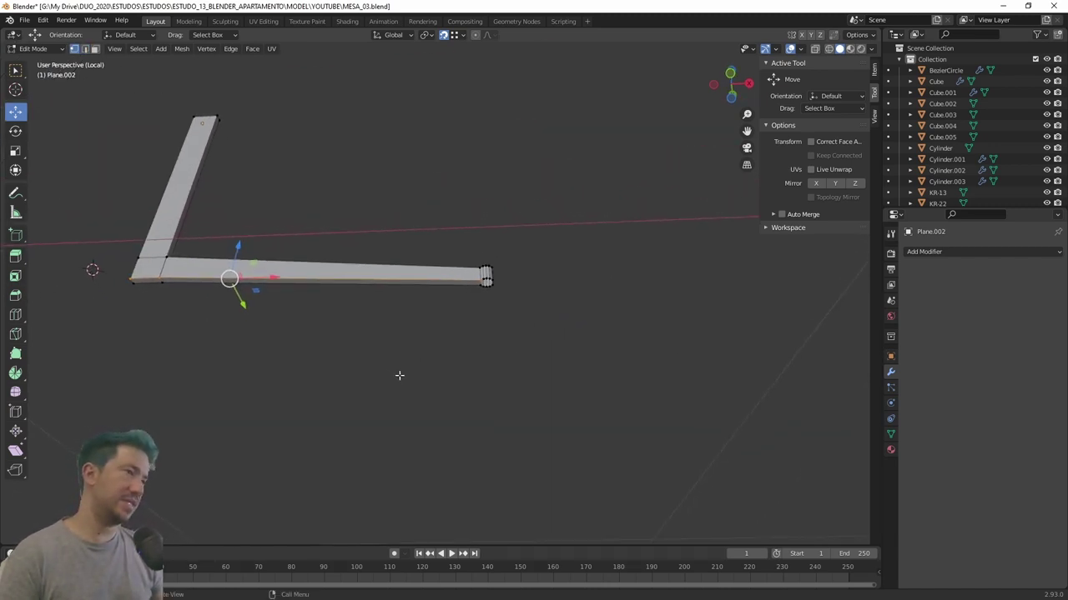
ctrl+click(302, 331)
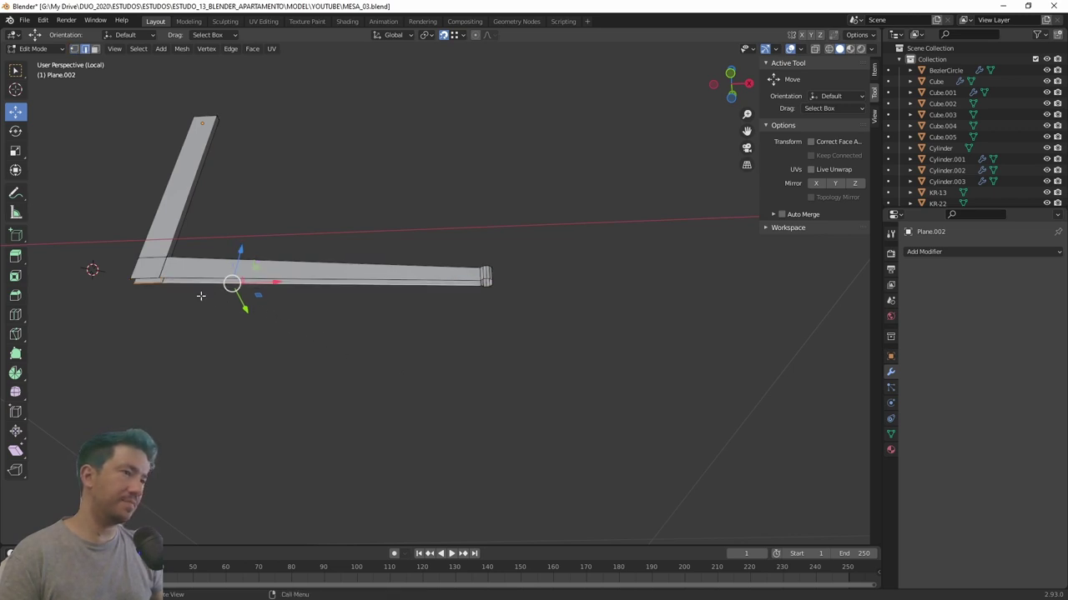
middle_drag(200, 296, 187, 284)
mouse_move(83, 292)
middle_down()
mouse_move(200, 357)
mouse_move(133, 323)
middle_up()
key(ctrl+z)
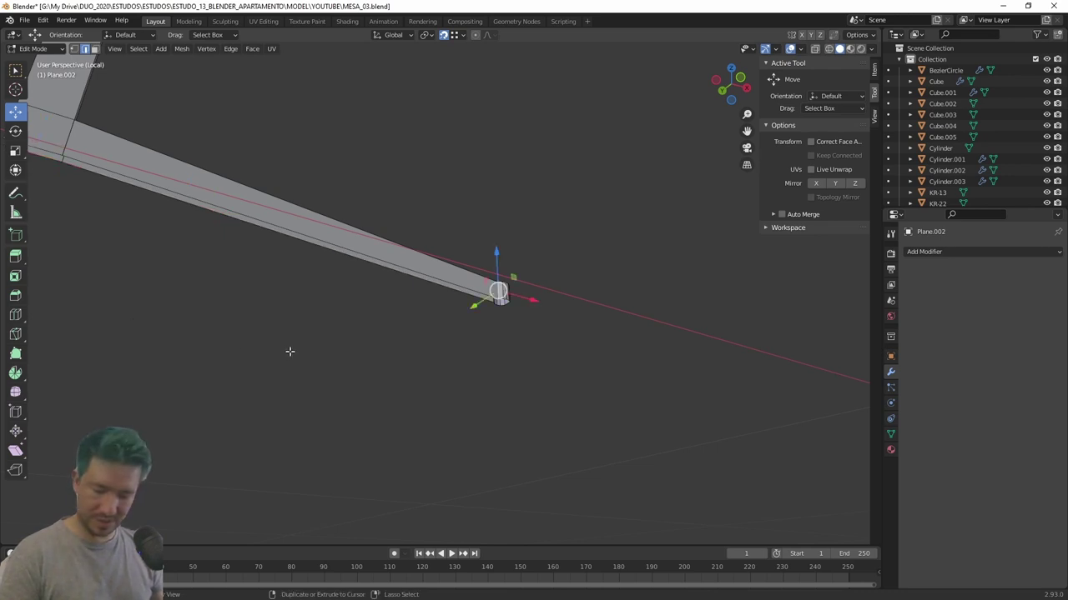
key(ctrl+z)
key(ctrl+z)
mouse_move(290, 351)
middle_down()
mouse_move(295, 309)
mouse_move(491, 278)
mouse_move(498, 298)
mouse_move(578, 317)
mouse_move(603, 345)
mouse_move(718, 327)
middle_up()
scroll(718, 326, down, 3)
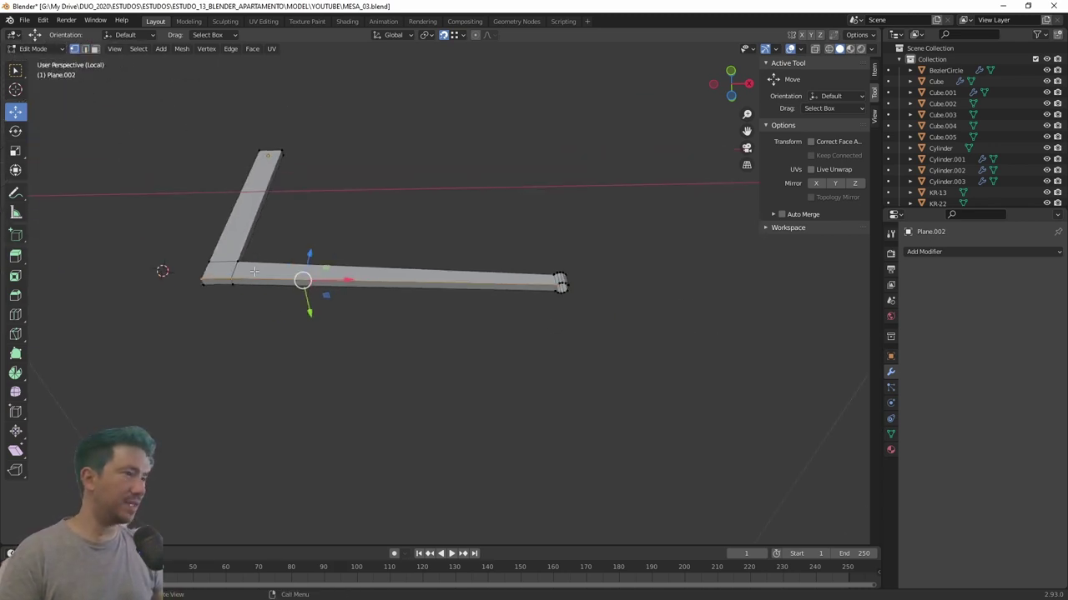
Merge the whole beam by distance and lower the beam-end bottom edge on Z.
drag(198, 187, 636, 430)
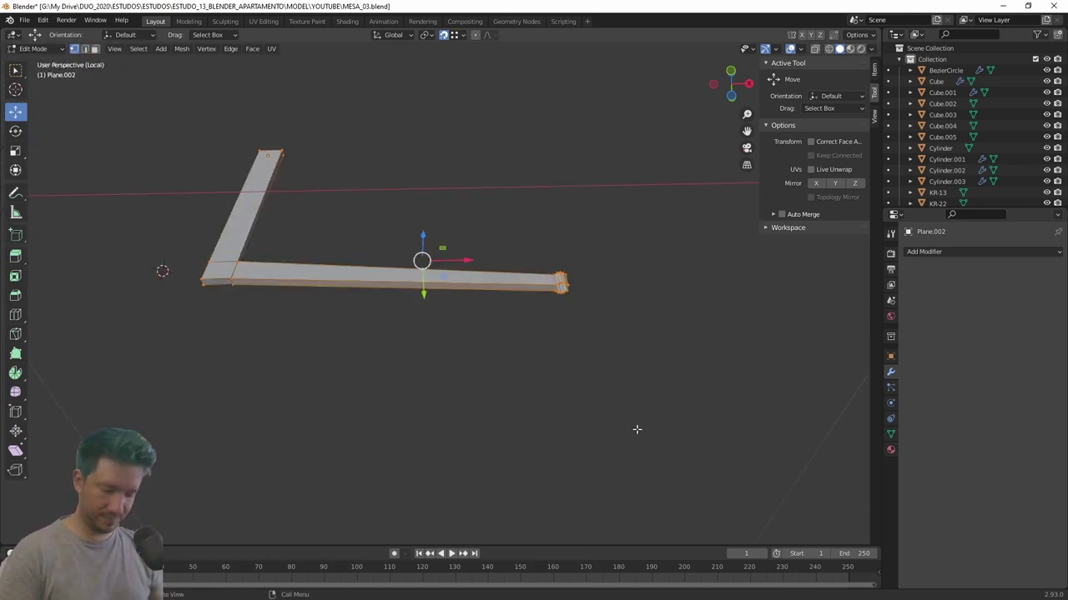
key(m)
click(635, 435)
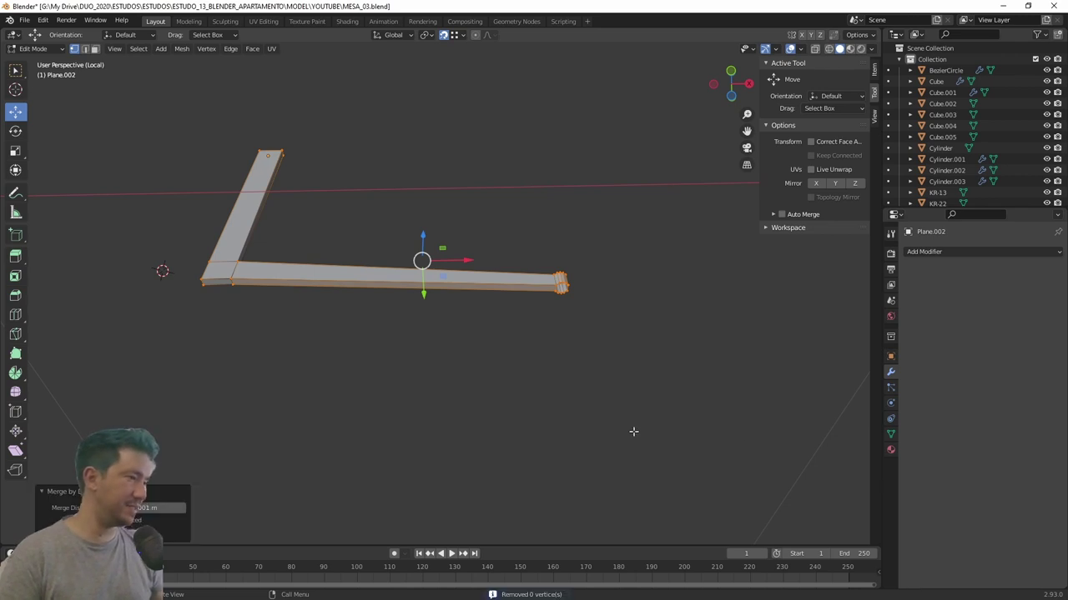
mouse_move(608, 415)
middle_down()
mouse_move(247, 389)
mouse_move(220, 433)
mouse_move(287, 422)
mouse_move(262, 386)
mouse_move(457, 360)
middle_up()
scroll(457, 360, up, 5)
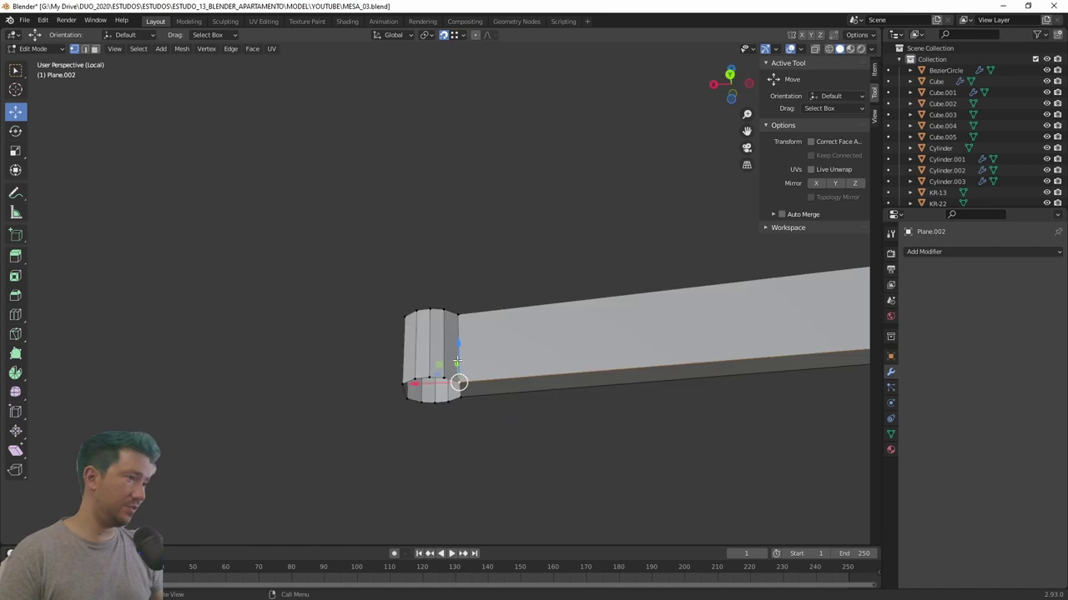
drag(457, 355, 460, 450)
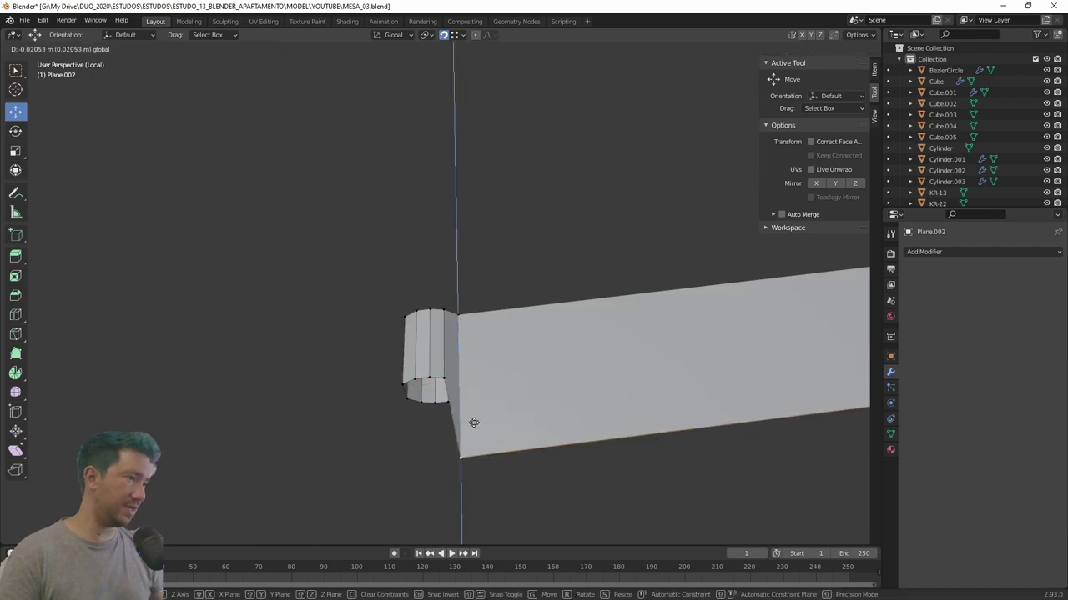
mouse_move(461, 450)
middle_down()
mouse_move(608, 422)
mouse_move(662, 443)
mouse_move(509, 350)
mouse_move(349, 273)
middle_up()
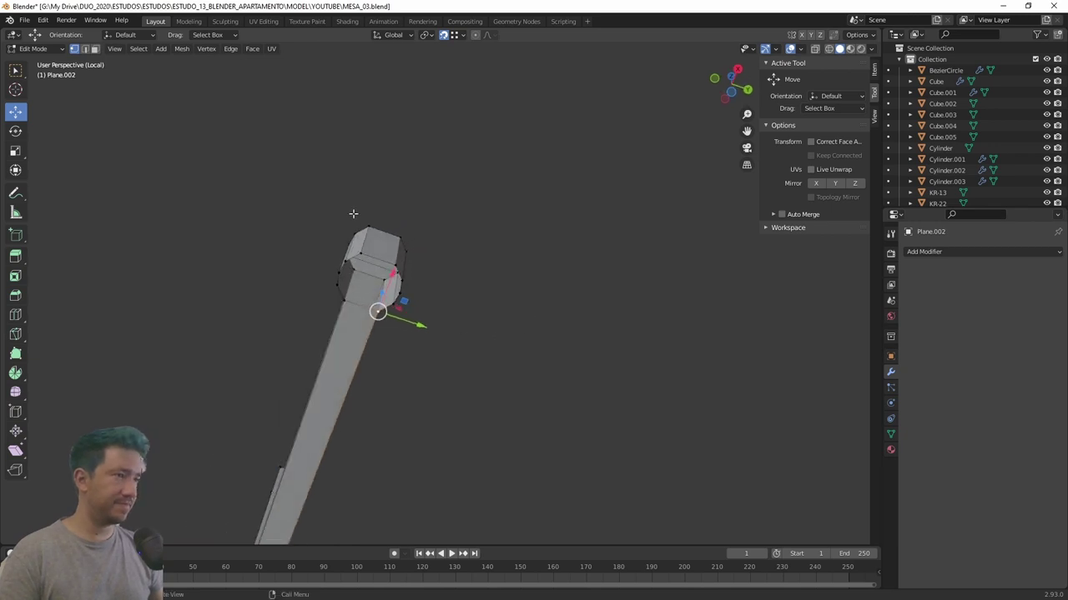
Check the beam end's edge loop in edge select mode, then select and frame the whole mesh.
click(85, 48)
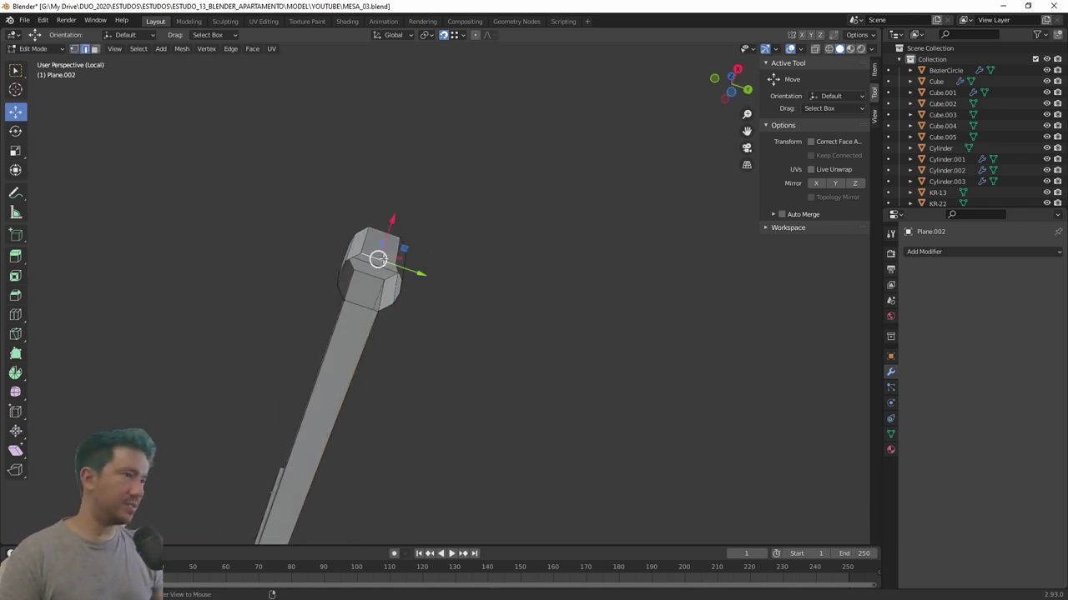
alt+click(360, 271)
middle_drag(372, 362, 465, 396)
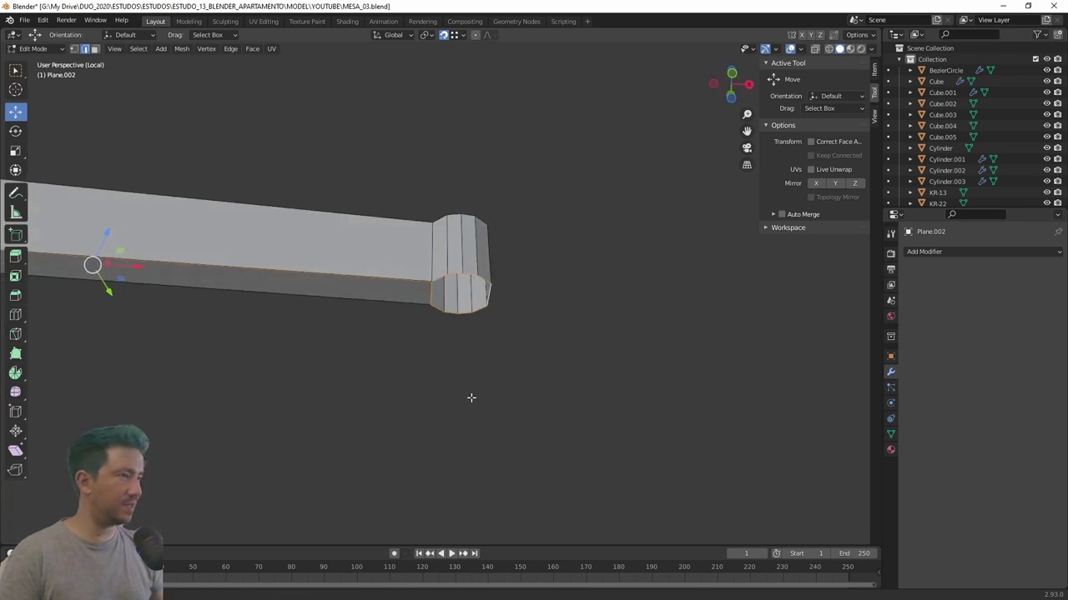
scroll(440, 280, up, 1)
scroll(432, 274, up, 4)
scroll(419, 264, up, 2)
scroll(386, 233, up, 3)
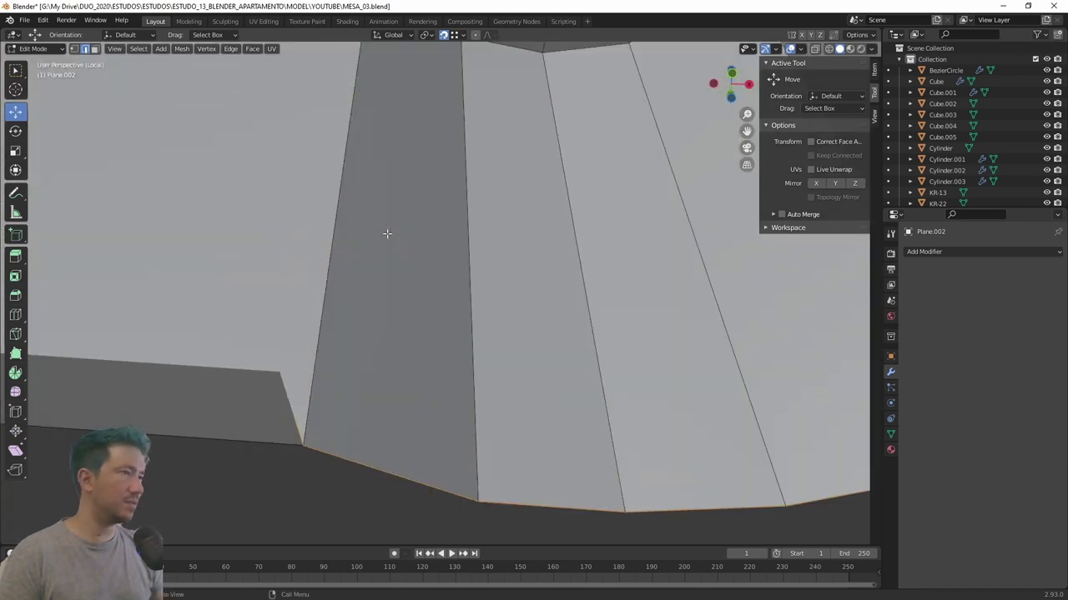
scroll(385, 234, down, 4)
click(372, 234)
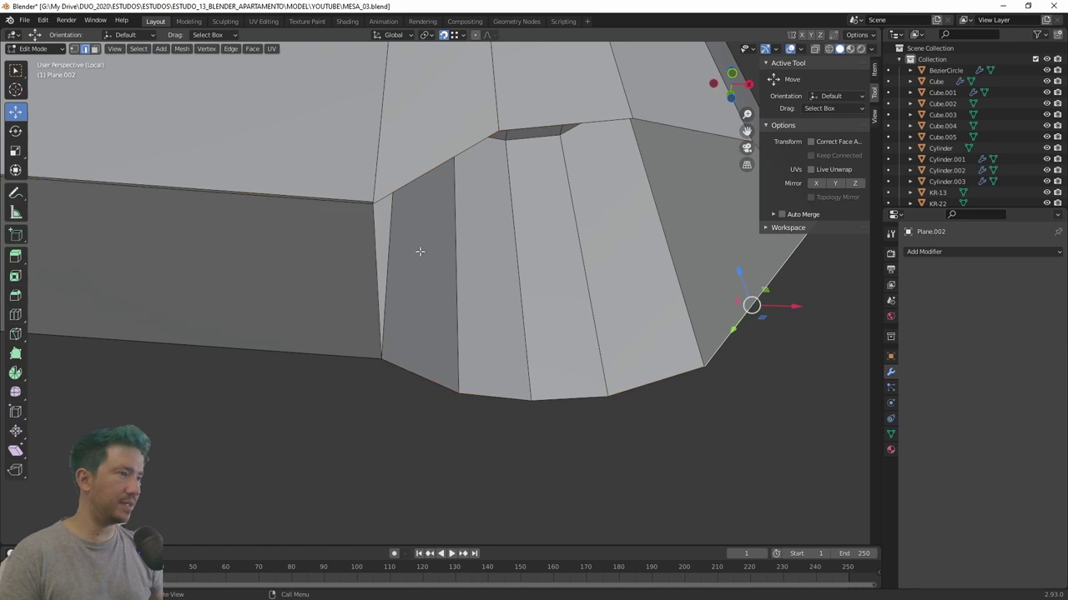
key(a)
key(KP_Decimal)
Merge by distance to remove 7 duplicate vertices, then pull the bar-end vertex down and nudge it on X.
shift+middle_drag(634, 331, 556, 369)
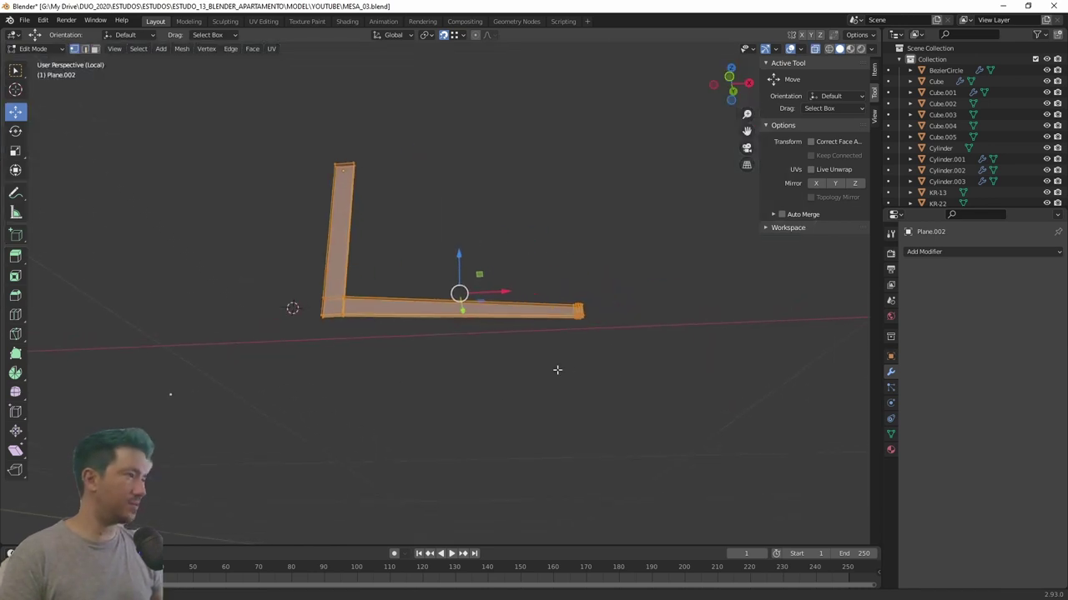
key(m)
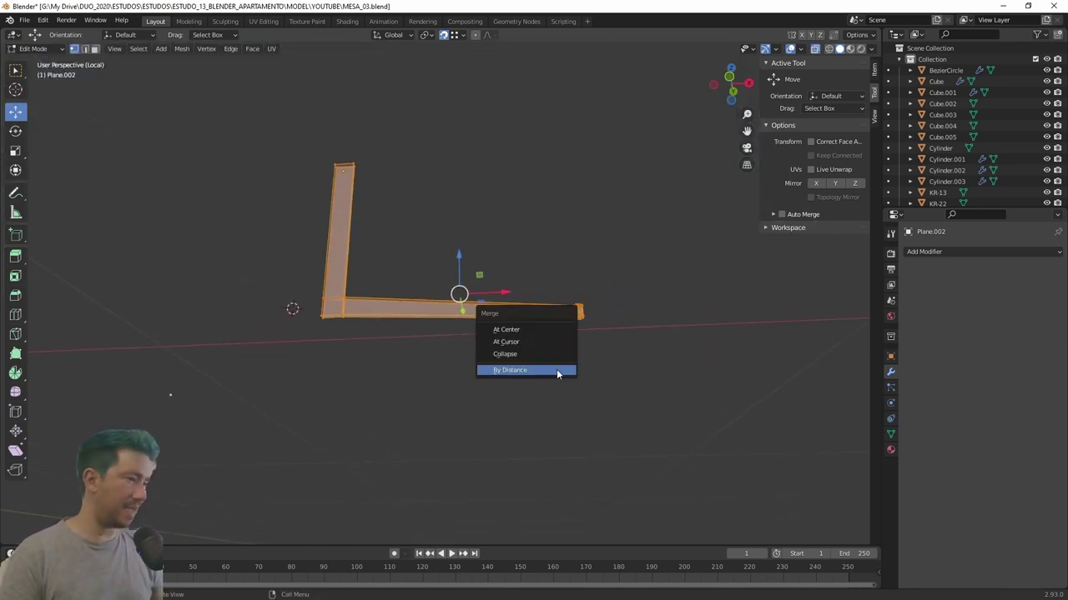
click(557, 372)
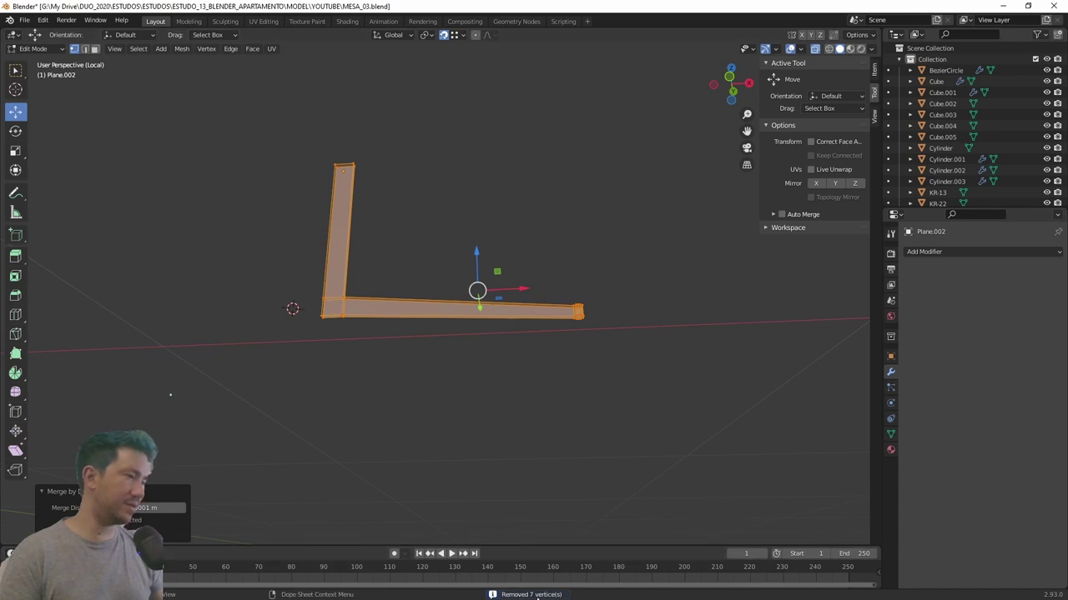
mouse_move(527, 350)
middle_down()
mouse_move(364, 407)
mouse_move(501, 412)
mouse_move(401, 376)
middle_up()
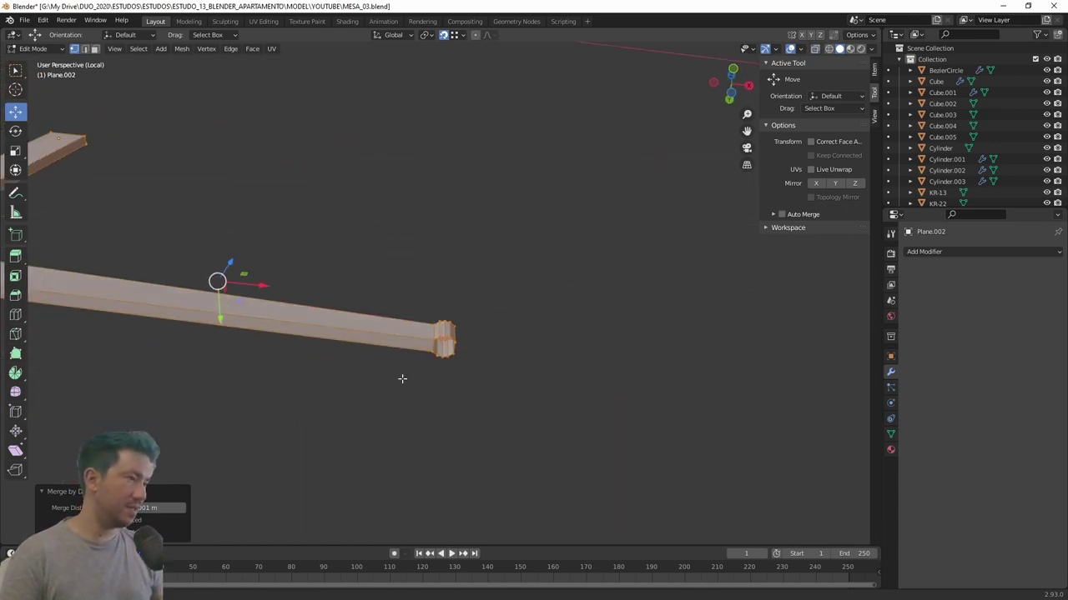
scroll(436, 346, up, 4)
shift+middle_drag(432, 470, 466, 379)
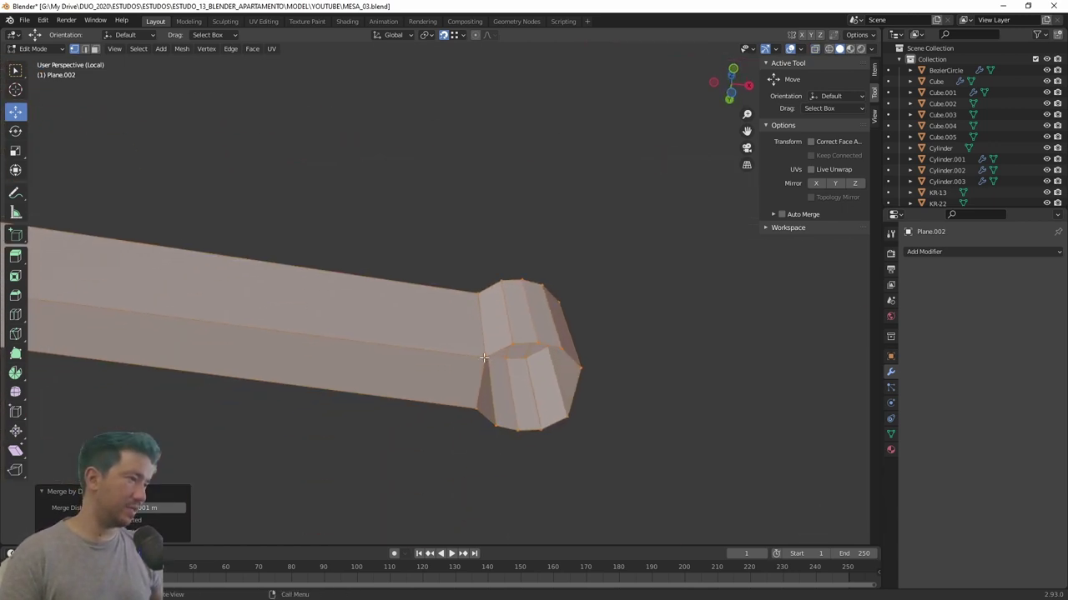
click(483, 357)
drag(475, 331, 457, 461)
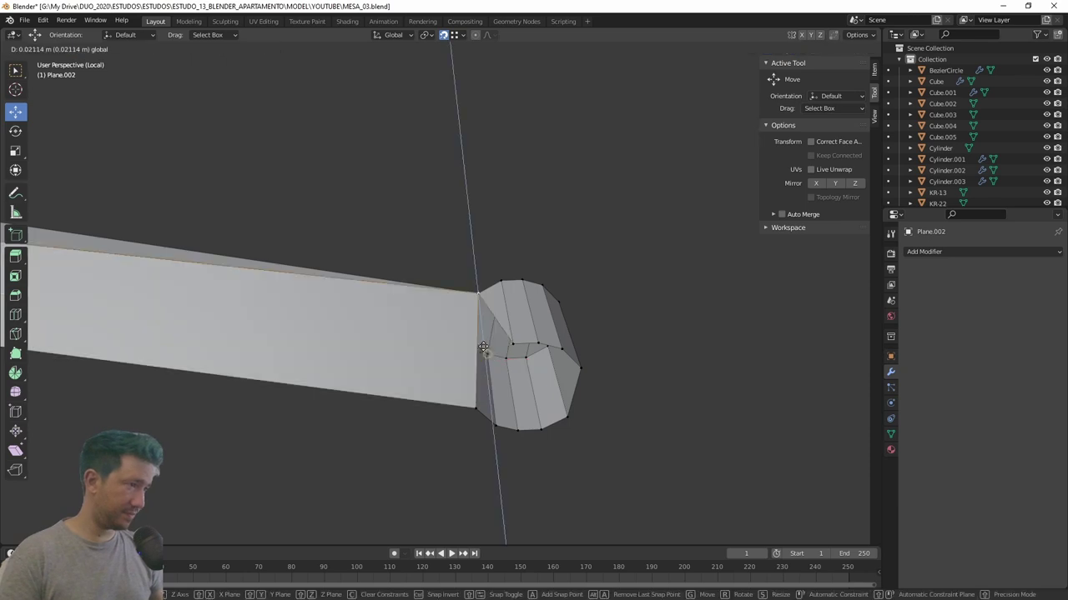
middle_drag(457, 461, 365, 450)
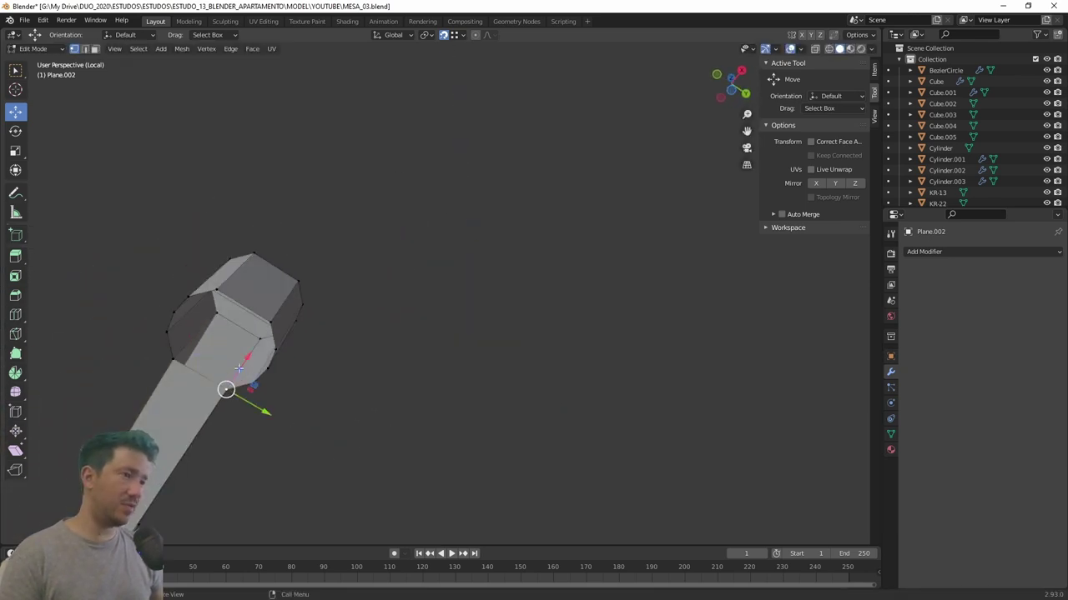
drag(238, 368, 231, 403)
drag(202, 462, 201, 459)
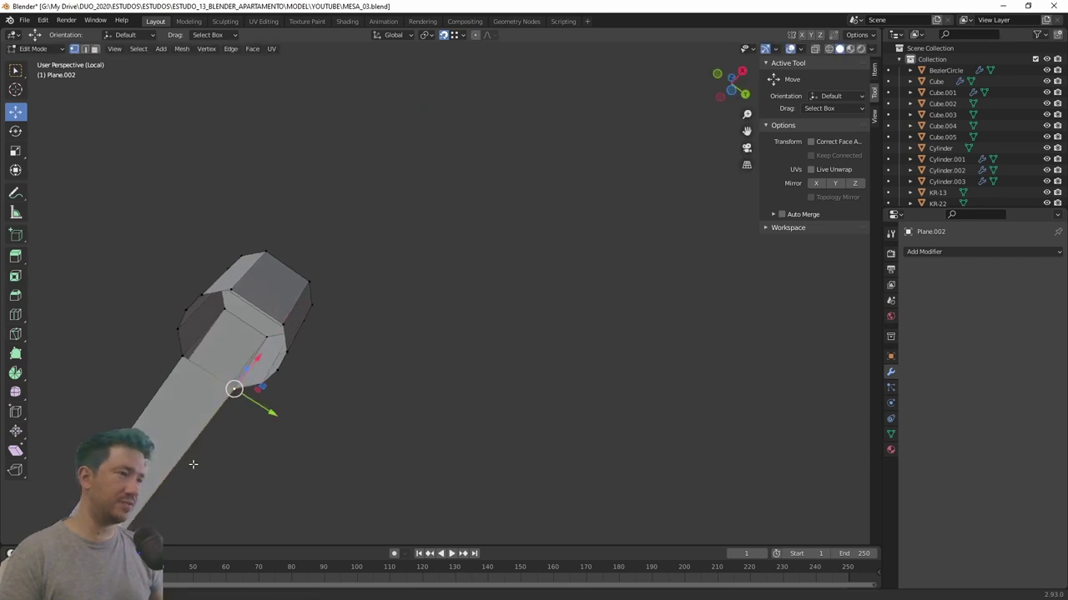
middle_drag(200, 459, 239, 469)
Merge the rounded end's edge loop at center into a triangle fan cap.
key(2)
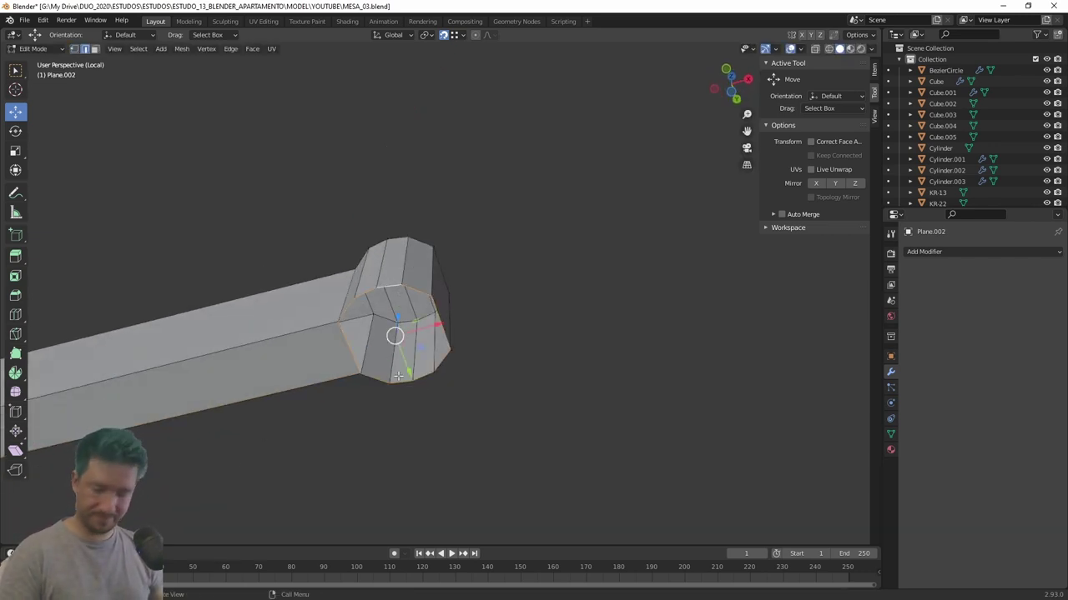
key(e)
key(z)
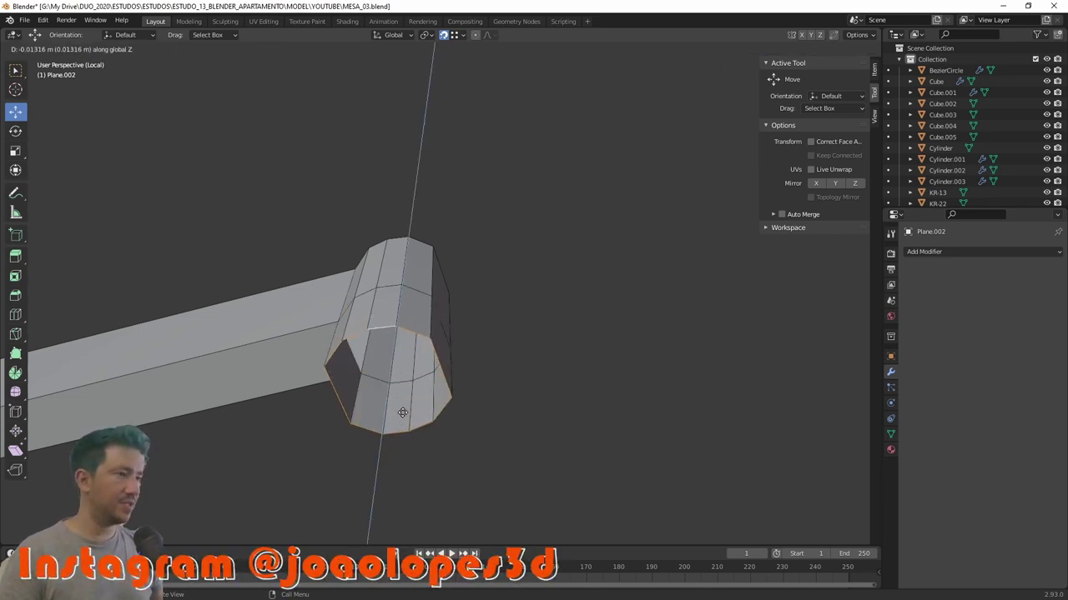
right_click(402, 413)
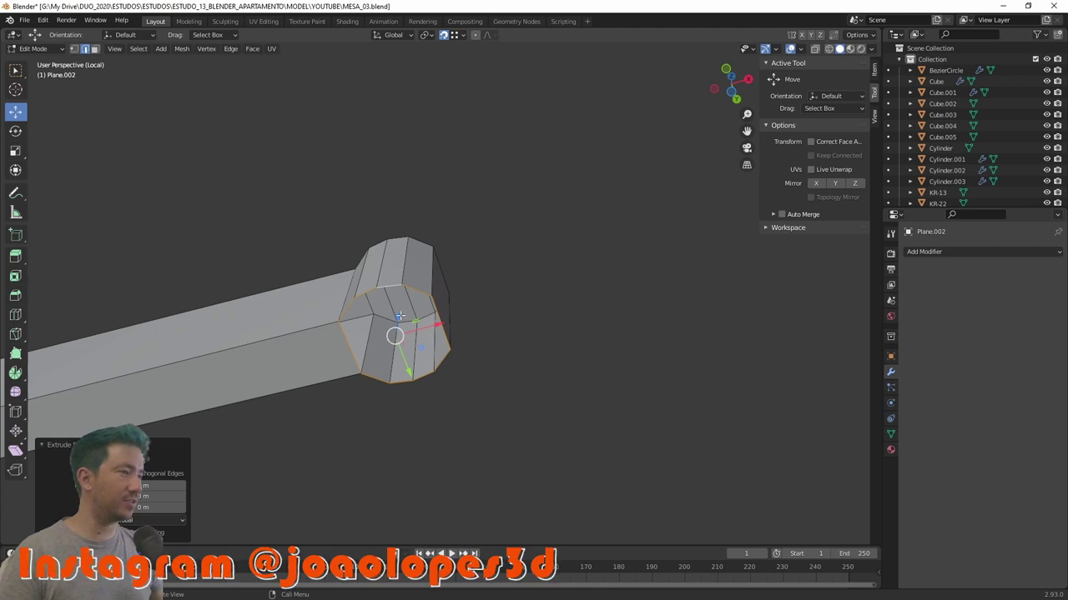
key(m)
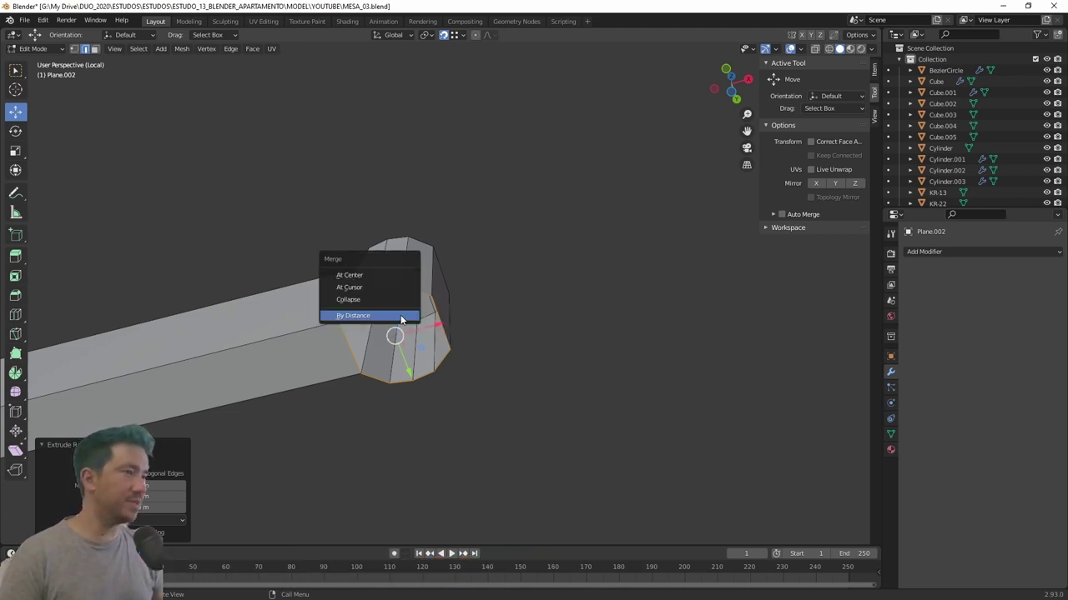
click(364, 278)
Select all the triangle faces of the fan cap.
middle_drag(416, 360, 358, 370)
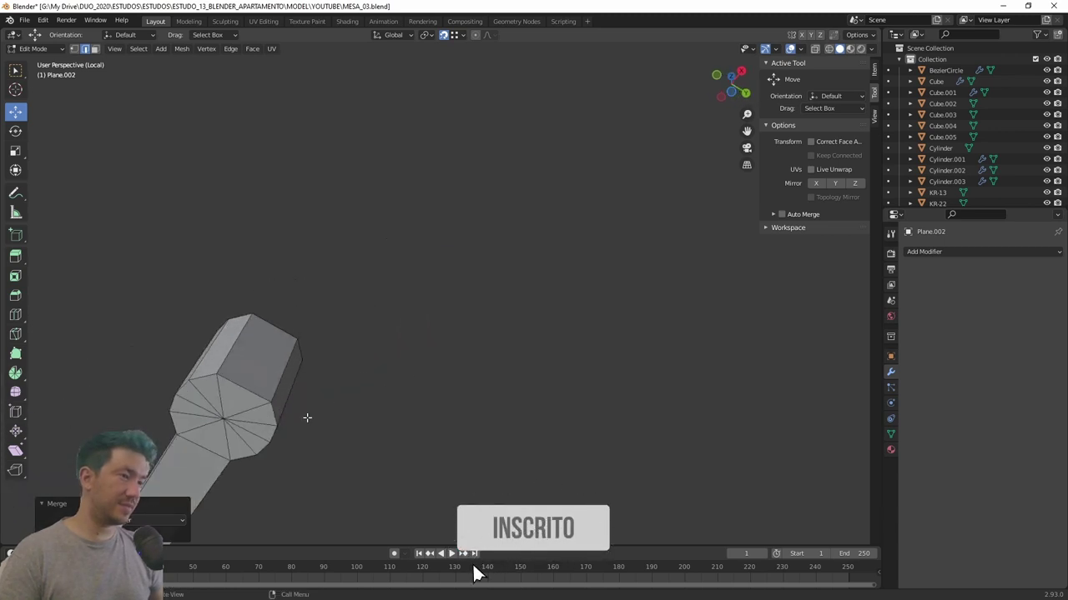
middle_drag(305, 417, 345, 354)
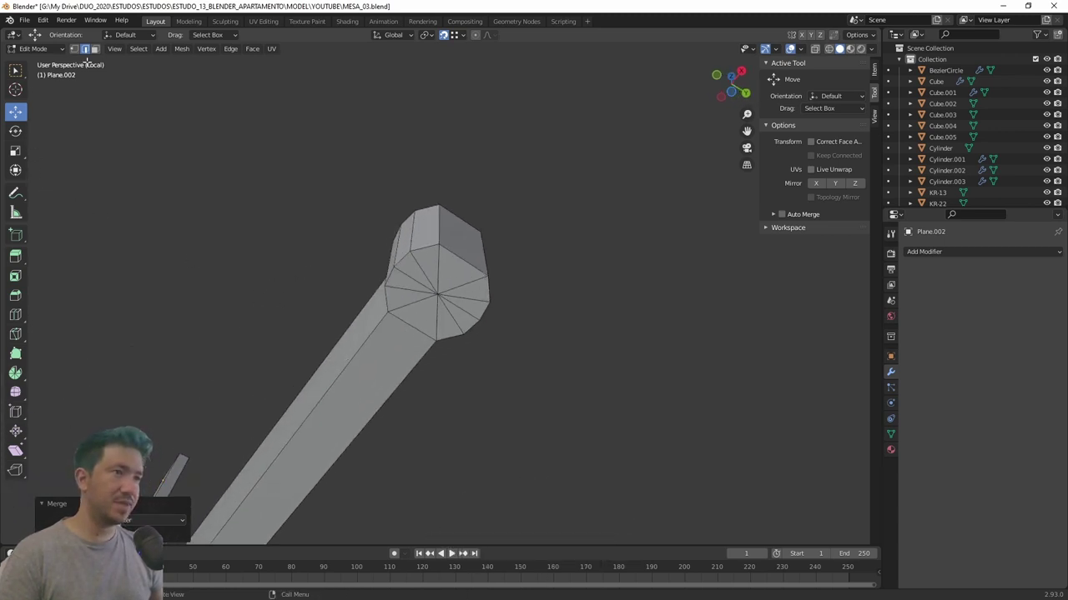
click(457, 276)
shift+click(446, 265)
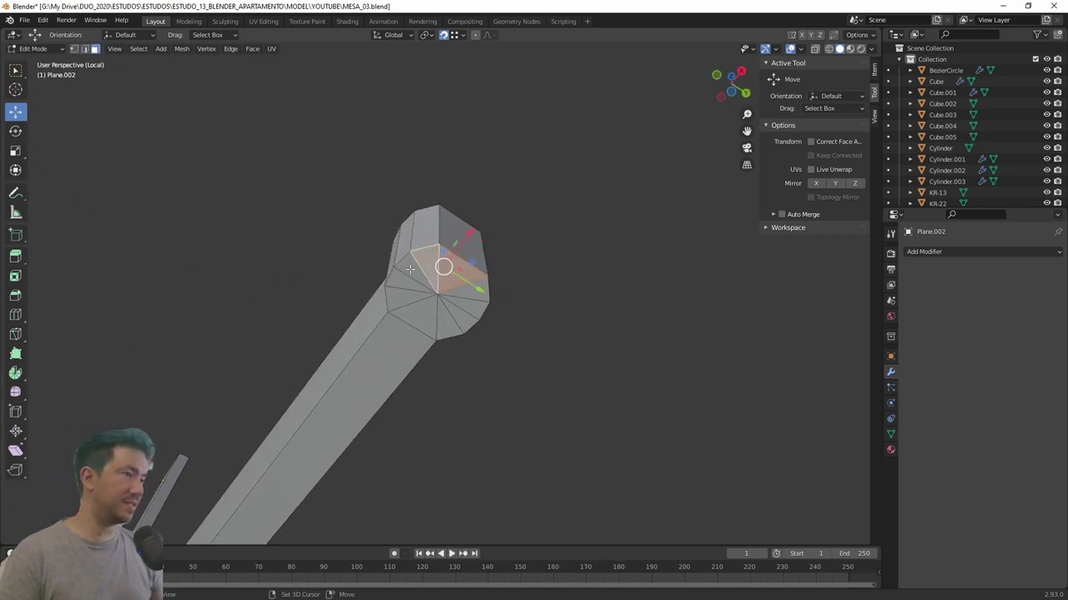
shift+click(421, 271)
shift+click(405, 289)
shift+click(410, 302)
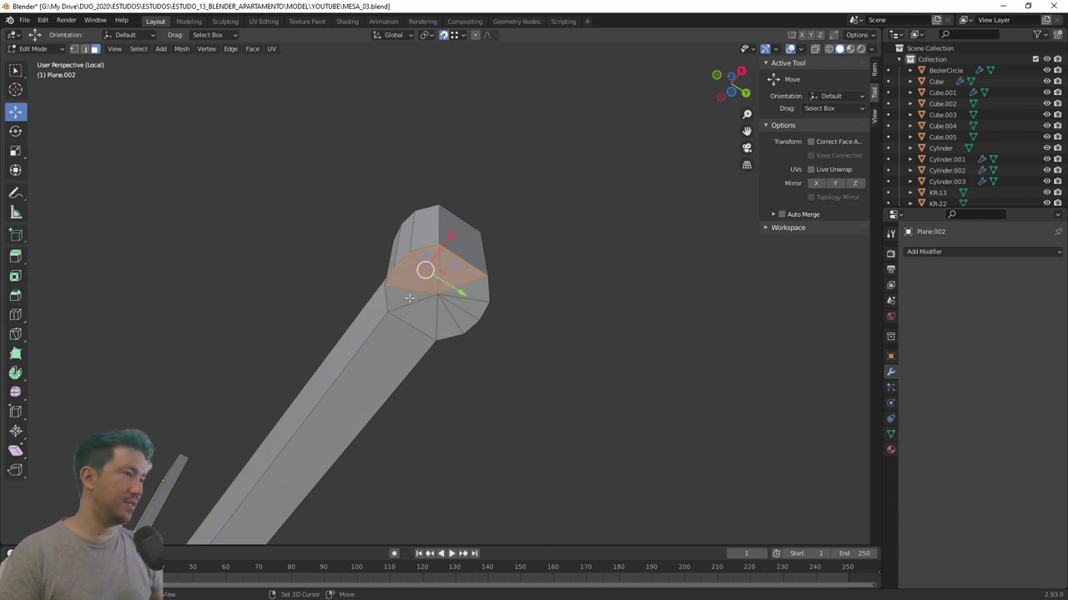
shift+click(433, 325)
shift+click(463, 319)
shift+click(476, 305)
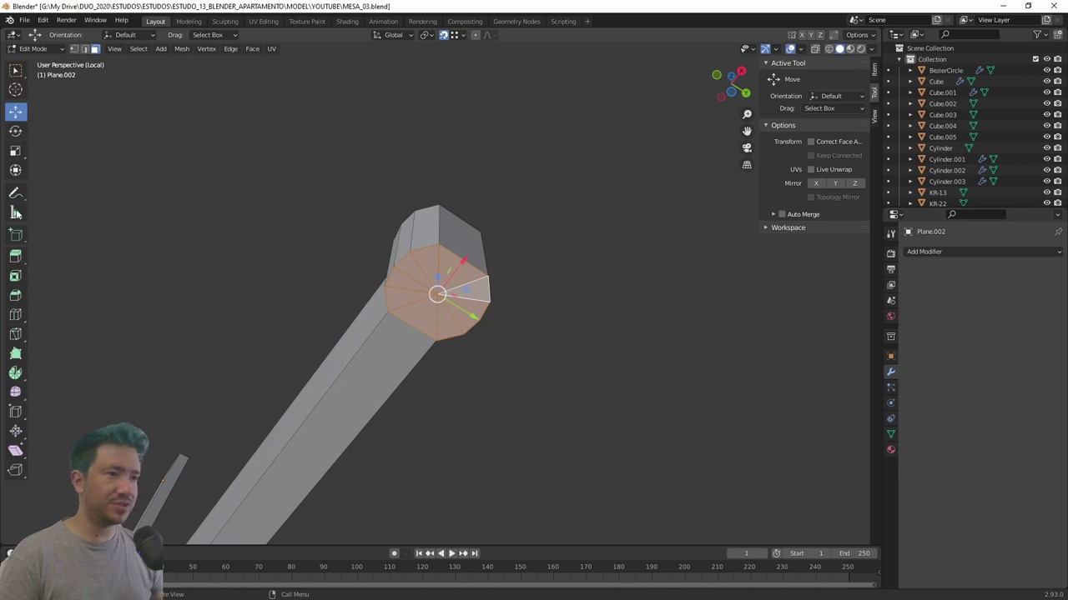
Inset the cap faces, then move the inset face and the bottom face along Z.
click(15, 276)
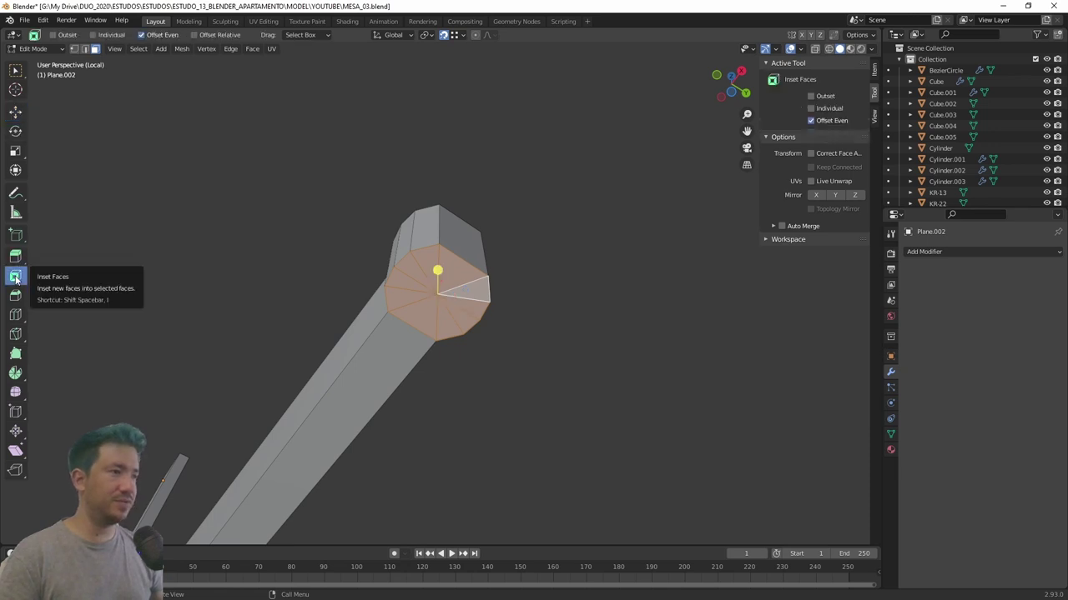
drag(439, 272, 440, 284)
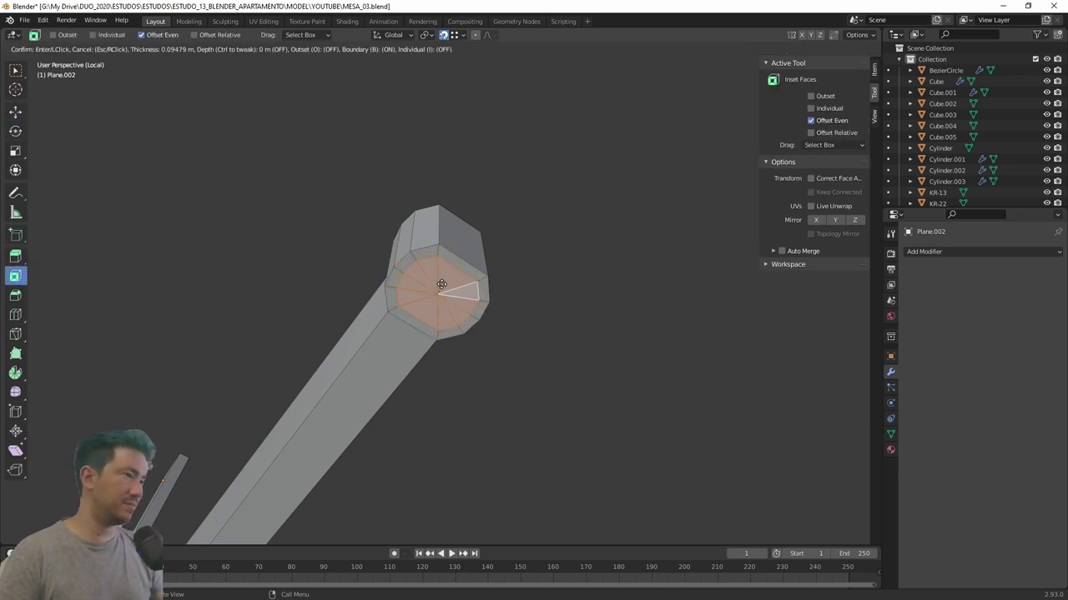
middle_drag(441, 284, 507, 195)
key(g)
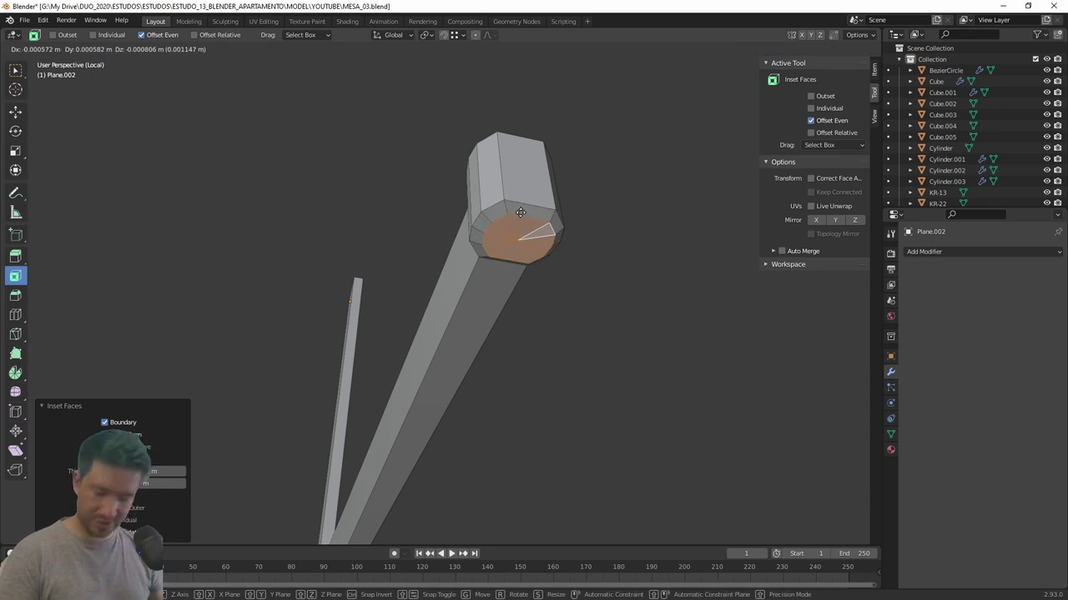
key(z)
click(520, 213)
middle_drag(521, 213, 548, 273)
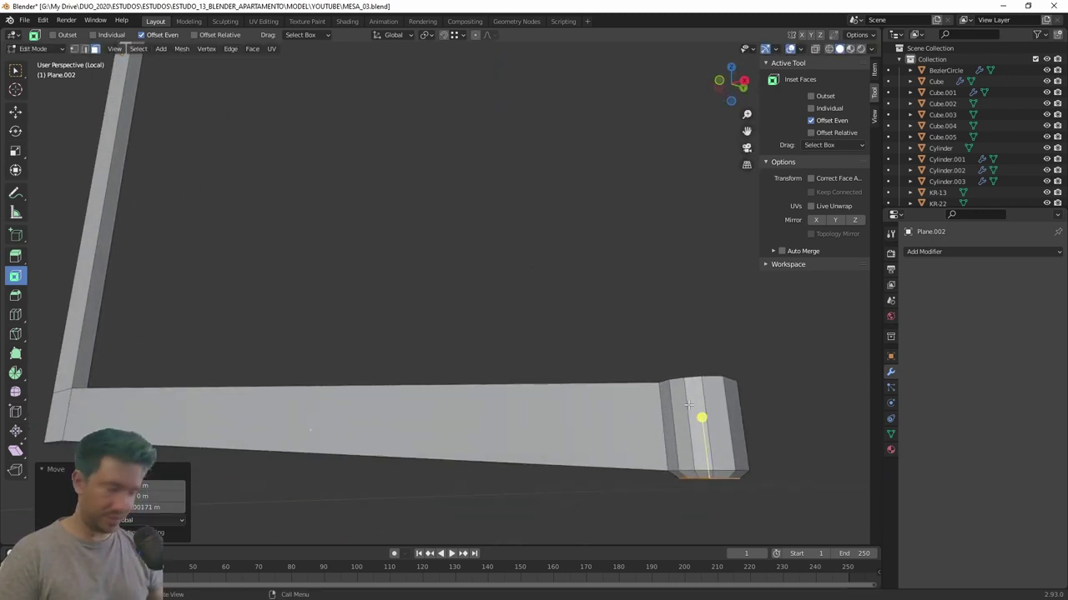
key(g)
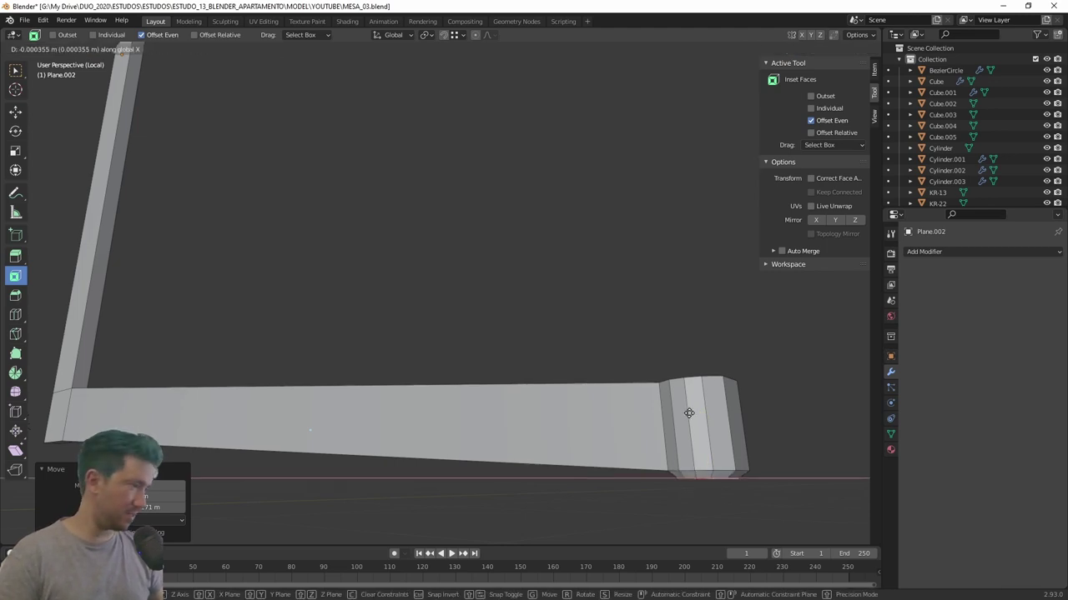
key(z)
click(686, 407)
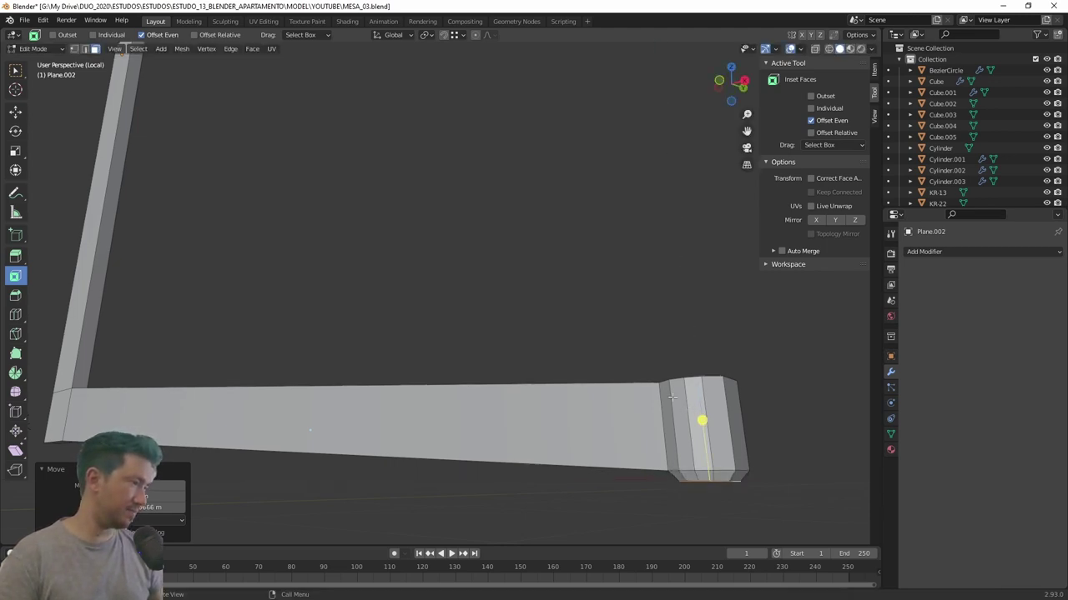
Clear the face selection and return to Object Mode with Plane.002 selected.
middle_drag(685, 407, 665, 423)
scroll(688, 351, down, 2)
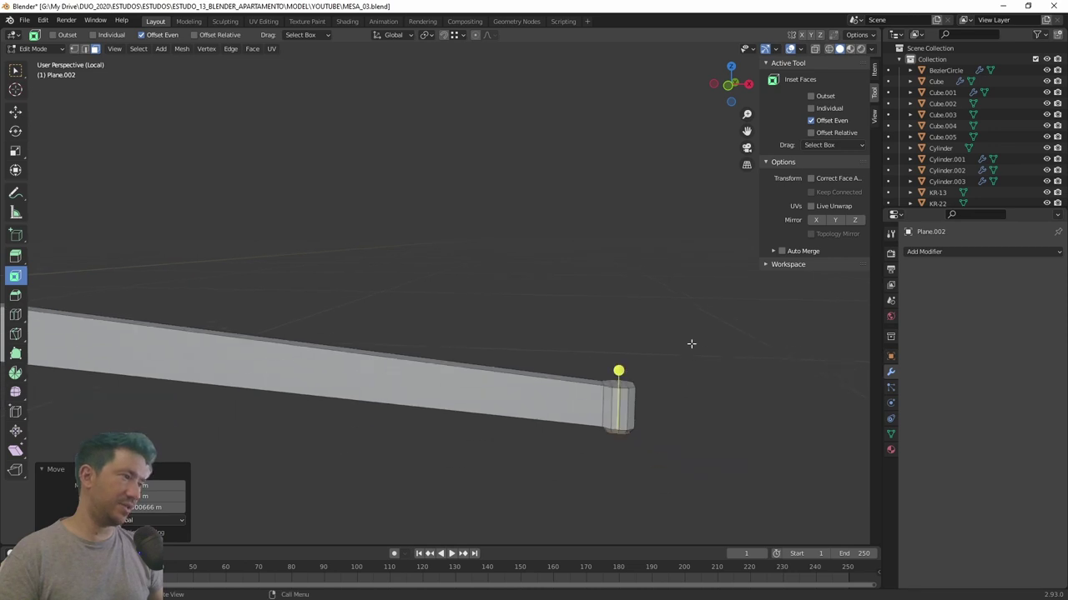
scroll(692, 344, down, 2)
mouse_move(446, 299)
middle_down()
mouse_move(395, 298)
mouse_move(400, 184)
mouse_move(374, 248)
mouse_move(445, 276)
mouse_move(262, 247)
mouse_move(364, 297)
mouse_move(512, 231)
mouse_move(456, 215)
middle_up()
click(389, 231)
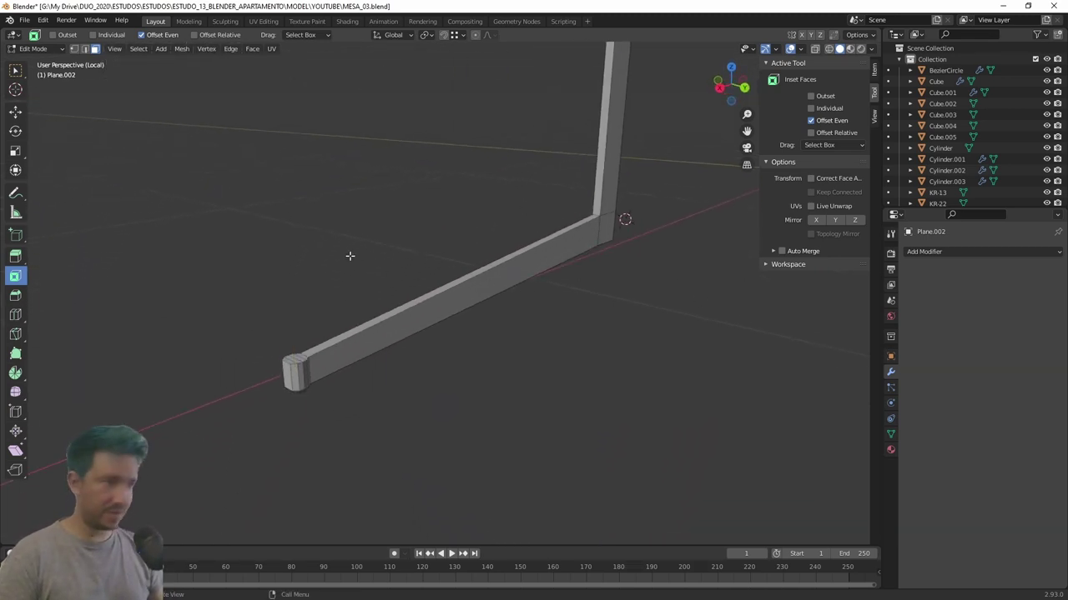
key(Tab)
mouse_move(419, 273)
middle_down()
mouse_move(587, 226)
mouse_move(462, 171)
mouse_move(422, 198)
mouse_move(497, 160)
mouse_move(428, 240)
mouse_move(854, 286)
middle_up()
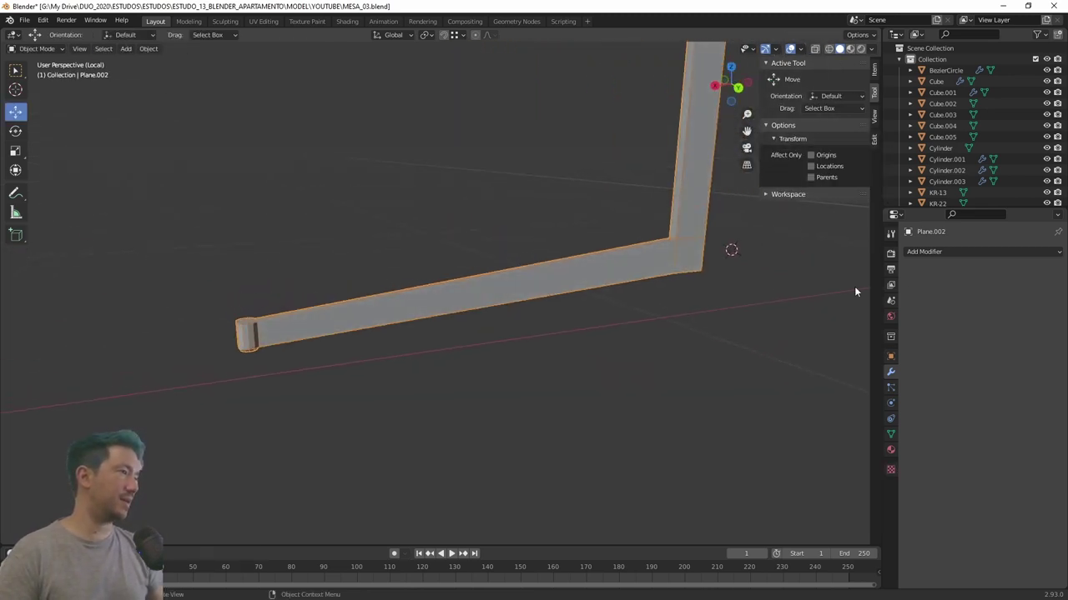
Add a Catmull-Clark Subdivision Surface modifier (viewport 1, render 2) to Plane.002 and inspect it.
click(926, 252)
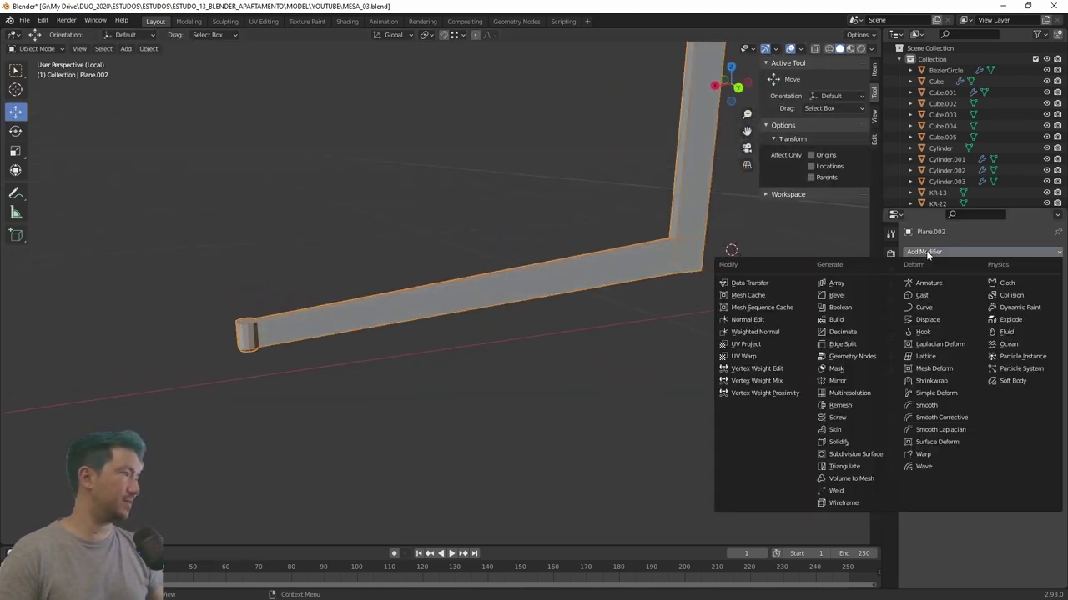
click(854, 455)
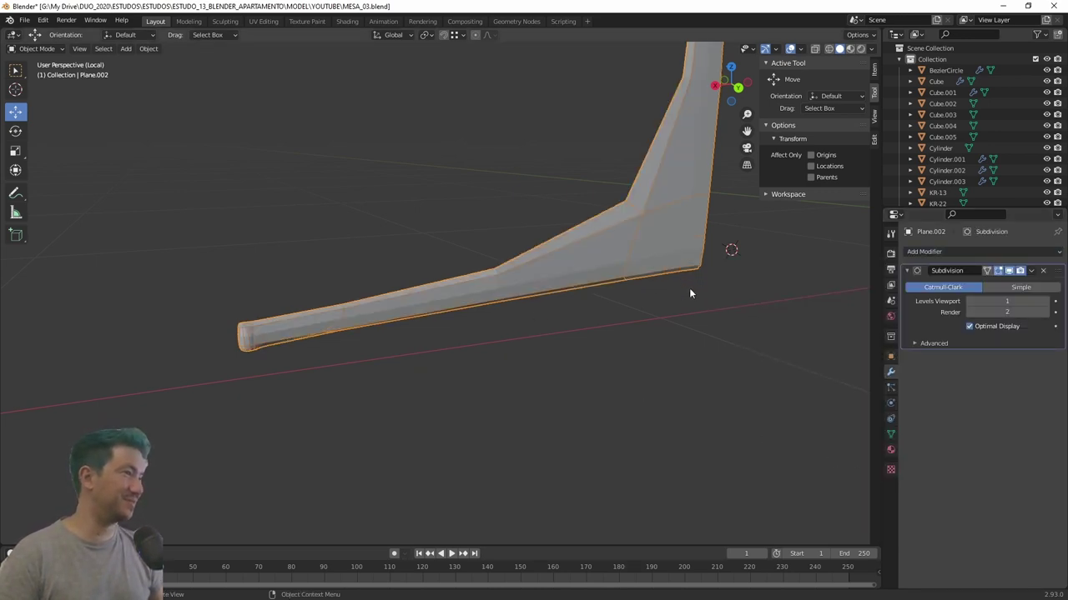
mouse_move(689, 292)
middle_down()
mouse_move(564, 275)
mouse_move(537, 286)
mouse_move(542, 296)
middle_up()
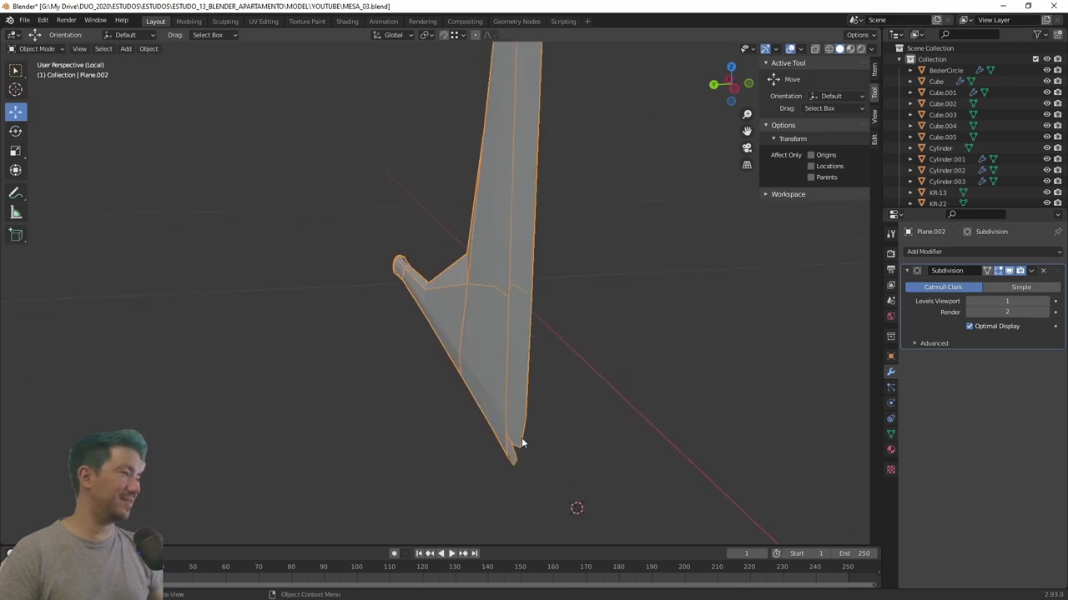
mouse_move(521, 443)
middle_down()
mouse_move(523, 459)
mouse_move(491, 446)
mouse_move(459, 455)
mouse_move(448, 474)
mouse_move(473, 456)
mouse_move(532, 445)
mouse_move(607, 306)
middle_up()
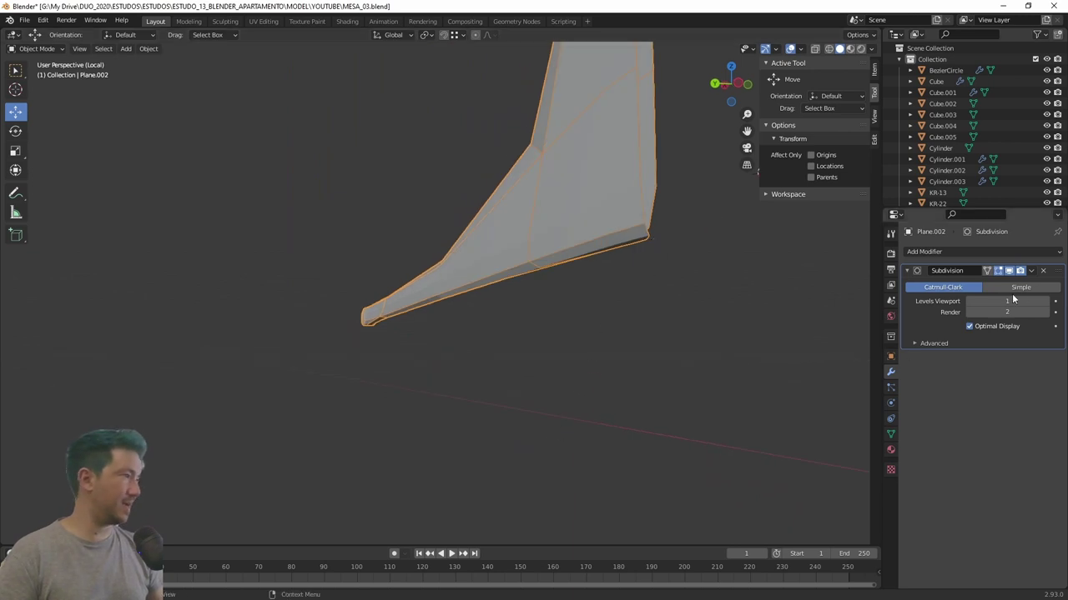
Delete the beam's Subdivision modifier and slide its corner vertex back into place in Edit Mode.
click(1043, 270)
key(Tab)
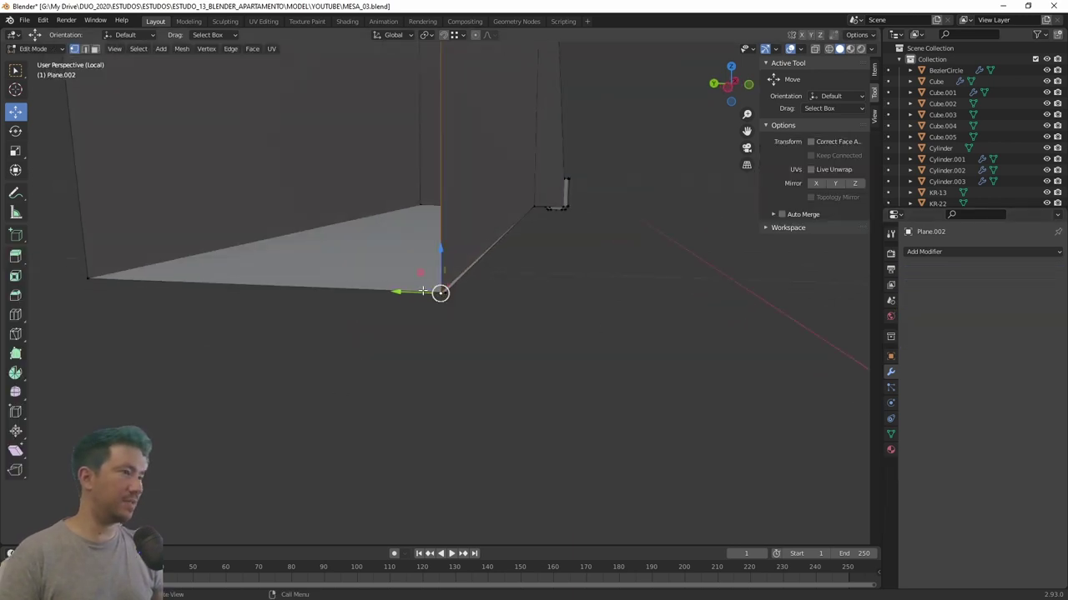
drag(423, 291, 442, 295)
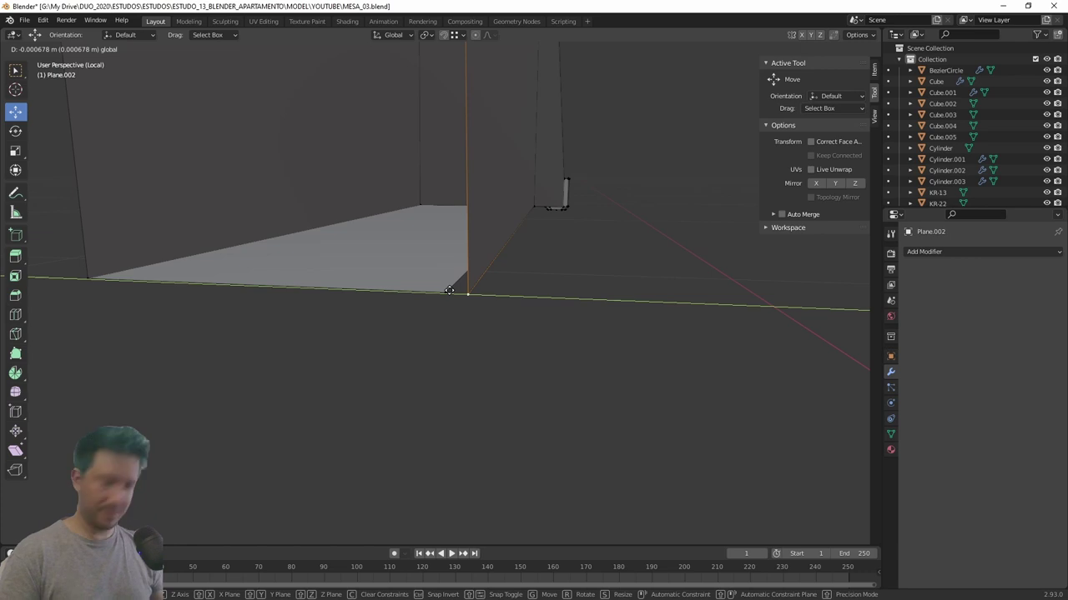
click(467, 293)
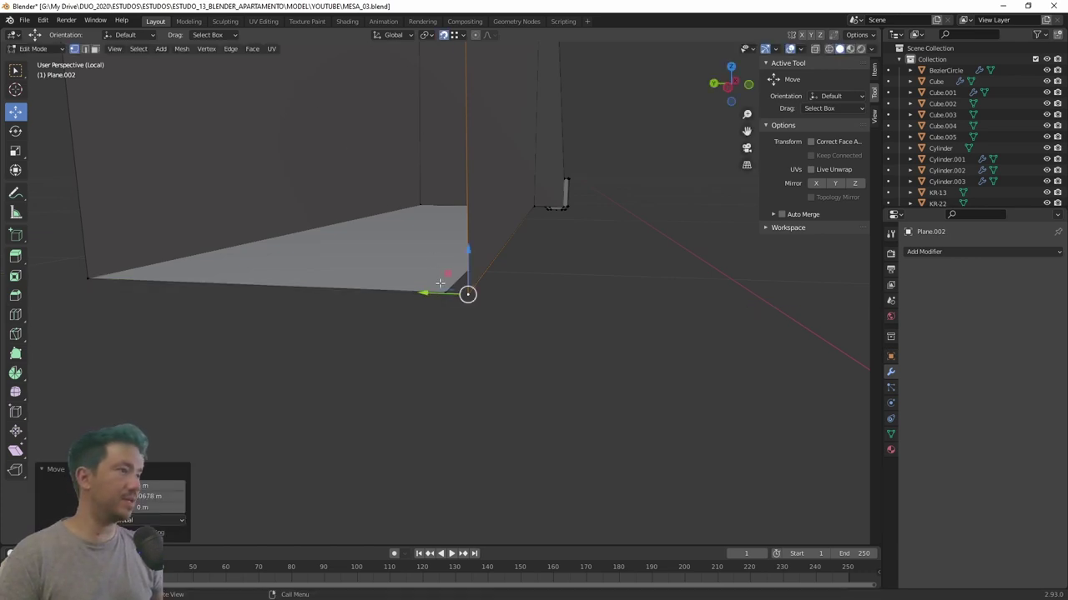
drag(467, 293, 428, 351)
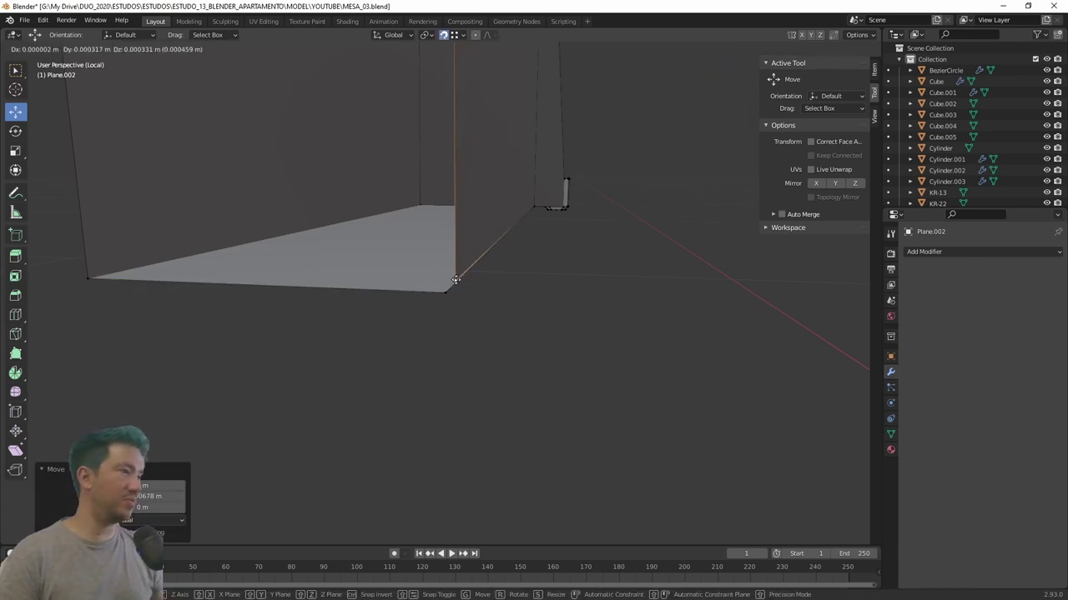
Select all the beam's geometry and merge its duplicate vertices By Distance.
drag(313, 141, 542, 425)
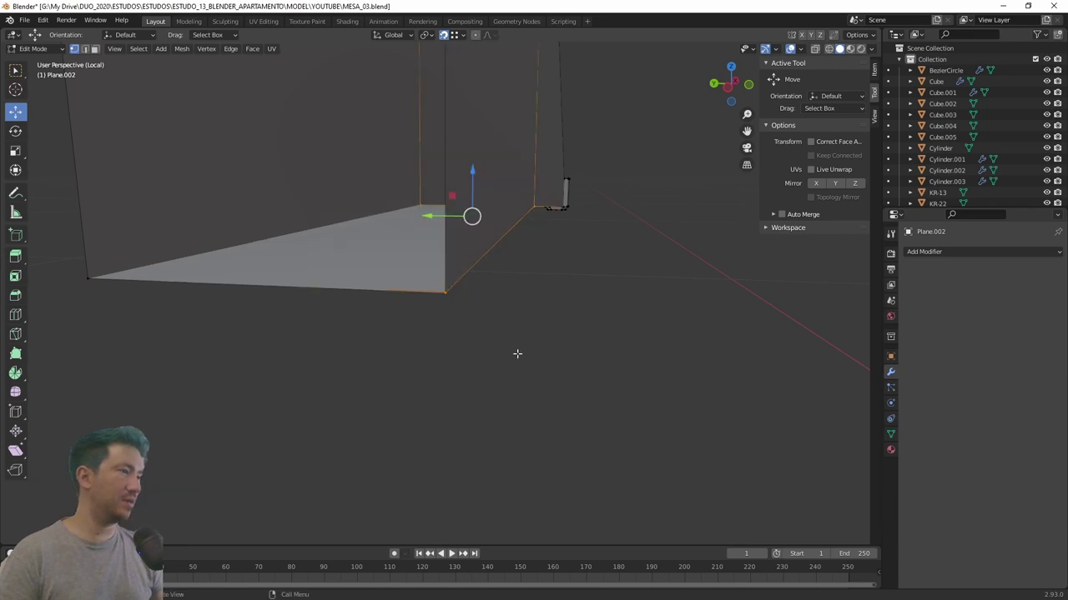
middle_drag(517, 354, 348, 226)
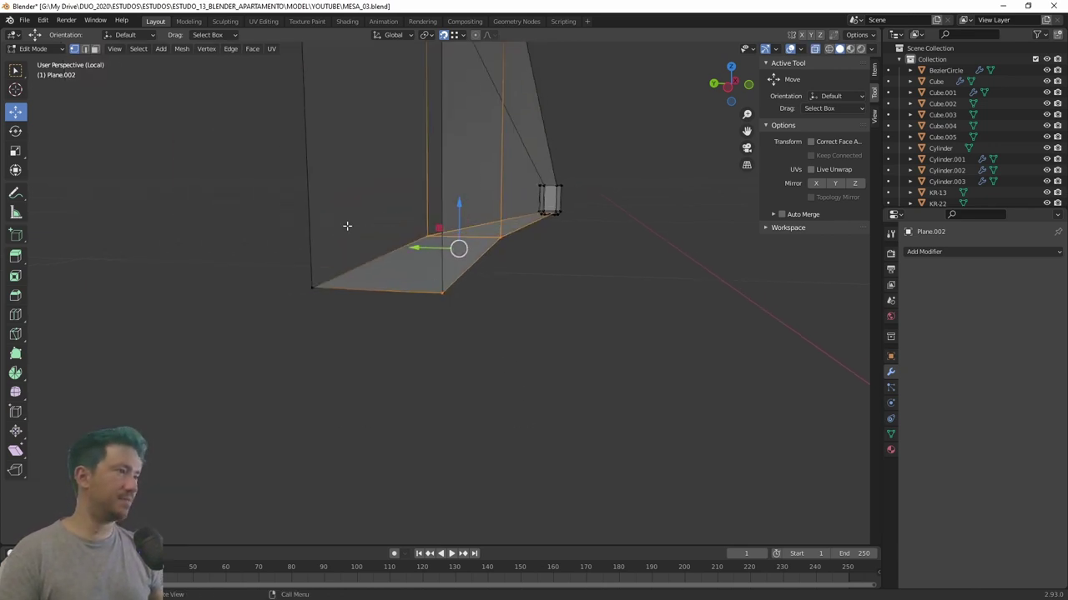
drag(155, 100, 601, 348)
key(m)
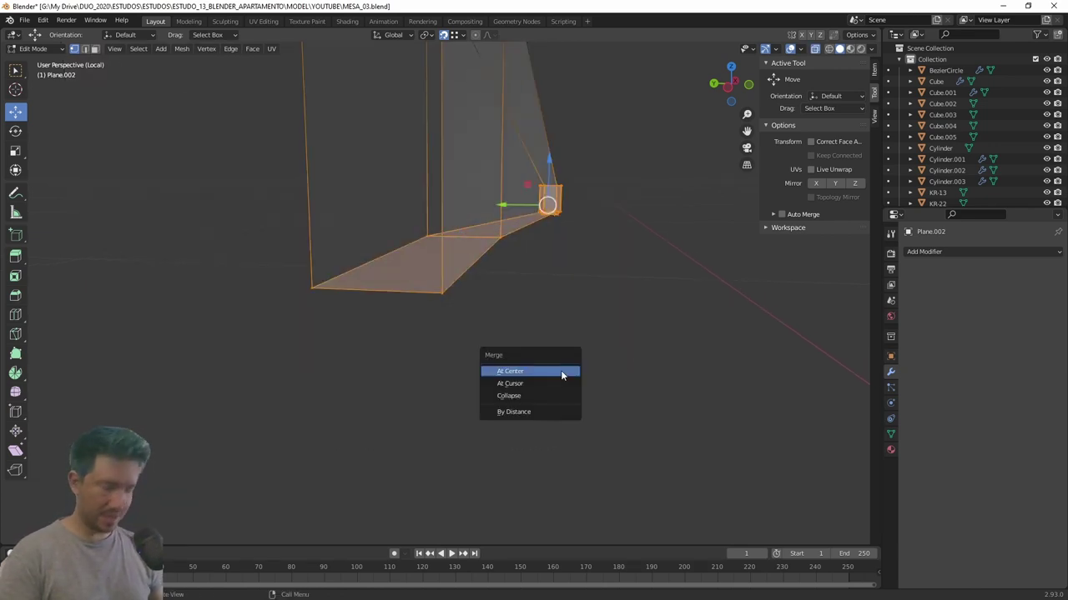
click(560, 370)
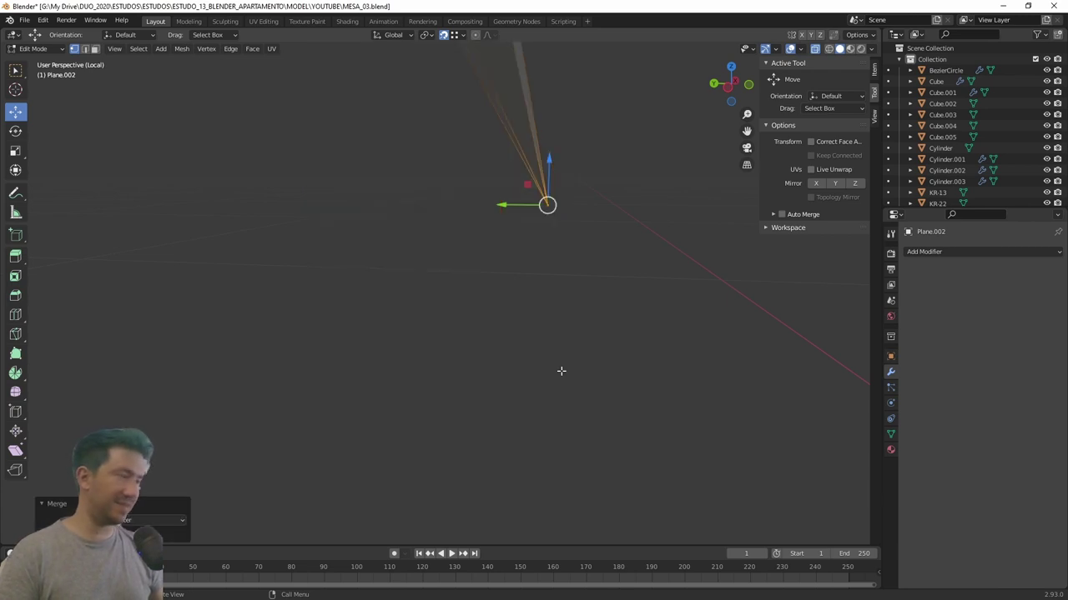
key(ctrl+z)
key(m)
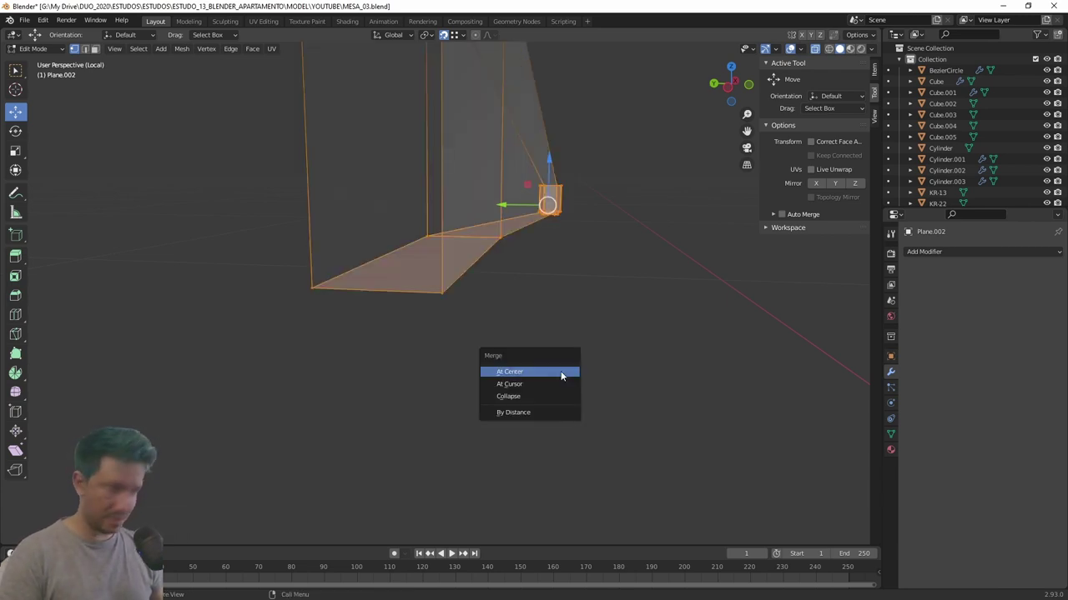
click(524, 412)
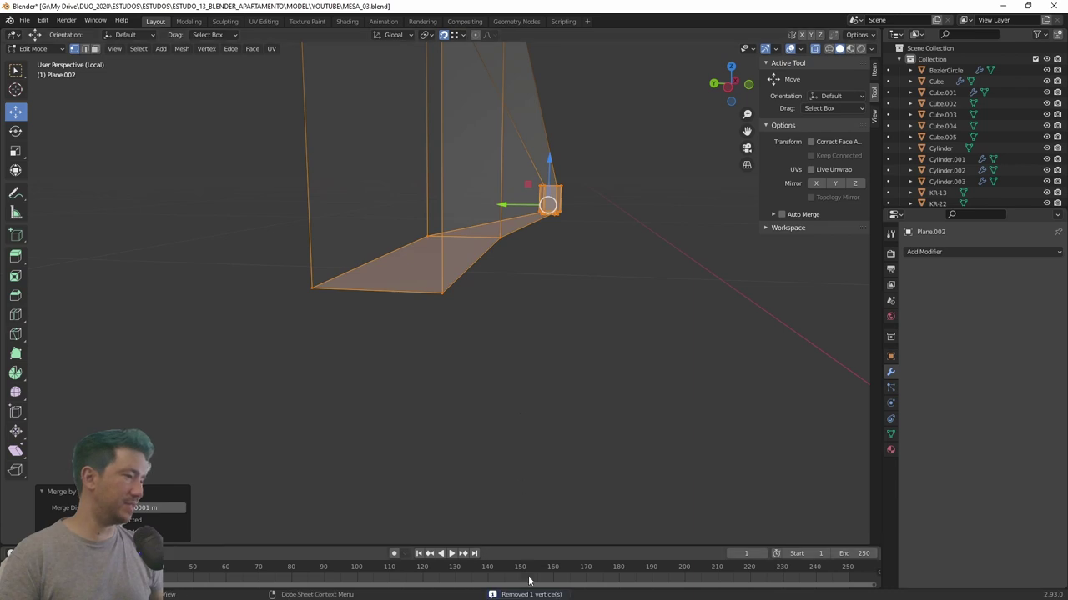
Deselect and orbit around the merged corner to check the clean L-shaped mesh.
click(309, 309)
middle_drag(310, 310, 496, 336)
scroll(418, 353, up, 3)
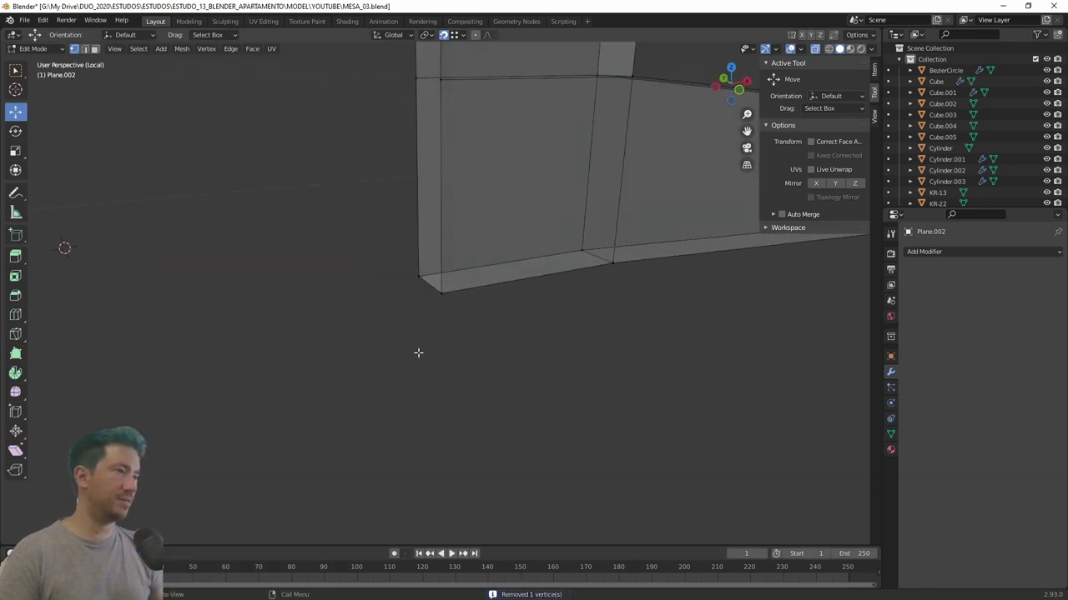
scroll(418, 352, down, 2)
mouse_move(418, 353)
middle_down()
mouse_move(212, 286)
mouse_move(453, 306)
mouse_move(370, 307)
mouse_move(386, 349)
middle_up()
scroll(364, 300, down, 2)
Duplicate the L-shaped beam in Object Mode and rotate the copy 90 degrees about Z.
key(Tab)
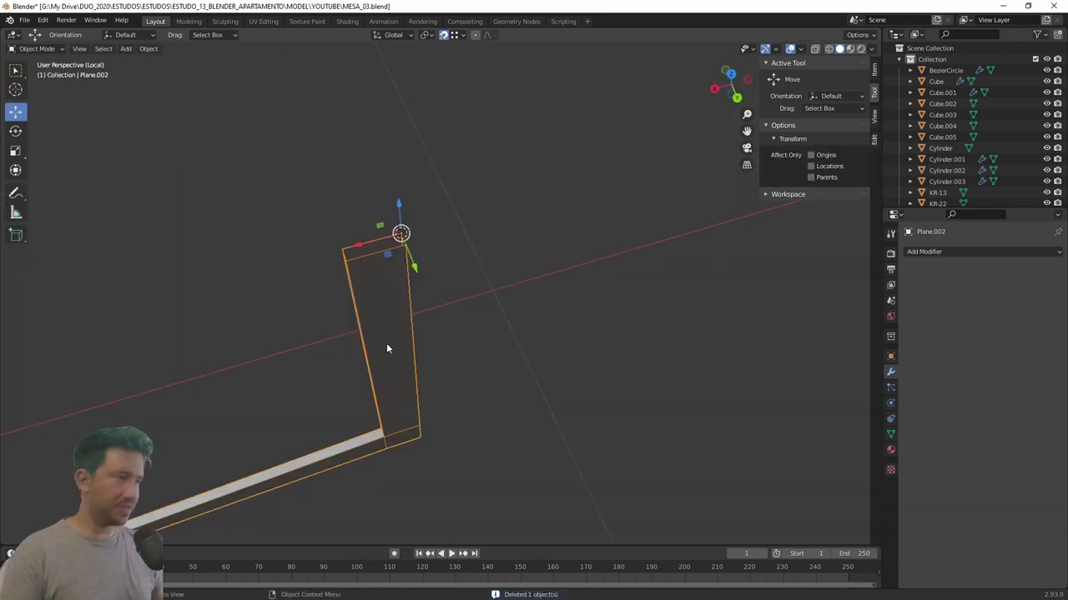
key(shift+d)
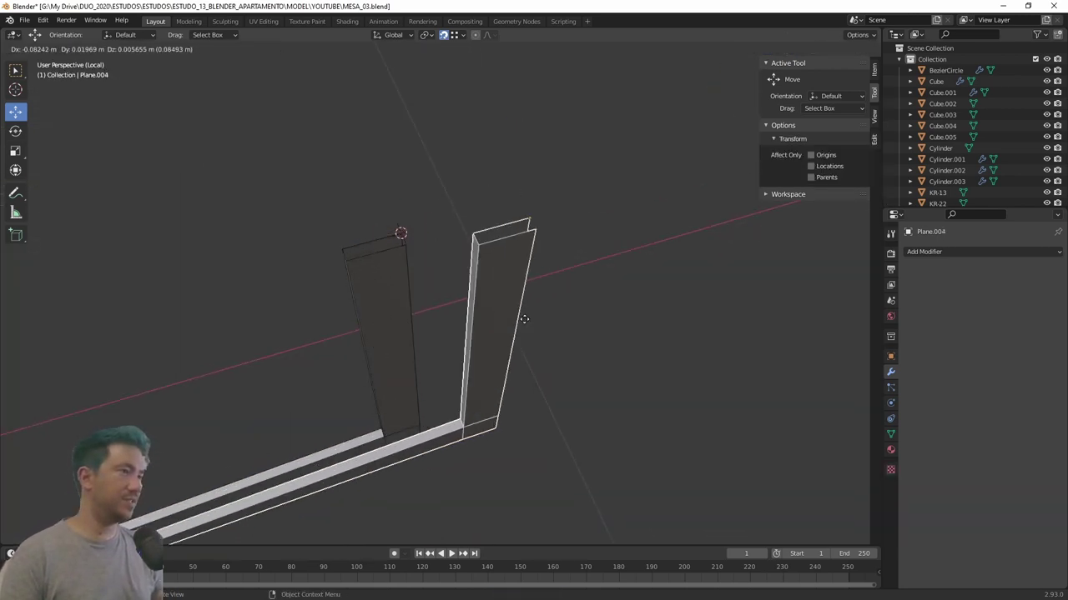
right_click(507, 242)
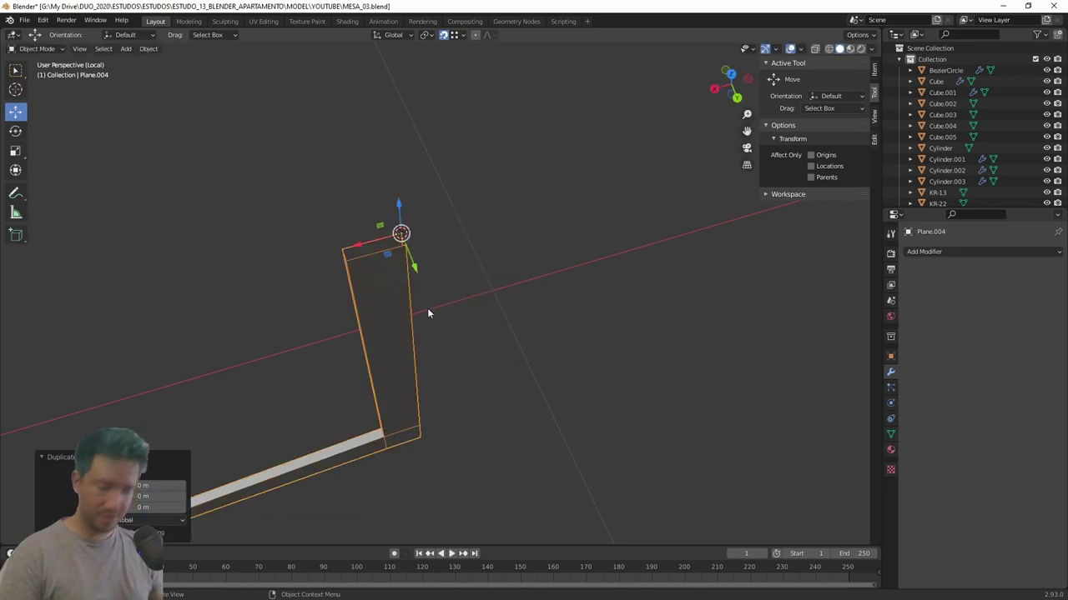
key(r)
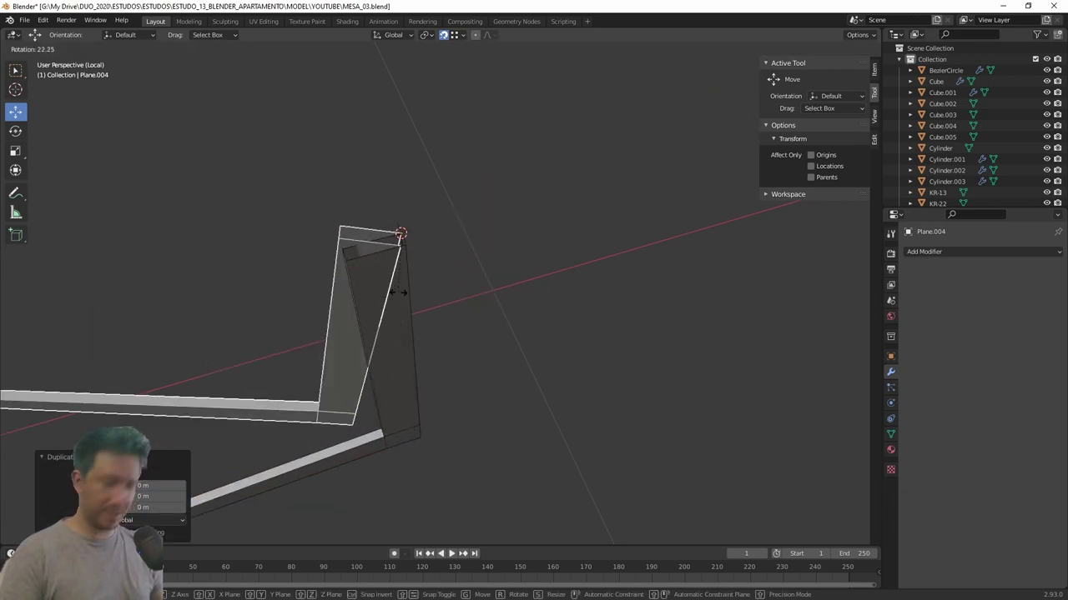
key(z)
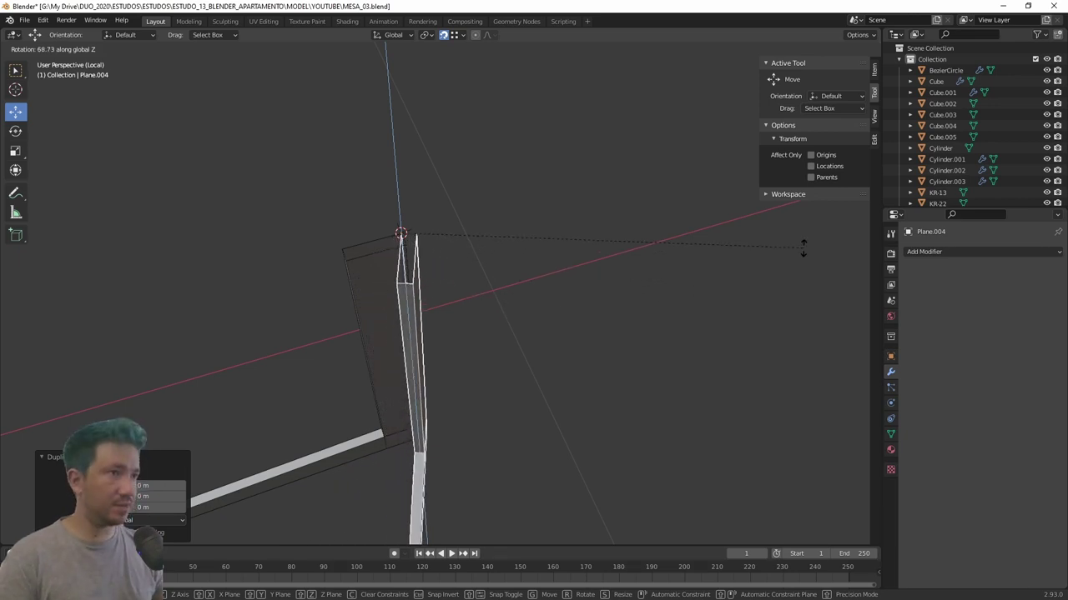
text(90)
key(Return)
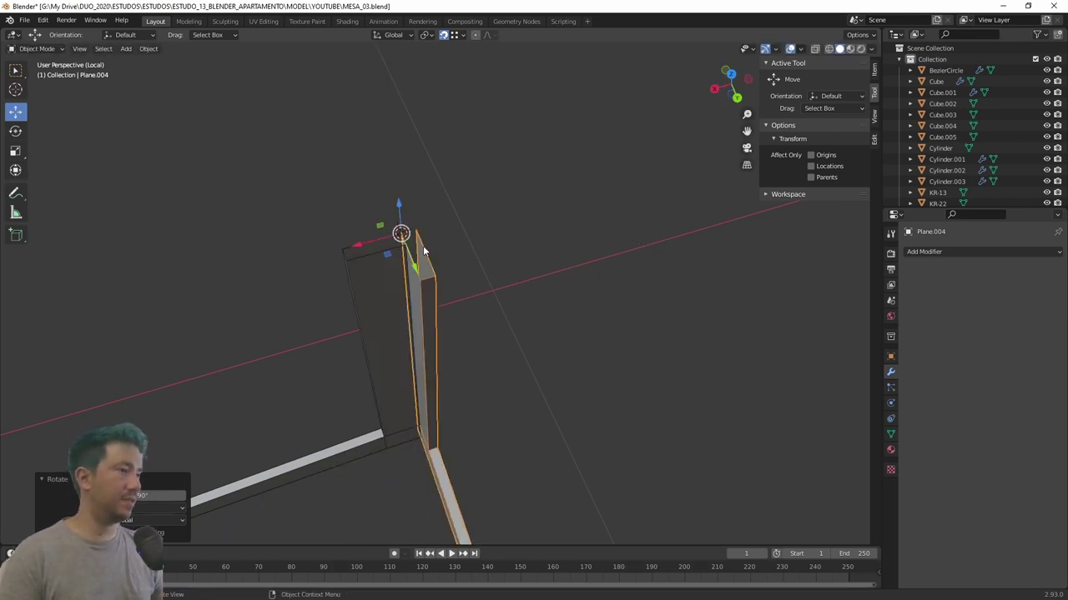
Slide the rotated copy so it meets the original beam's corner.
drag(412, 262, 391, 292)
middle_drag(391, 292, 547, 280)
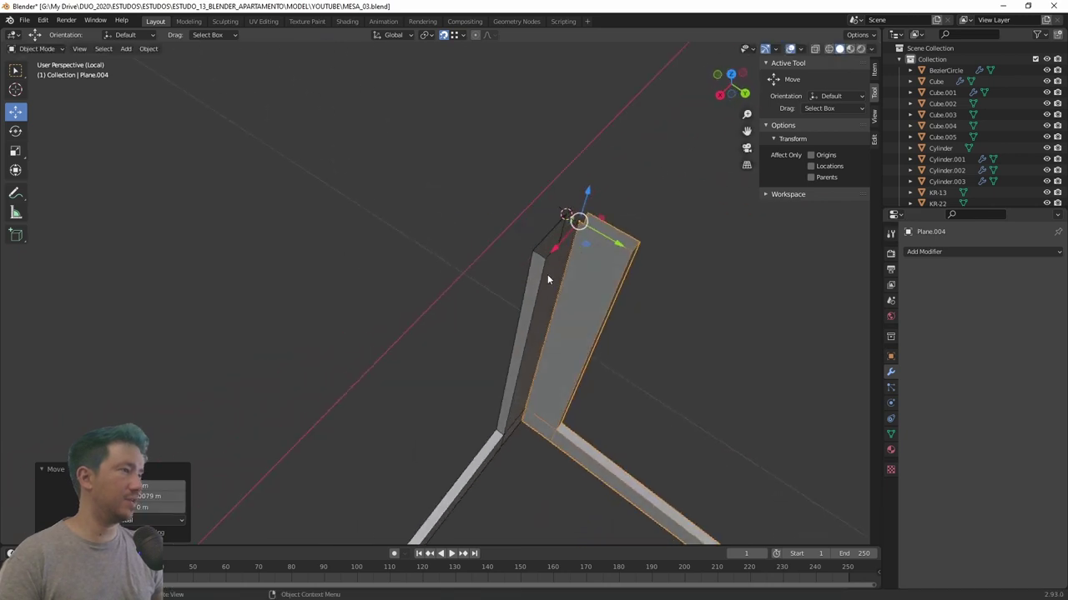
mouse_move(628, 296)
middle_down()
mouse_move(555, 370)
mouse_move(358, 408)
middle_up()
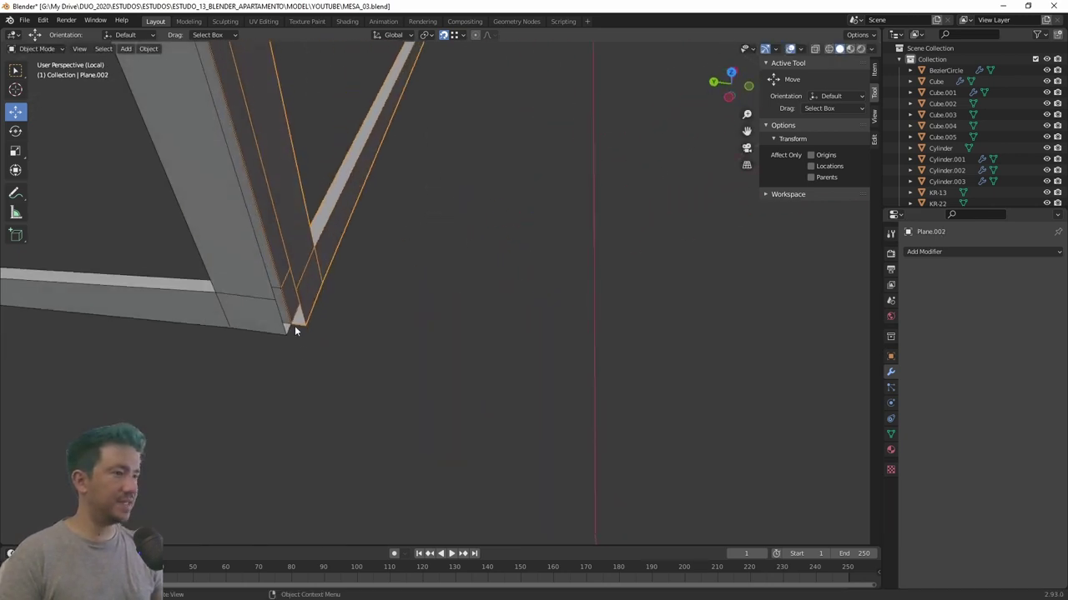
key(shift+a)
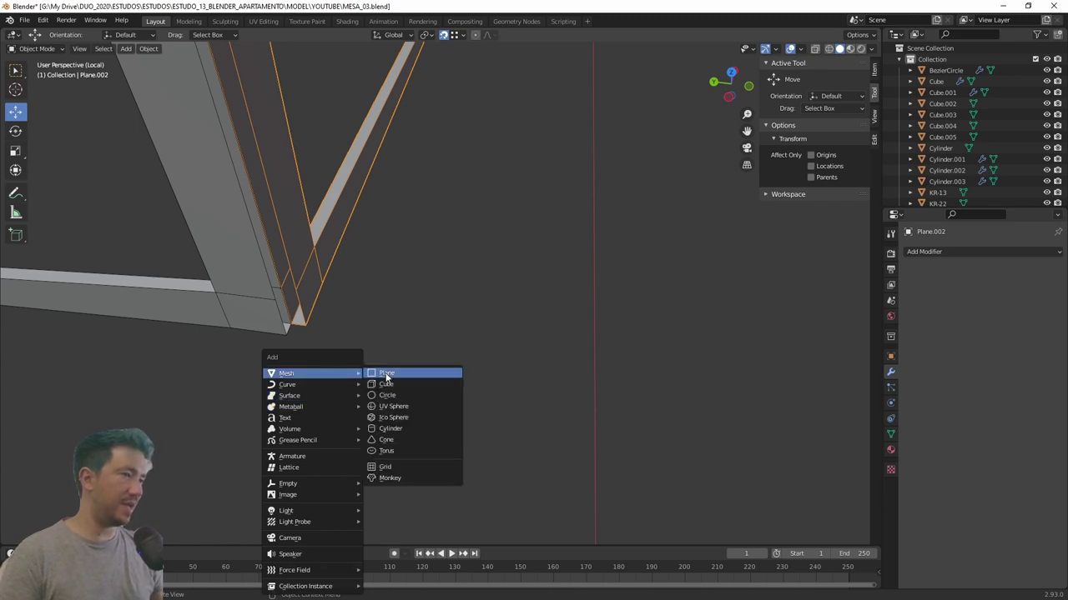
Add a new plane, move it down below the legs and scale it smaller.
click(385, 376)
scroll(330, 402, up, 3)
scroll(330, 402, down, 3)
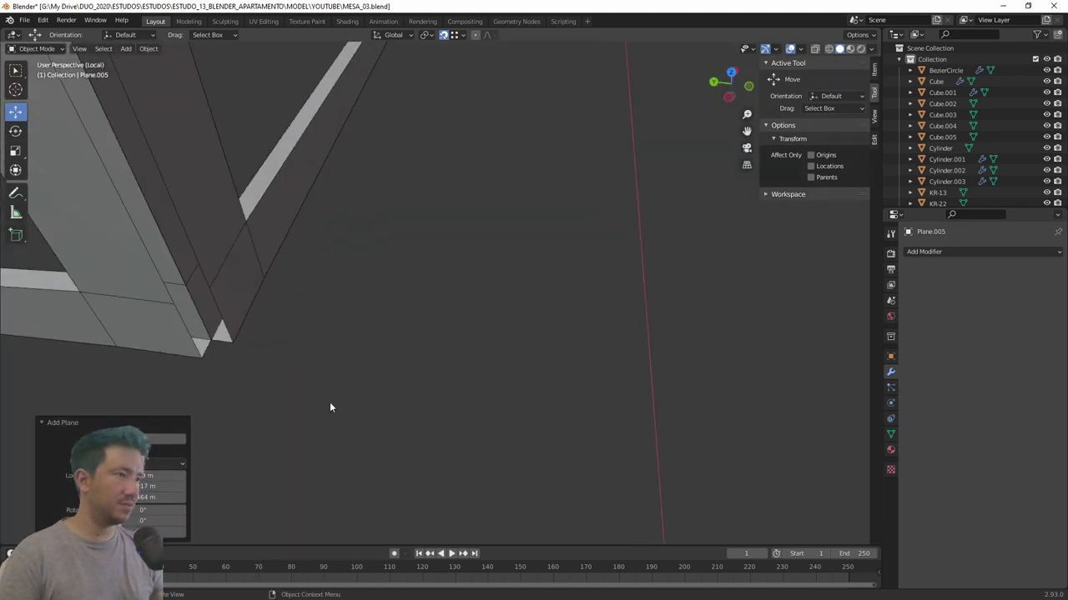
scroll(329, 402, up, 3)
scroll(329, 402, down, 3)
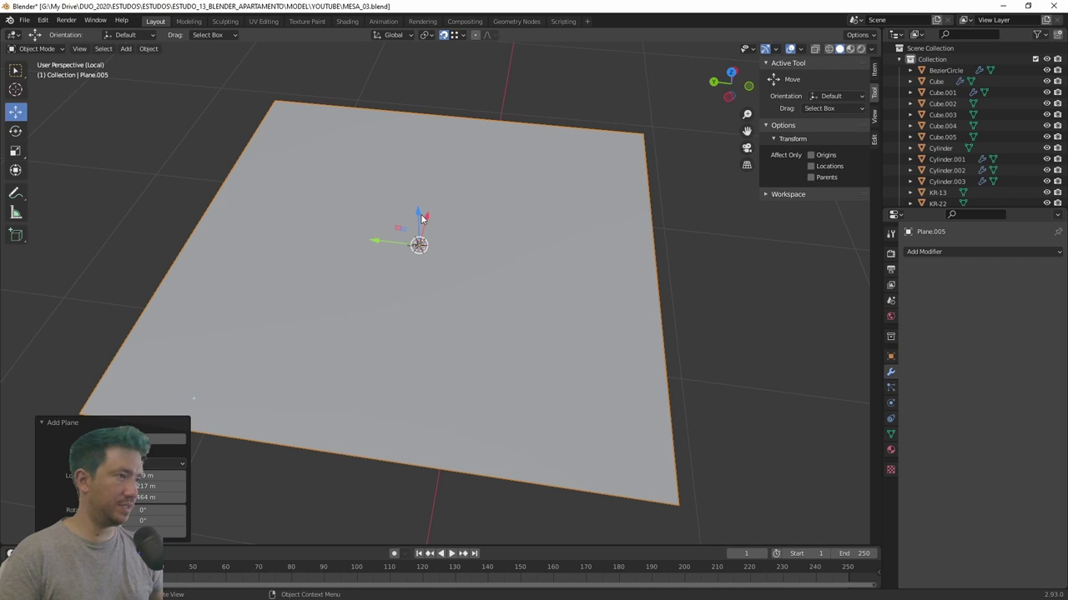
drag(422, 218, 426, 295)
scroll(426, 294, up, 3)
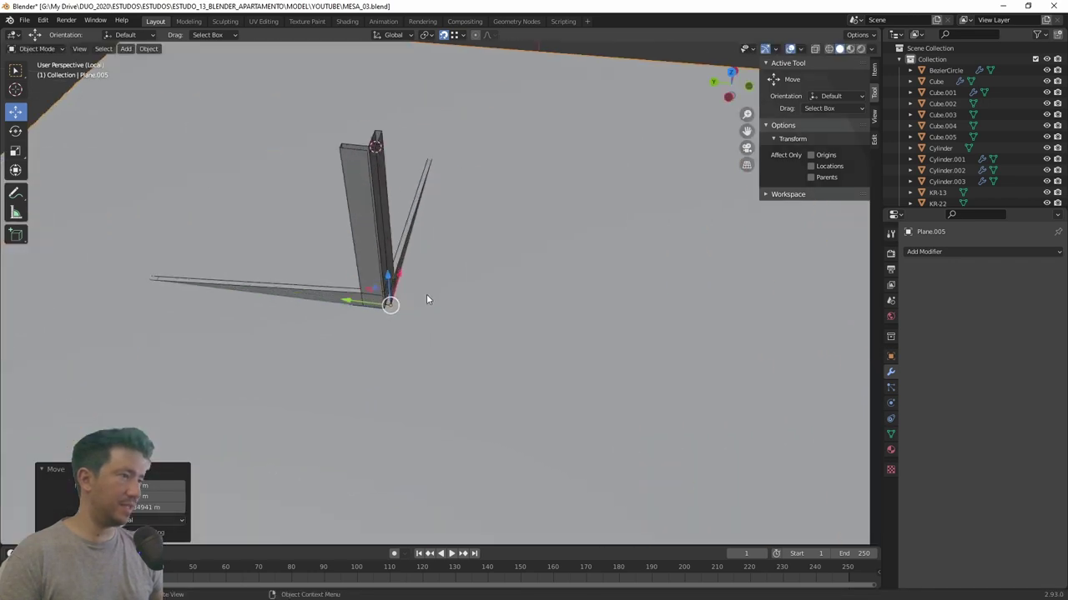
scroll(426, 295, up, 3)
key(s)
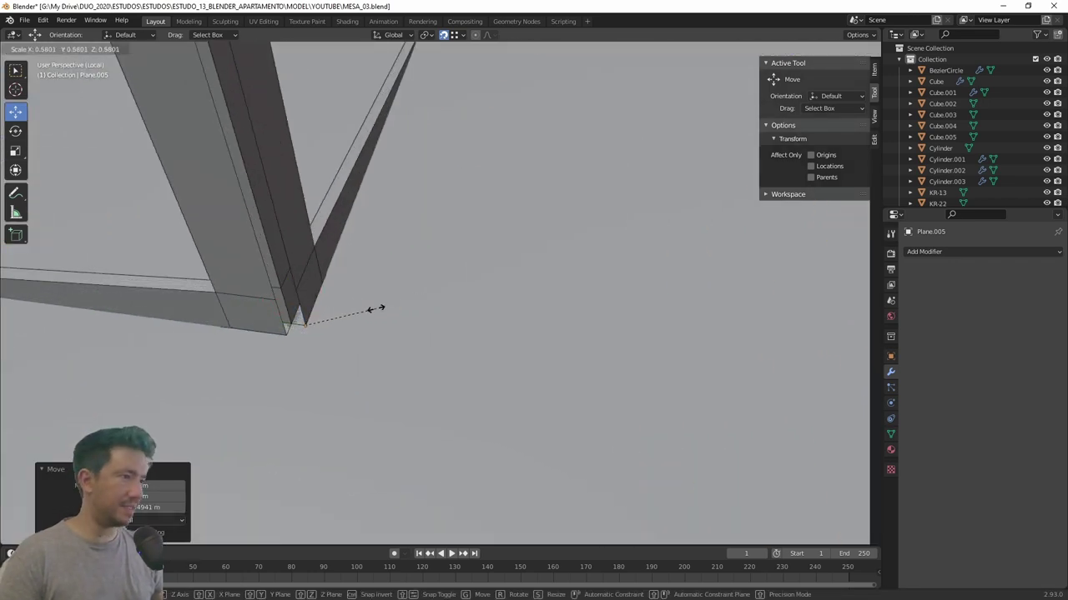
click(307, 327)
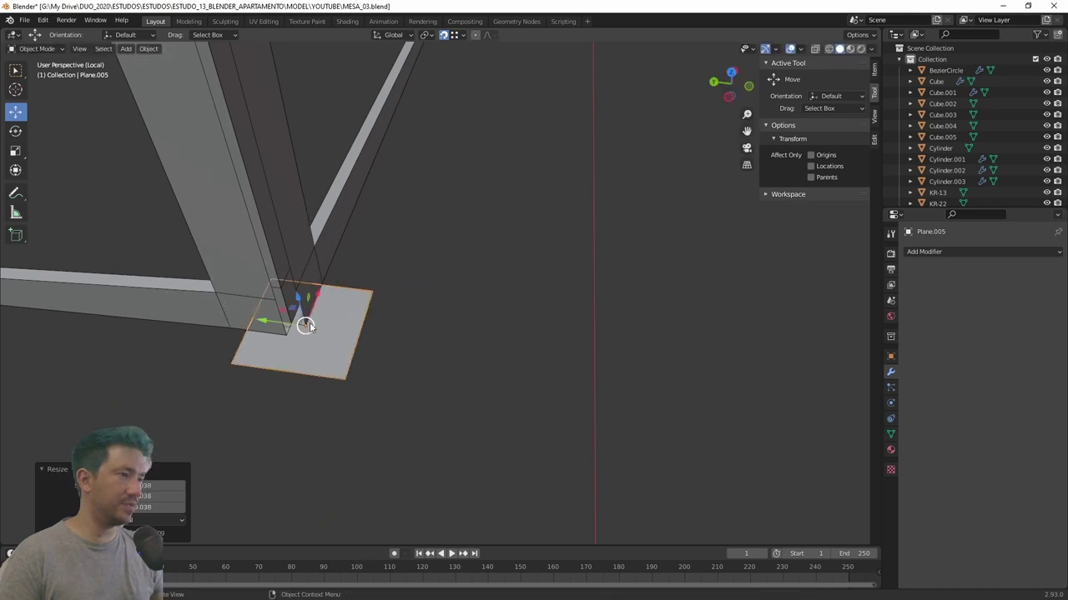
In Edit Mode, move the plane's edges along Z into a thin strip and shift its end vertex along Y.
key(Tab)
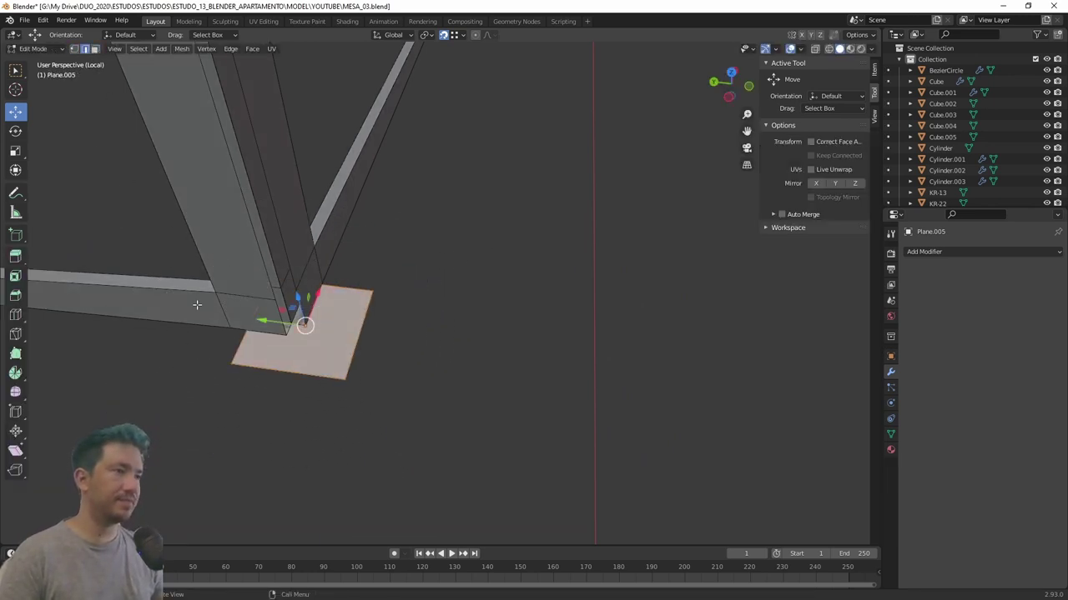
click(344, 286)
key(g)
key(z)
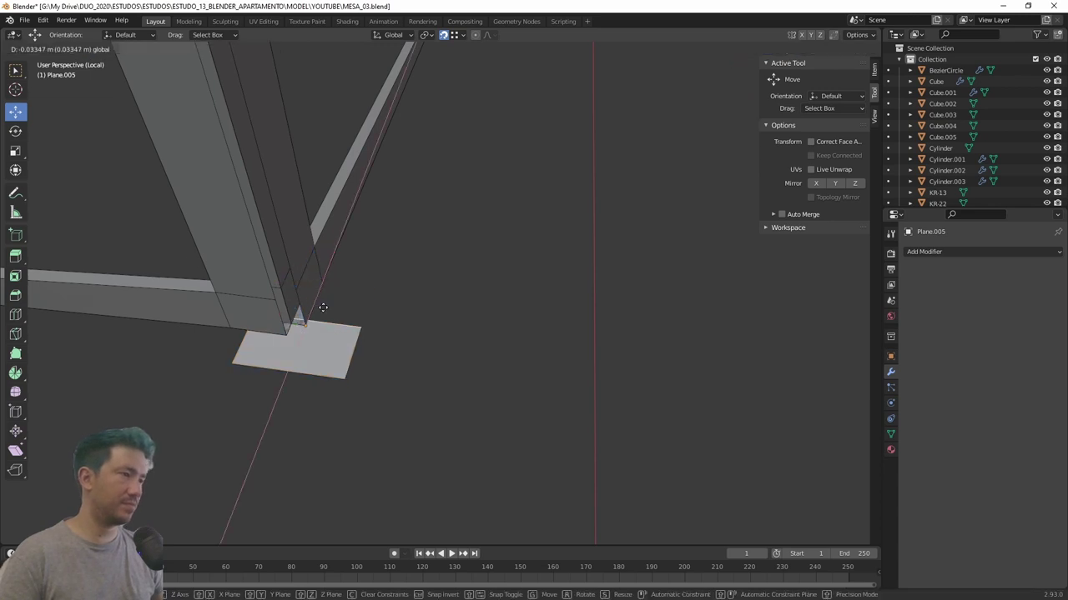
click(298, 361)
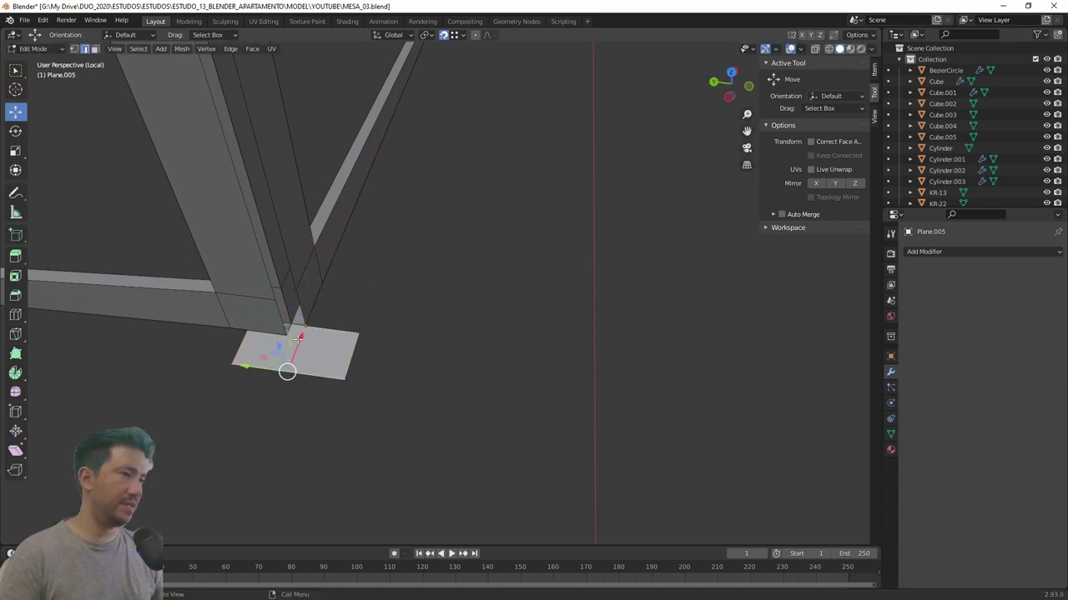
key(g)
key(z)
click(296, 334)
click(357, 338)
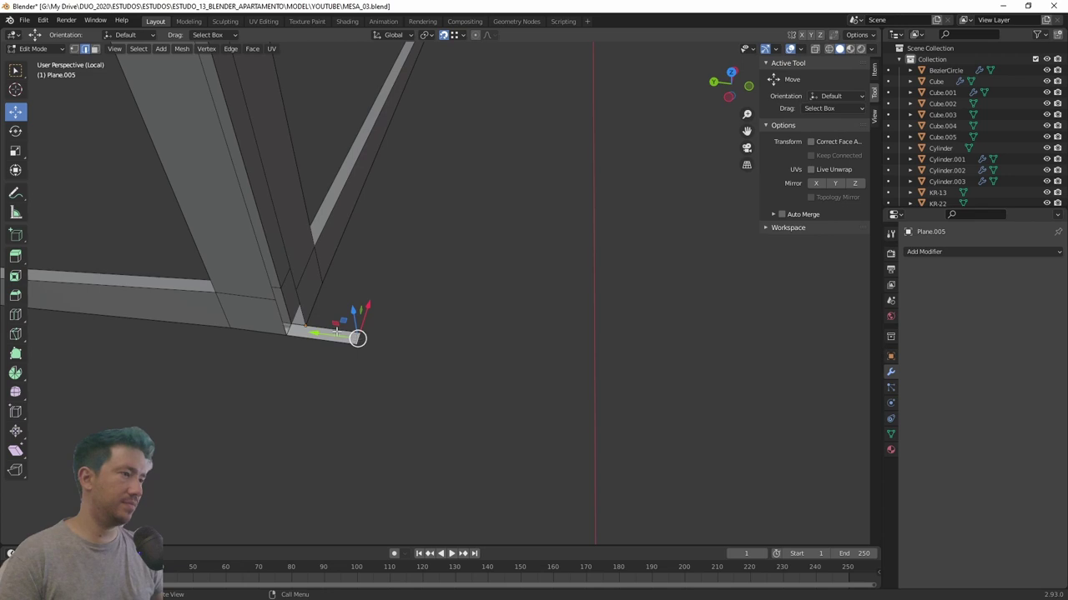
key(g)
key(y)
click(302, 327)
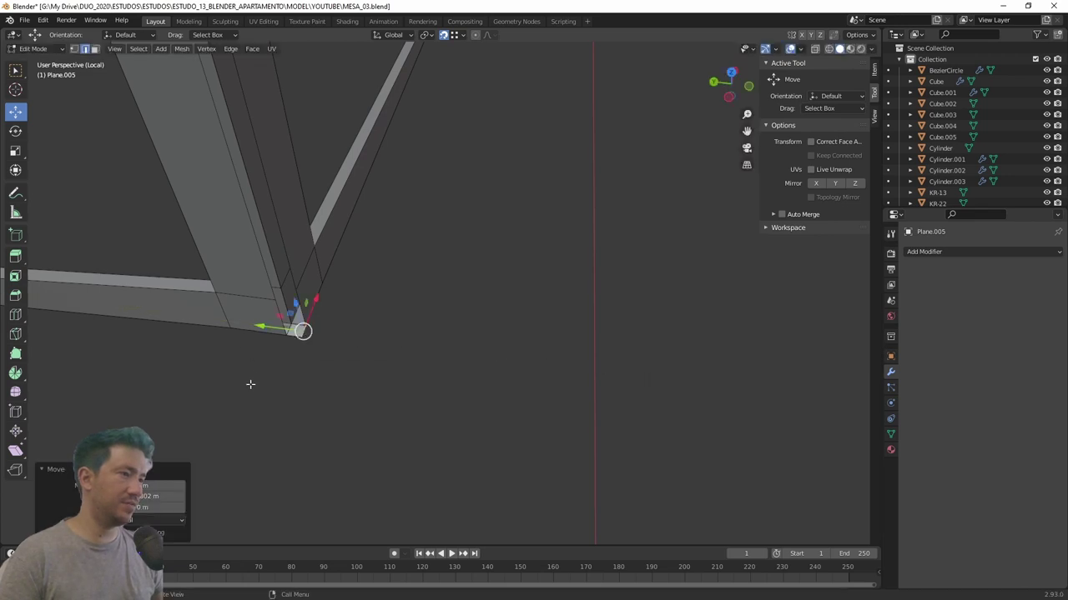
Fit the leg-corner vertex along Y, add a loop cut across the strip end, and exit Edit Mode.
middle_drag(250, 383, 313, 155)
click(325, 132)
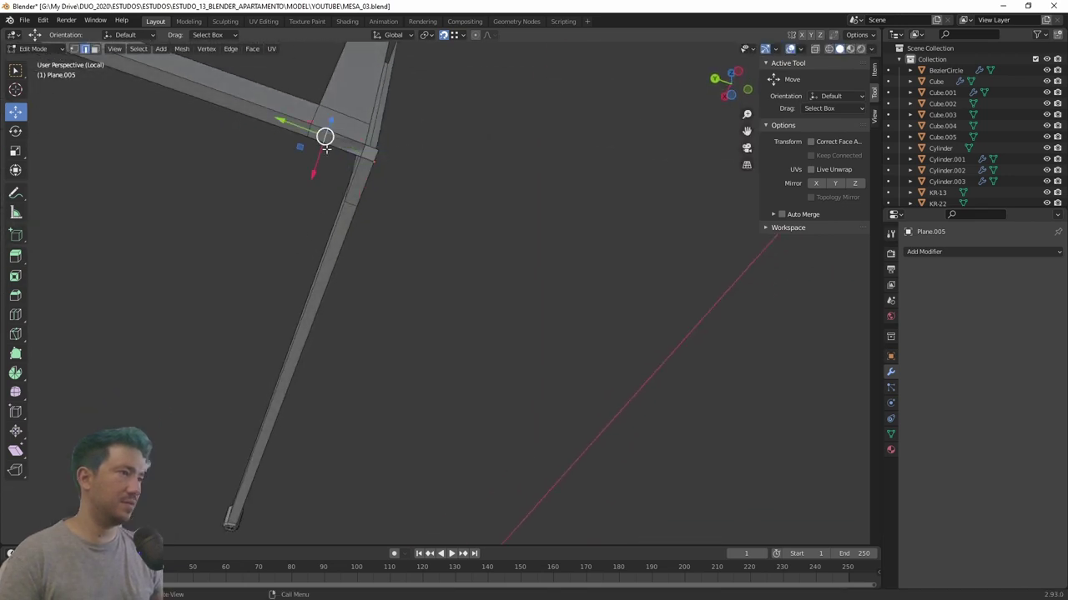
drag(294, 129, 334, 141)
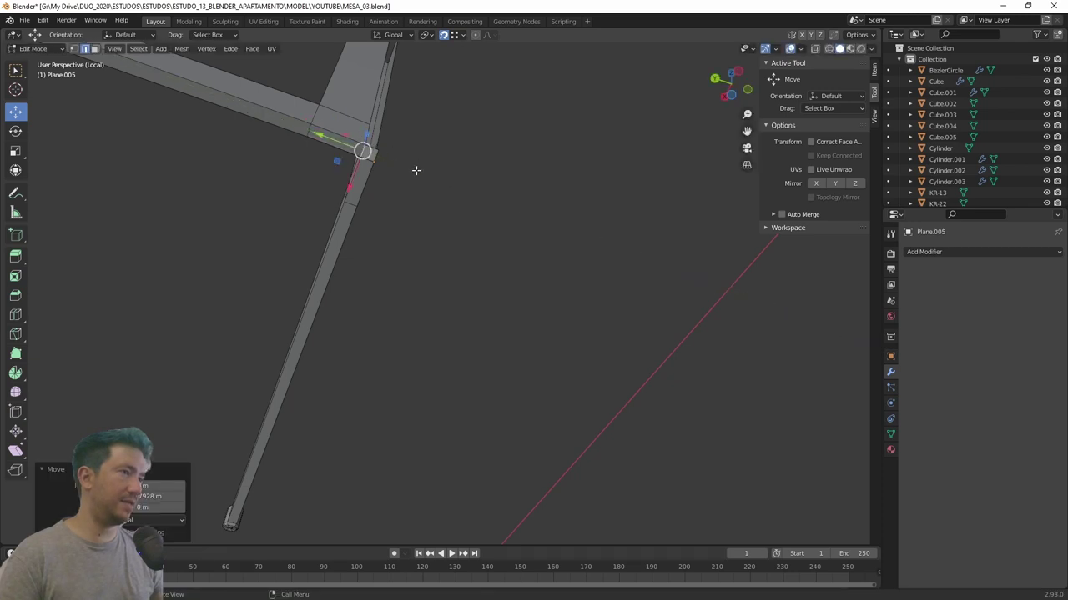
mouse_move(417, 170)
middle_down()
mouse_move(309, 342)
mouse_move(303, 286)
mouse_move(235, 247)
middle_up()
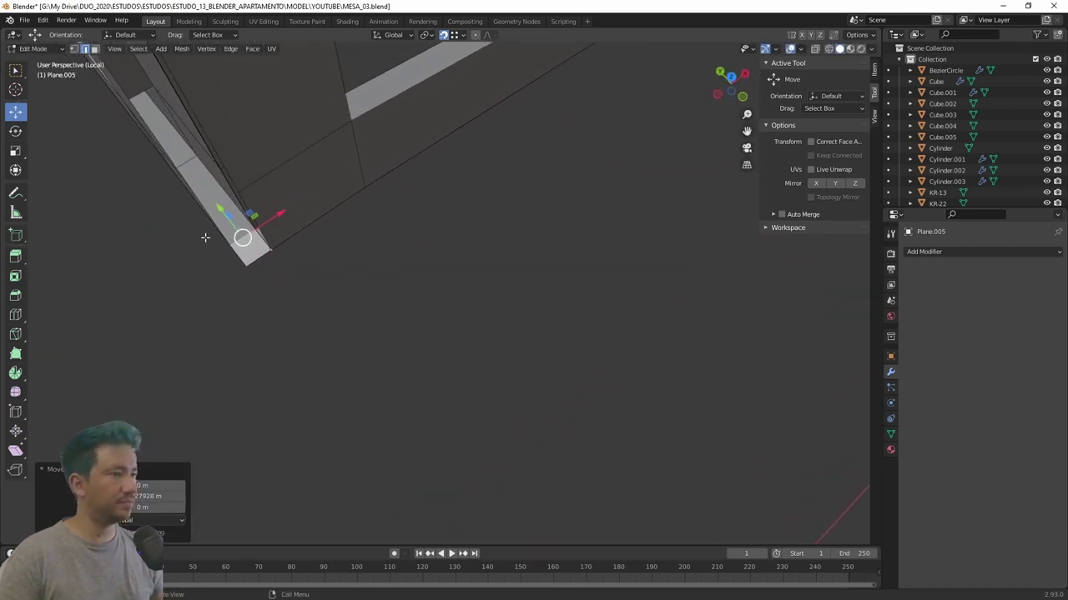
key(g)
key(g)
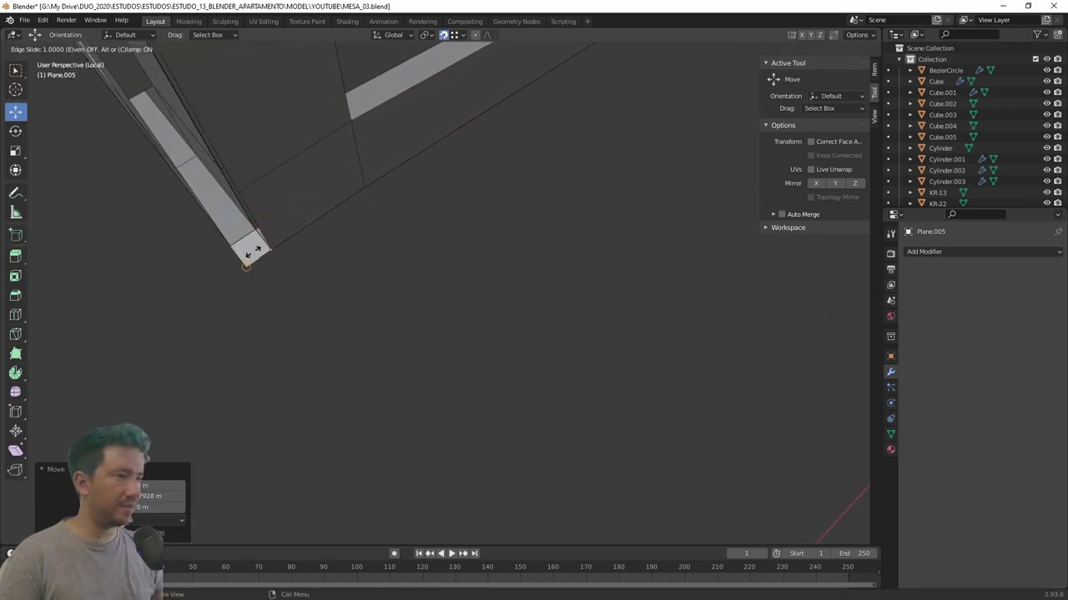
click(253, 250)
middle_drag(262, 293, 281, 295)
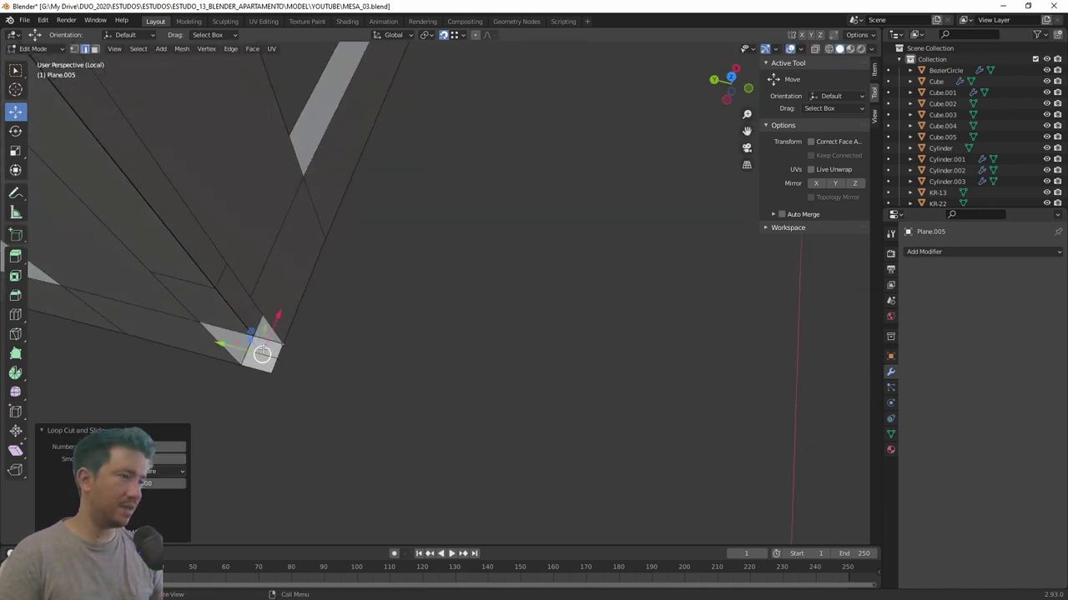
middle_drag(267, 401, 443, 389)
key(Tab)
click(337, 270)
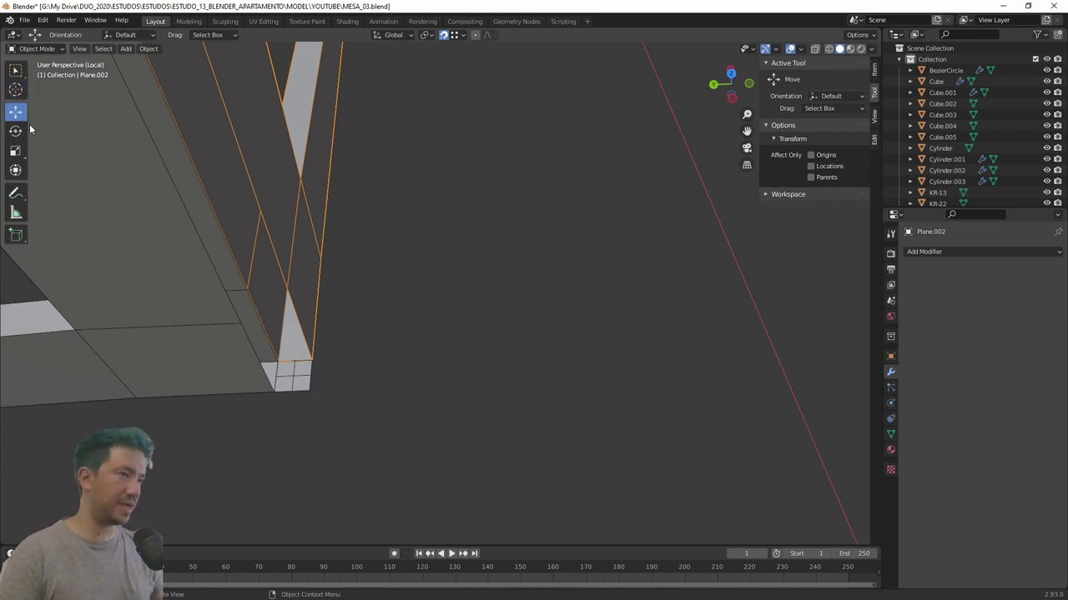
Place the 3D cursor at the corner and set Plane.002's origin to the 3D cursor.
click(16, 94)
scroll(507, 382, down, 3)
scroll(465, 412, down, 2)
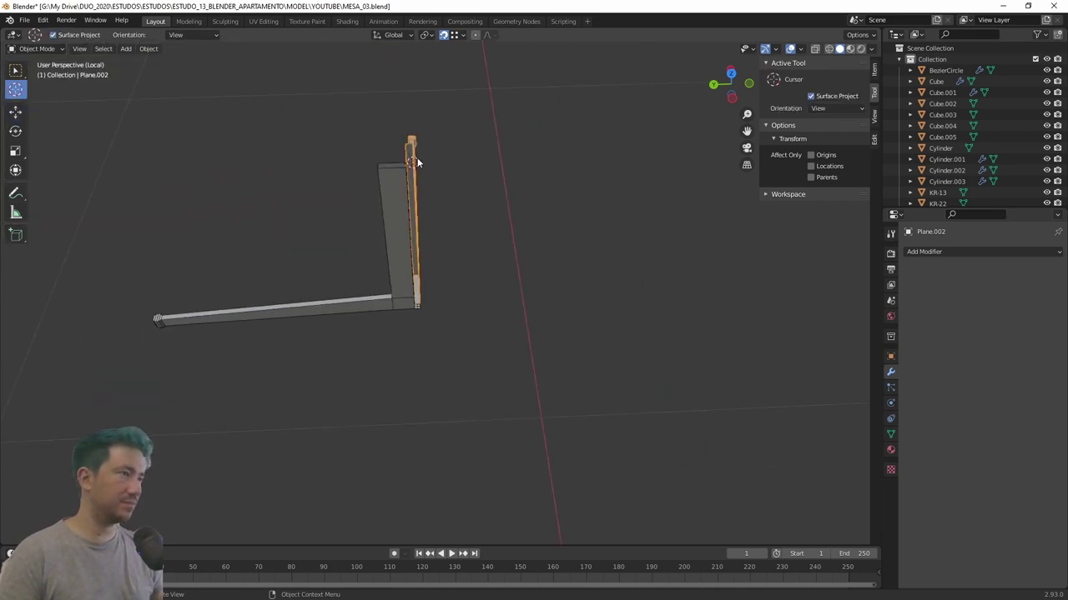
drag(417, 161, 422, 307)
scroll(422, 307, up, 5)
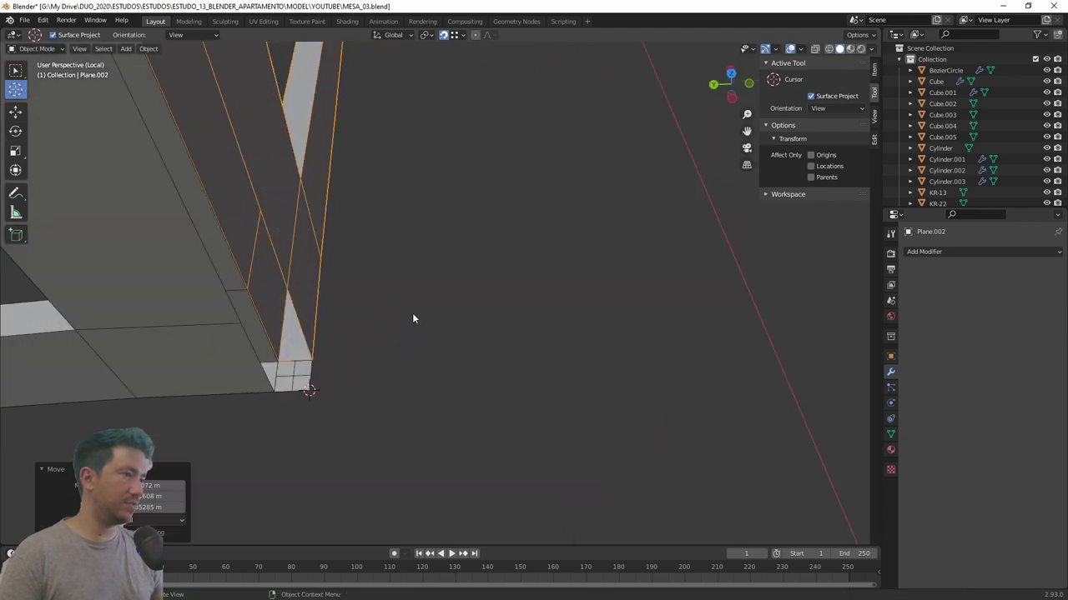
scroll(412, 319, up, 3)
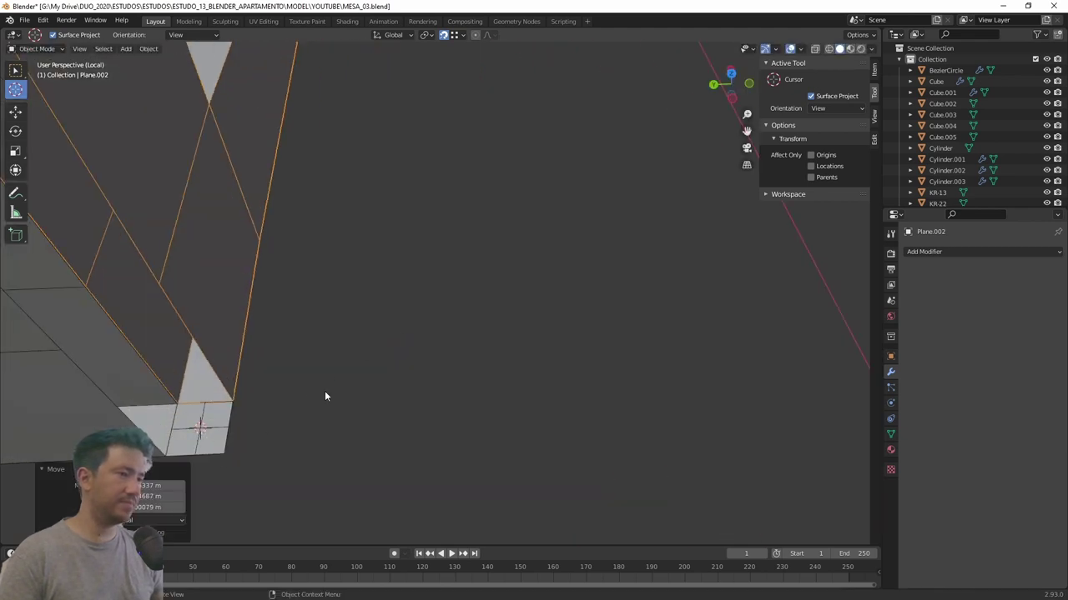
shift+middle_drag(325, 396, 402, 363)
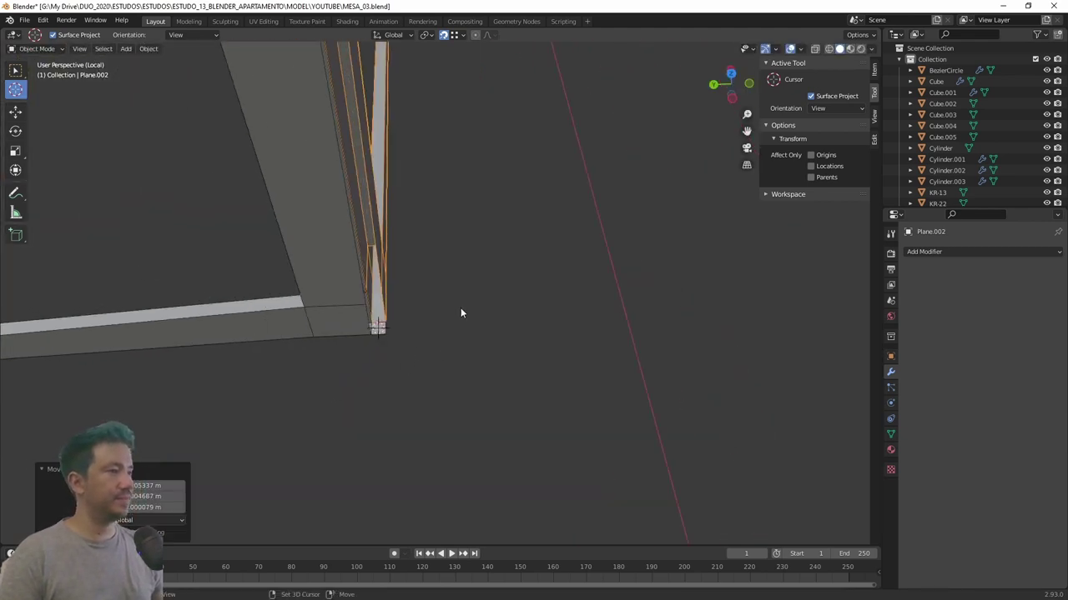
mouse_move(459, 310)
shift+middle_down()
mouse_move(438, 349)
mouse_move(353, 392)
shift+middle_up()
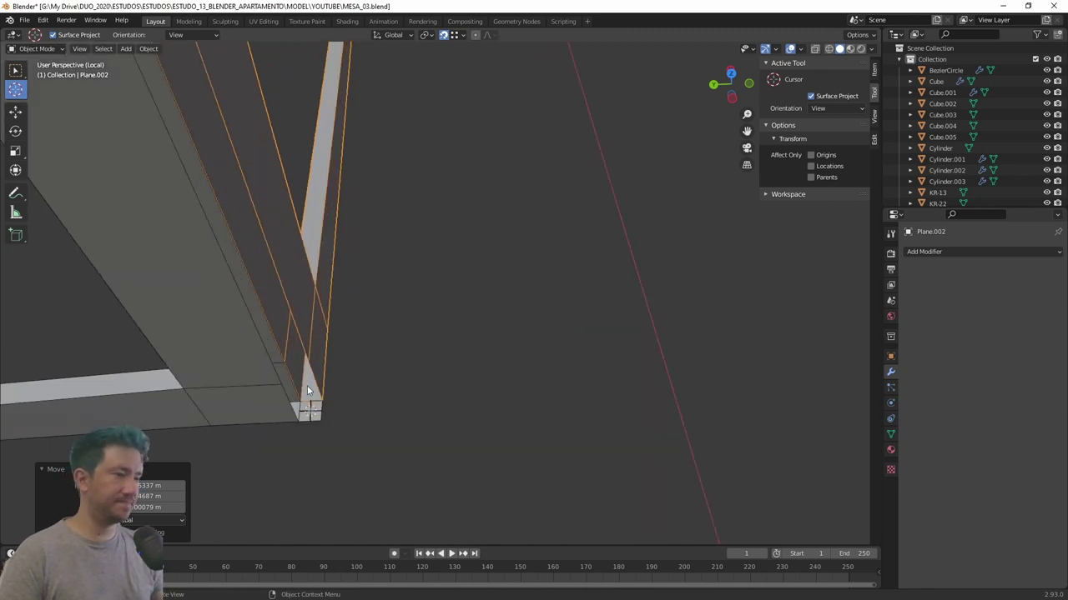
right_click(302, 365)
click(359, 387)
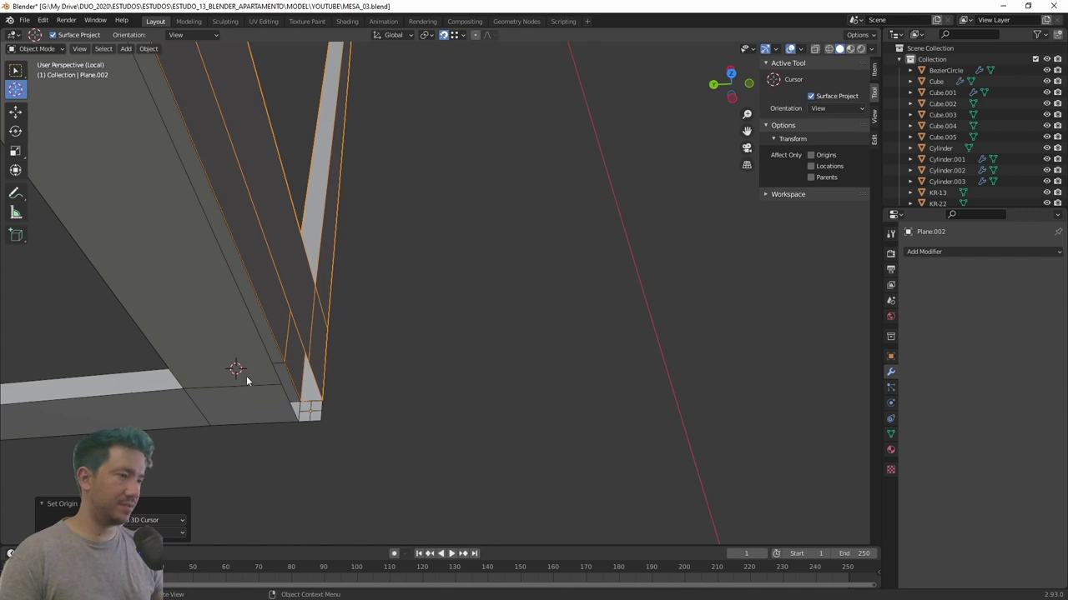
Snap the 3D cursor onto the corner vertex and set Plane.004's origin to it.
drag(247, 382, 309, 409)
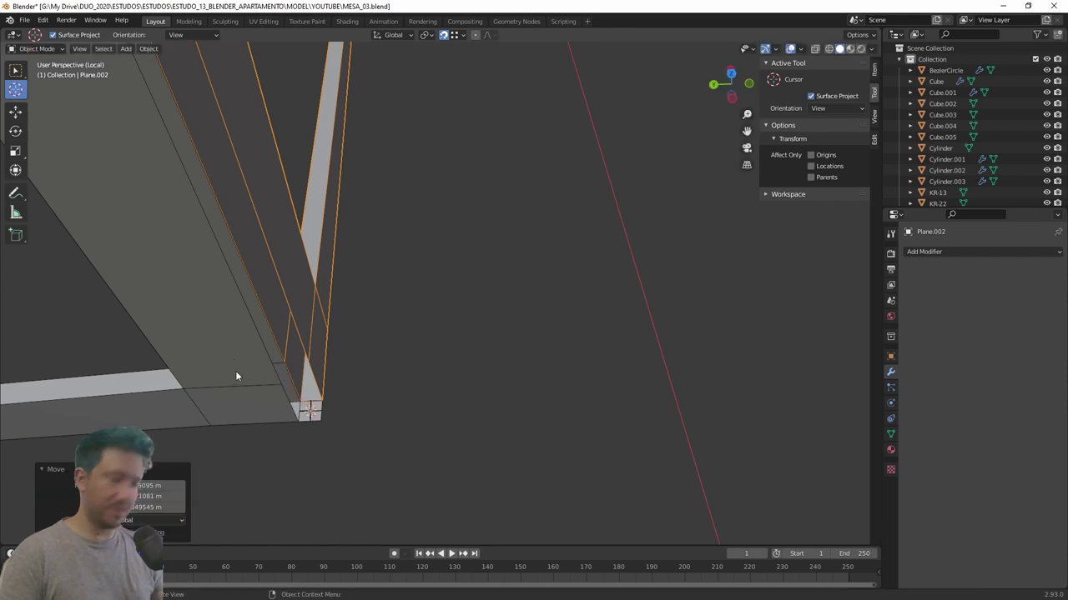
click(16, 112)
click(240, 365)
right_click(240, 366)
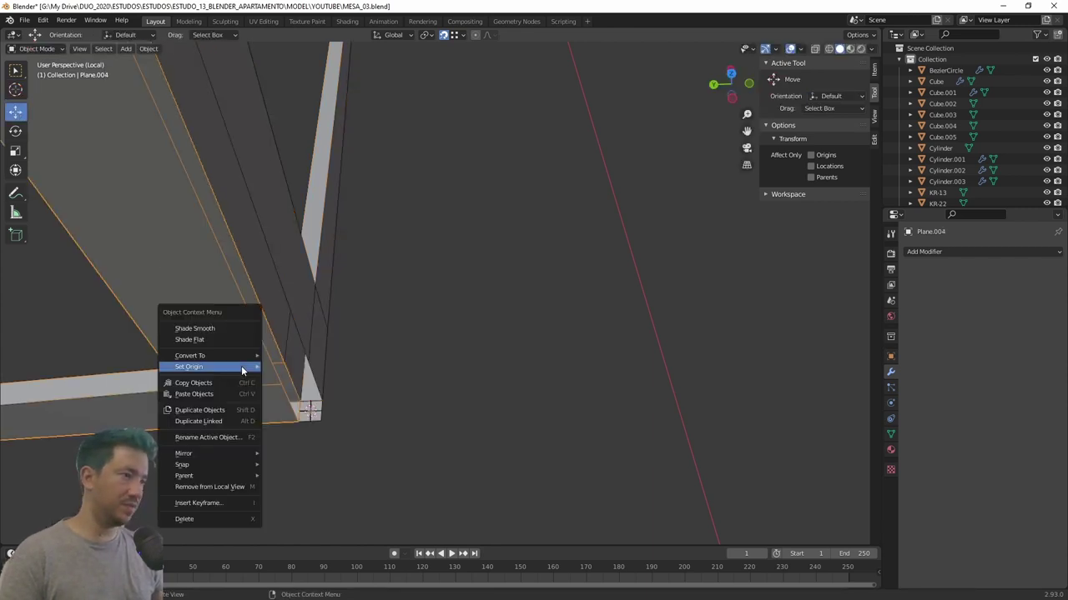
click(297, 392)
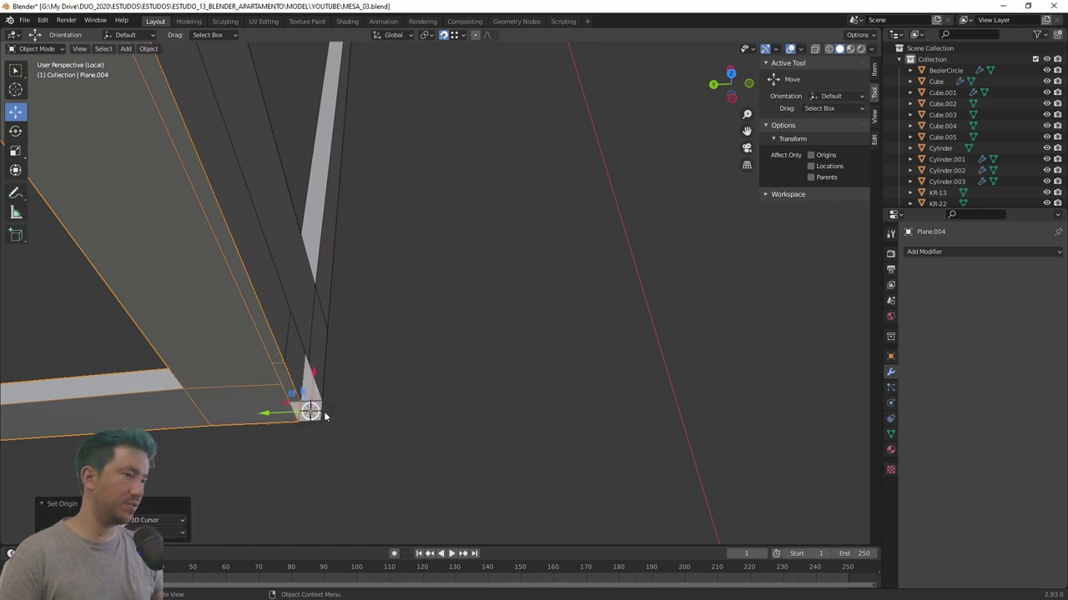
click(291, 331)
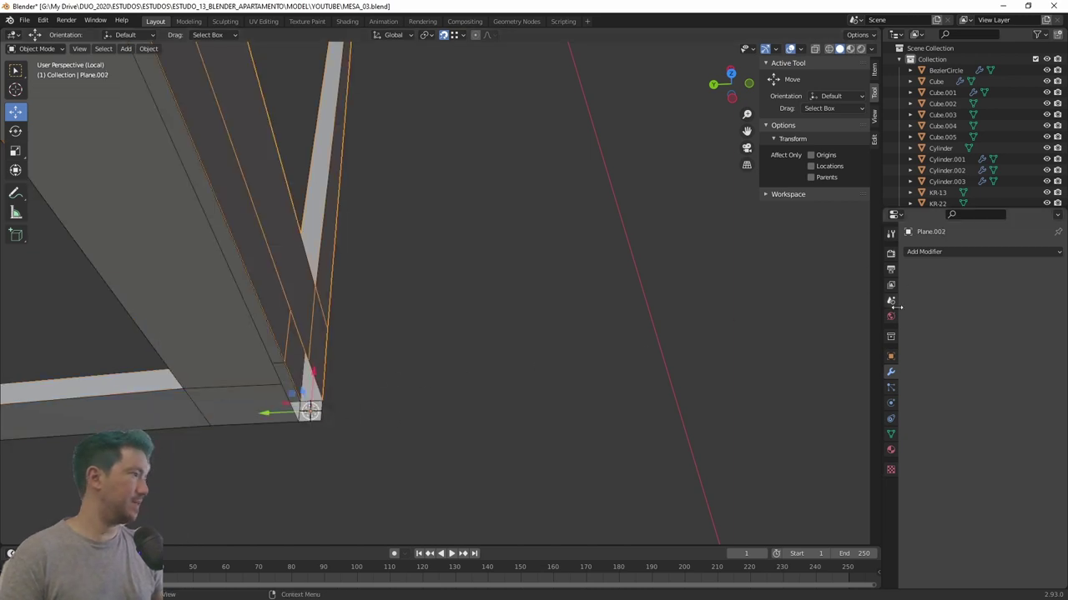
Add a Mirror modifier to Plane.002 and to Plane.004.
click(918, 250)
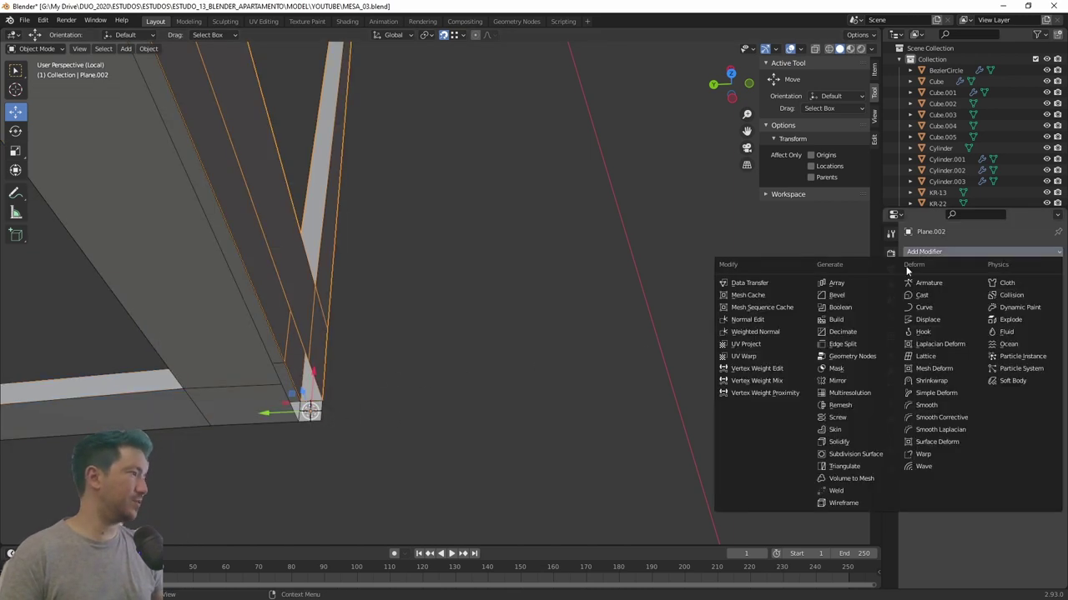
click(846, 381)
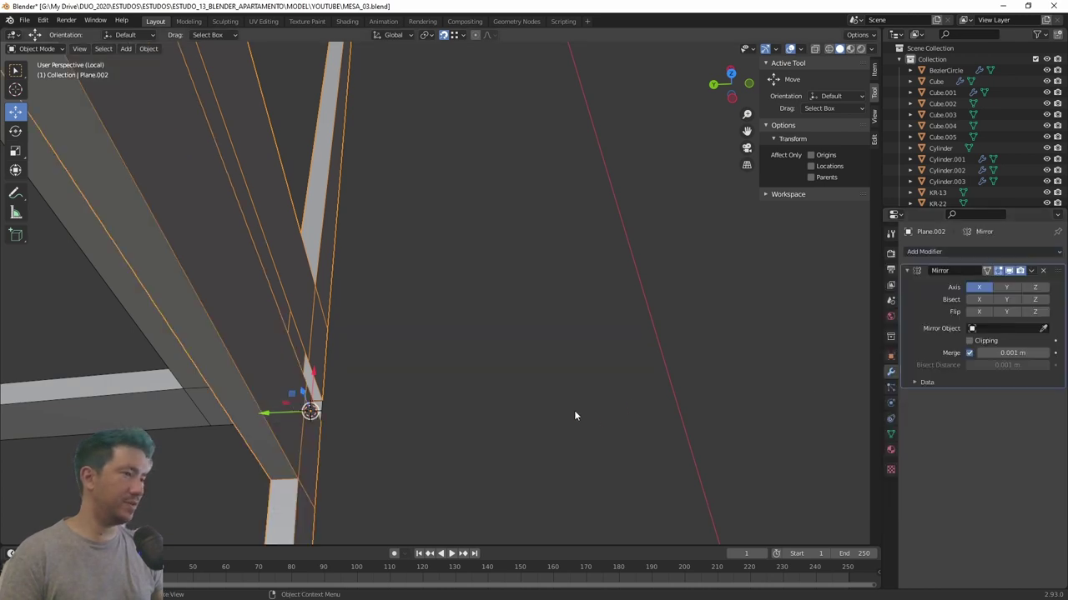
middle_drag(568, 481, 461, 481)
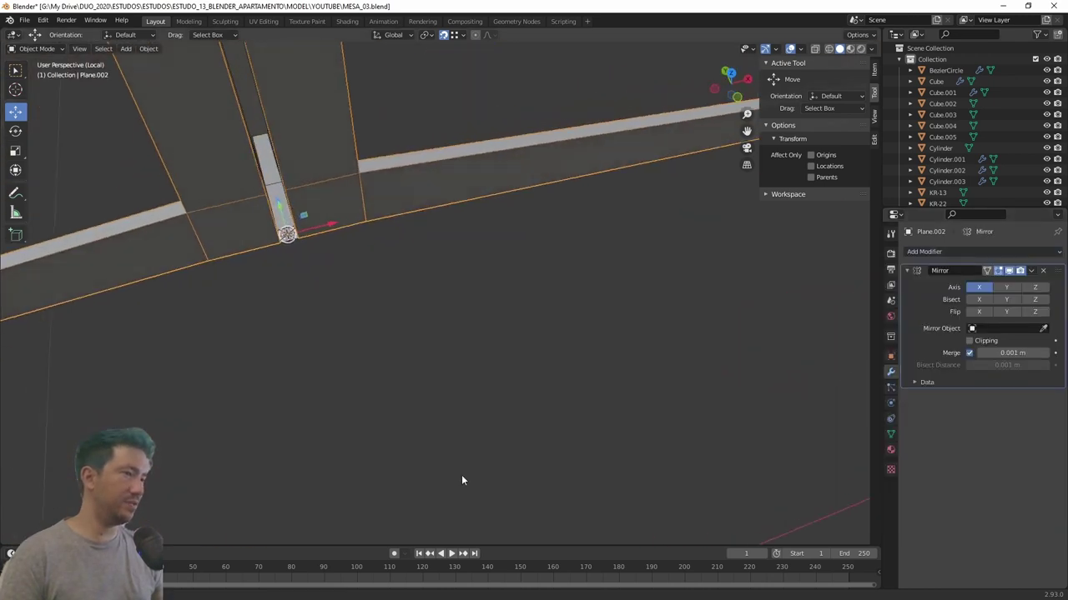
click(277, 195)
click(999, 255)
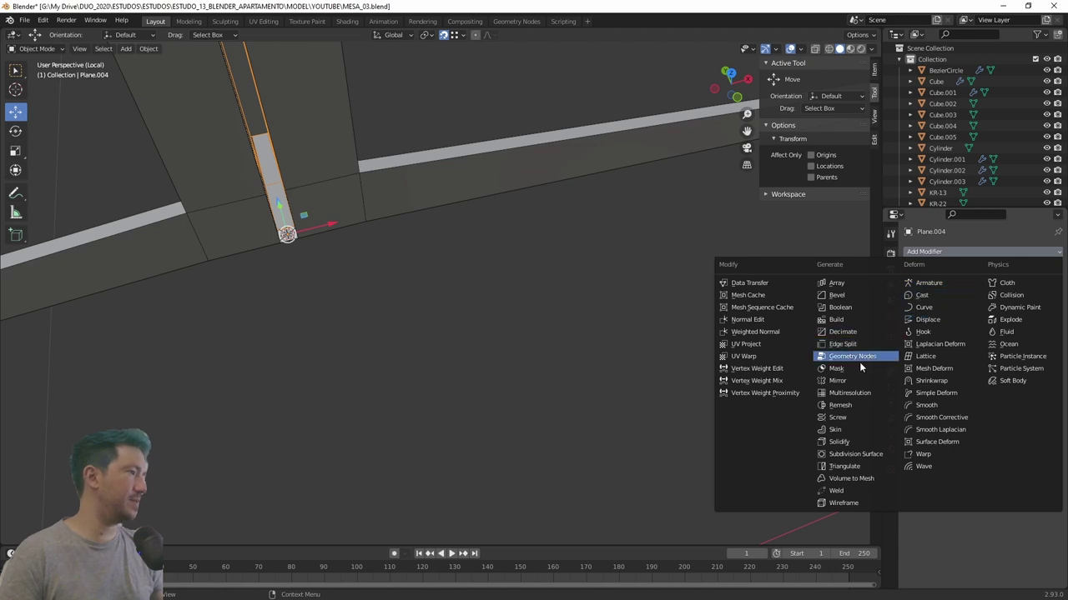
click(852, 382)
mouse_move(359, 297)
middle_down()
mouse_move(501, 309)
mouse_move(506, 401)
mouse_move(450, 312)
mouse_move(403, 289)
middle_up()
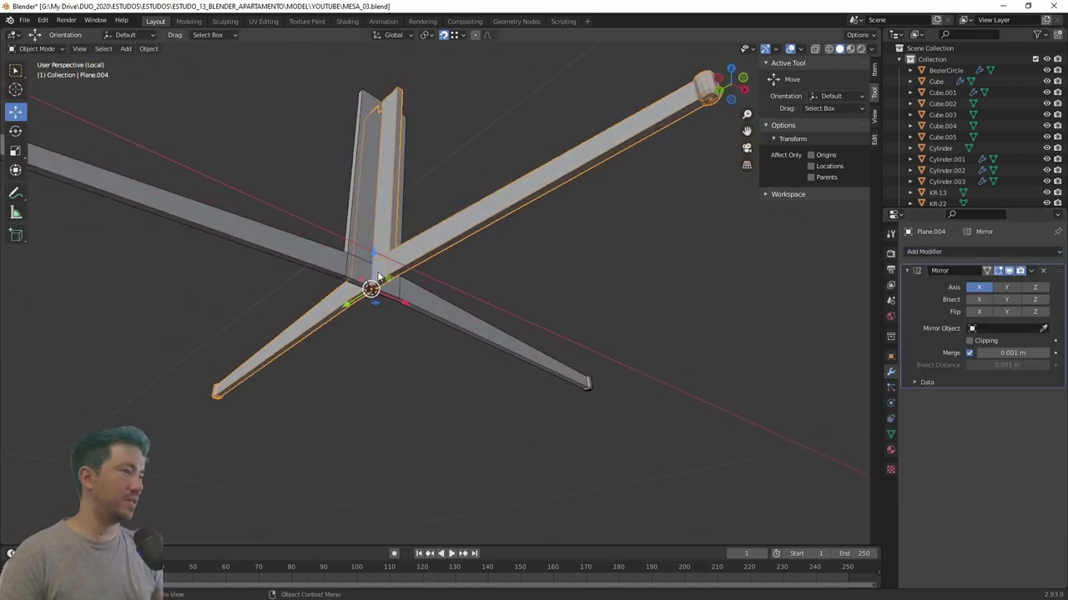
Apply the Mirror modifiers on Plane.004 and then Plane.002.
click(1033, 271)
click(996, 288)
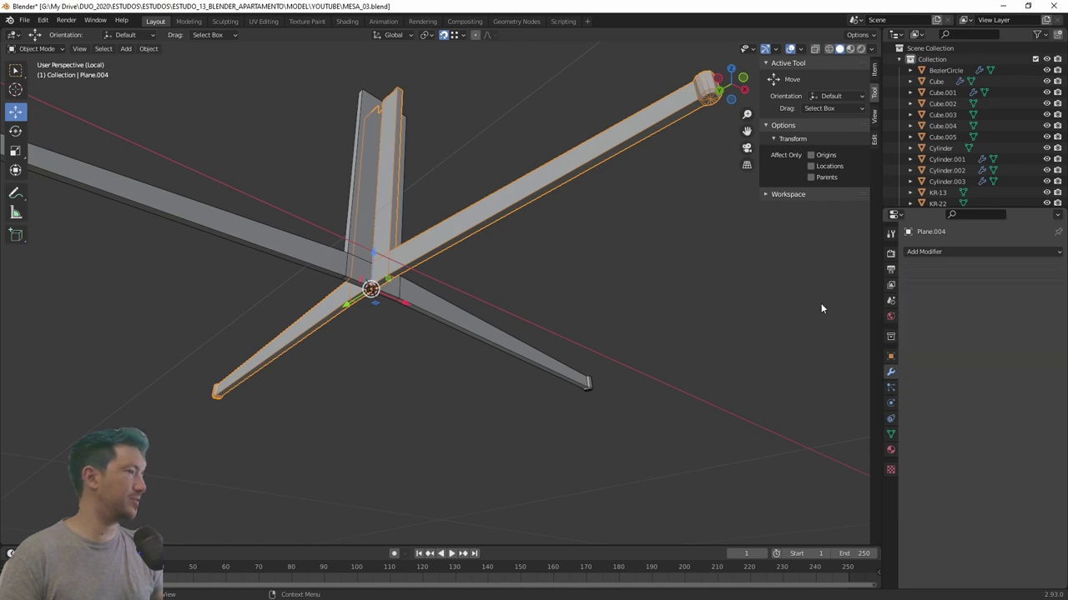
click(385, 316)
drag(500, 140, 268, 415)
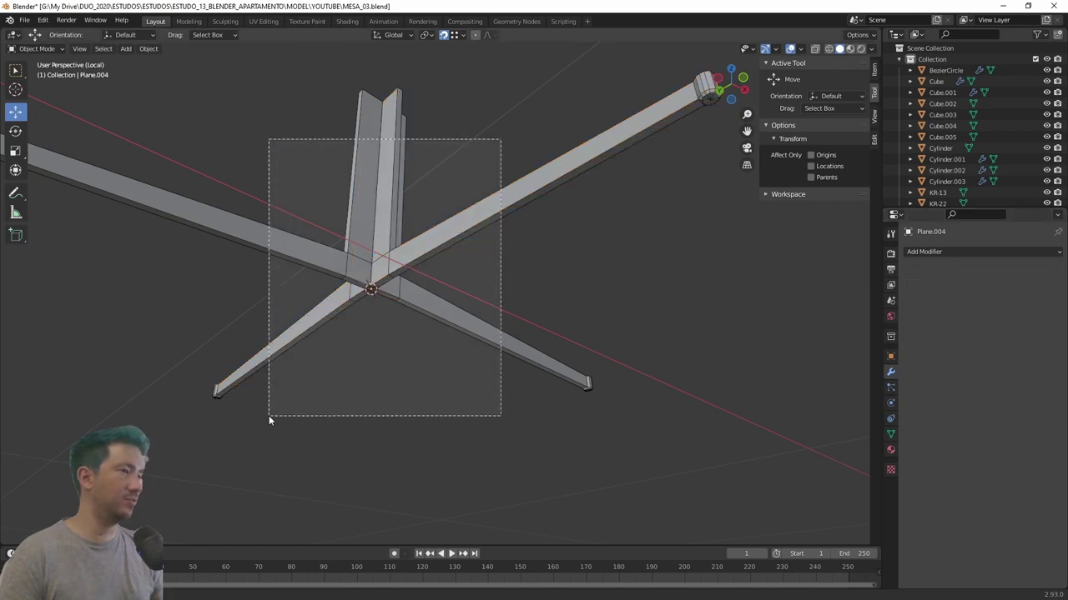
click(412, 300)
middle_drag(412, 300, 392, 327)
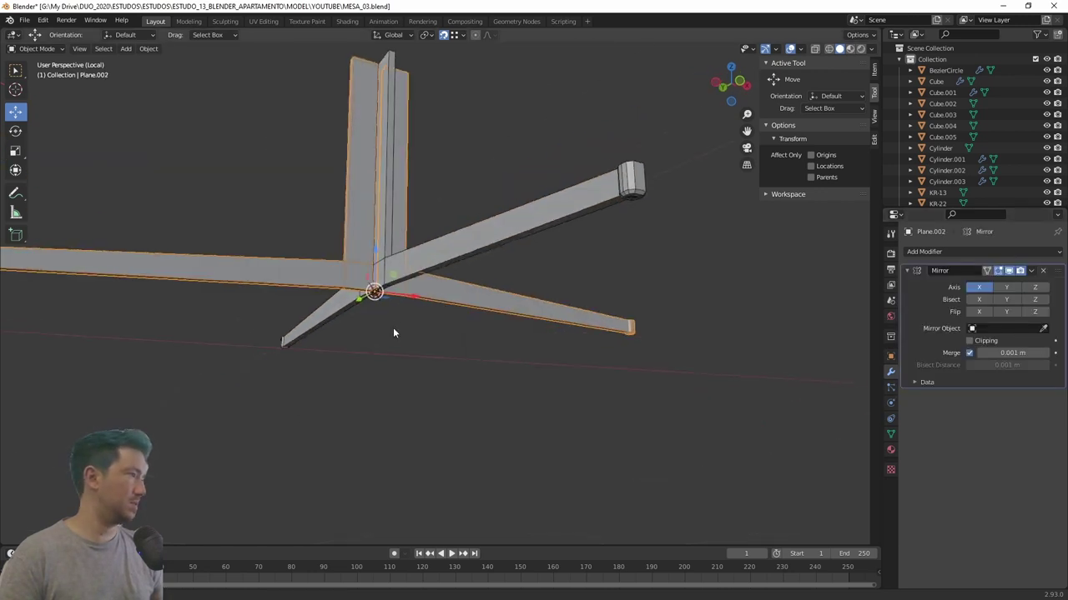
click(1036, 272)
click(995, 287)
Select the table base and orbit around it to inspect the four-armed cross from below.
click(503, 396)
middle_drag(503, 395, 356, 412)
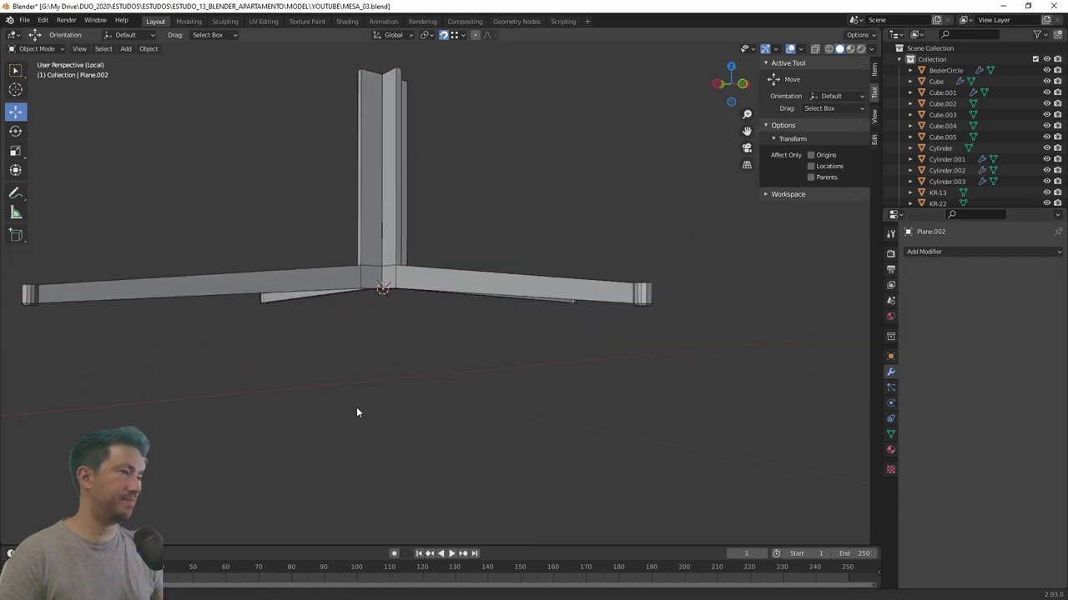
click(403, 288)
mouse_move(403, 289)
middle_down()
mouse_move(466, 275)
mouse_move(505, 350)
mouse_move(517, 334)
middle_up()
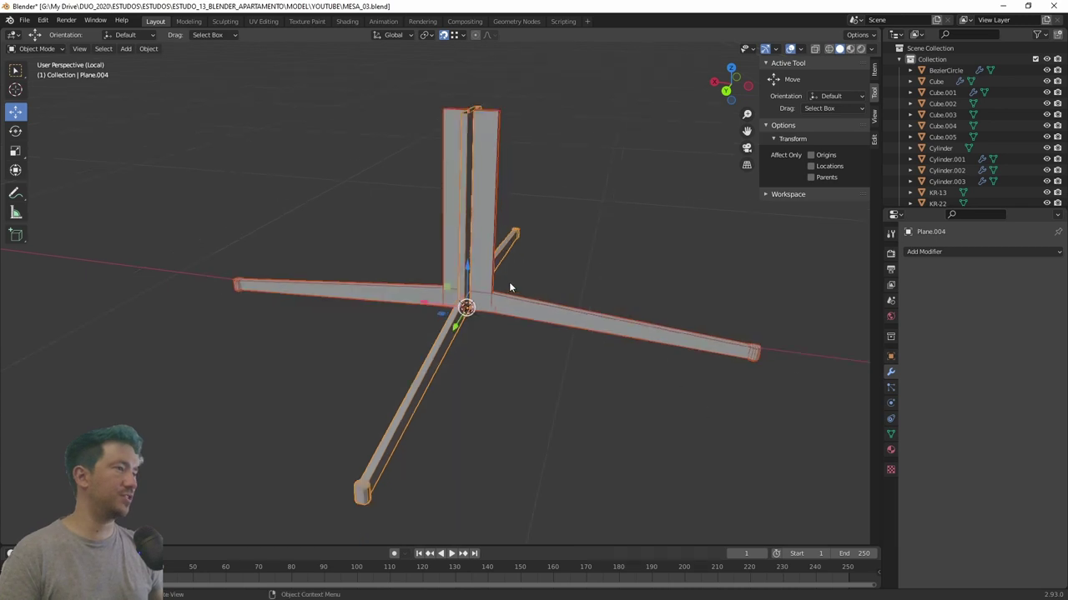
mouse_move(509, 287)
middle_down()
mouse_move(489, 357)
mouse_move(467, 354)
middle_up()
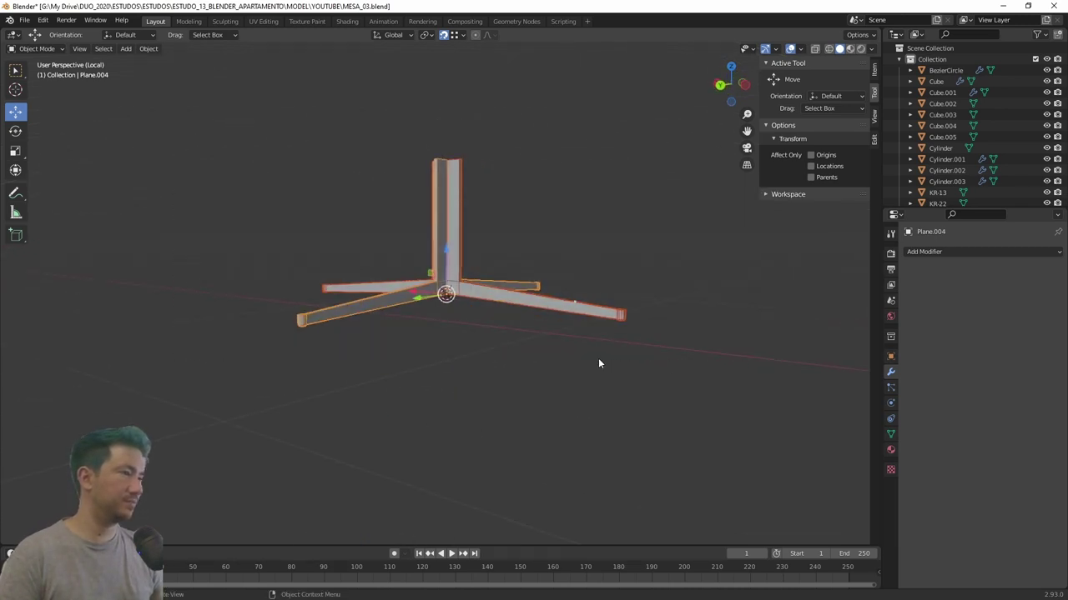
Select the table base objects and enter Edit Mode with vertex selection.
click(525, 362)
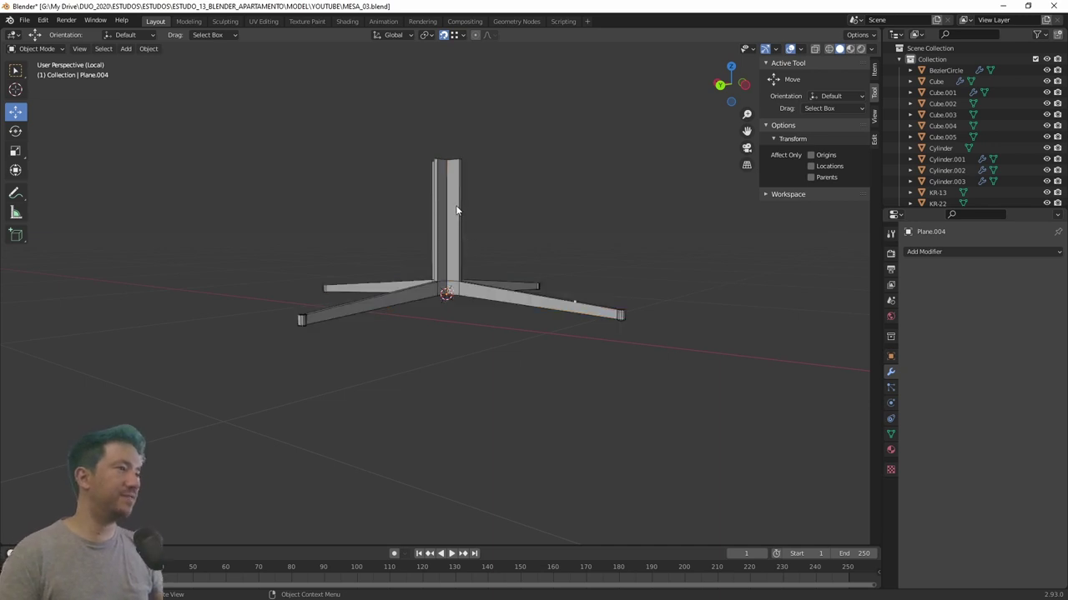
key(a)
middle_drag(452, 202, 449, 173)
scroll(448, 172, up, 5)
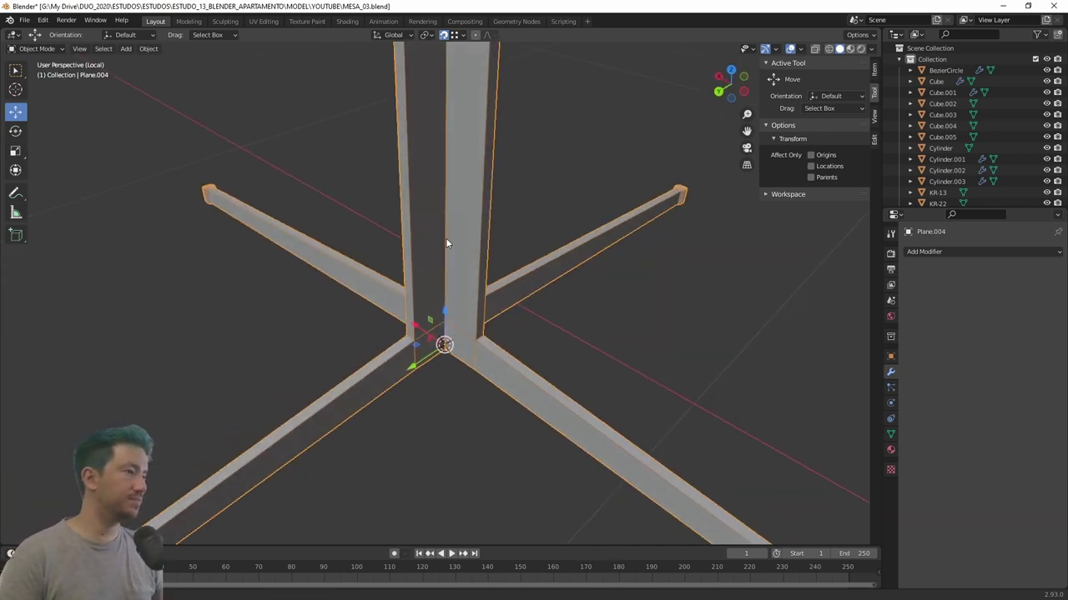
scroll(445, 242, down, 3)
mouse_move(445, 242)
middle_down()
mouse_move(460, 266)
mouse_move(462, 188)
middle_up()
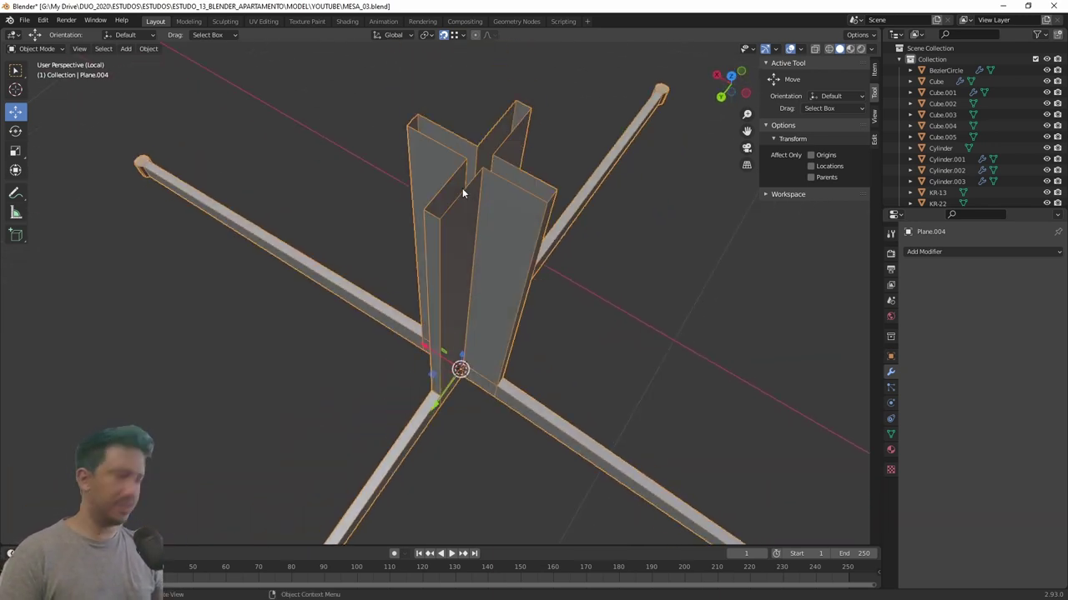
key(Tab)
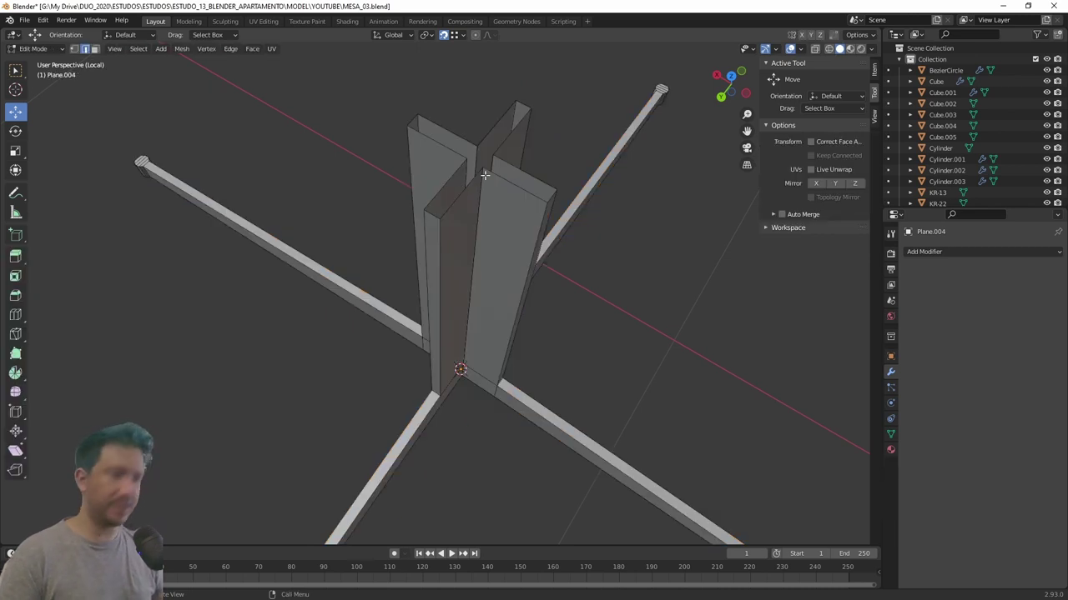
key(1)
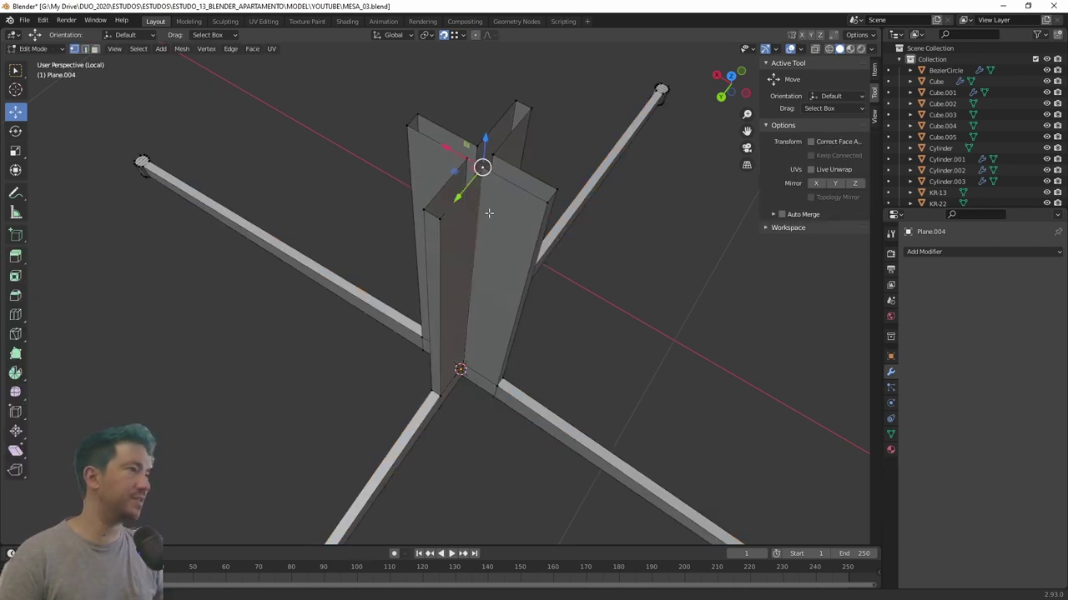
Raise the central post's top vertices along Z, then box-select every vertex of the base.
mouse_move(489, 213)
middle_down()
mouse_move(484, 178)
mouse_move(500, 195)
mouse_move(489, 219)
middle_up()
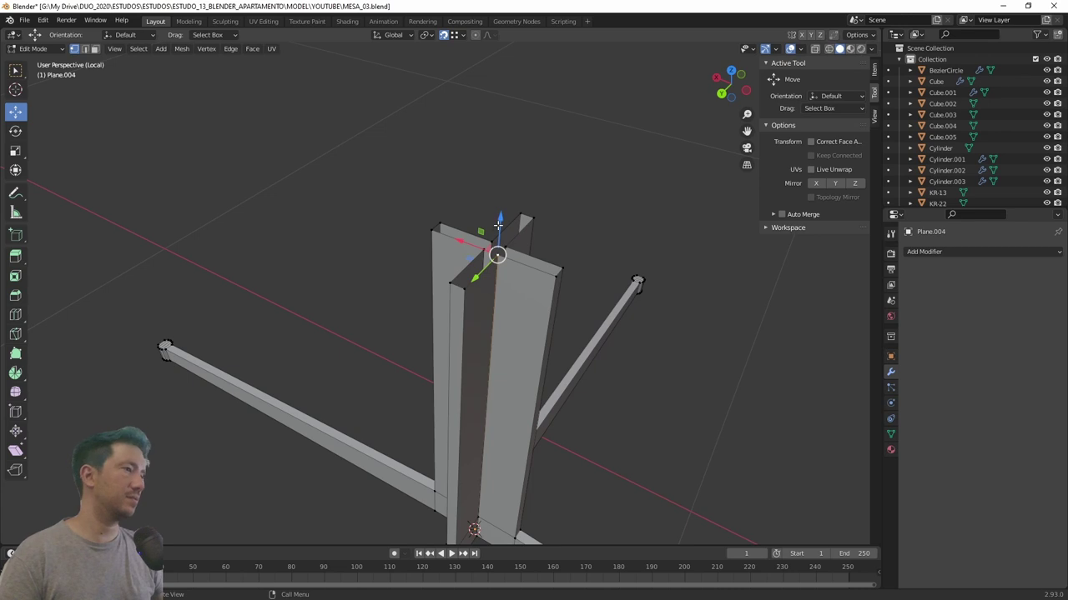
drag(497, 225, 500, 167)
middle_drag(501, 166, 487, 259)
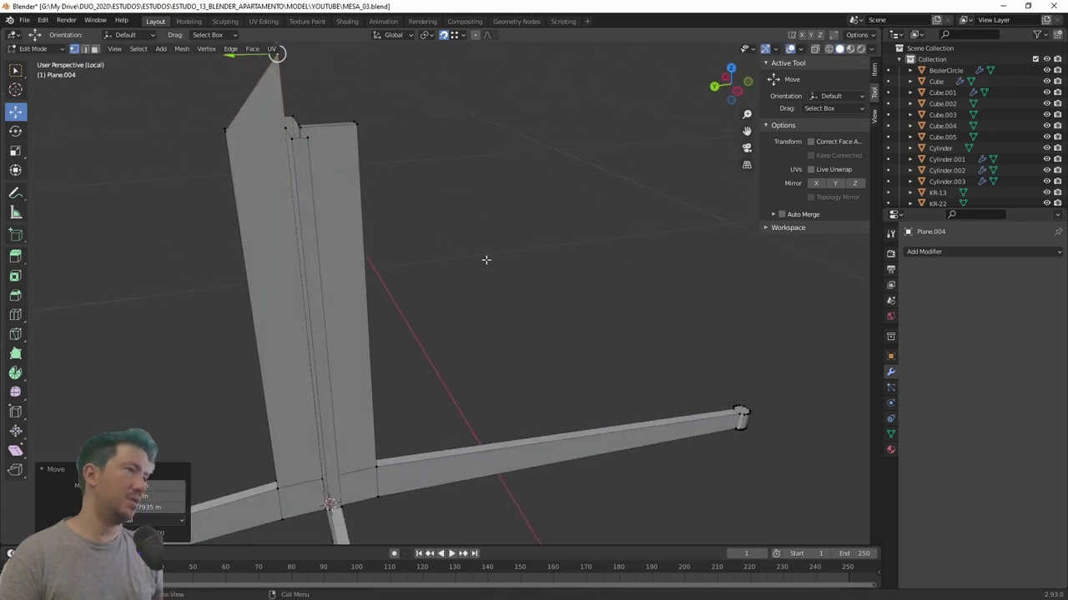
scroll(487, 259, down, 5)
scroll(436, 267, down, 4)
scroll(507, 129, down, 2)
drag(212, 188, 550, 452)
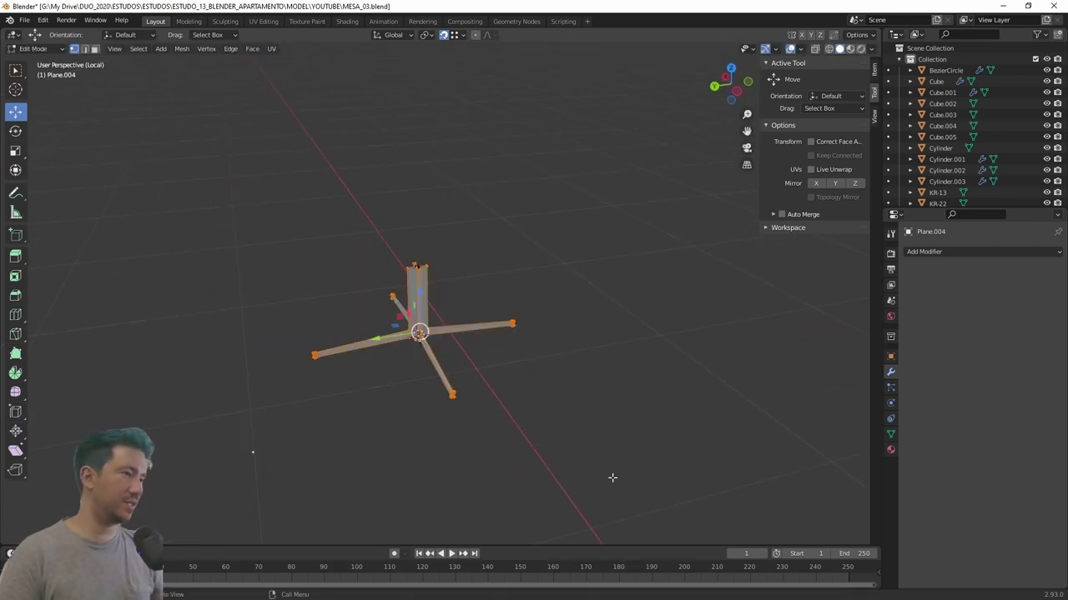
Merge the base's overlapping vertices by distance, removing 4 duplicates.
key(m)
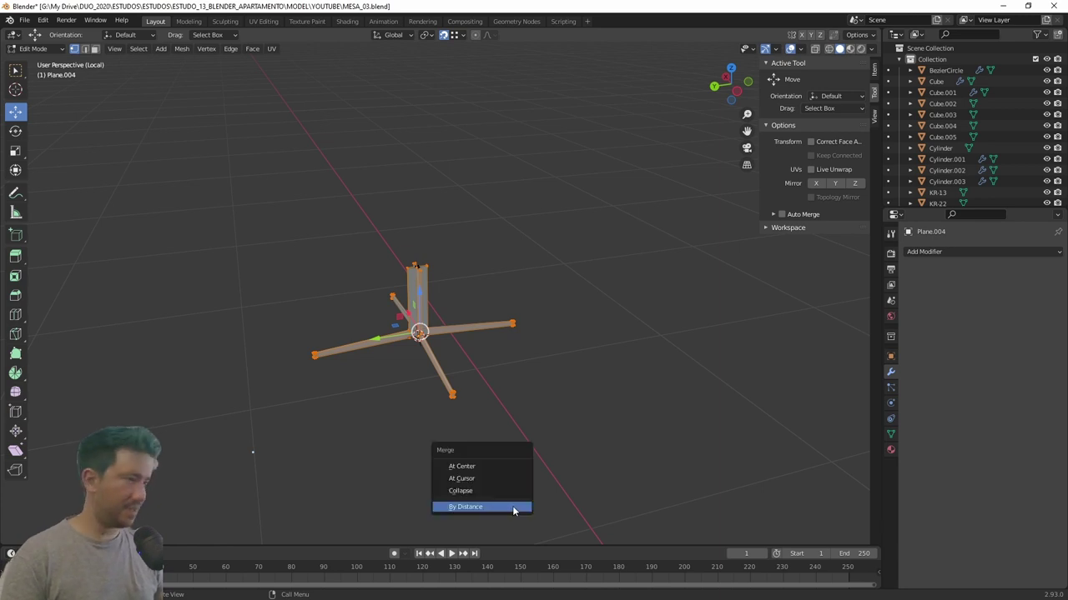
click(499, 509)
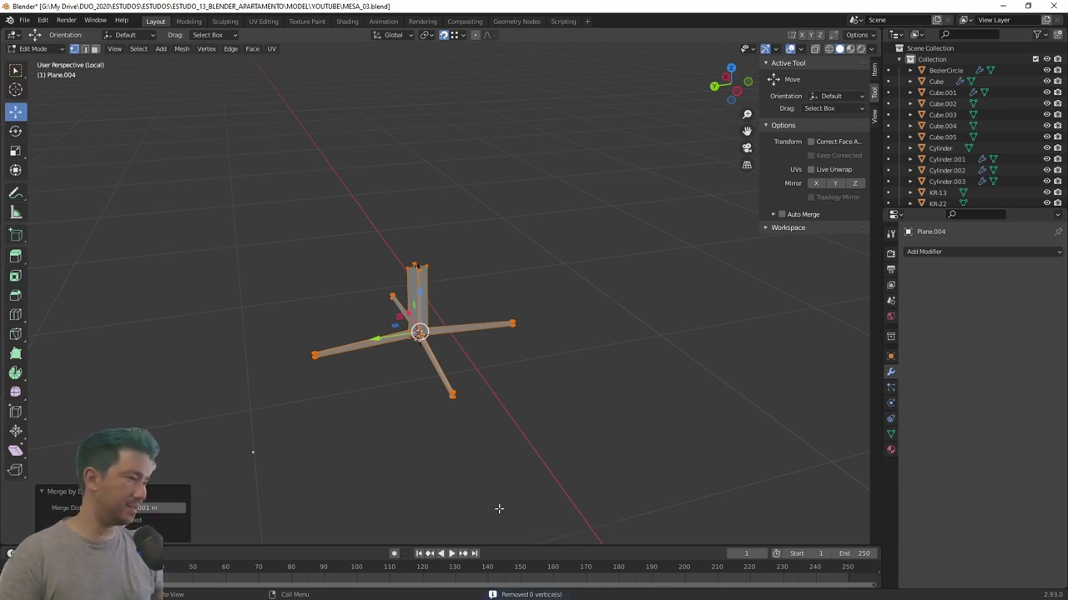
key(alt+a)
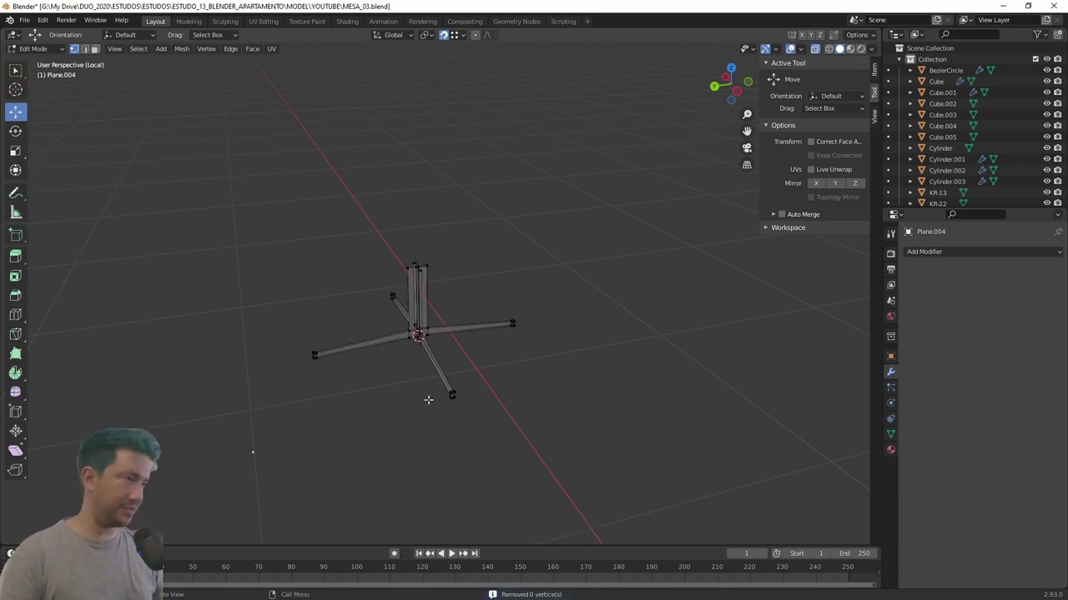
drag(248, 216, 660, 500)
key(m)
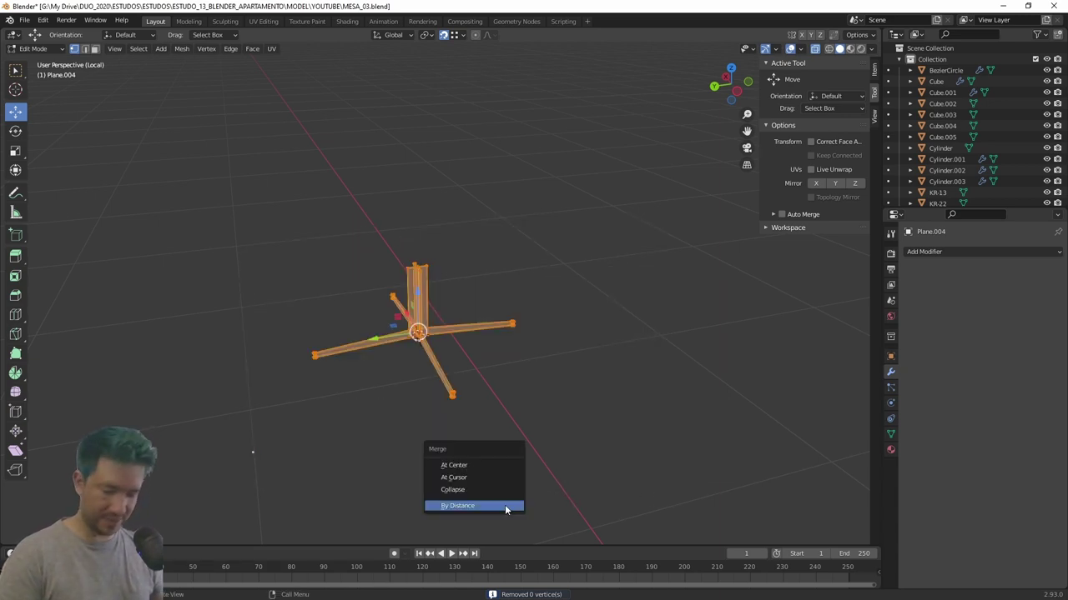
click(488, 505)
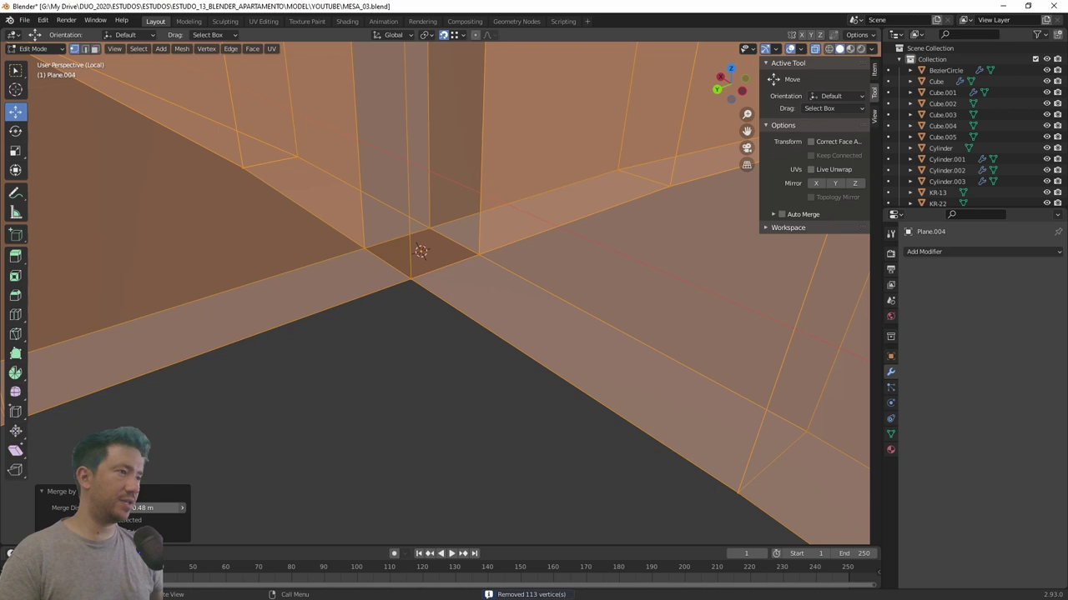
Fine-tune the Merge Distance around 0.39 m while inspecting the leg joint.
drag(141, 508, 145, 508)
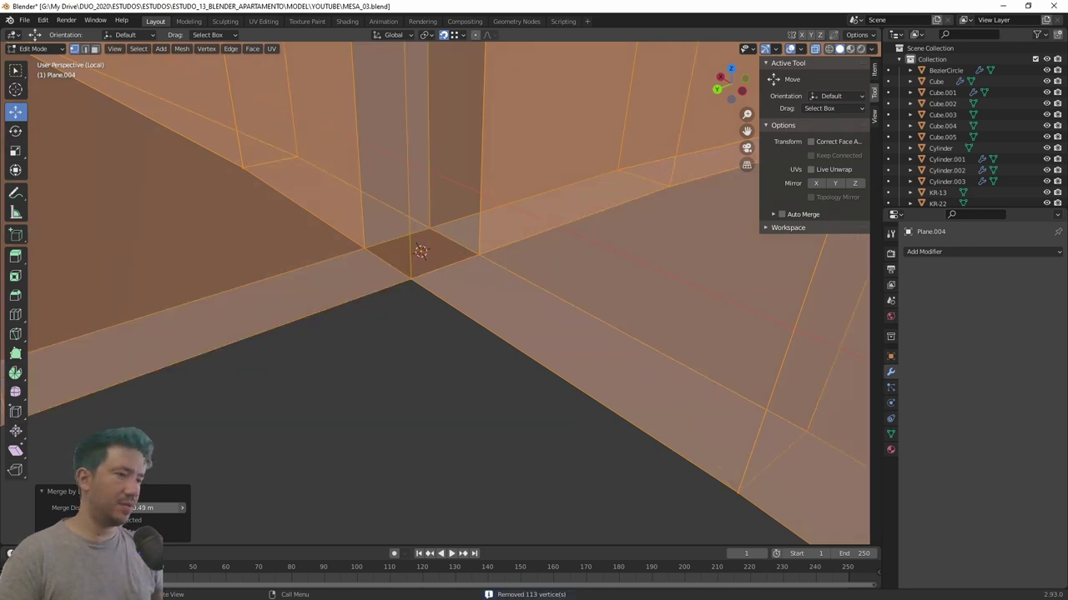
drag(144, 508, 141, 508)
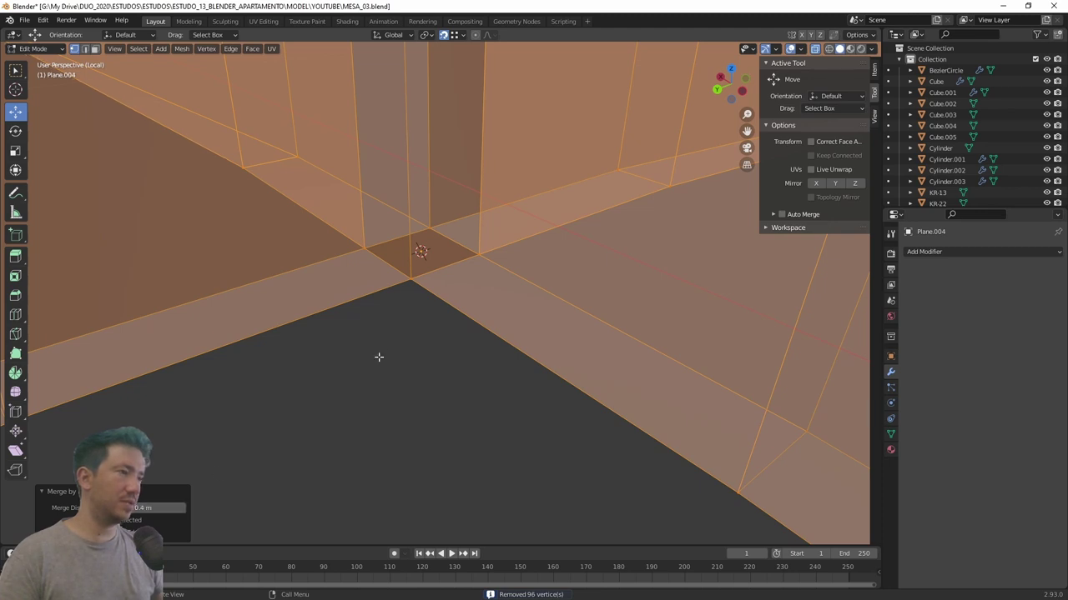
scroll(384, 367, down, 6)
scroll(390, 410, down, 2)
mouse_move(452, 308)
middle_down()
mouse_move(478, 295)
mouse_move(476, 341)
mouse_move(503, 228)
mouse_move(497, 237)
middle_up()
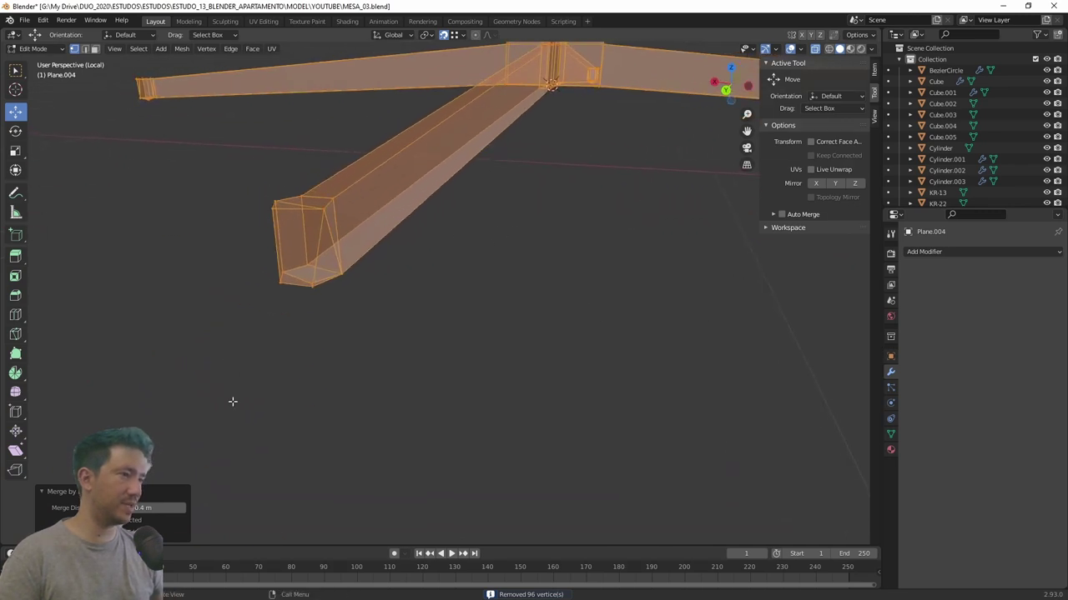
drag(154, 508, 144, 508)
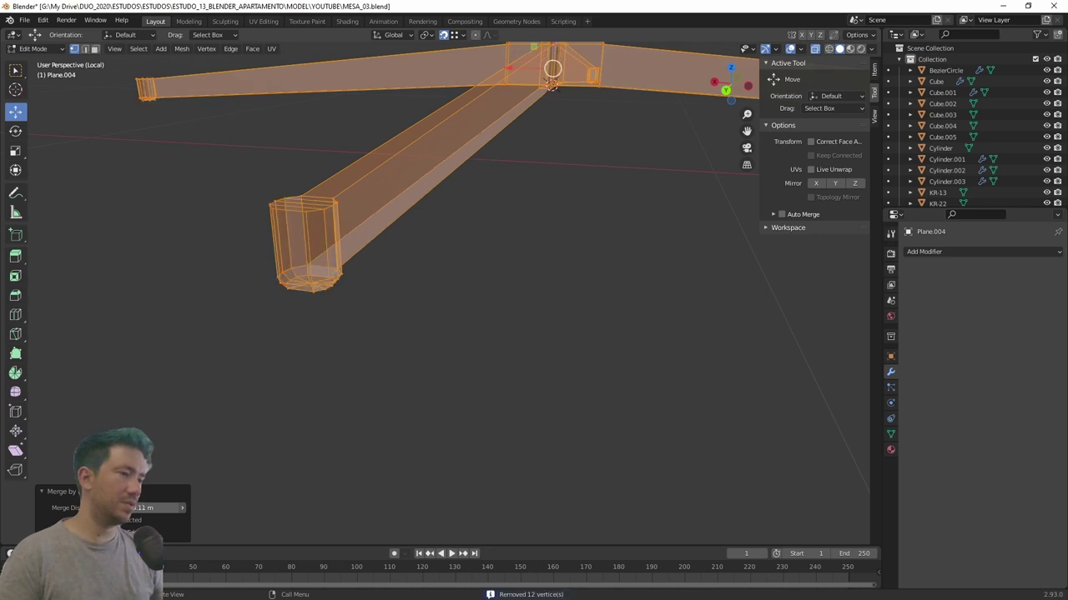
scroll(331, 419, up, 5)
Select a vertex on the central post and raise it along Z.
key(alt+a)
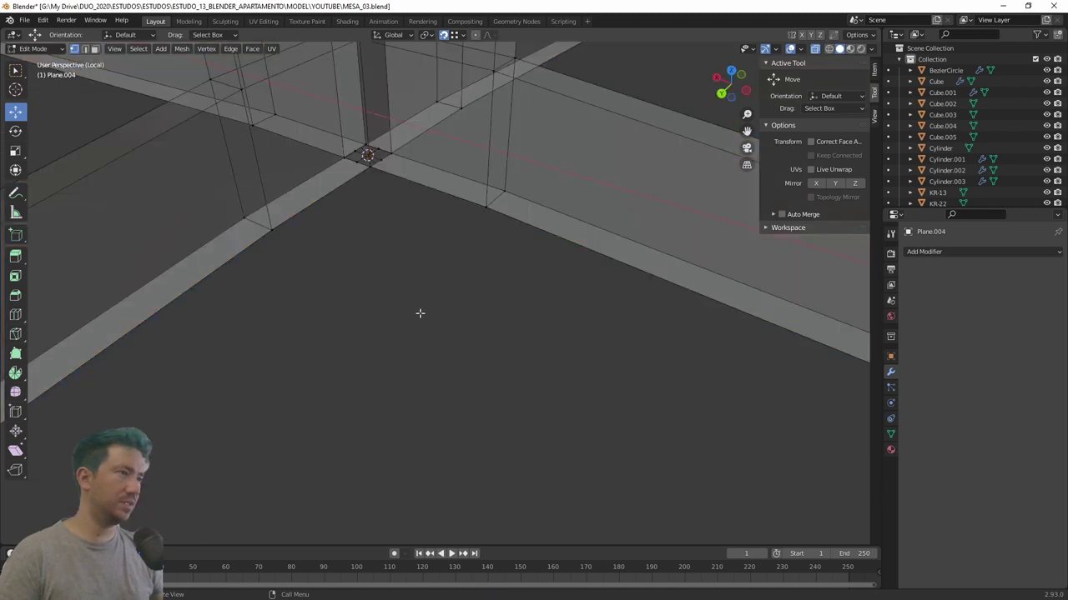
click(391, 156)
middle_drag(391, 157, 370, 142)
scroll(441, 486, down, 3)
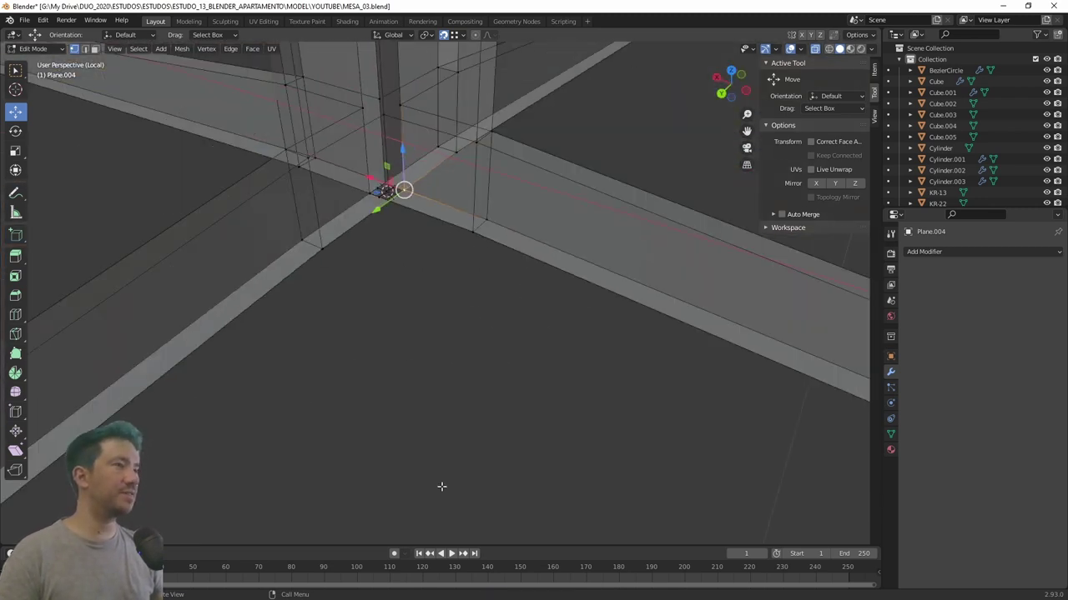
middle_drag(441, 486, 443, 436)
scroll(429, 357, up, 2)
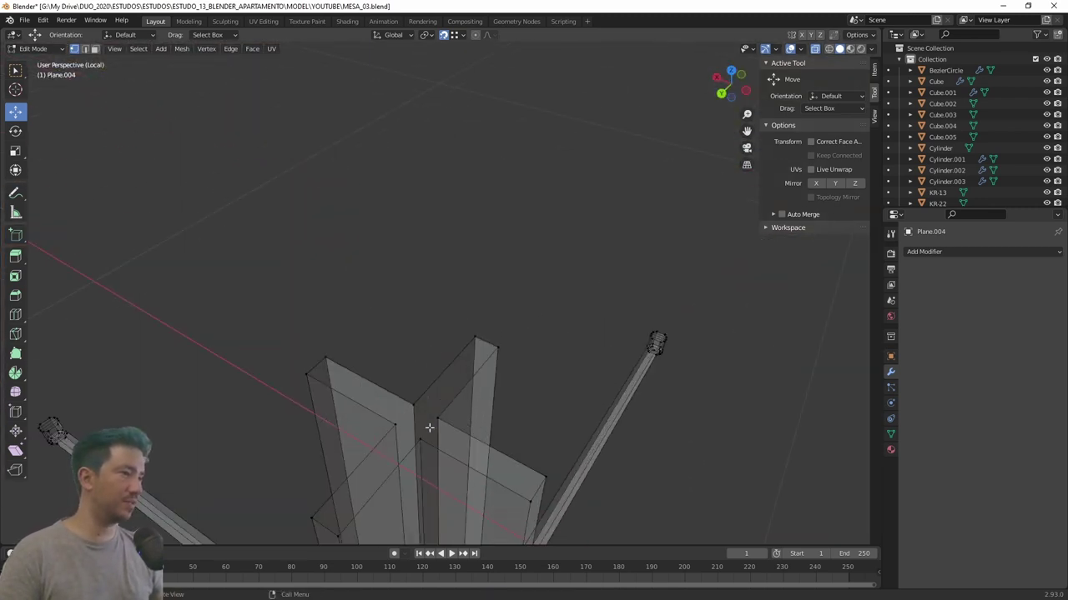
click(420, 439)
drag(419, 412, 416, 392)
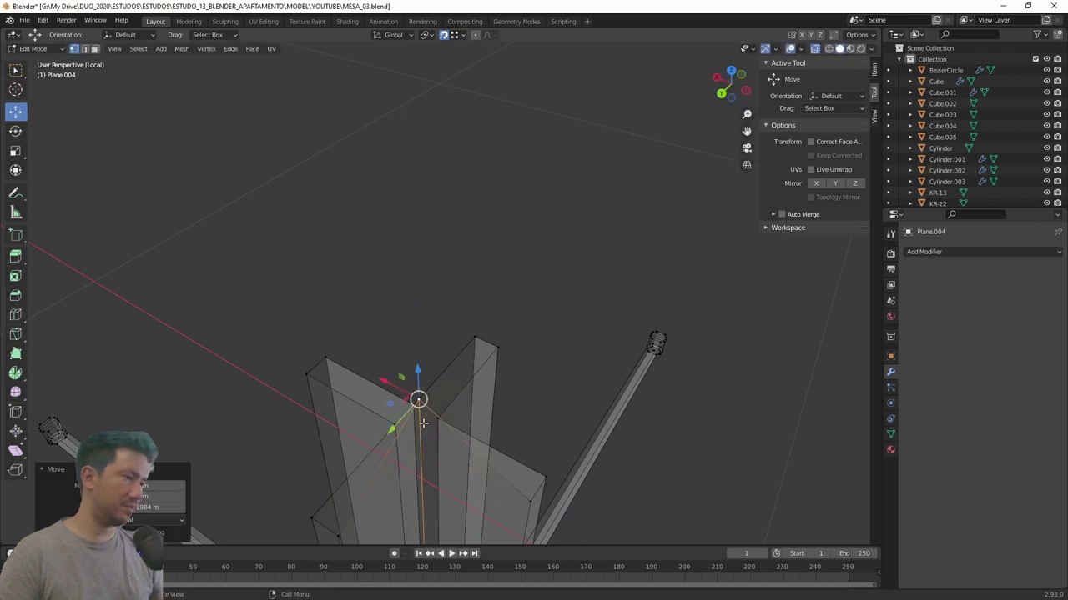
scroll(451, 427, up, 3)
scroll(432, 425, up, 2)
Review the post from above, then turn off X-ray and clear the vertex selection.
scroll(432, 424, down, 4)
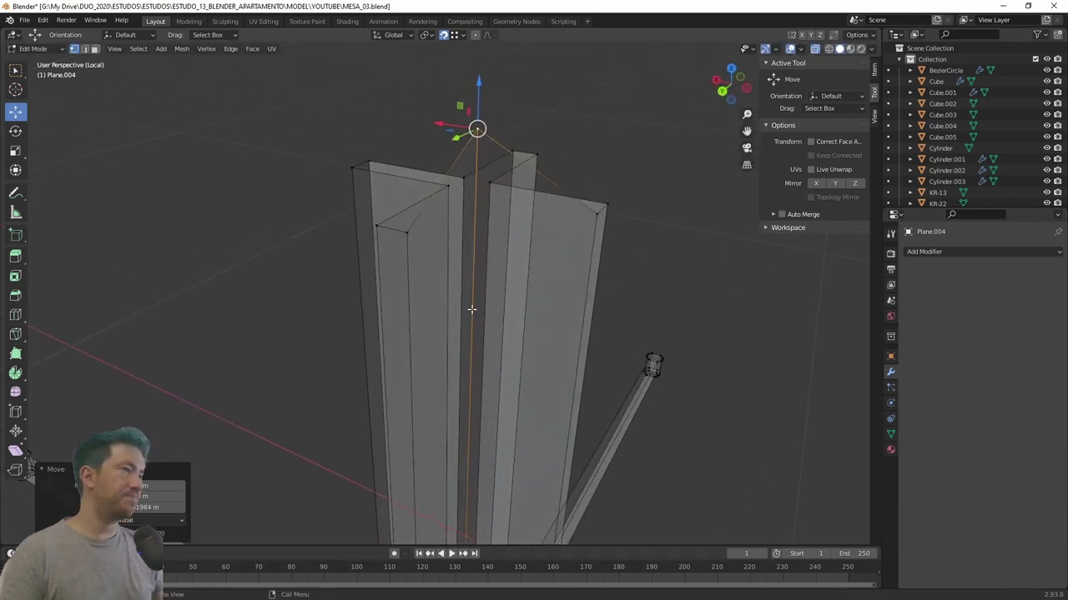
mouse_move(467, 305)
middle_down()
mouse_move(449, 239)
mouse_move(434, 415)
mouse_move(353, 405)
mouse_move(352, 417)
middle_up()
scroll(527, 477, up, 3)
mouse_move(527, 477)
middle_down()
mouse_move(442, 414)
mouse_move(460, 392)
mouse_move(555, 436)
mouse_move(609, 368)
middle_up()
key(alt+z)
key(alt+a)
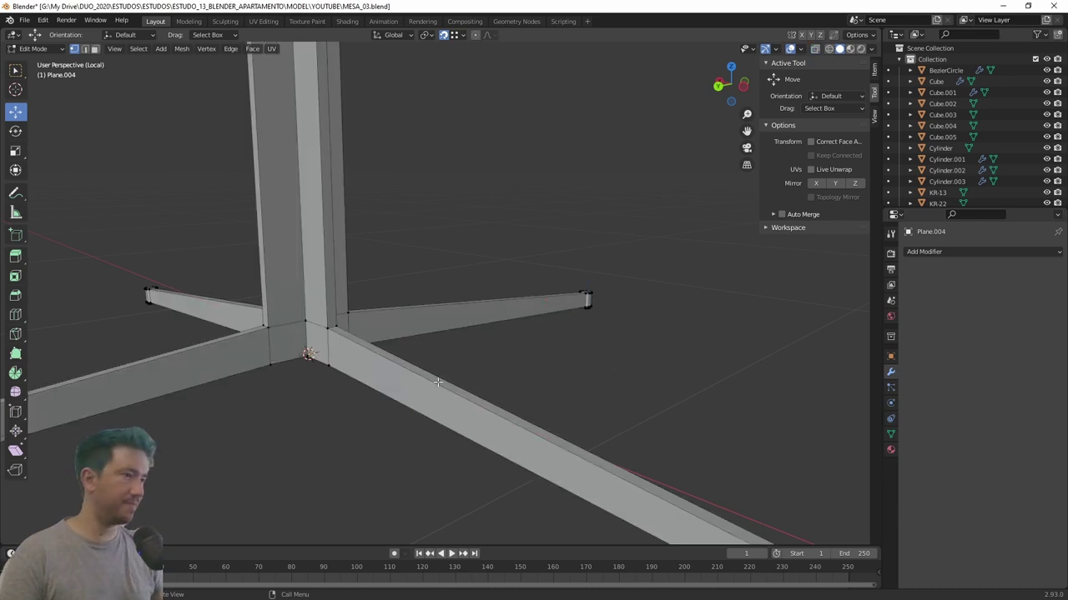
scroll(351, 417, down, 3)
middle_drag(351, 417, 382, 375)
In Object Mode, give Plane.004 a Subdivision Surface modifier and orbit to inspect the smoothing.
key(Tab)
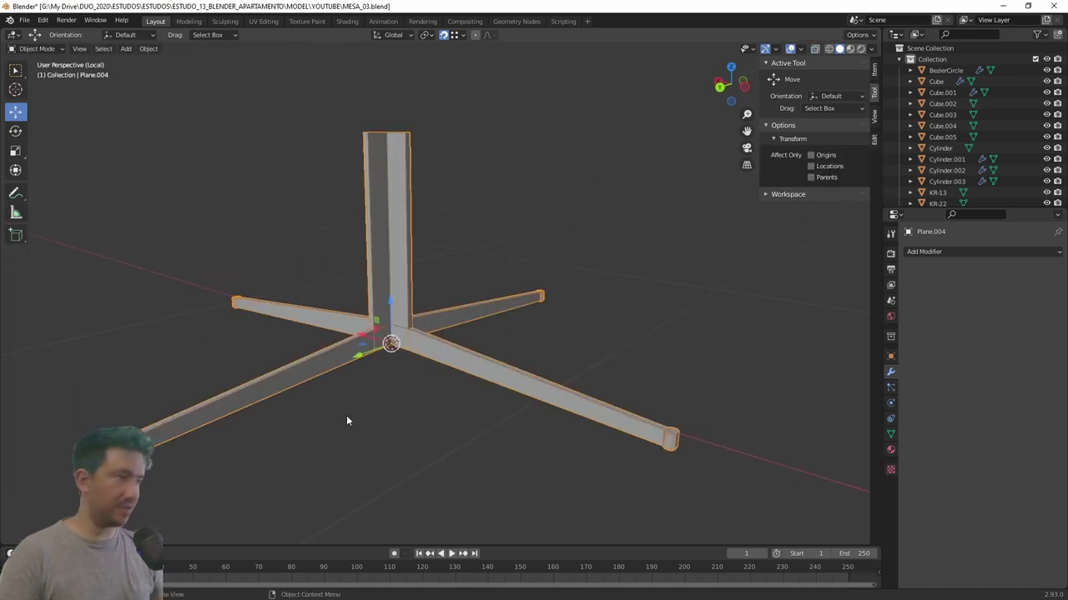
click(934, 252)
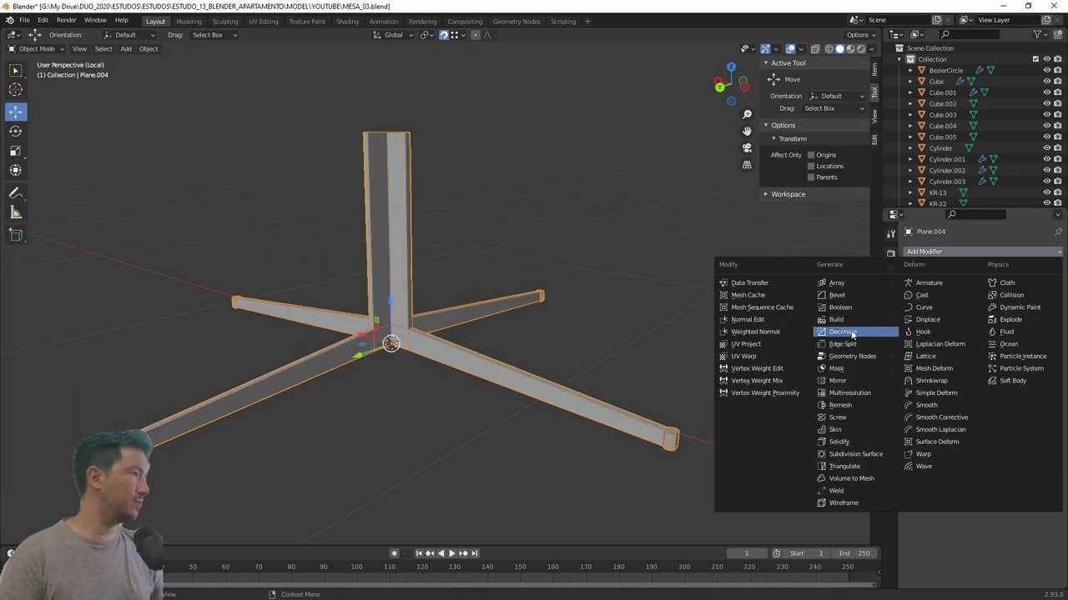
click(856, 455)
mouse_move(540, 378)
middle_down()
mouse_move(470, 410)
mouse_move(476, 381)
mouse_move(453, 359)
mouse_move(386, 374)
mouse_move(265, 217)
middle_up()
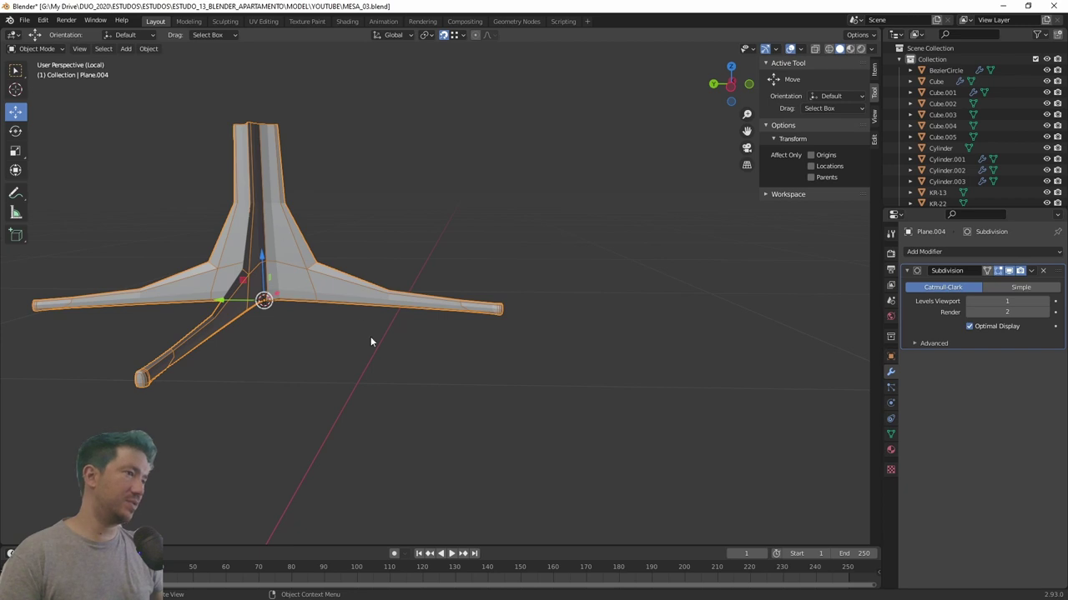
mouse_move(372, 342)
middle_down()
mouse_move(305, 368)
mouse_move(280, 325)
mouse_move(331, 322)
mouse_move(477, 261)
middle_up()
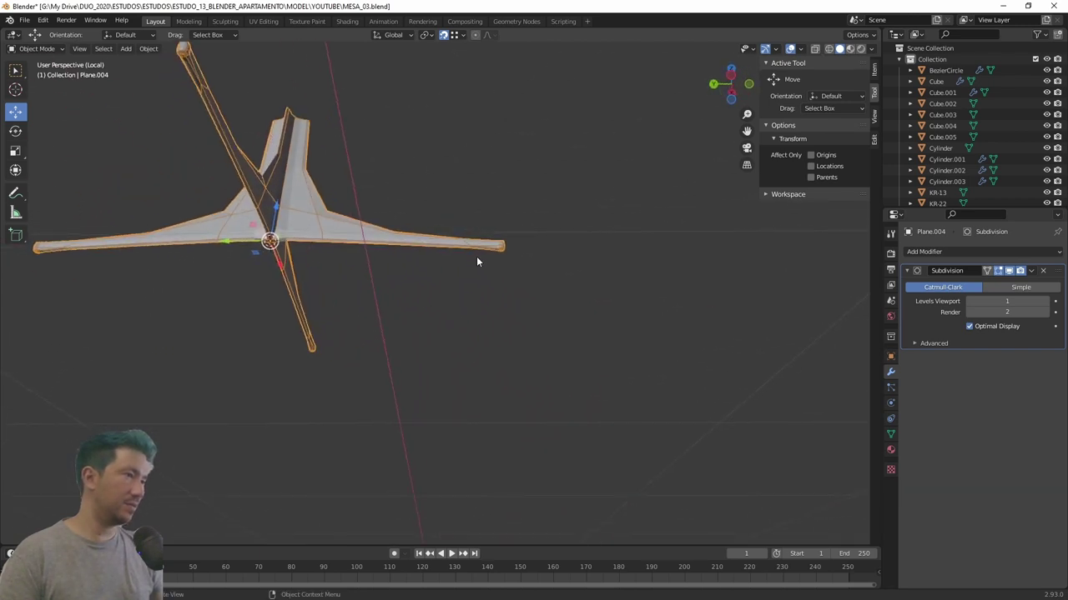
scroll(512, 252, up, 3)
scroll(581, 228, up, 2)
scroll(627, 141, up, 2)
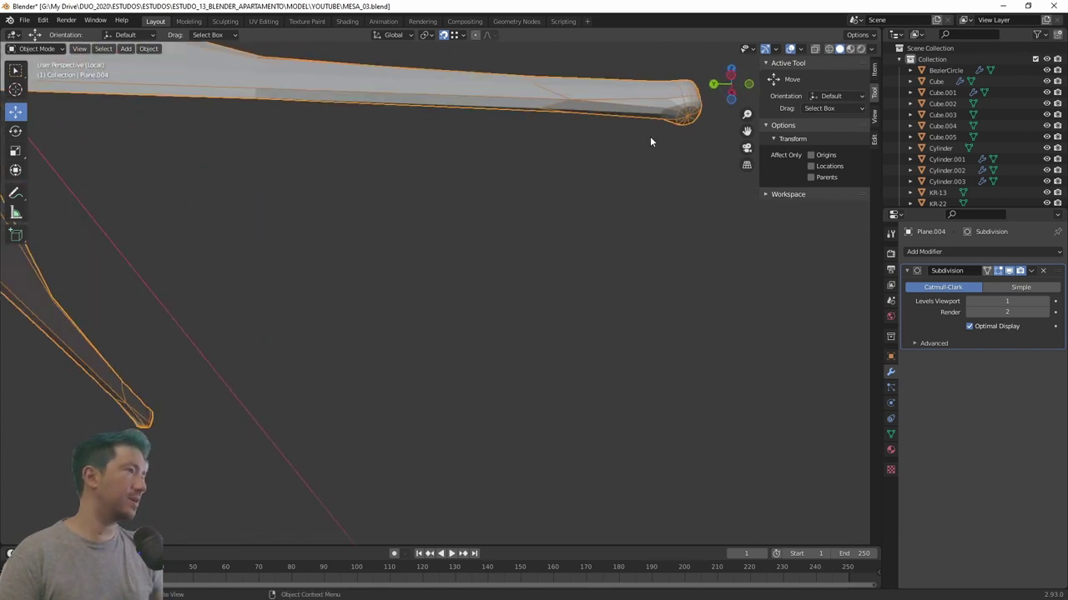
scroll(650, 136, down, 6)
Add a Bevel modifier to the four-legged base and view the leg junction from below.
click(954, 251)
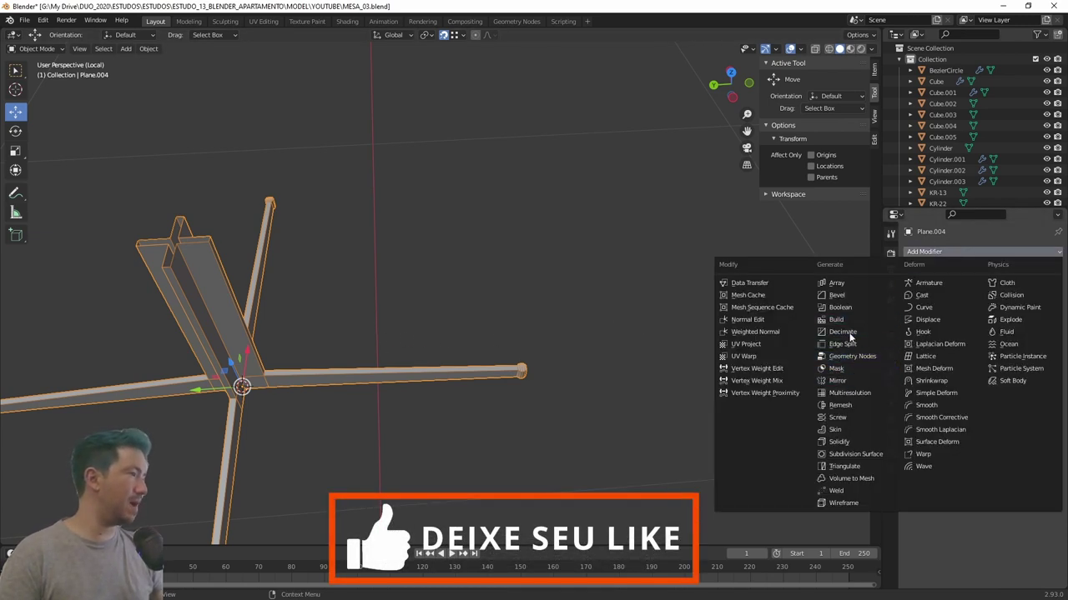
click(838, 297)
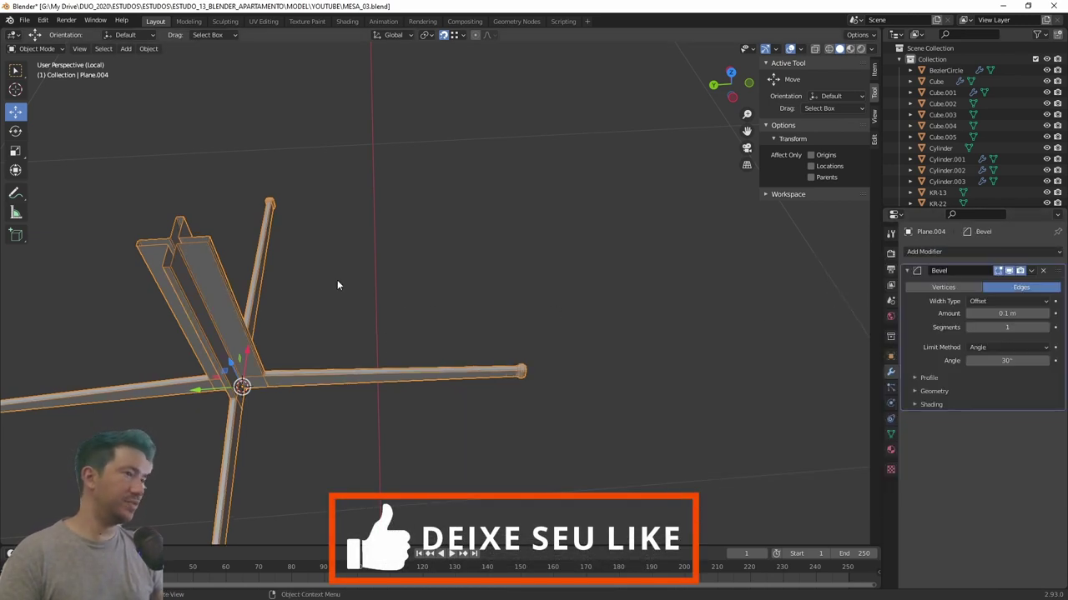
scroll(214, 256, up, 2)
scroll(433, 316, up, 2)
scroll(403, 310, up, 2)
mouse_move(403, 310)
middle_down()
mouse_move(418, 310)
mouse_move(511, 203)
middle_up()
Try out bevel amounts and the Clamp Overlap option, settling on a 1.18 m Amount.
drag(1007, 313, 1034, 313)
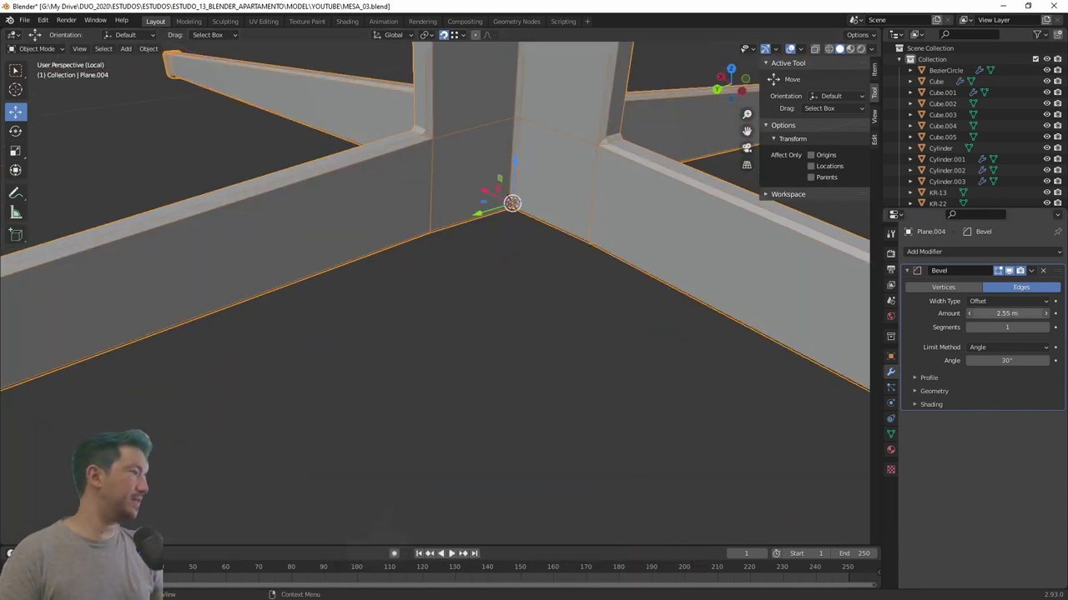
click(932, 392)
click(969, 455)
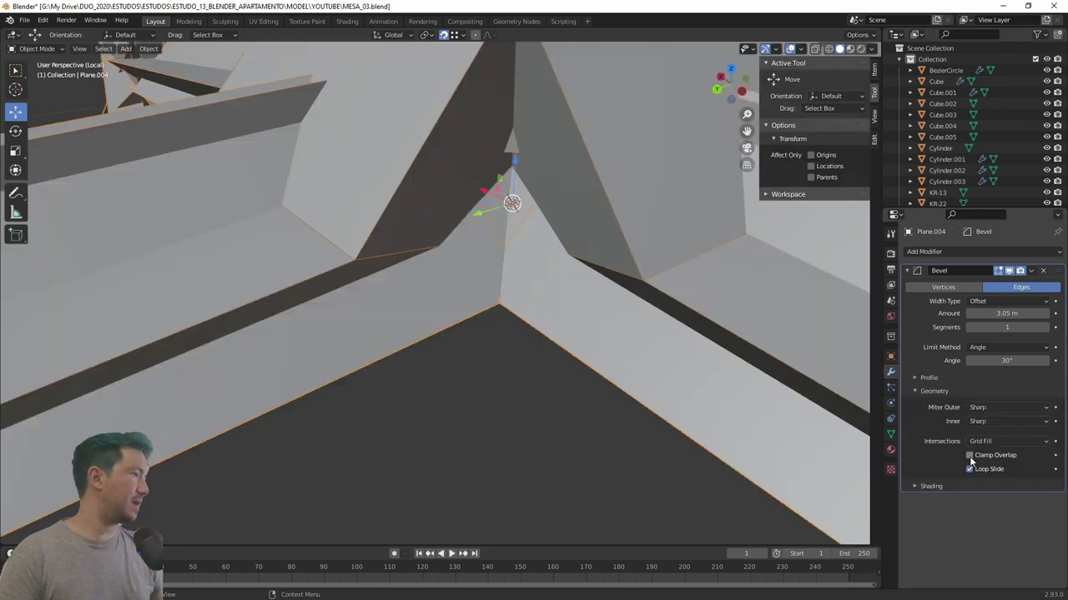
drag(1001, 314, 967, 313)
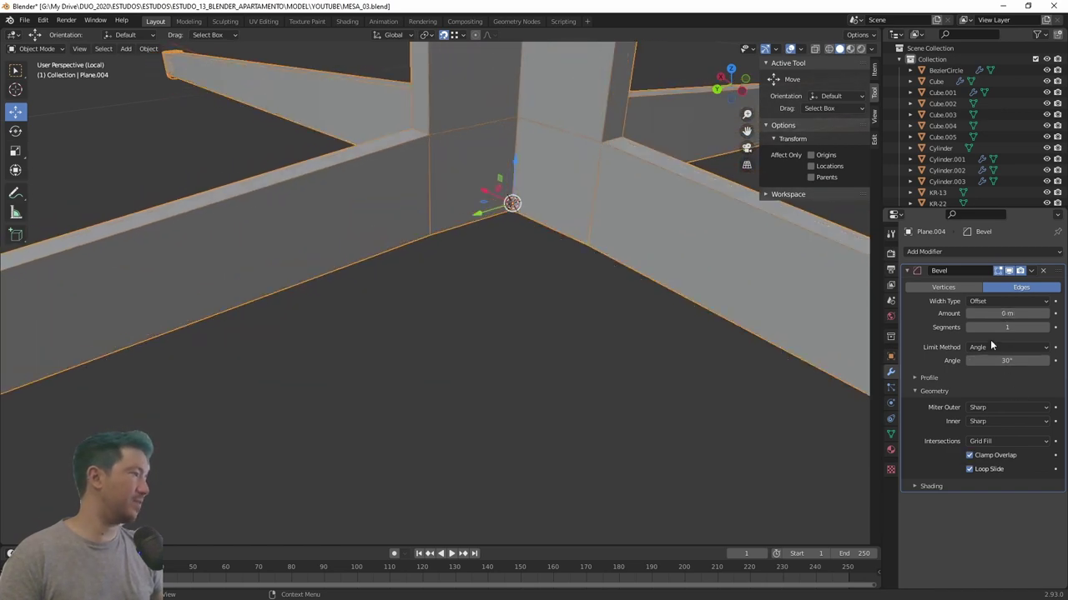
mouse_move(1001, 314)
mouse_down()
mouse_move(968, 313)
mouse_move(1014, 314)
mouse_up()
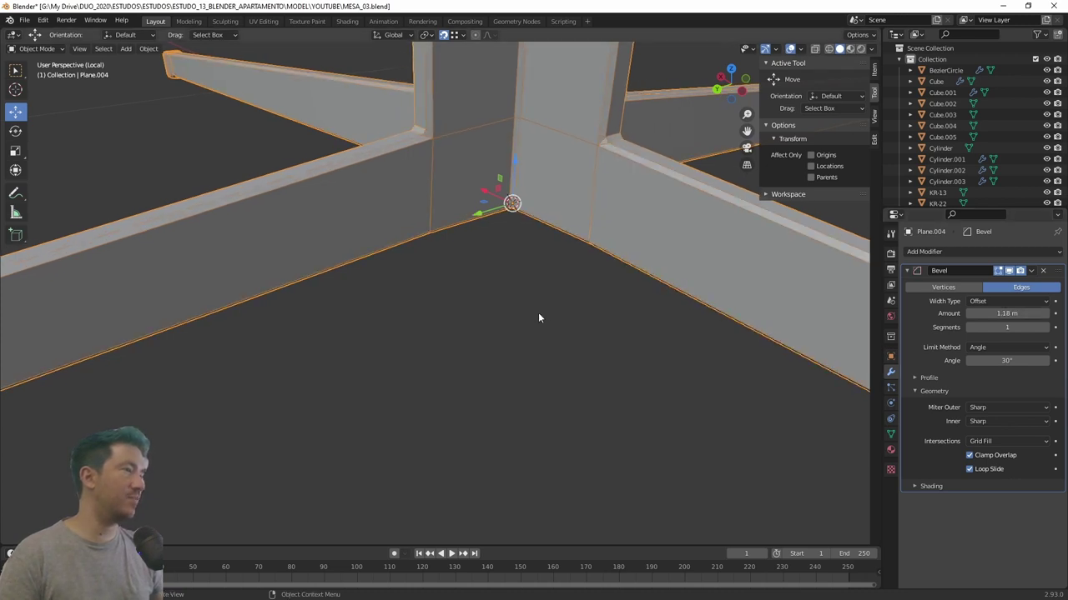
mouse_move(538, 312)
middle_down()
mouse_move(442, 301)
mouse_move(467, 298)
middle_up()
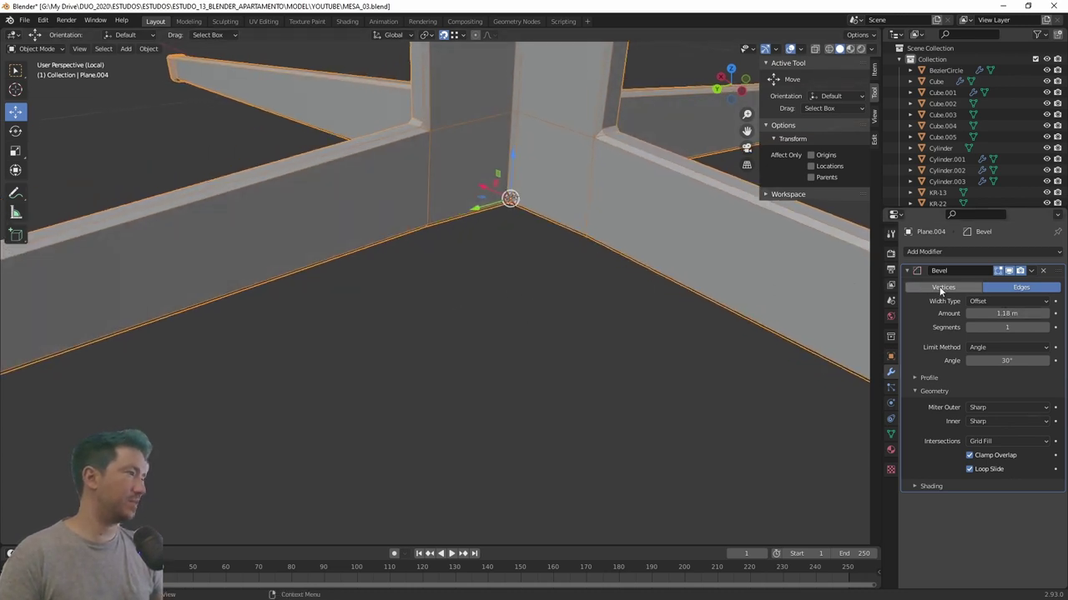
click(982, 250)
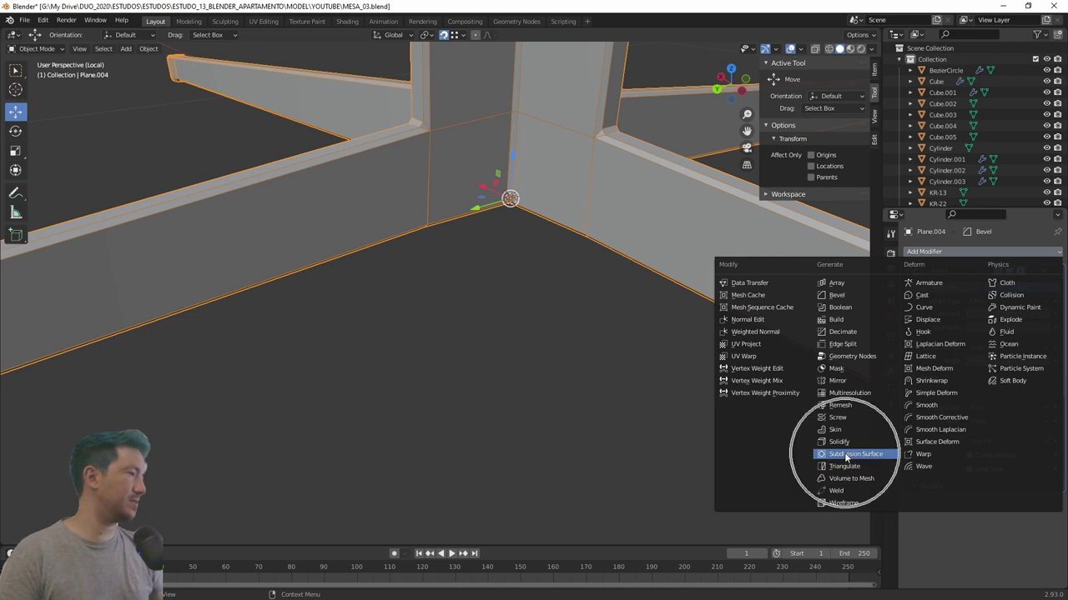
Add a Subdivision Surface modifier and set the bevel to 0° angle with Limit Method None.
click(847, 455)
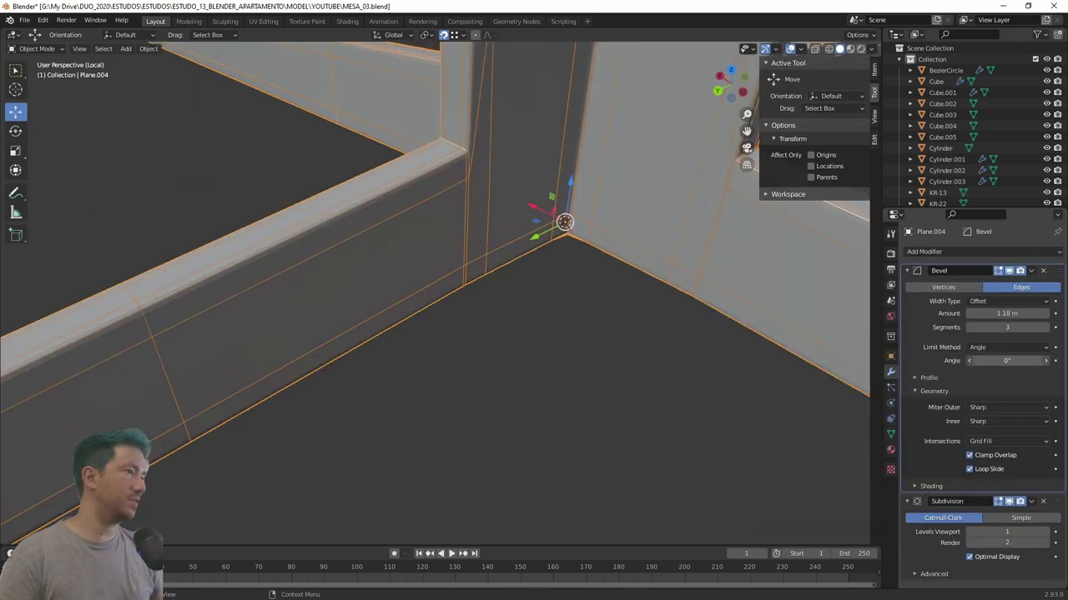
drag(1009, 361, 992, 360)
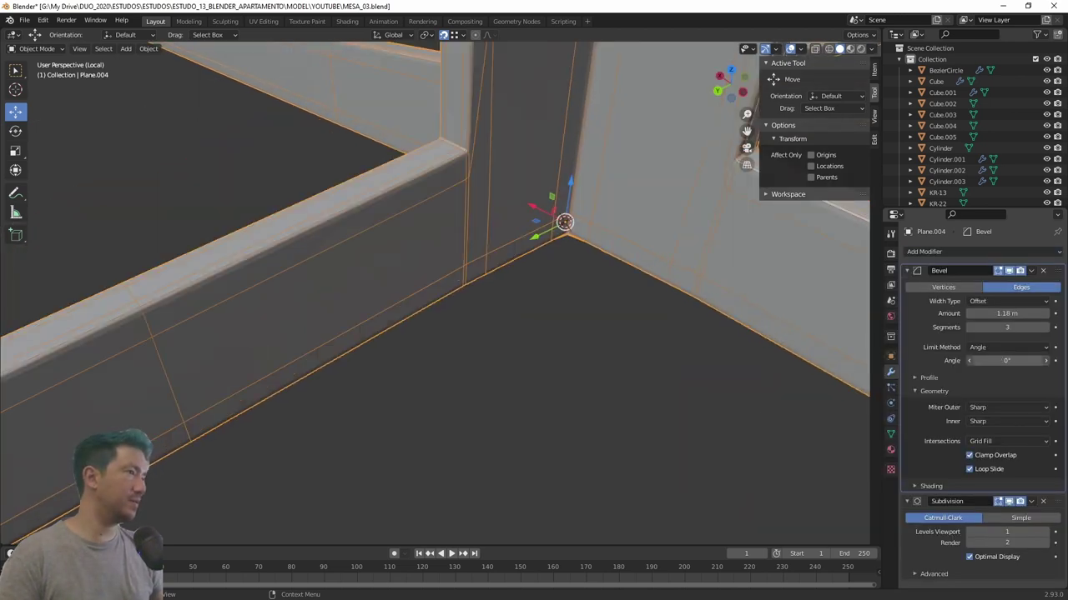
click(993, 349)
click(986, 358)
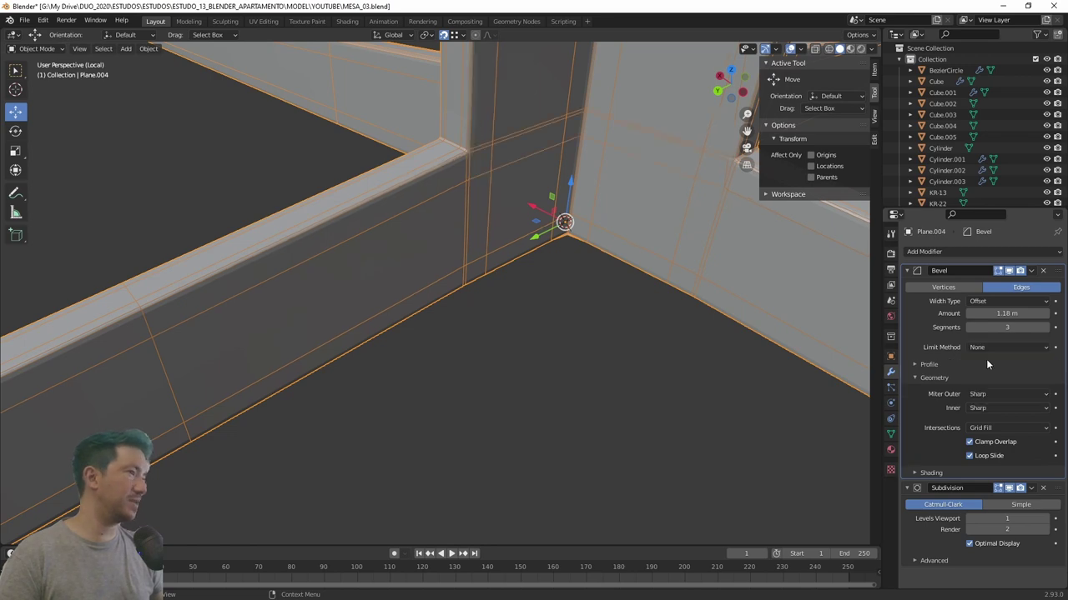
mouse_move(453, 174)
middle_down()
mouse_move(445, 229)
mouse_move(464, 239)
mouse_move(565, 242)
mouse_move(631, 218)
mouse_move(611, 203)
mouse_move(585, 315)
middle_up()
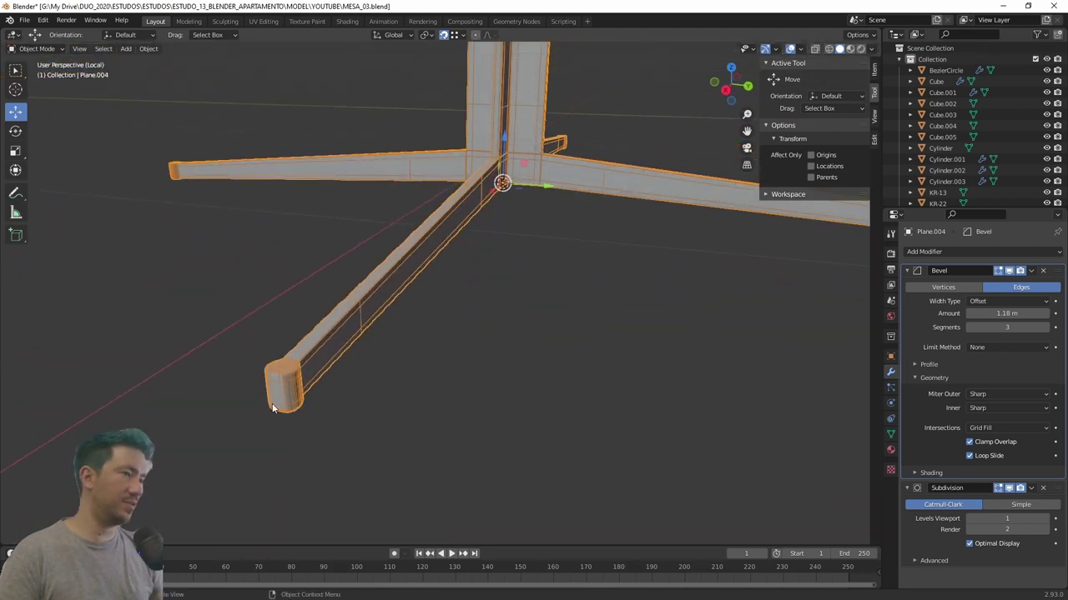
mouse_move(273, 408)
middle_down()
mouse_move(249, 425)
mouse_move(236, 409)
mouse_move(226, 424)
mouse_move(389, 310)
middle_up()
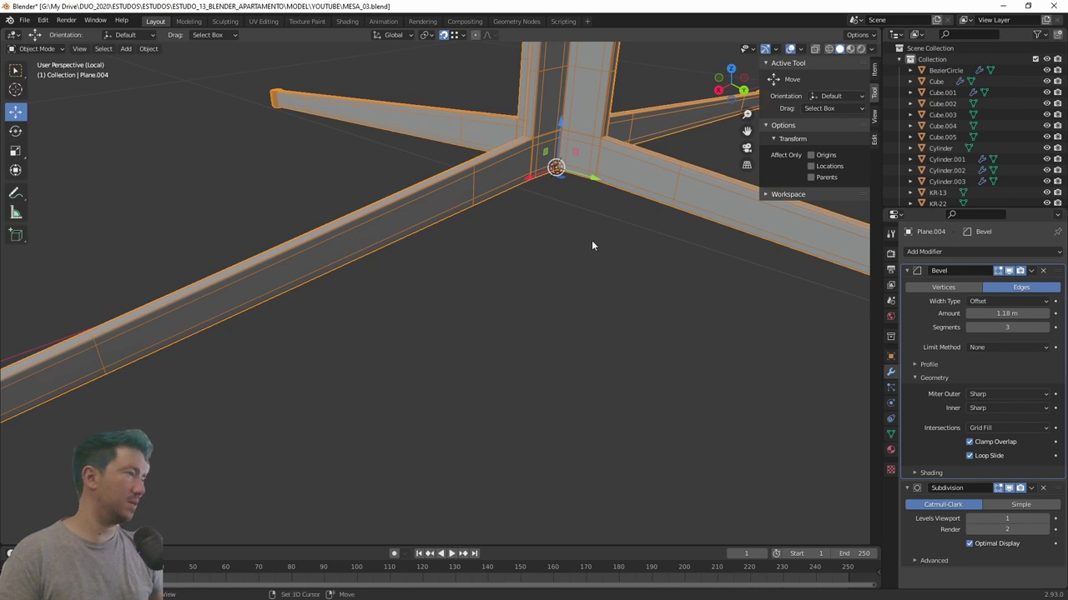
shift+middle_drag(591, 245, 515, 322)
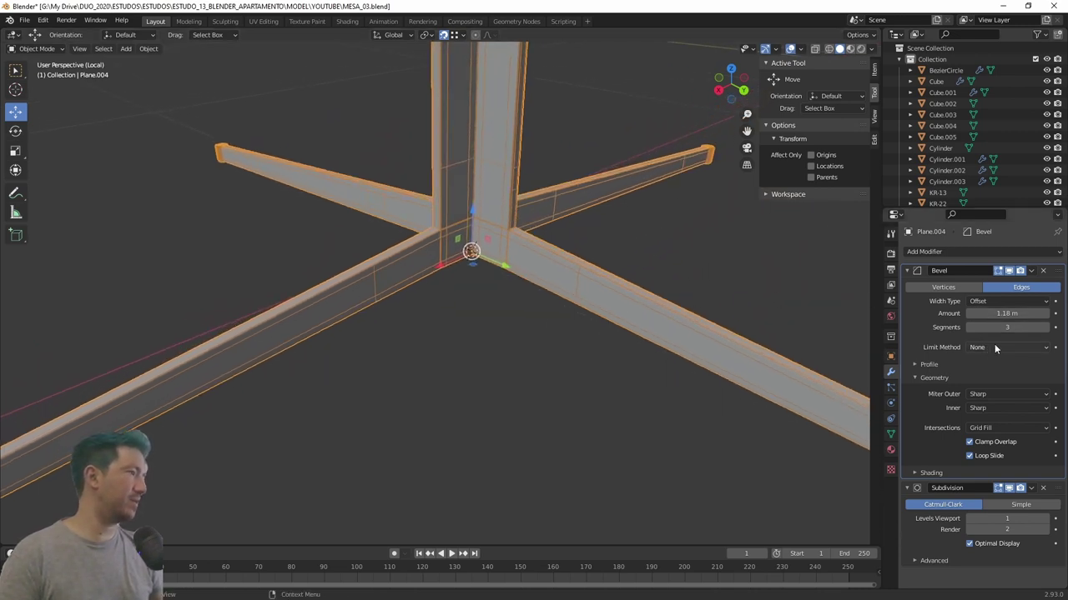
Keep the subdivision Levels Viewport at 1 and review the whole smoothed base.
scroll(519, 251, up, 3)
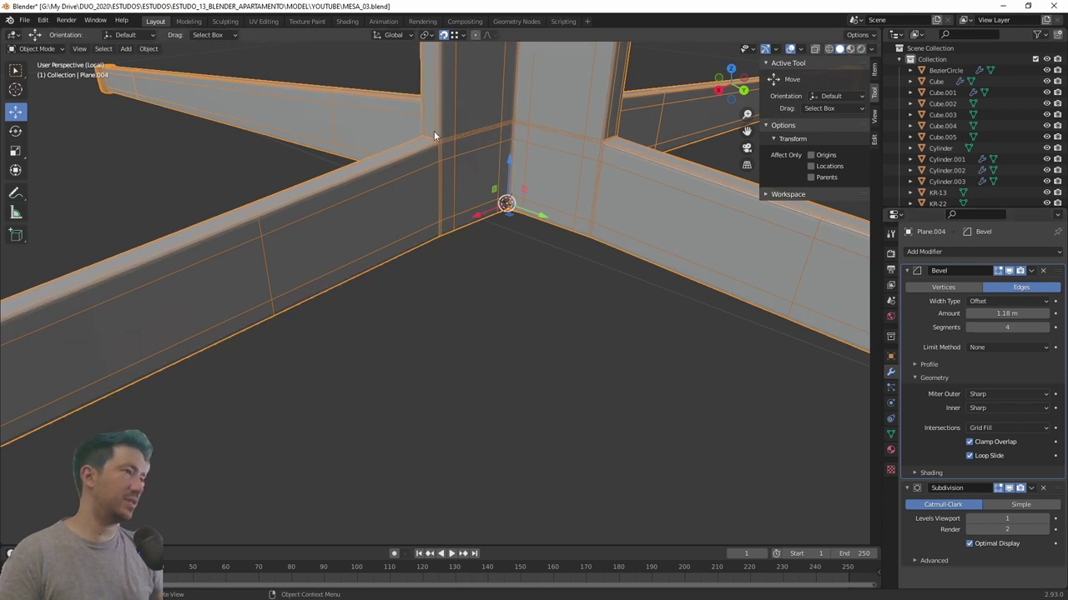
scroll(434, 131, up, 2)
scroll(463, 186, up, 1)
scroll(477, 122, up, 1)
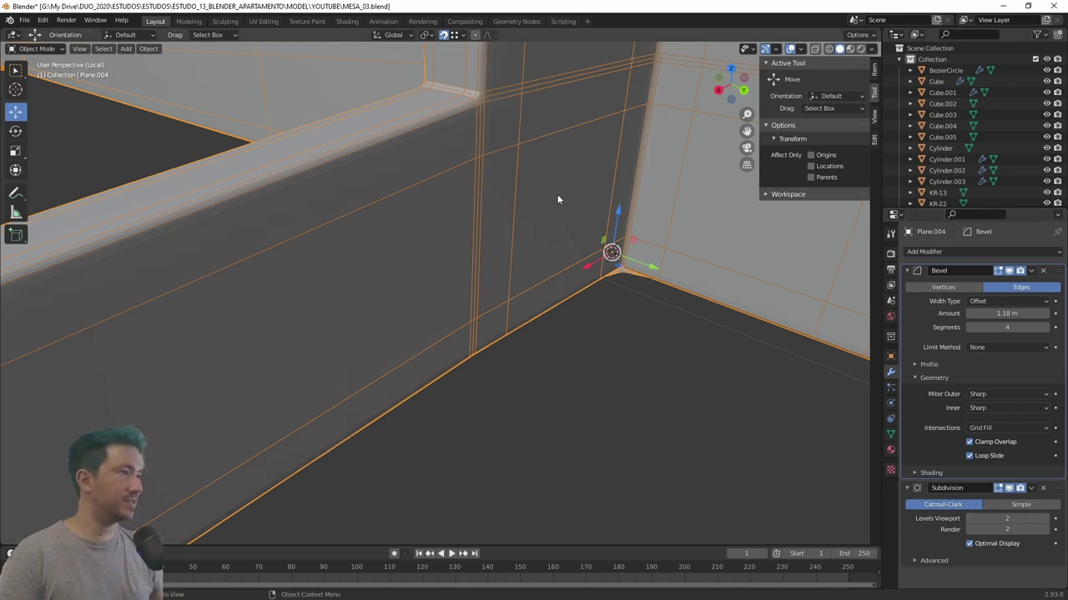
click(968, 519)
scroll(497, 306, down, 4)
scroll(484, 317, down, 2)
scroll(468, 334, down, 3)
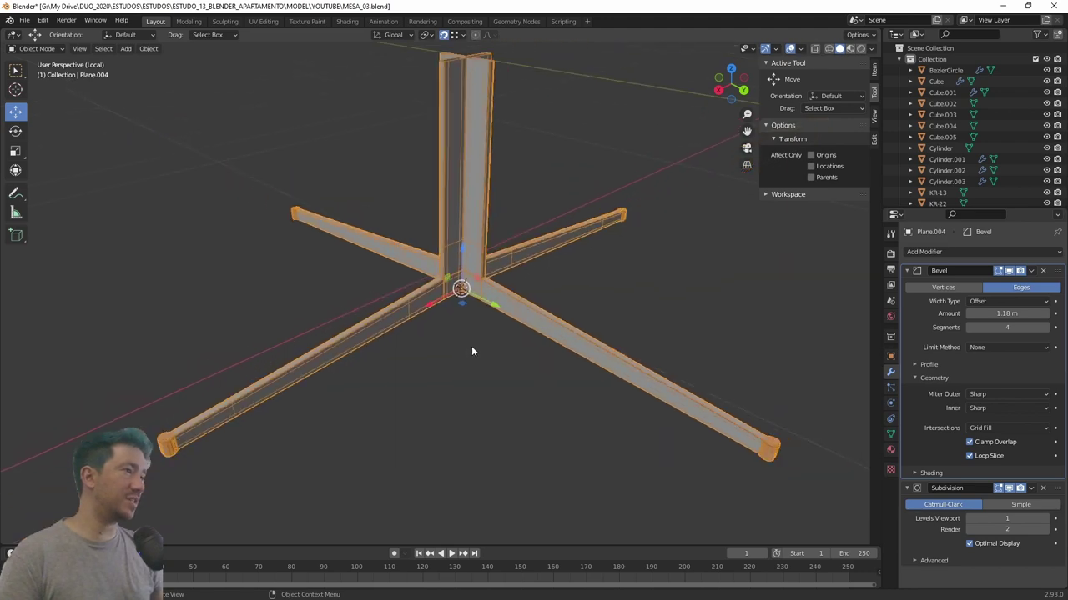
middle_drag(471, 351, 608, 325)
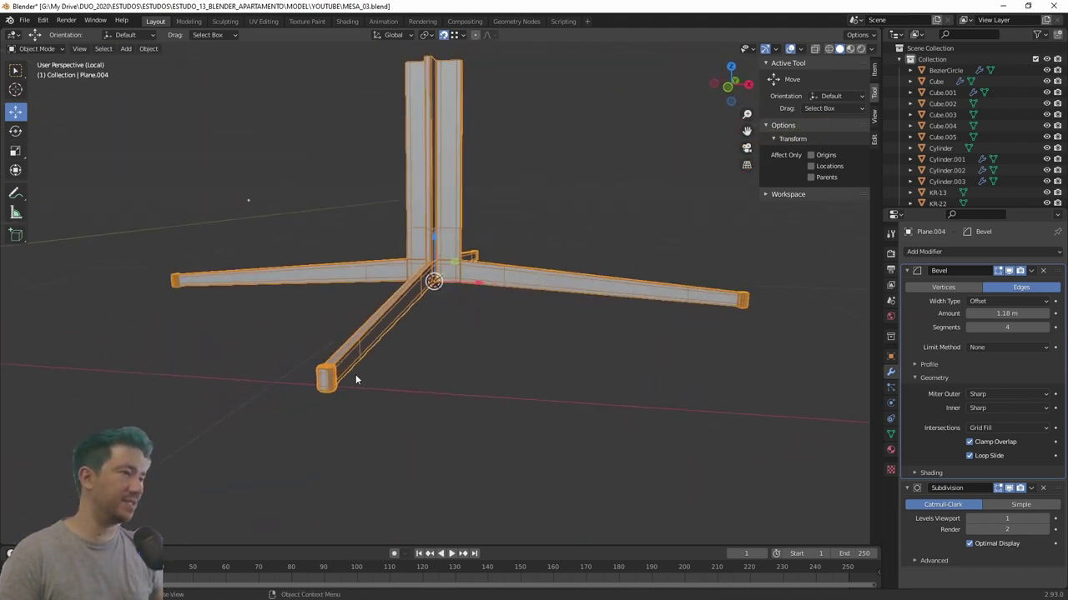
click(501, 382)
Briefly toggle Edit Mode and orbit to review the smoothed base from several angles.
key(Tab)
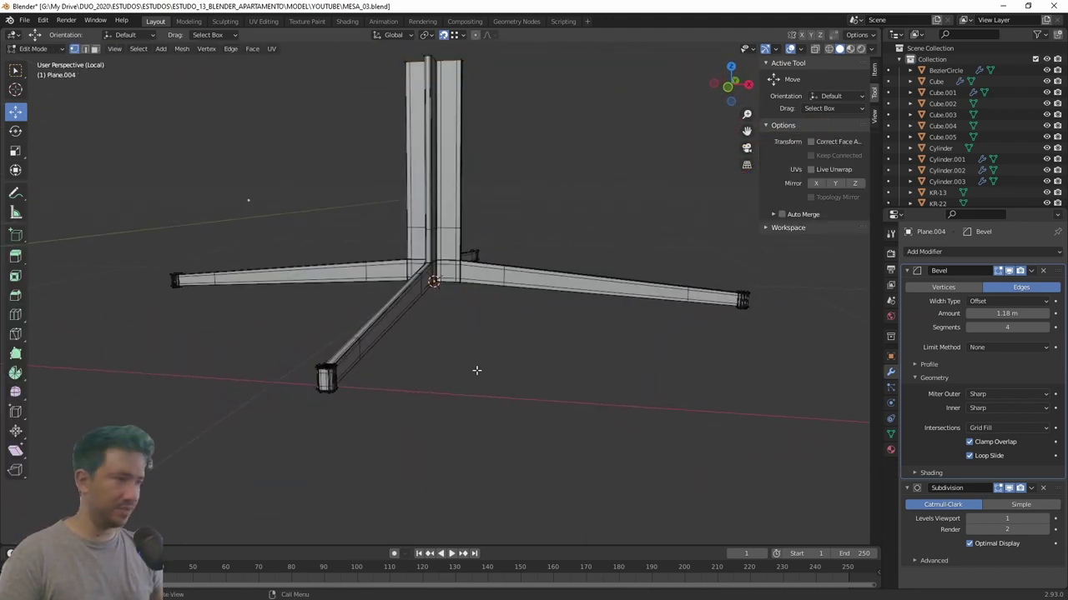
scroll(474, 369, down, 2)
key(Tab)
middle_drag(452, 378, 429, 411)
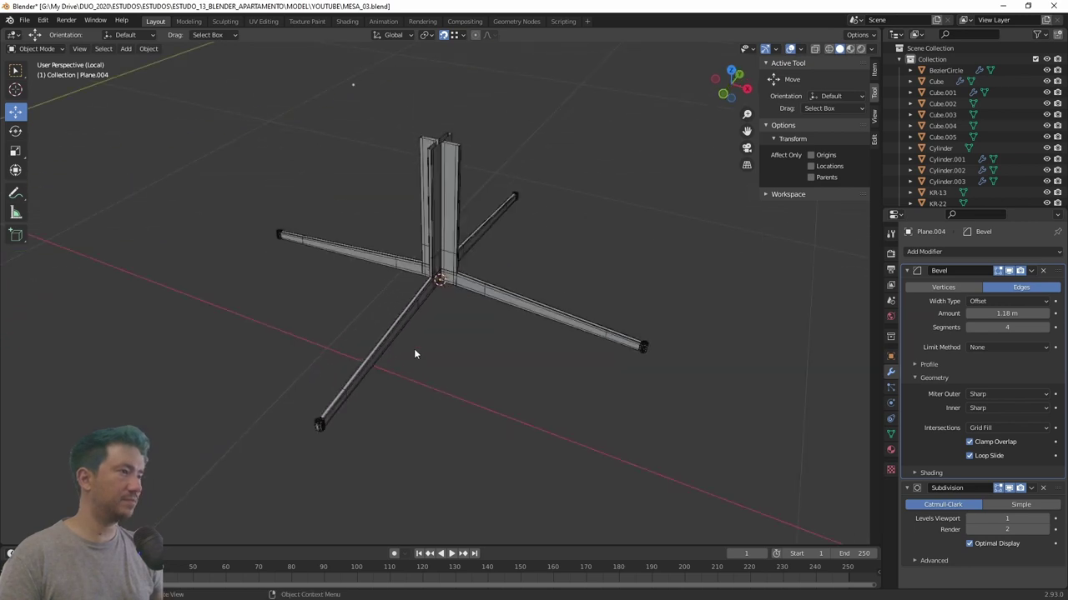
mouse_move(413, 349)
middle_down()
mouse_move(544, 336)
mouse_move(487, 315)
middle_up()
scroll(347, 310, up, 3)
scroll(347, 310, up, 2)
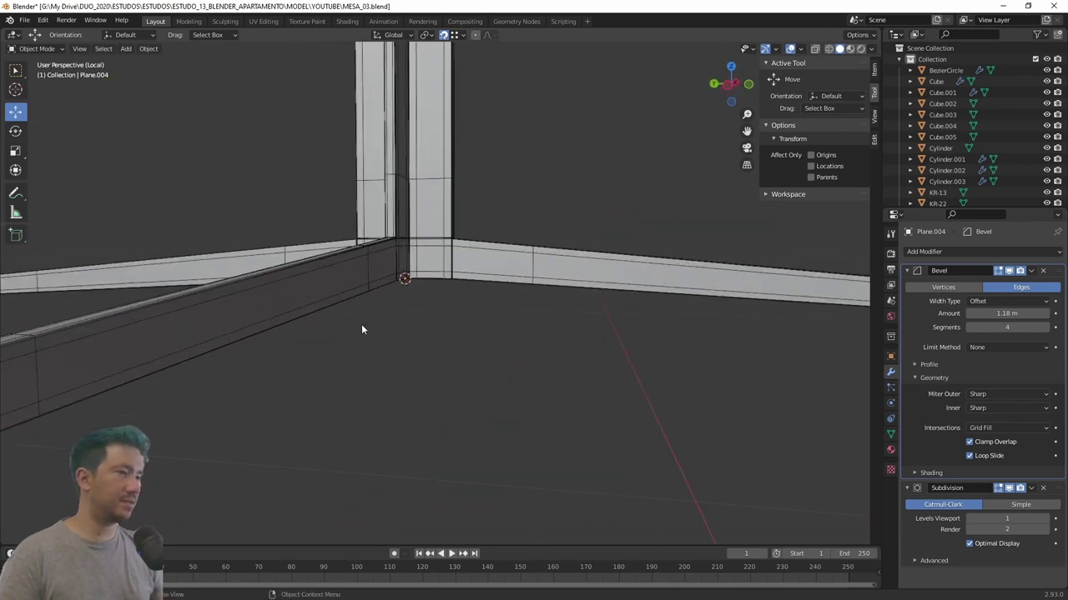
scroll(362, 328, down, 5)
middle_drag(428, 381, 395, 411)
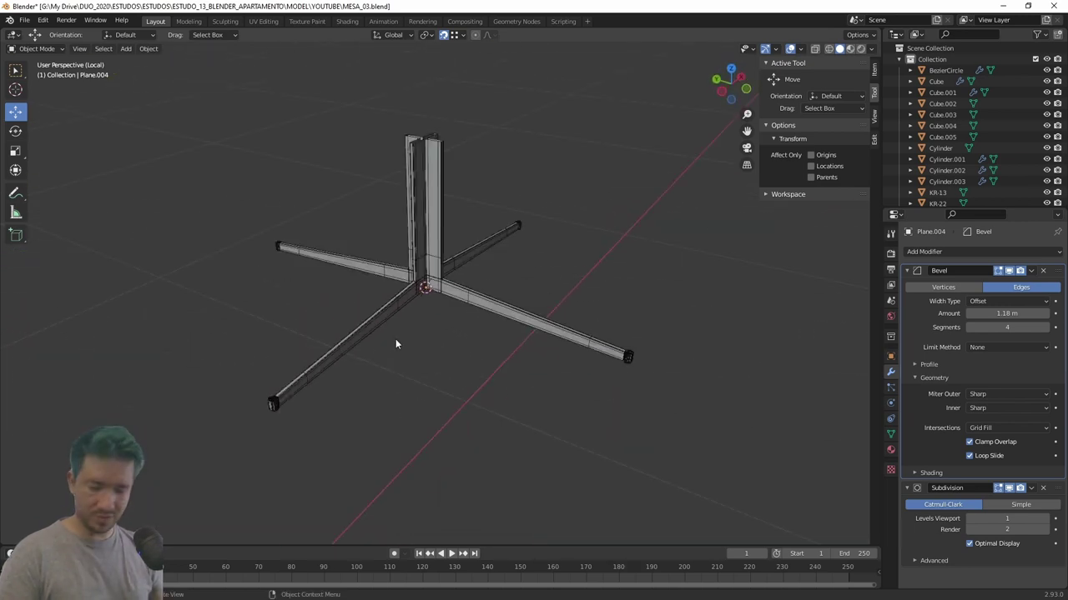
Leave Local view to show the full scene and delete the leftover object.
key(KP_Divide)
middle_drag(396, 340, 351, 357)
scroll(375, 384, down, 3)
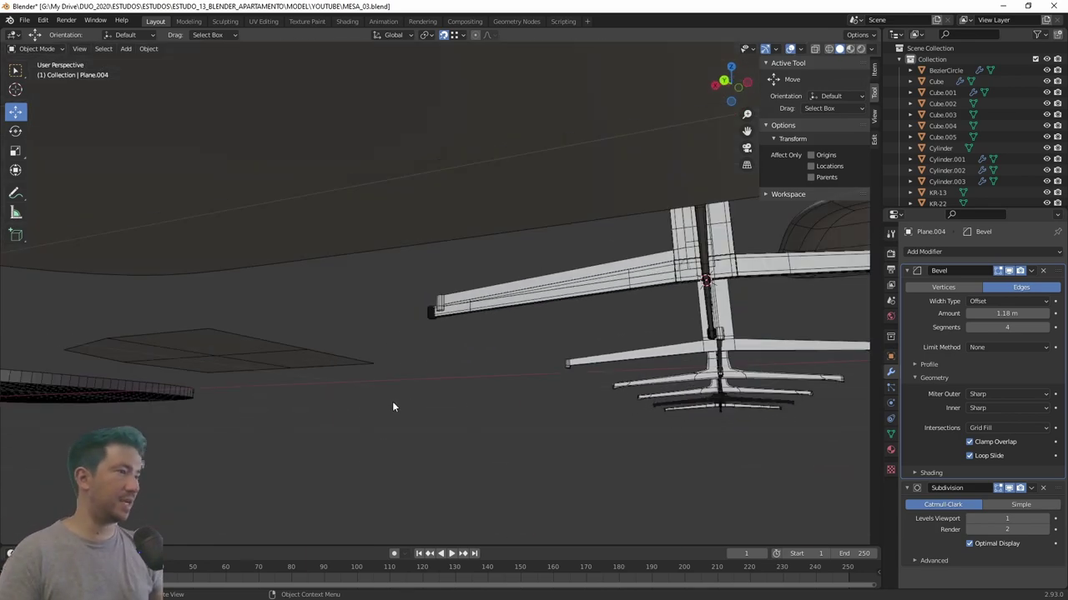
mouse_move(394, 407)
middle_down()
mouse_move(426, 453)
mouse_move(469, 474)
mouse_move(386, 286)
mouse_move(372, 305)
mouse_move(501, 388)
mouse_move(532, 331)
middle_up()
key(Delete)
Select the rounded square tabletop together with the four-leg base.
click(369, 291)
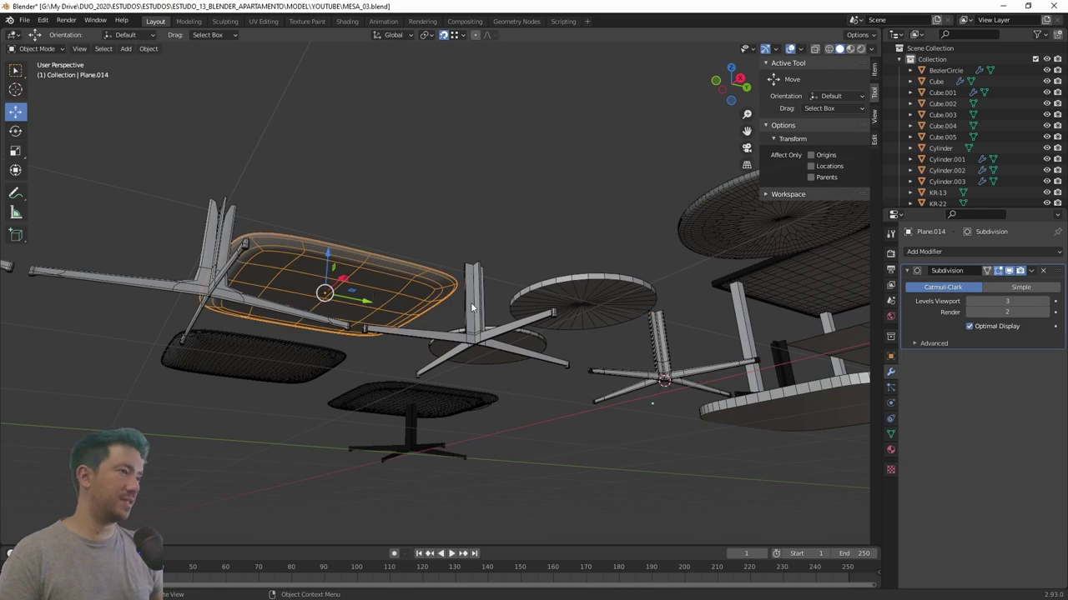
middle_drag(471, 302, 448, 372)
shift+click(726, 250)
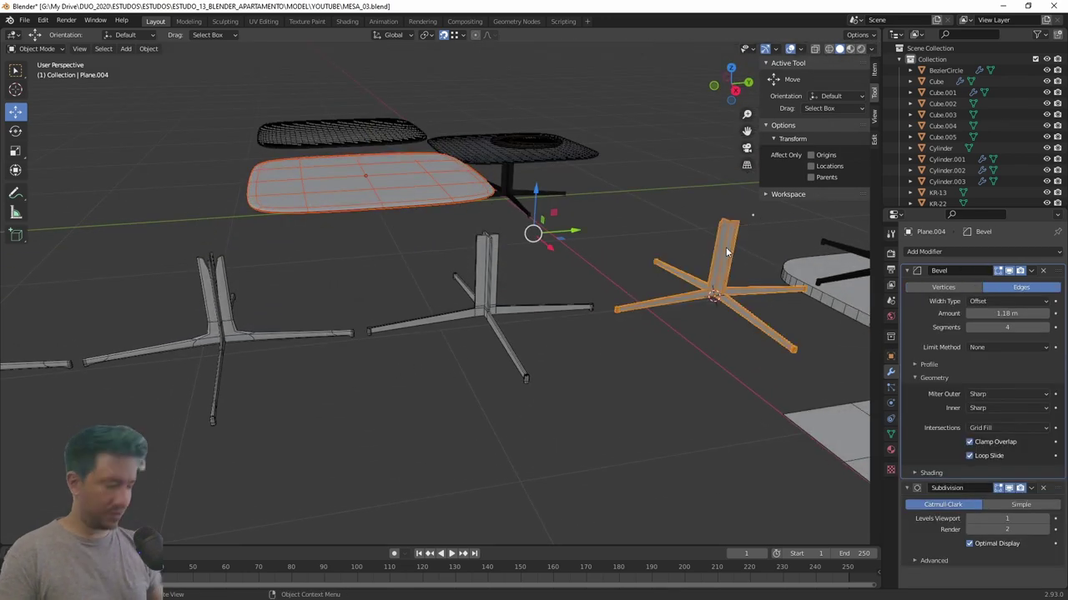
Isolate the tabletop and base, then move the base up under the tabletop.
key(KP_Divide)
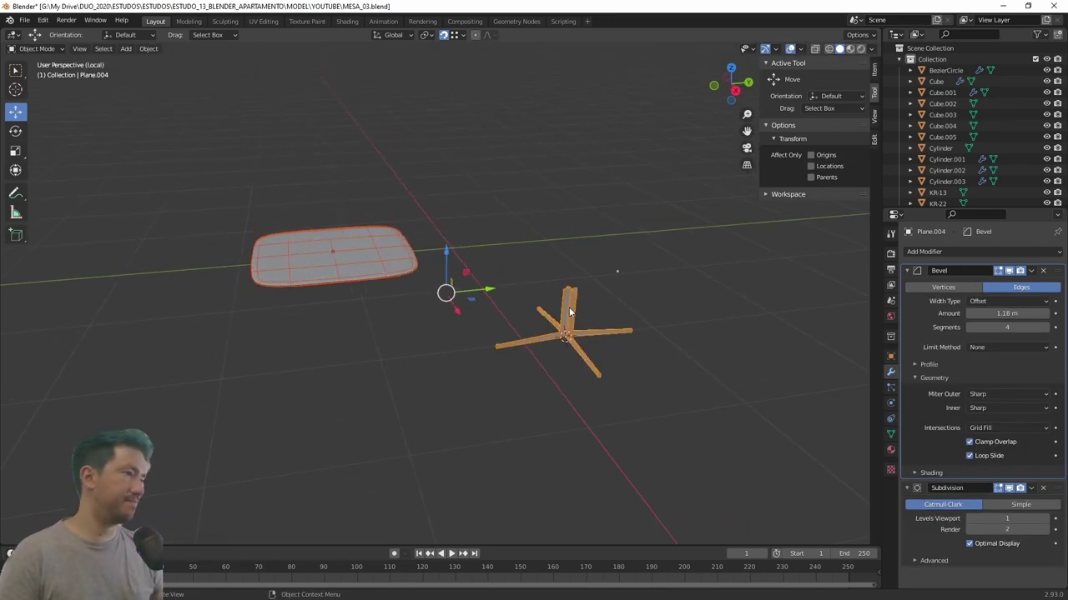
click(569, 311)
middle_drag(570, 311, 701, 389)
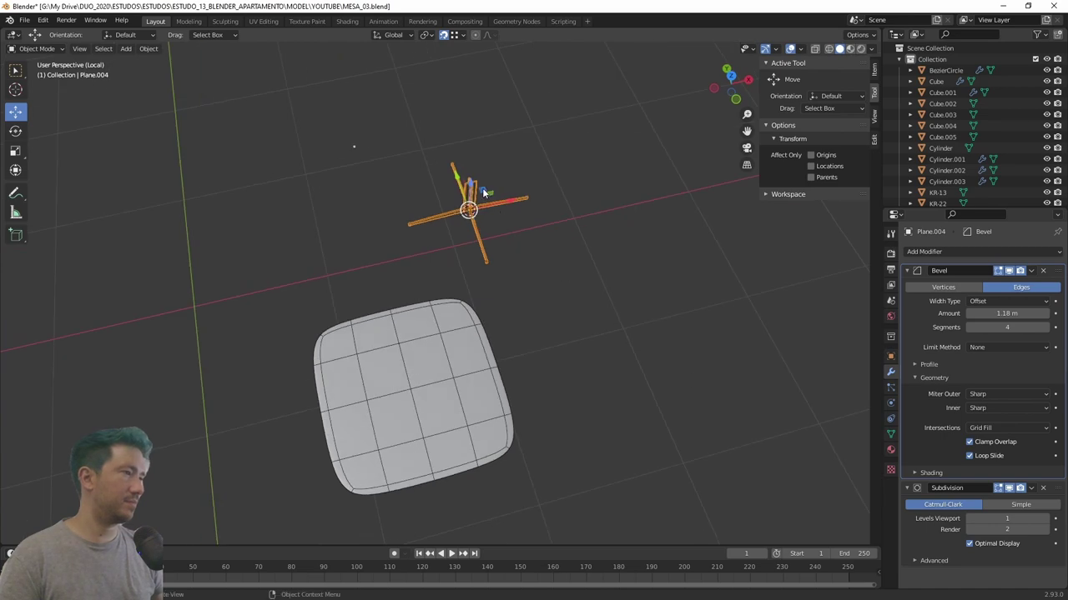
drag(484, 192, 448, 305)
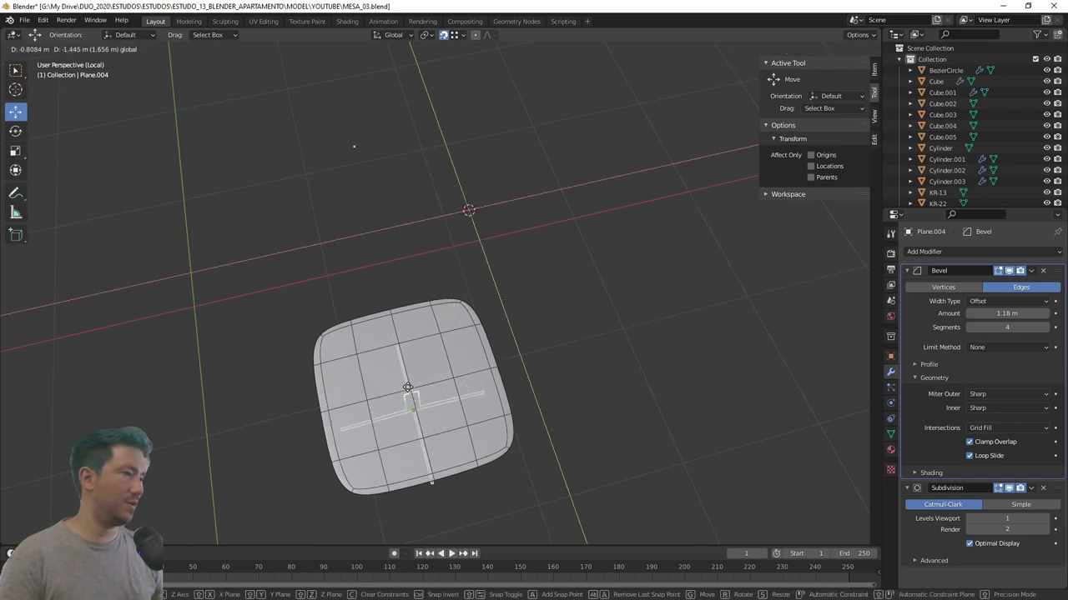
drag(407, 387, 392, 400)
mouse_move(393, 400)
middle_down()
mouse_move(375, 353)
mouse_move(333, 342)
middle_up()
drag(365, 312, 387, 260)
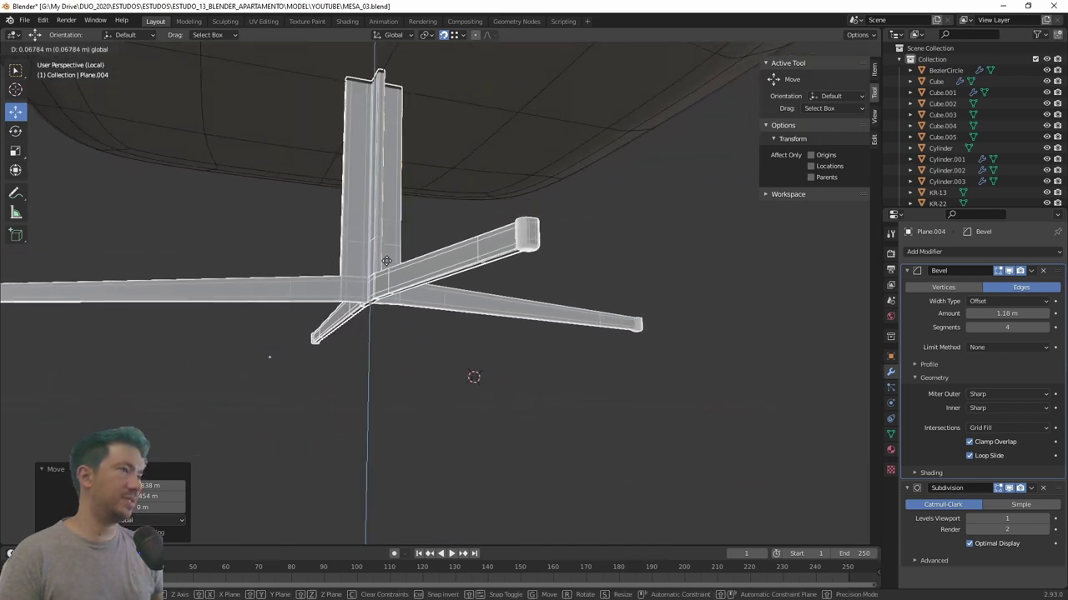
drag(387, 261, 389, 267)
mouse_move(388, 267)
middle_down()
mouse_move(364, 208)
mouse_move(379, 211)
mouse_move(427, 390)
middle_up()
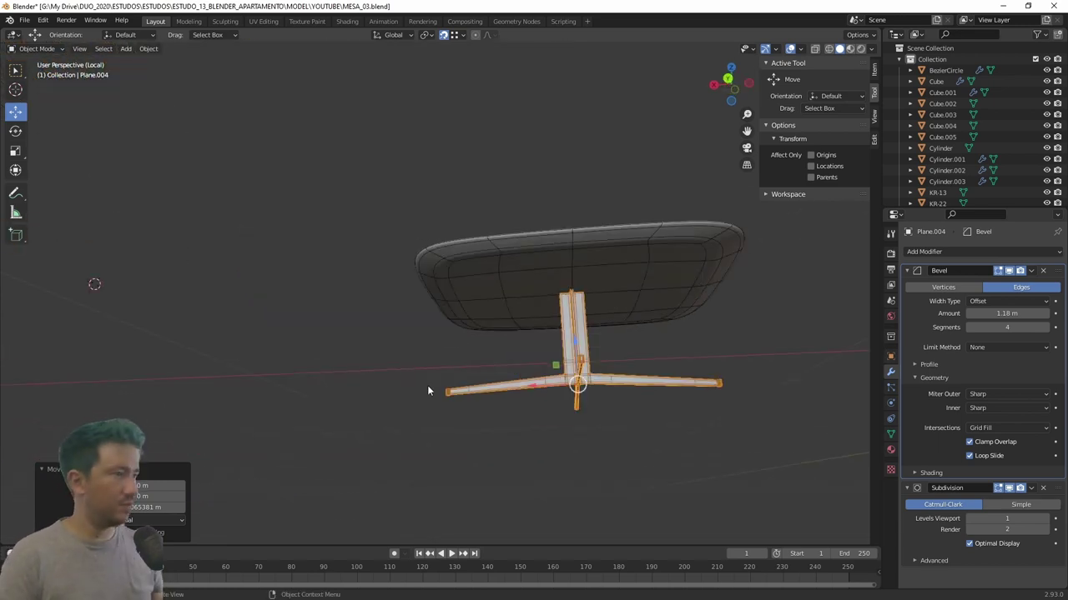
In bottom orthographic view, centre the base beneath the tabletop and check in perspective.
key(KP_7)
key(ctrl+KP_7)
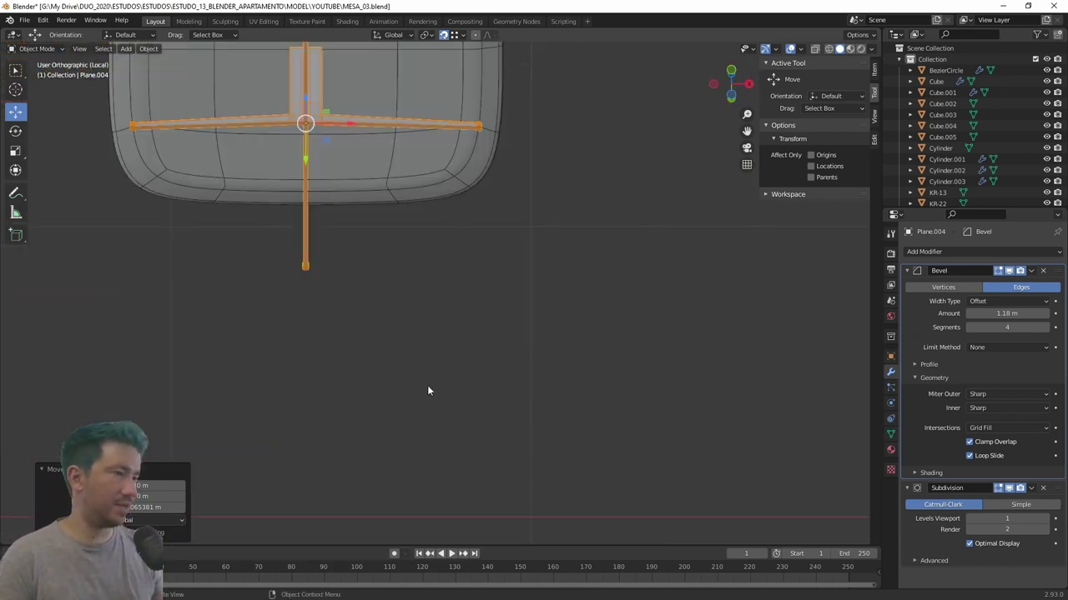
shift+middle_drag(388, 304, 412, 469)
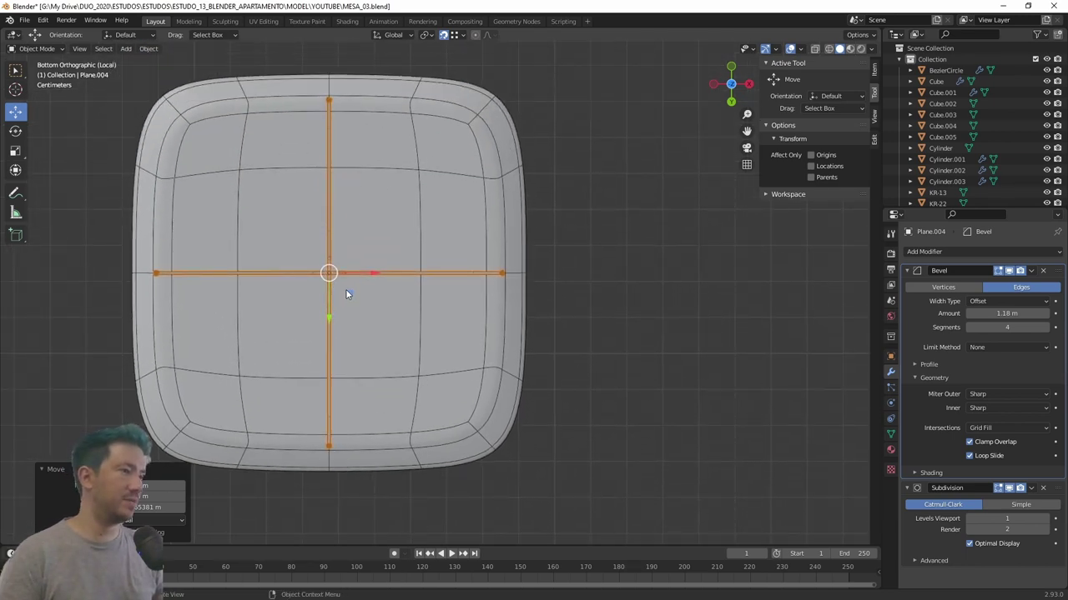
key(g)
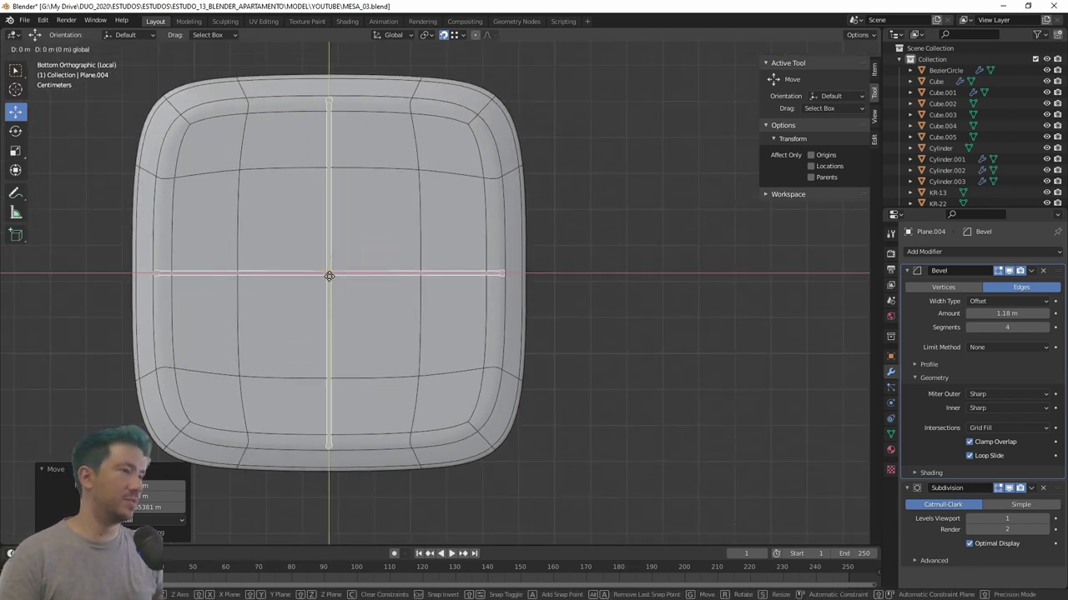
click(329, 276)
mouse_move(378, 271)
middle_down()
mouse_move(301, 368)
mouse_move(313, 407)
mouse_move(408, 440)
mouse_move(381, 447)
mouse_move(362, 434)
middle_up()
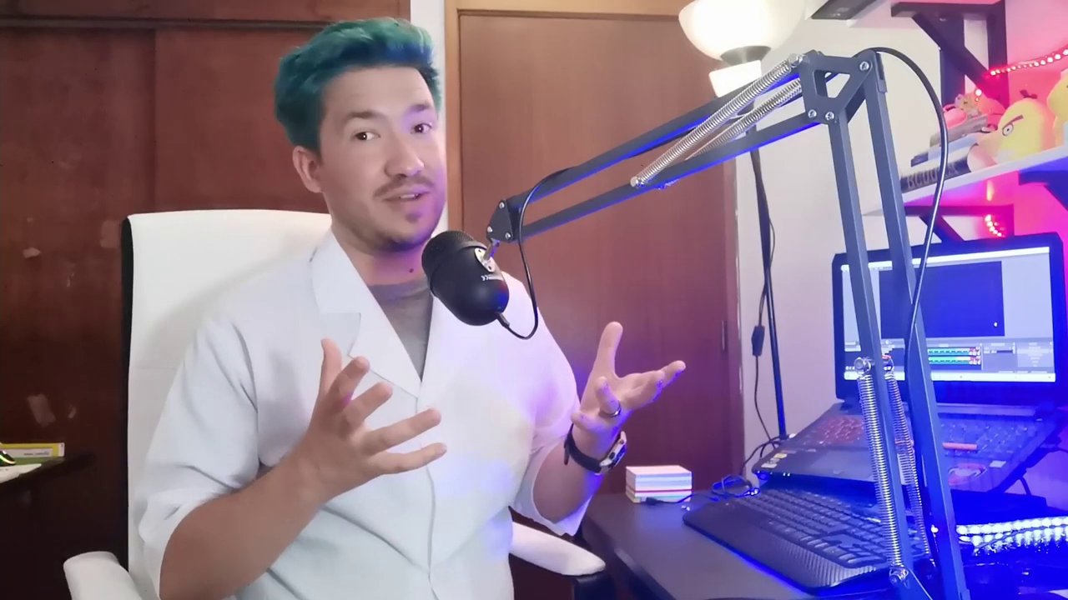